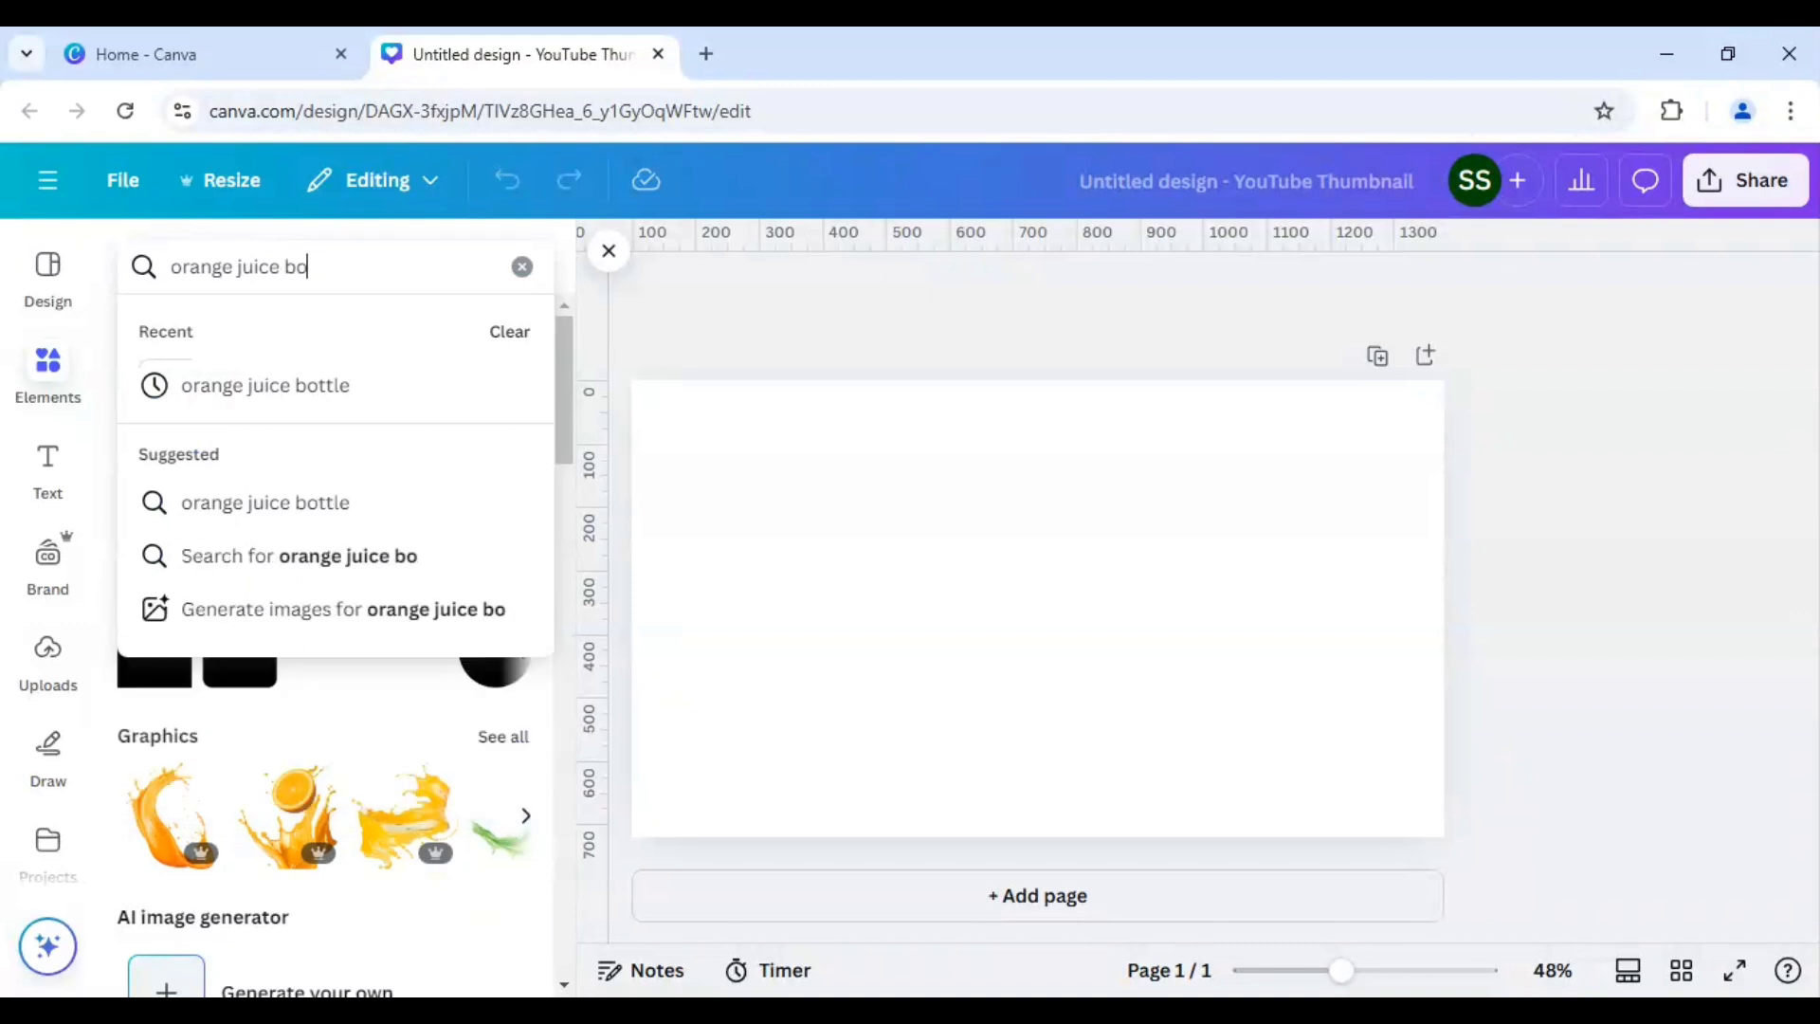
# - Search the photos for "orange juice bottle" and add the bottle with the red cap to the page
pyautogui.write('ttle')
pyautogui.press('Return')
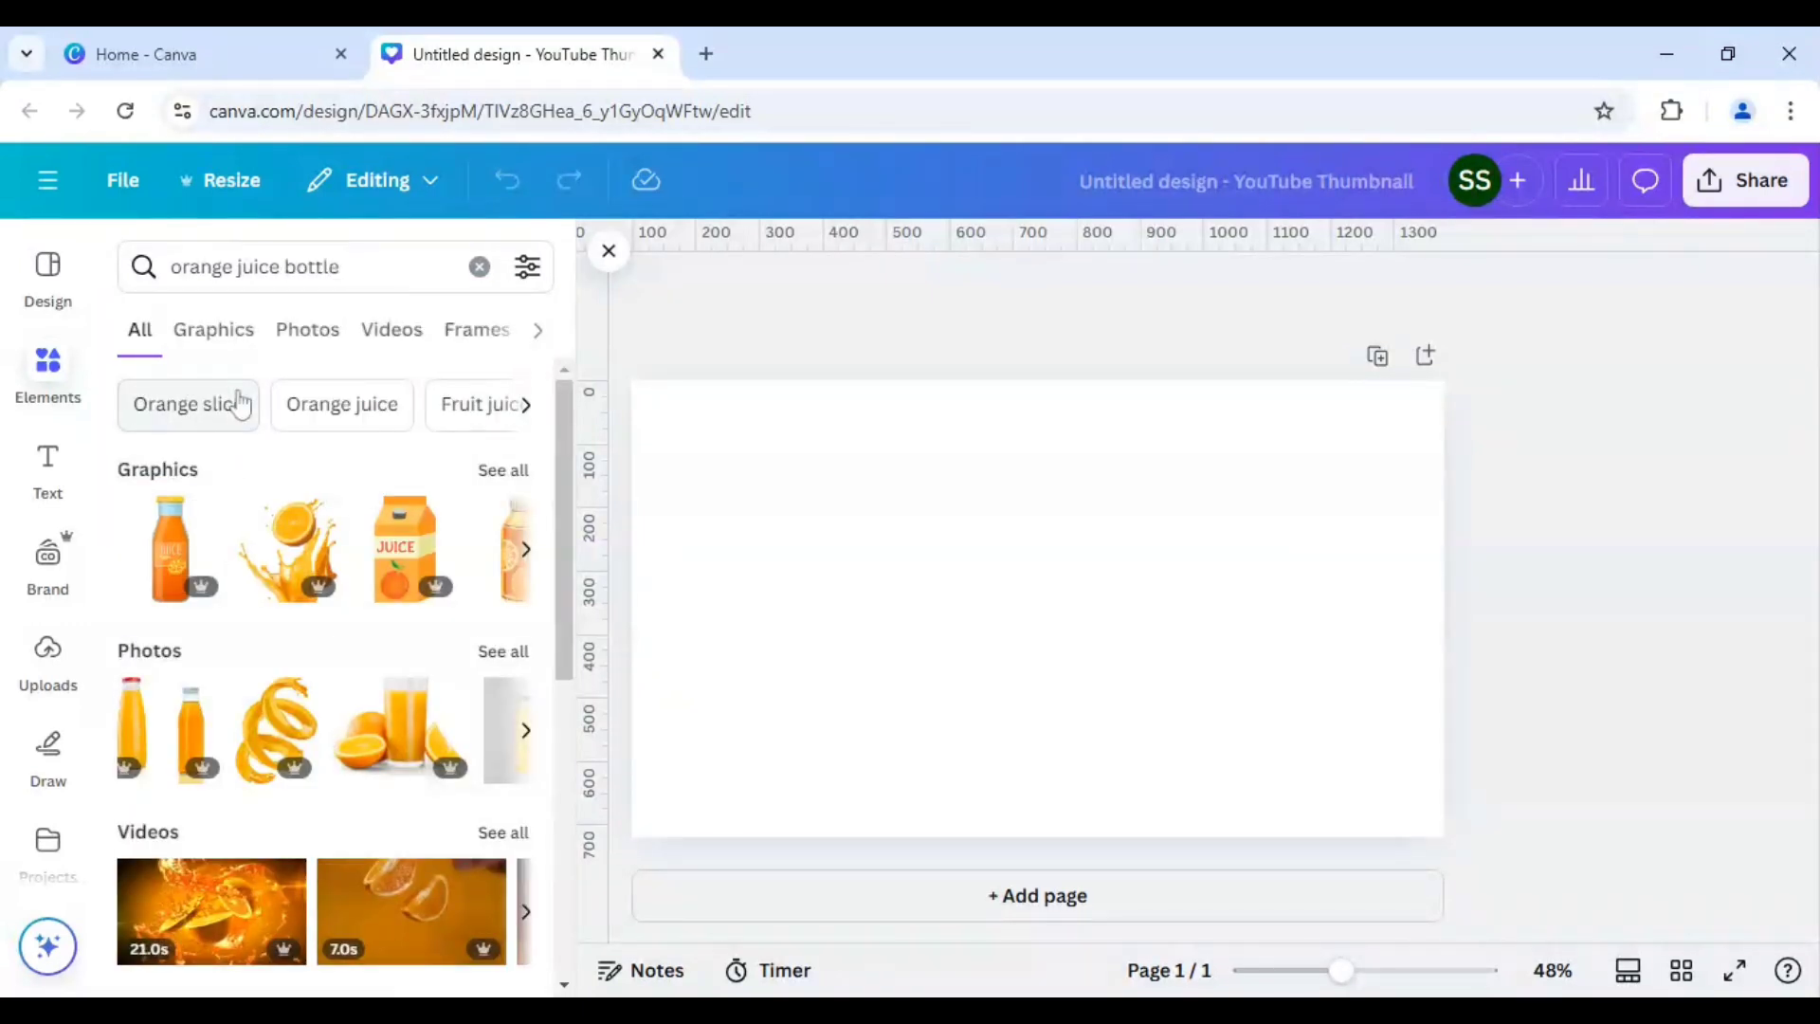
pyautogui.click(316, 342)
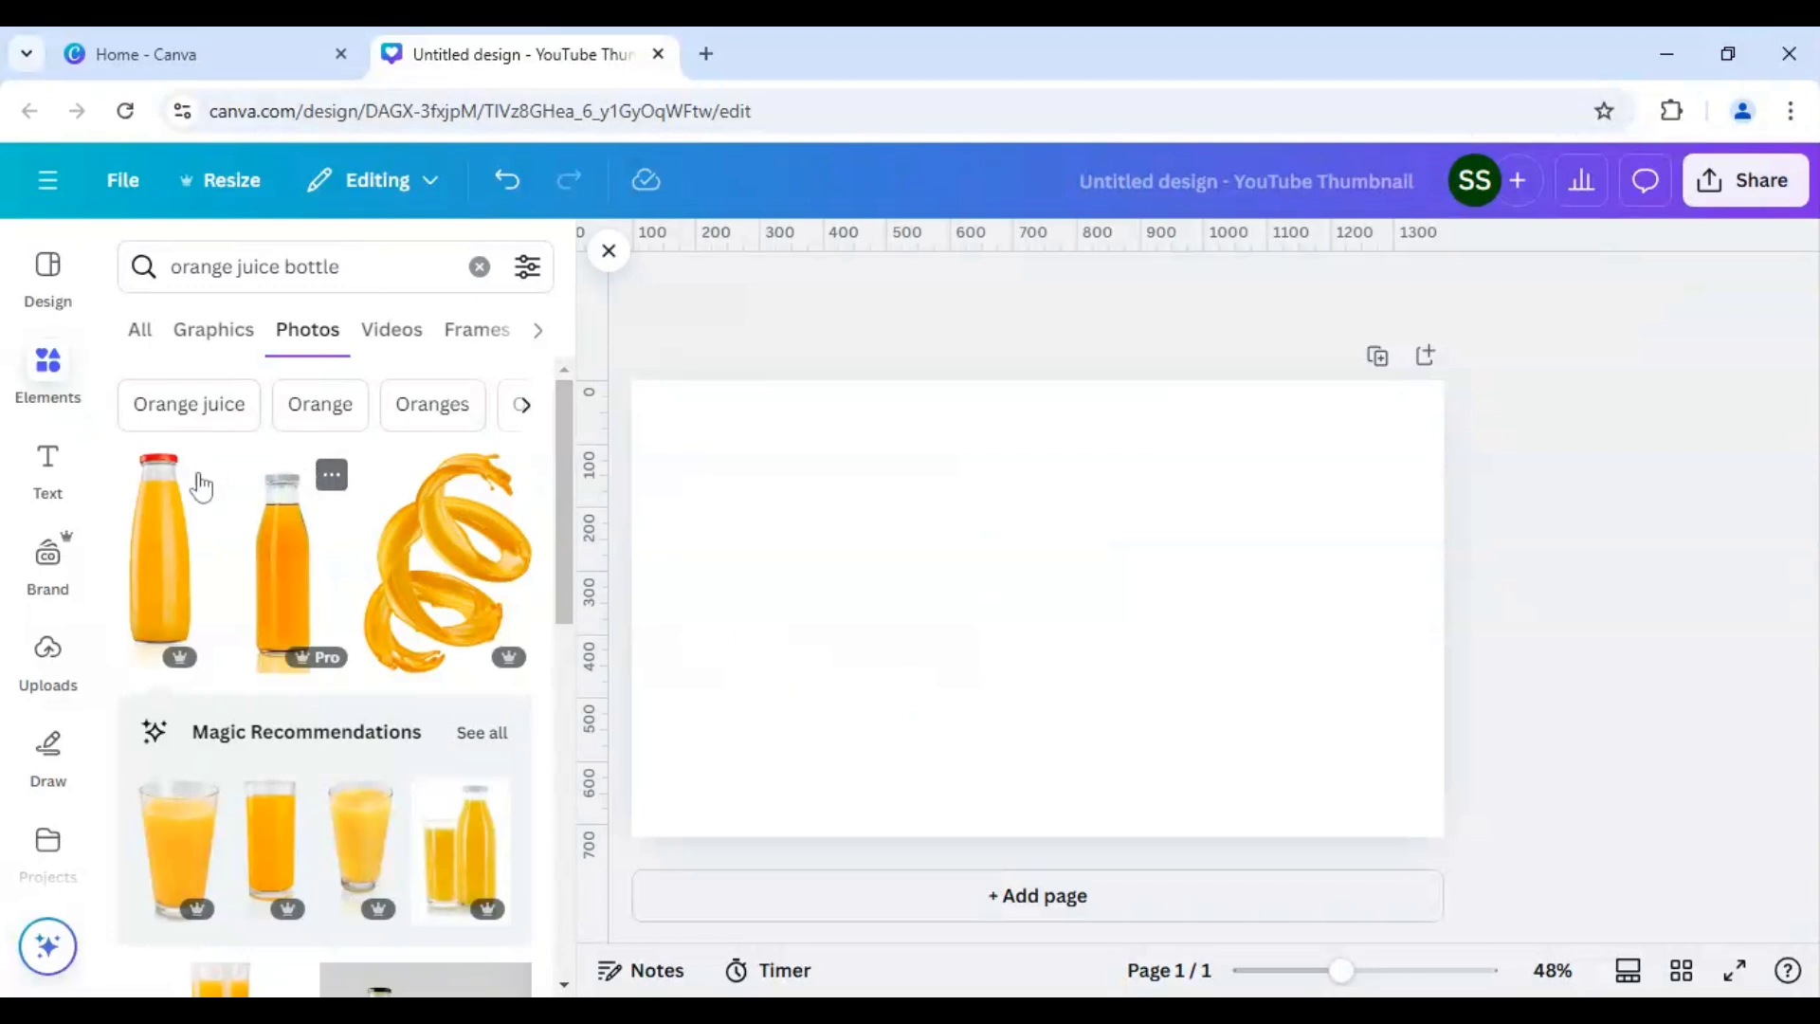
pyautogui.click(182, 571)
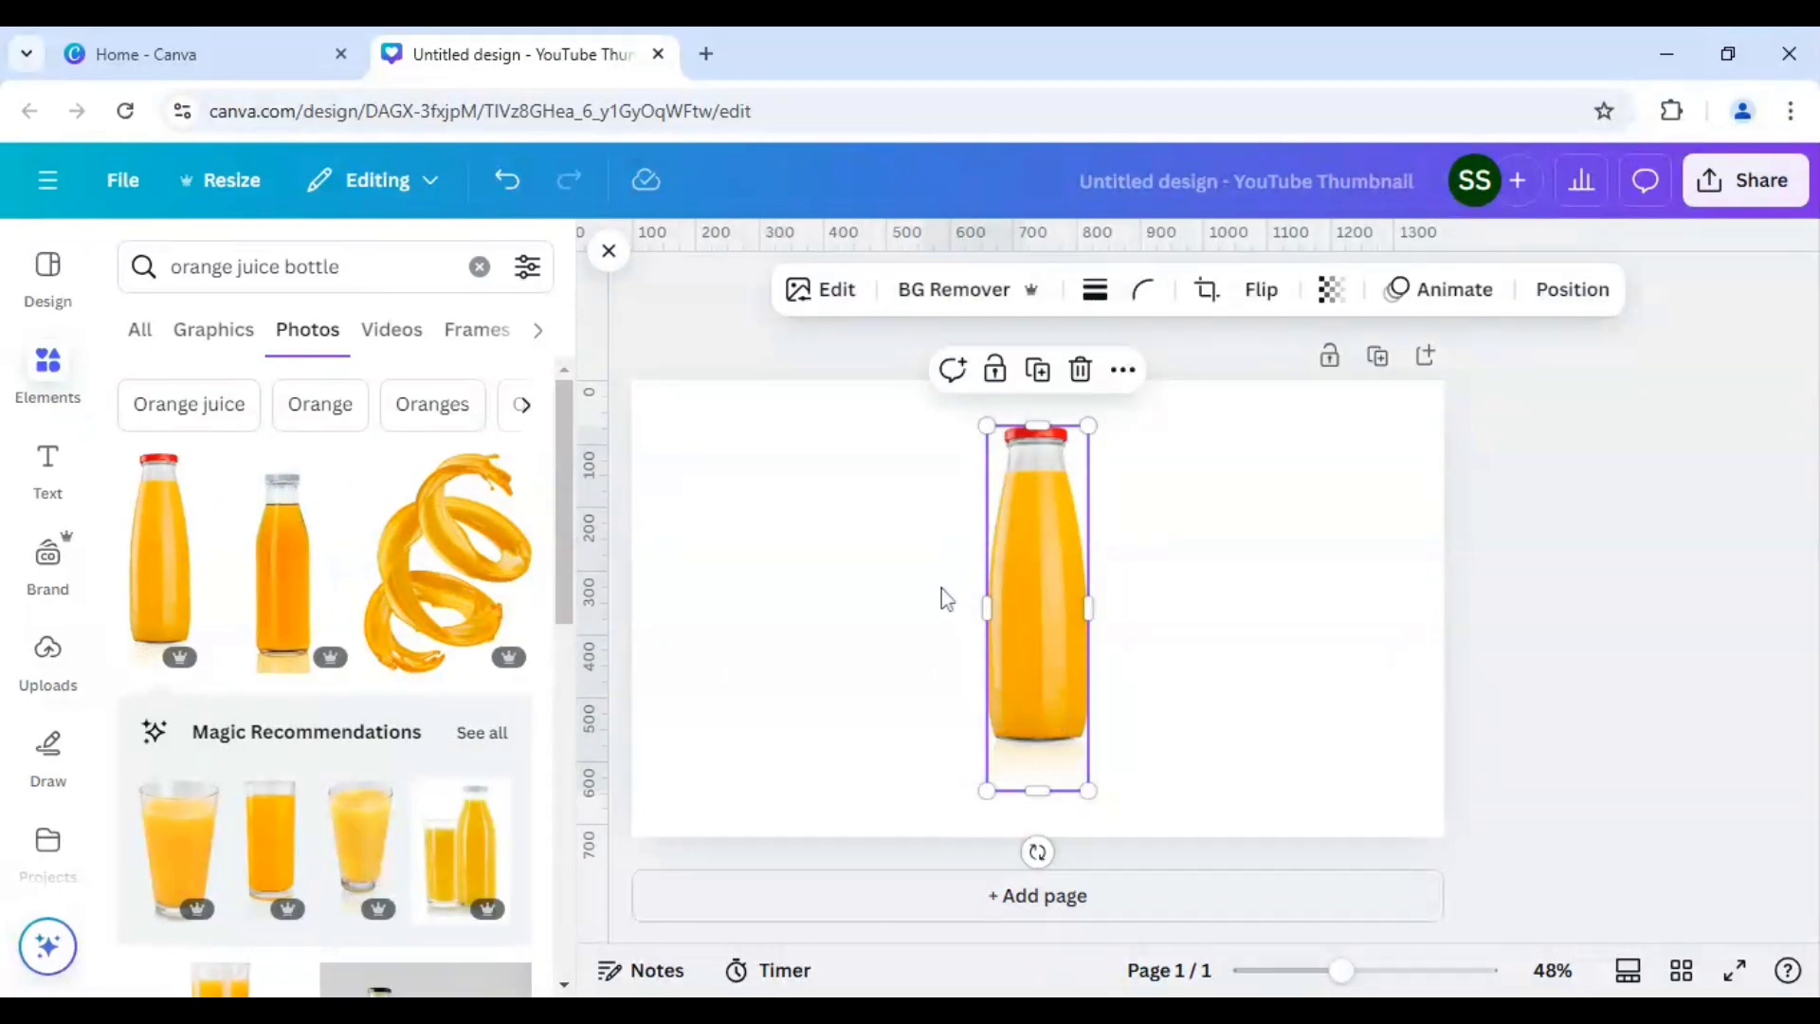
# - Duplicate the juice bottle and place the copy exactly over the original
pyautogui.click(1037, 370)
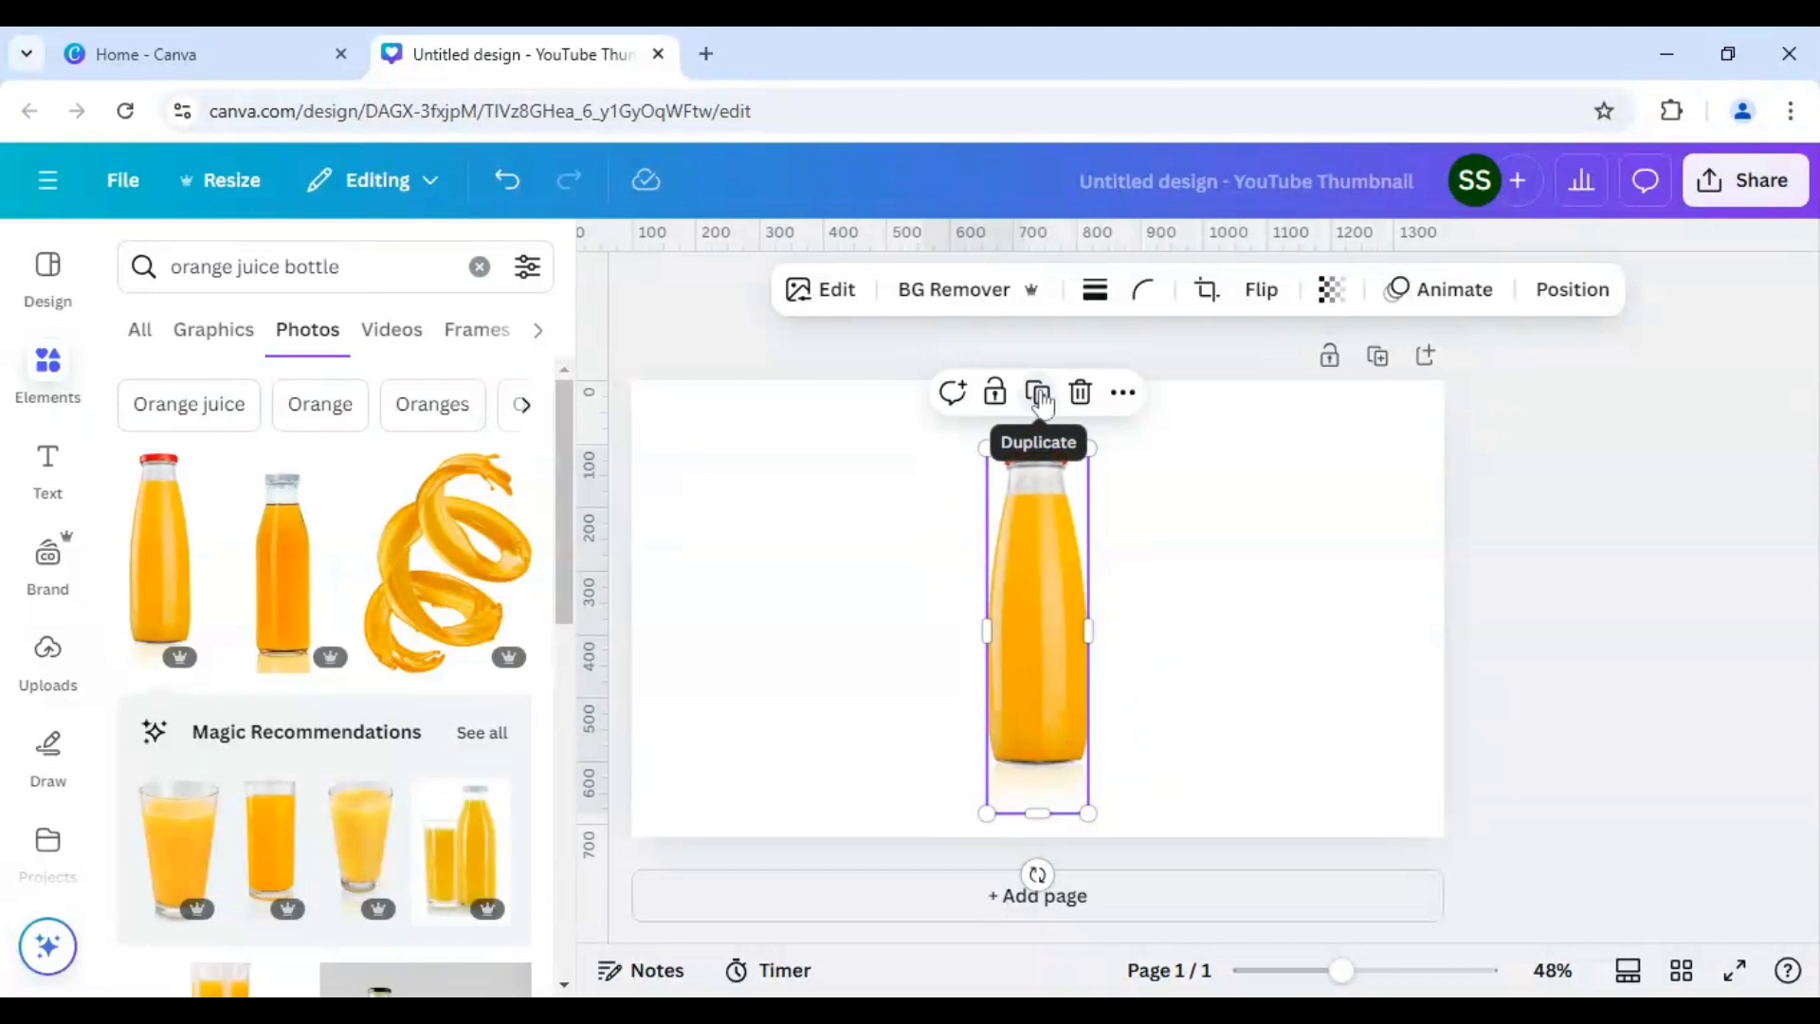
pyautogui.click(1039, 395)
pyautogui.moveTo(1066, 606); pyautogui.dragTo(1056, 598)
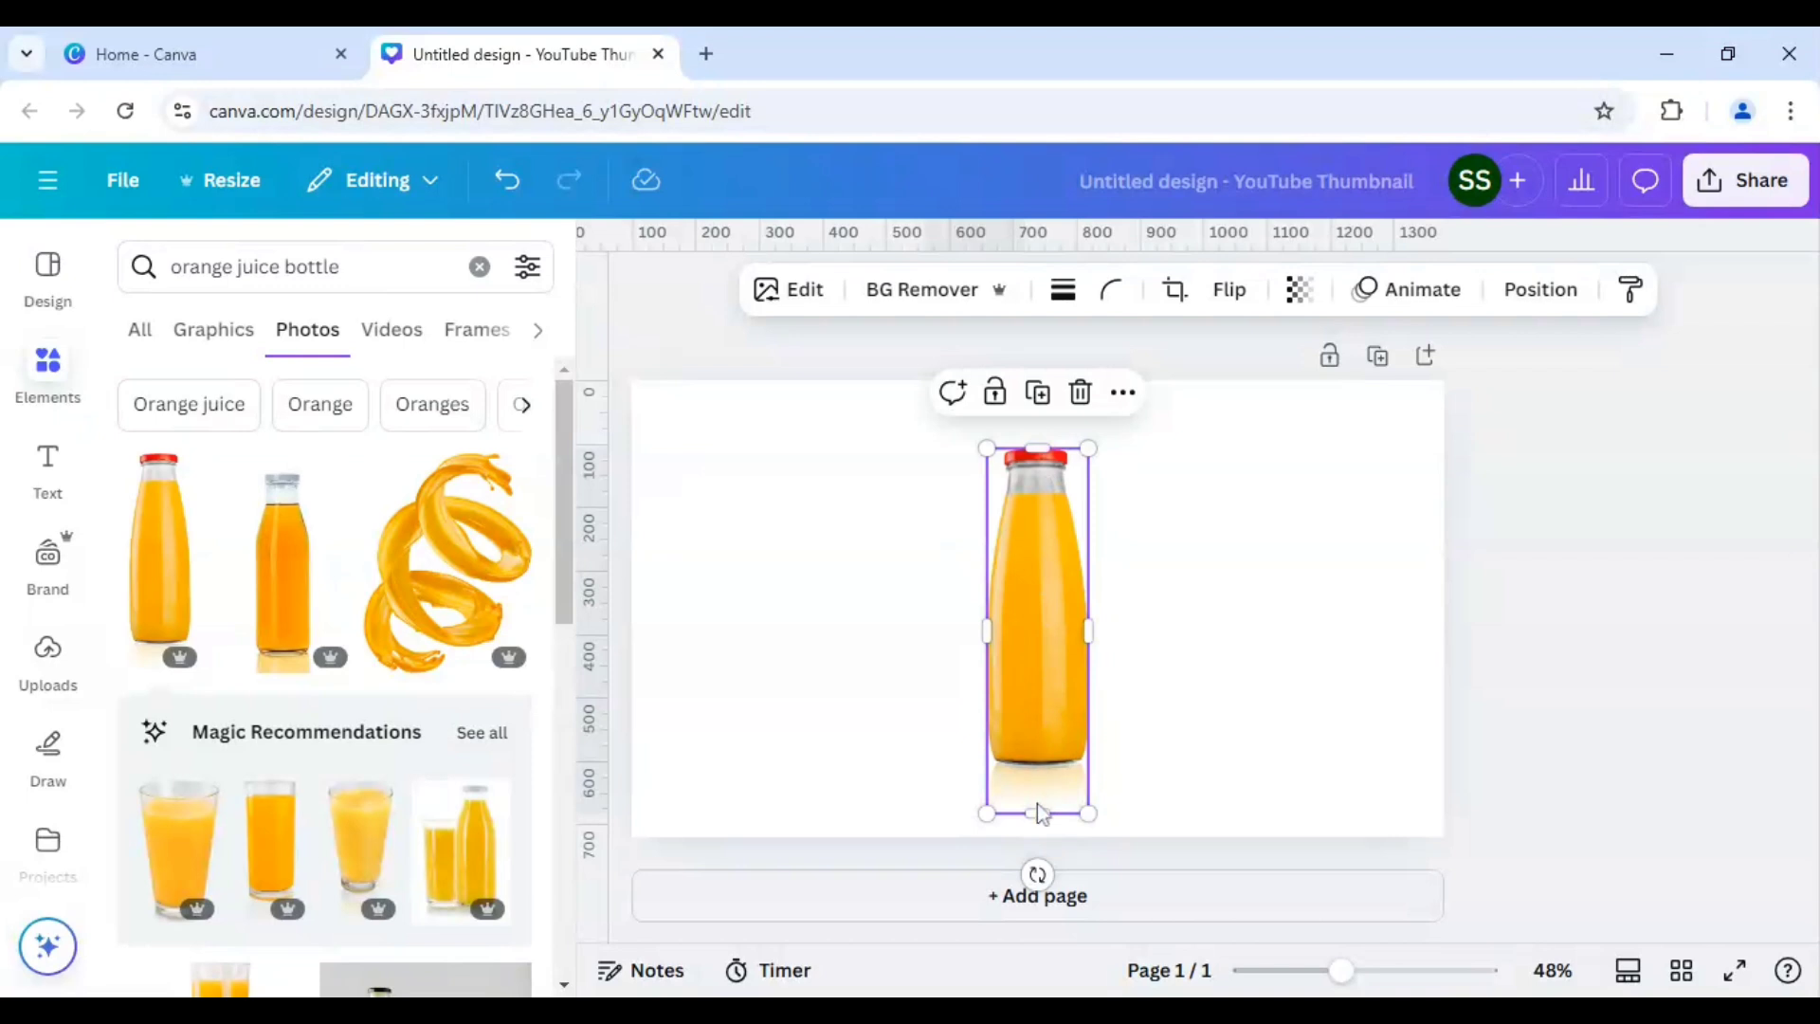
# - Crop one bottle copy to its lower half and the other to its upper half, meeting at the middle
pyautogui.moveTo(1044, 447); pyautogui.dragTo(1045, 631)
pyautogui.click(1052, 551)
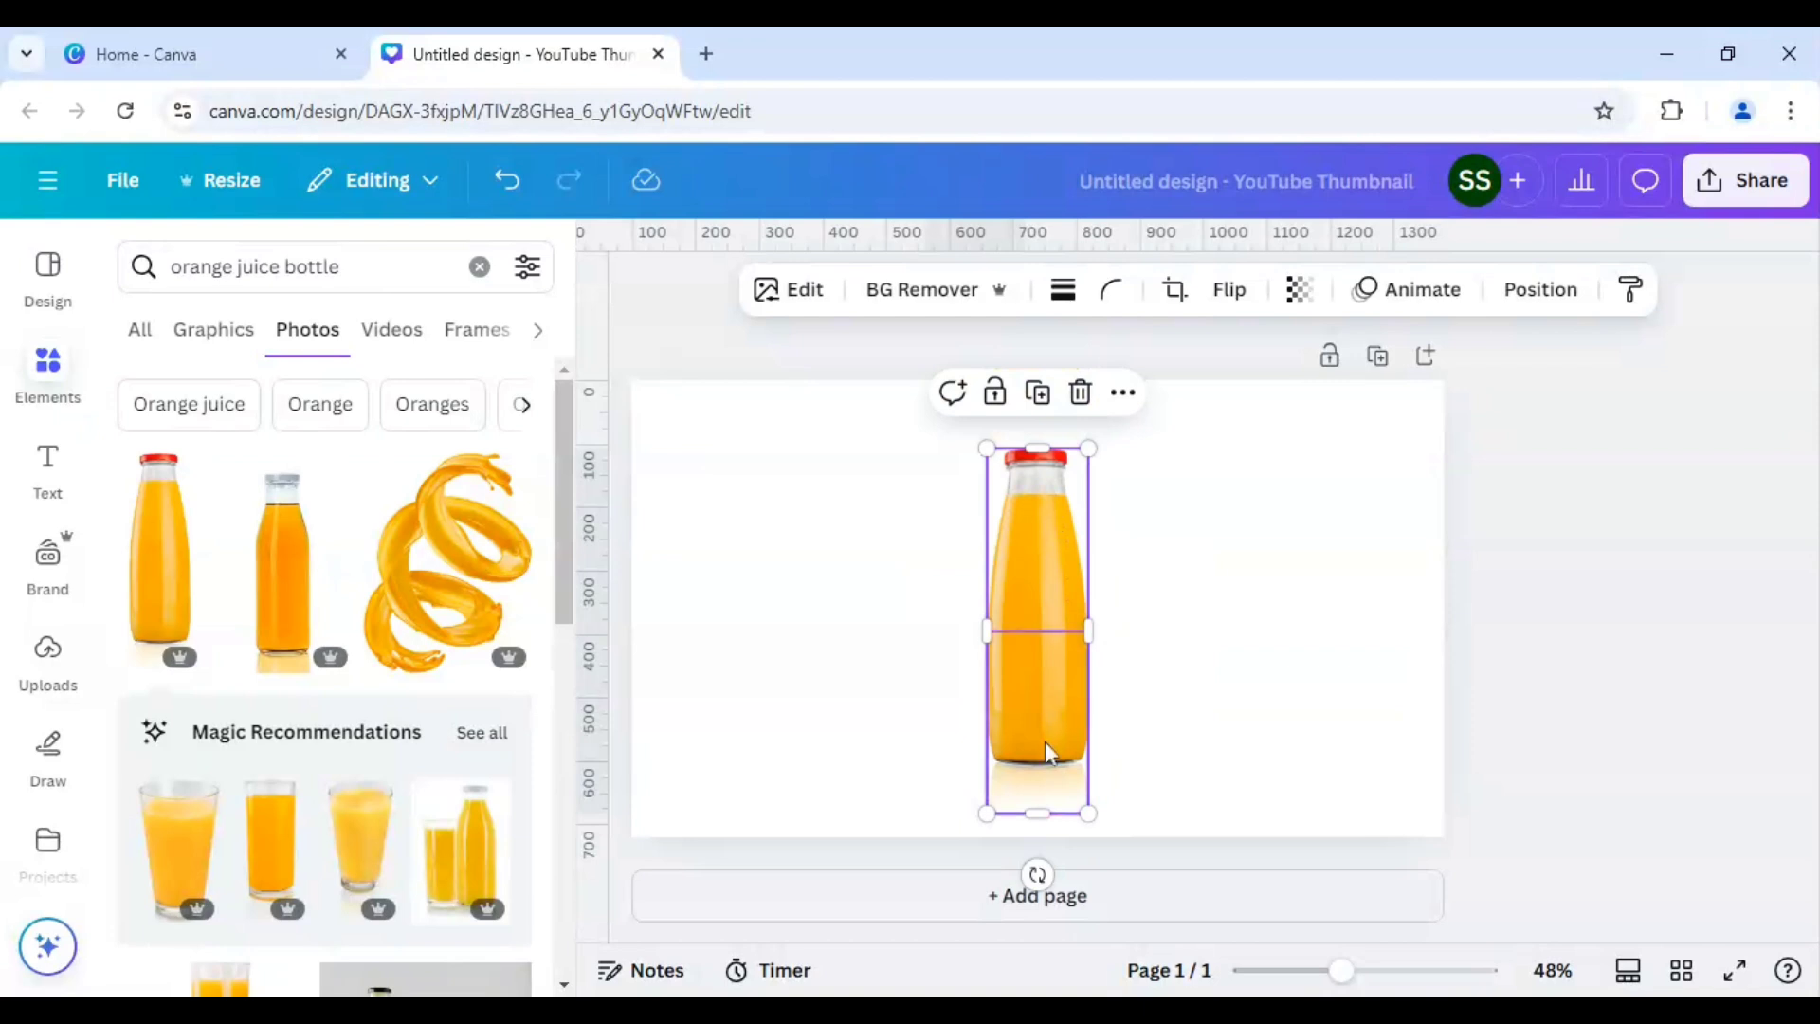
pyautogui.moveTo(1038, 813); pyautogui.dragTo(1069, 630)
pyautogui.click(1180, 654)
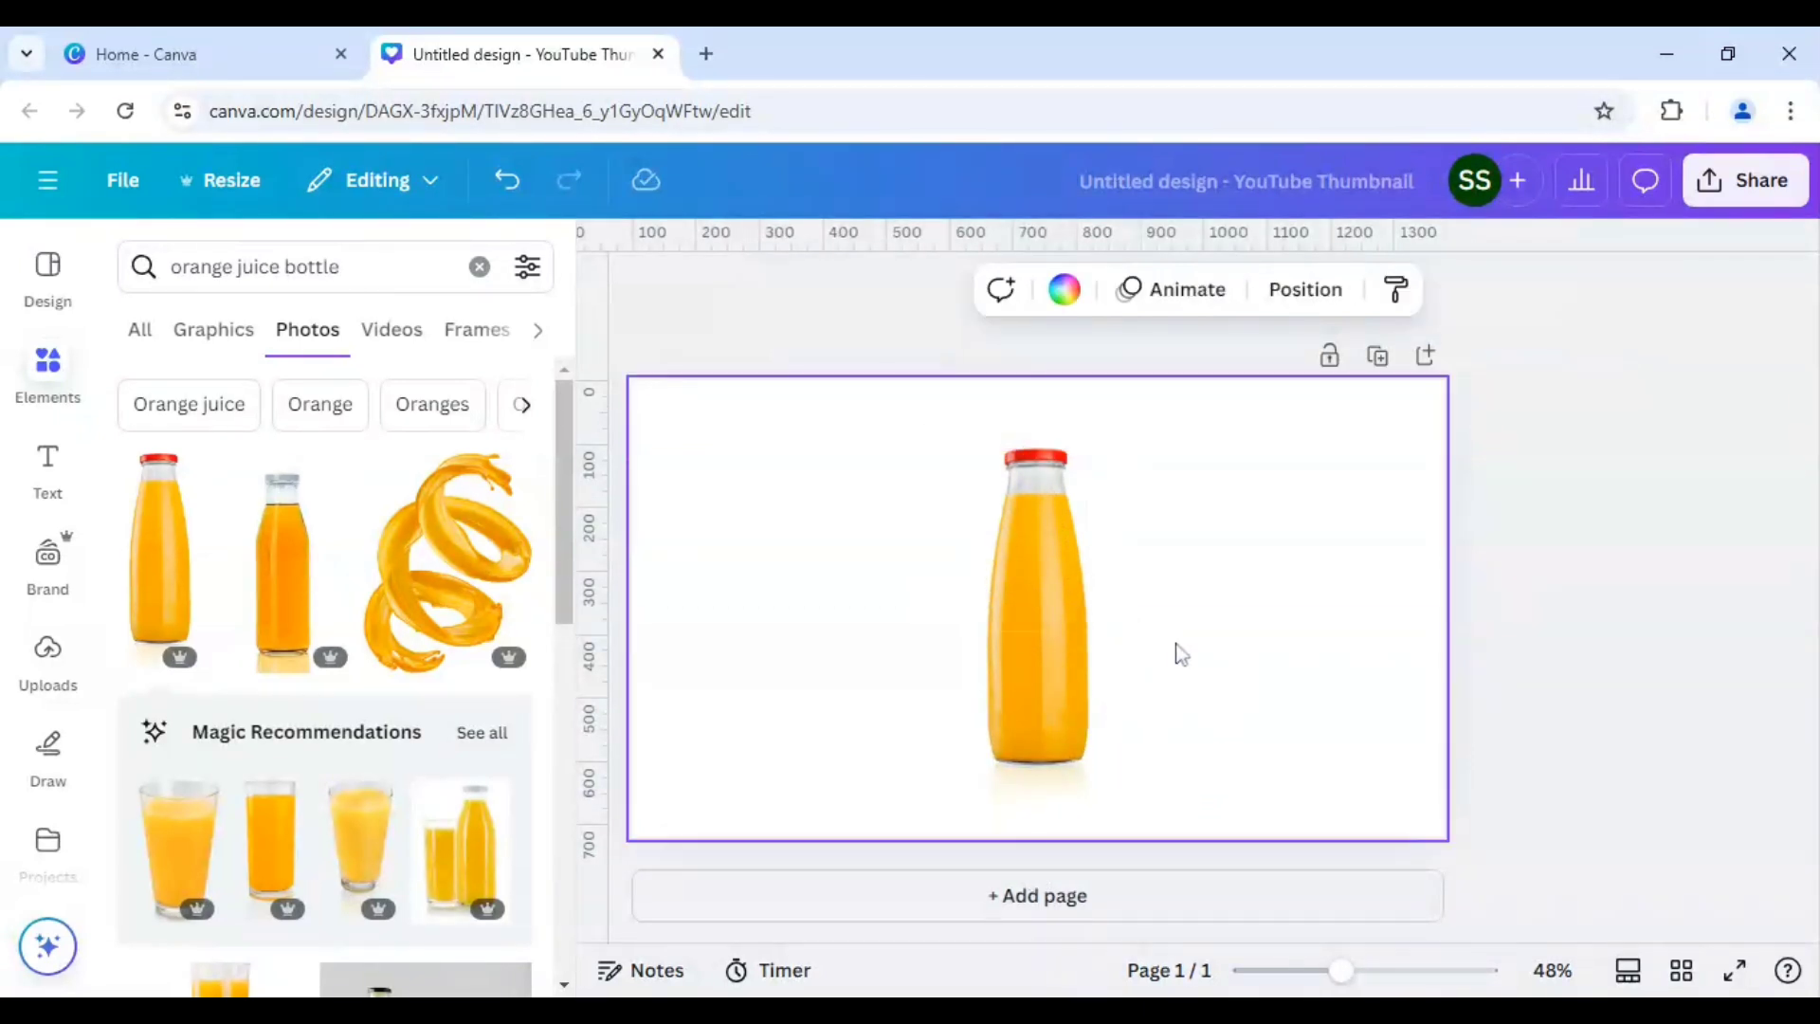
# - Tilt the two bottle halves in opposite directions and move them apart to leave a gap between them
pyautogui.click(1036, 699)
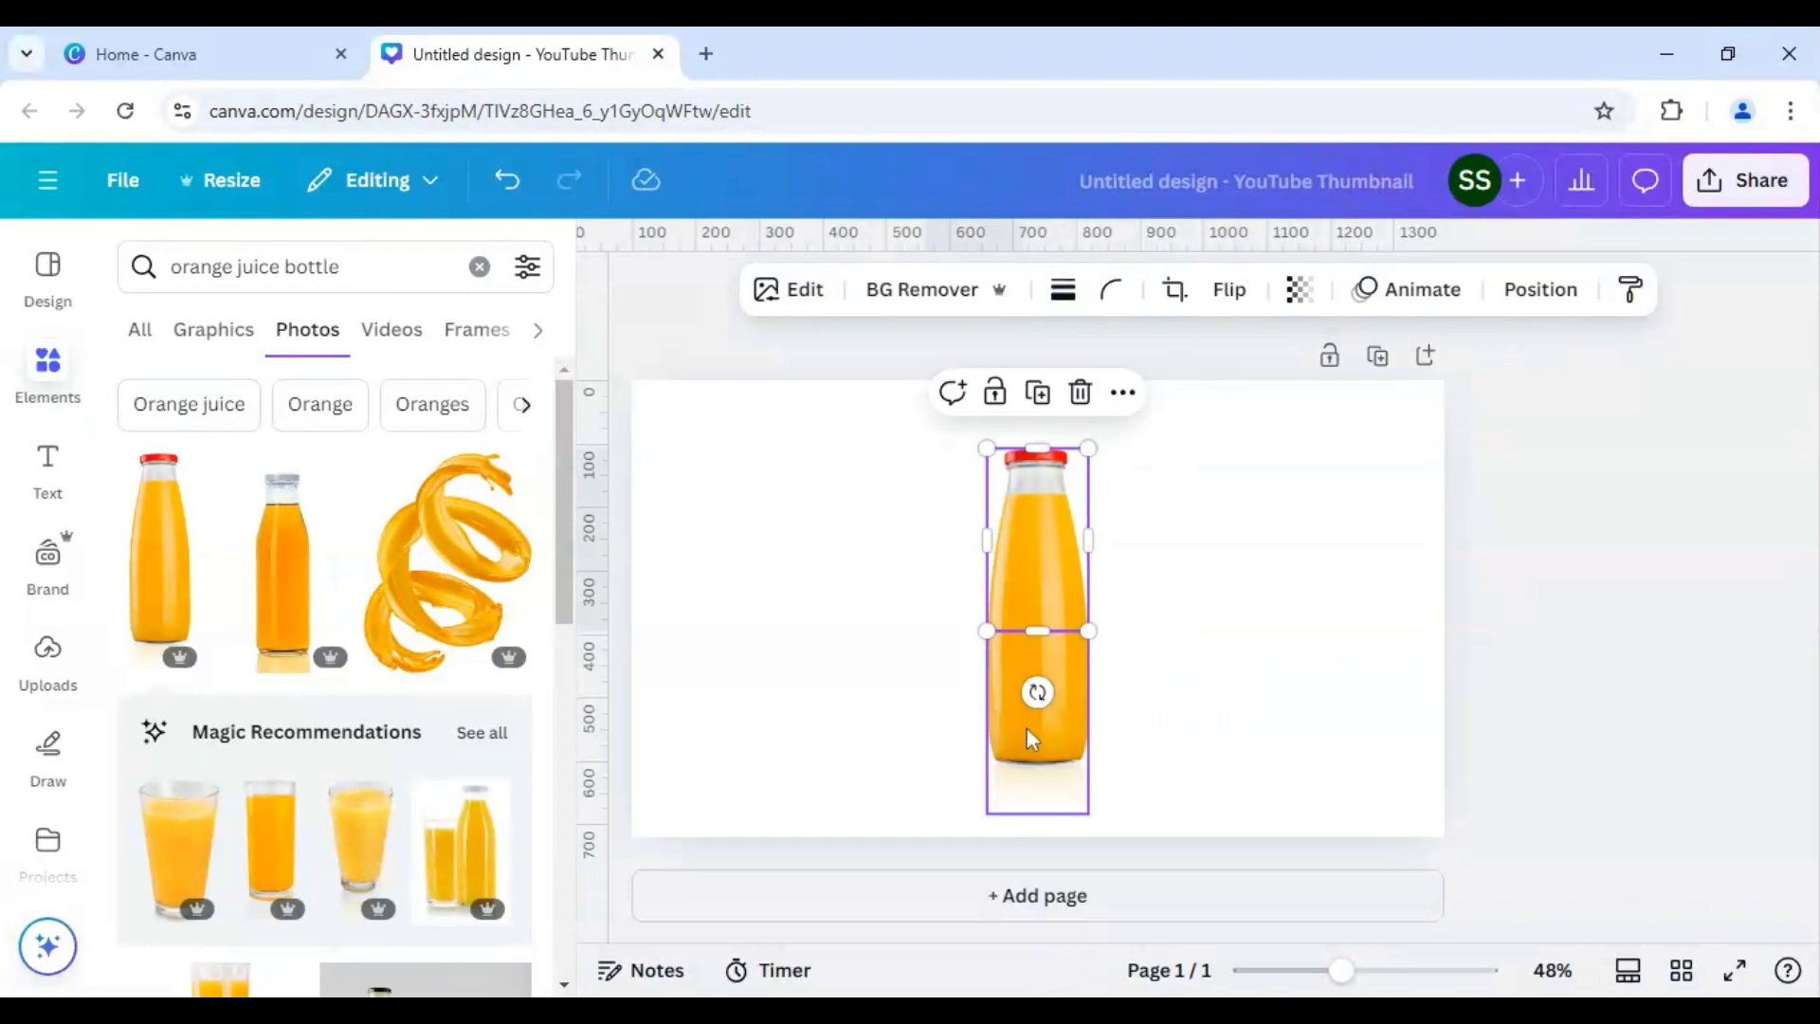
pyautogui.moveTo(1023, 873); pyautogui.dragTo(1007, 870)
pyautogui.click(1026, 485)
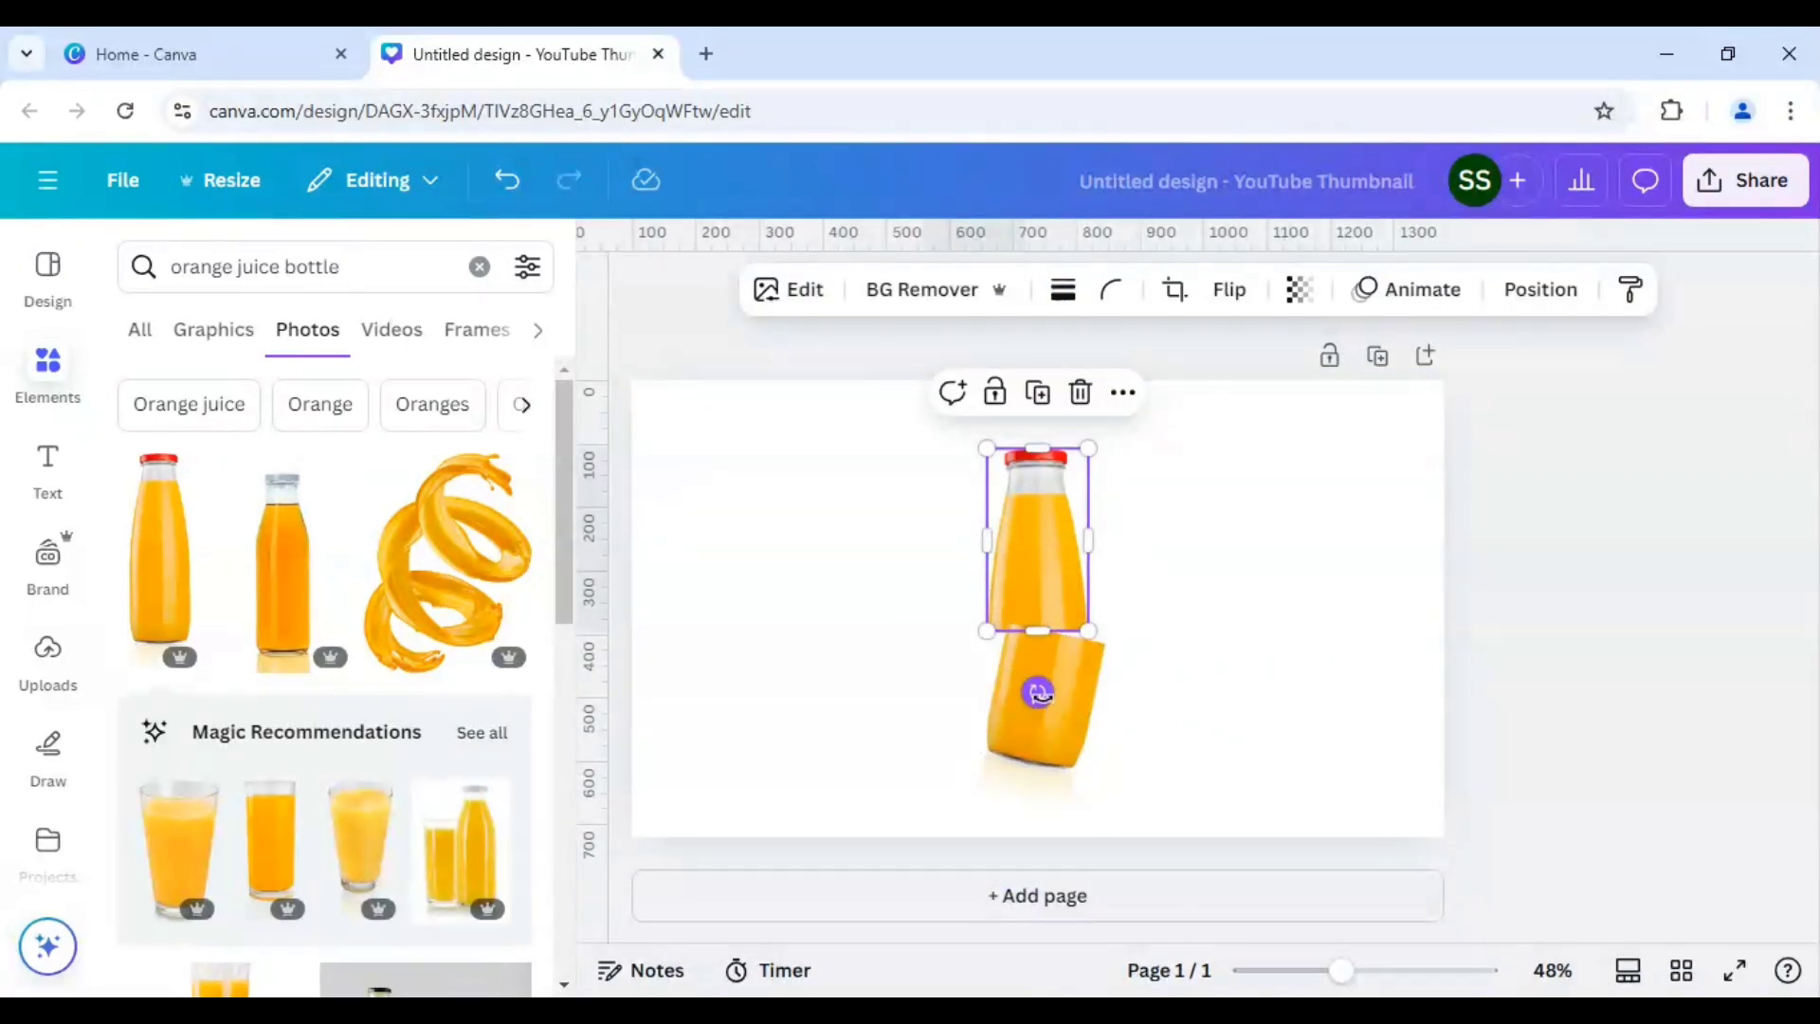
pyautogui.moveTo(1037, 692); pyautogui.dragTo(1072, 688)
pyautogui.moveTo(1050, 531); pyautogui.dragTo(1043, 501)
pyautogui.click(1054, 669)
pyautogui.moveTo(1032, 714); pyautogui.dragTo(1030, 746)
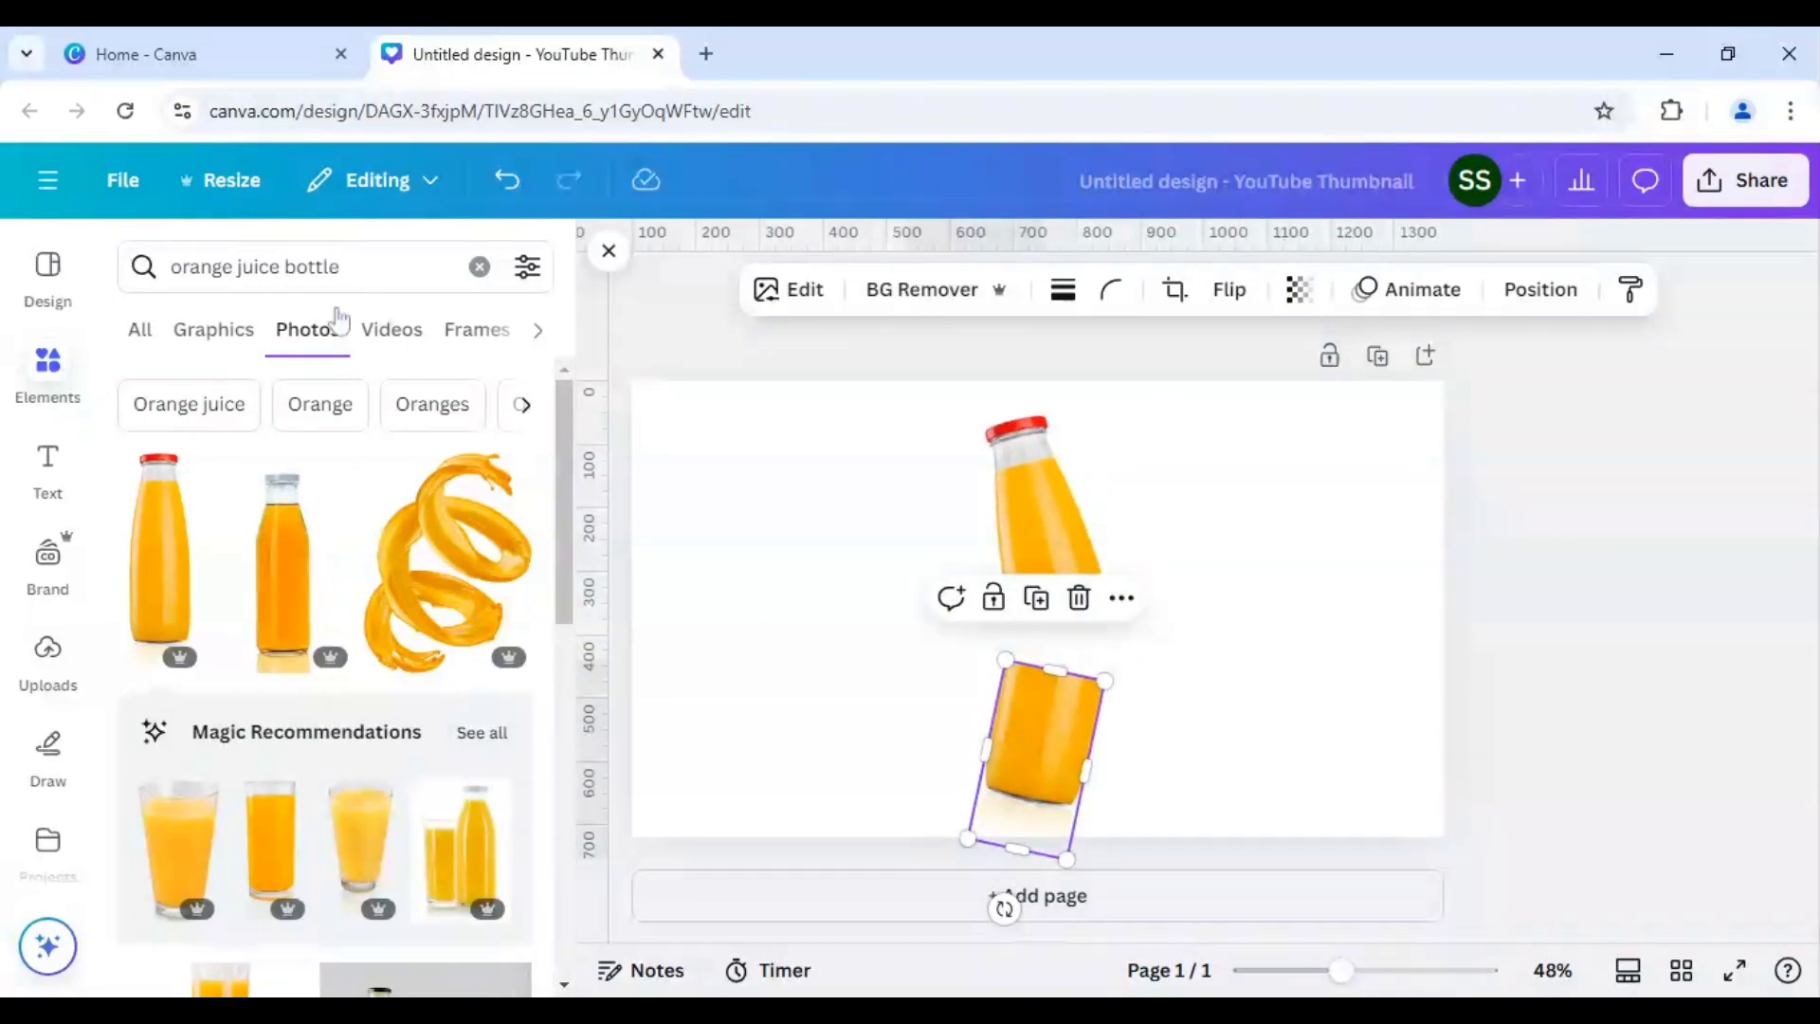
# - Search the photos for "orange sliced" and add the image of stacked floating orange slices
pyautogui.moveTo(338, 266); pyautogui.dragTo(253, 266)
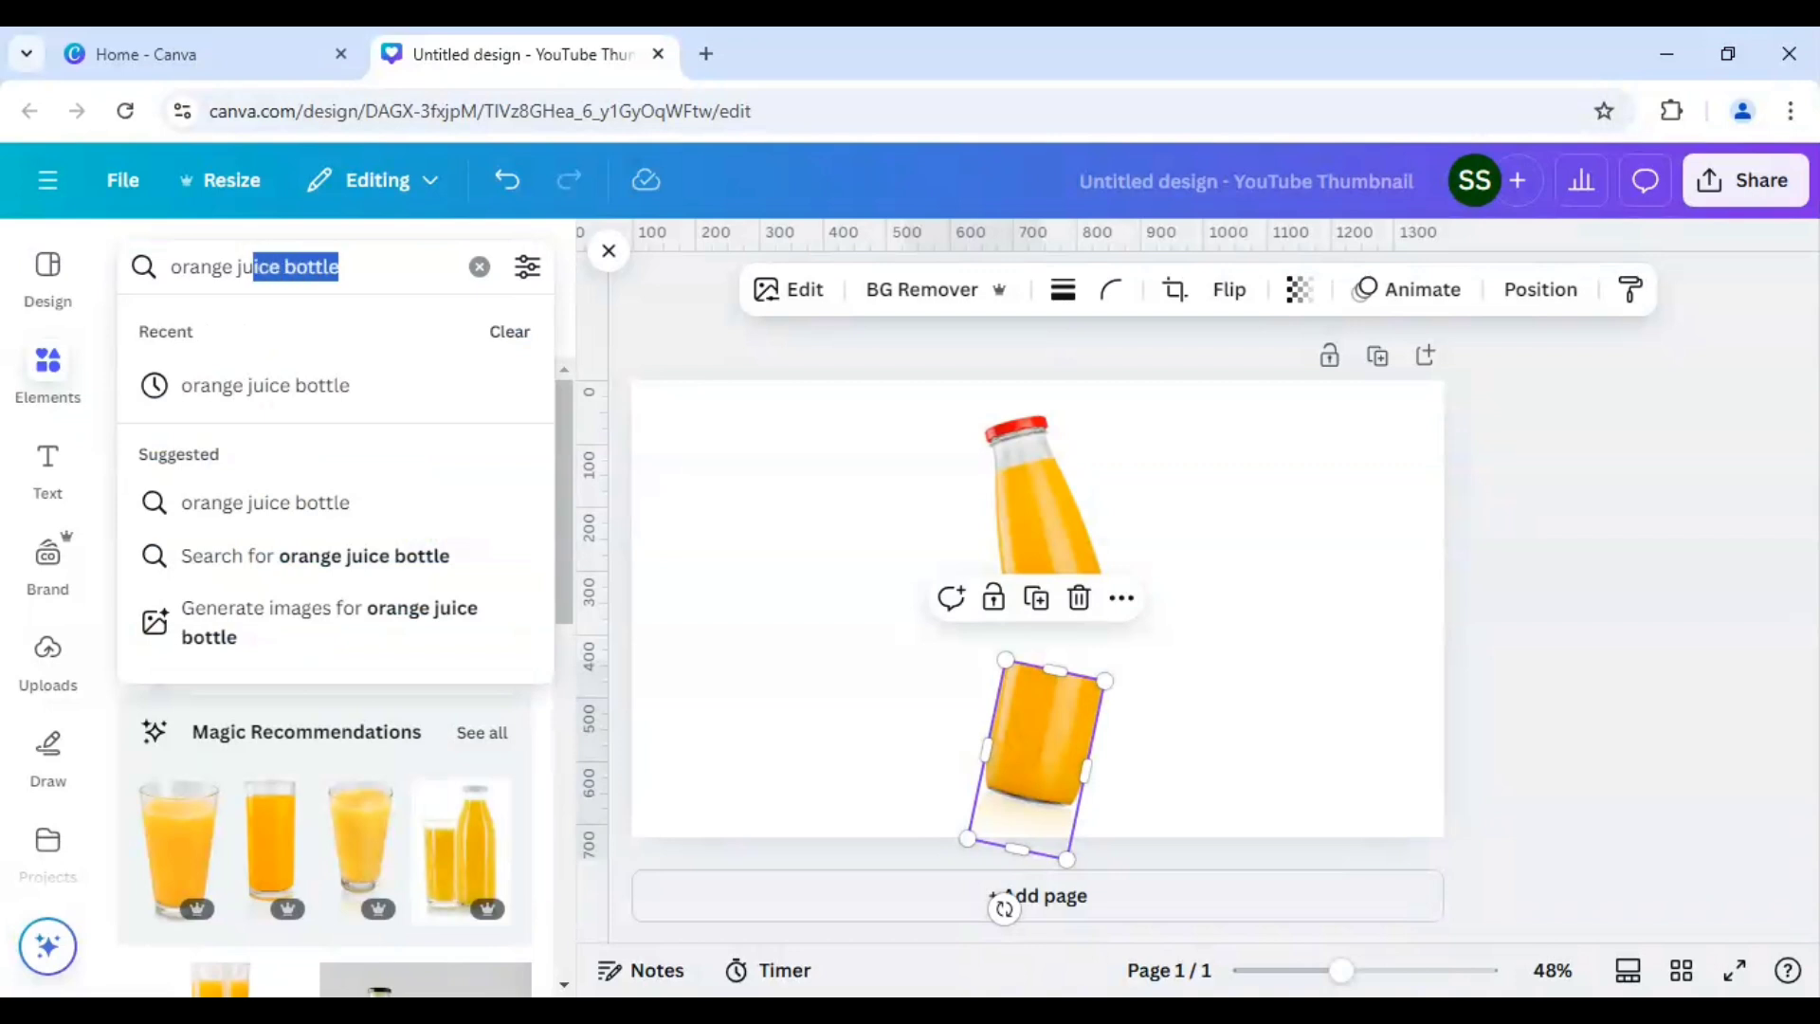
pyautogui.write('sliced')
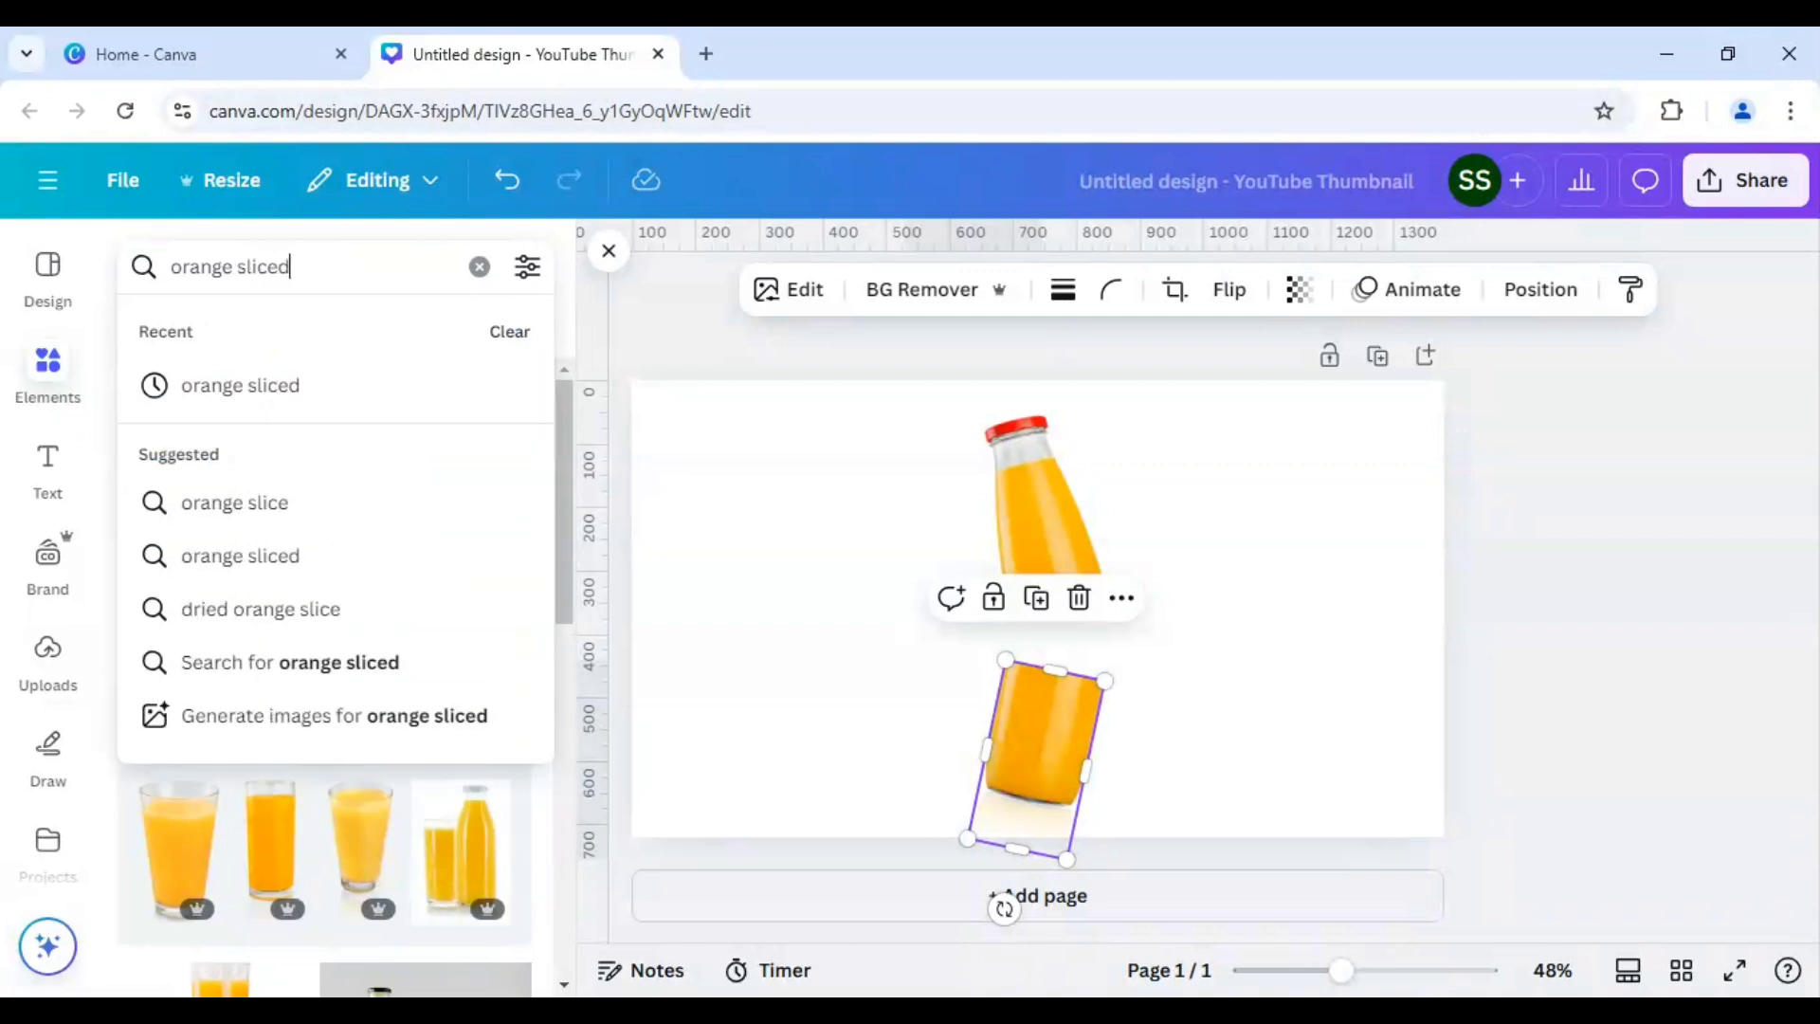
pyautogui.press('Return')
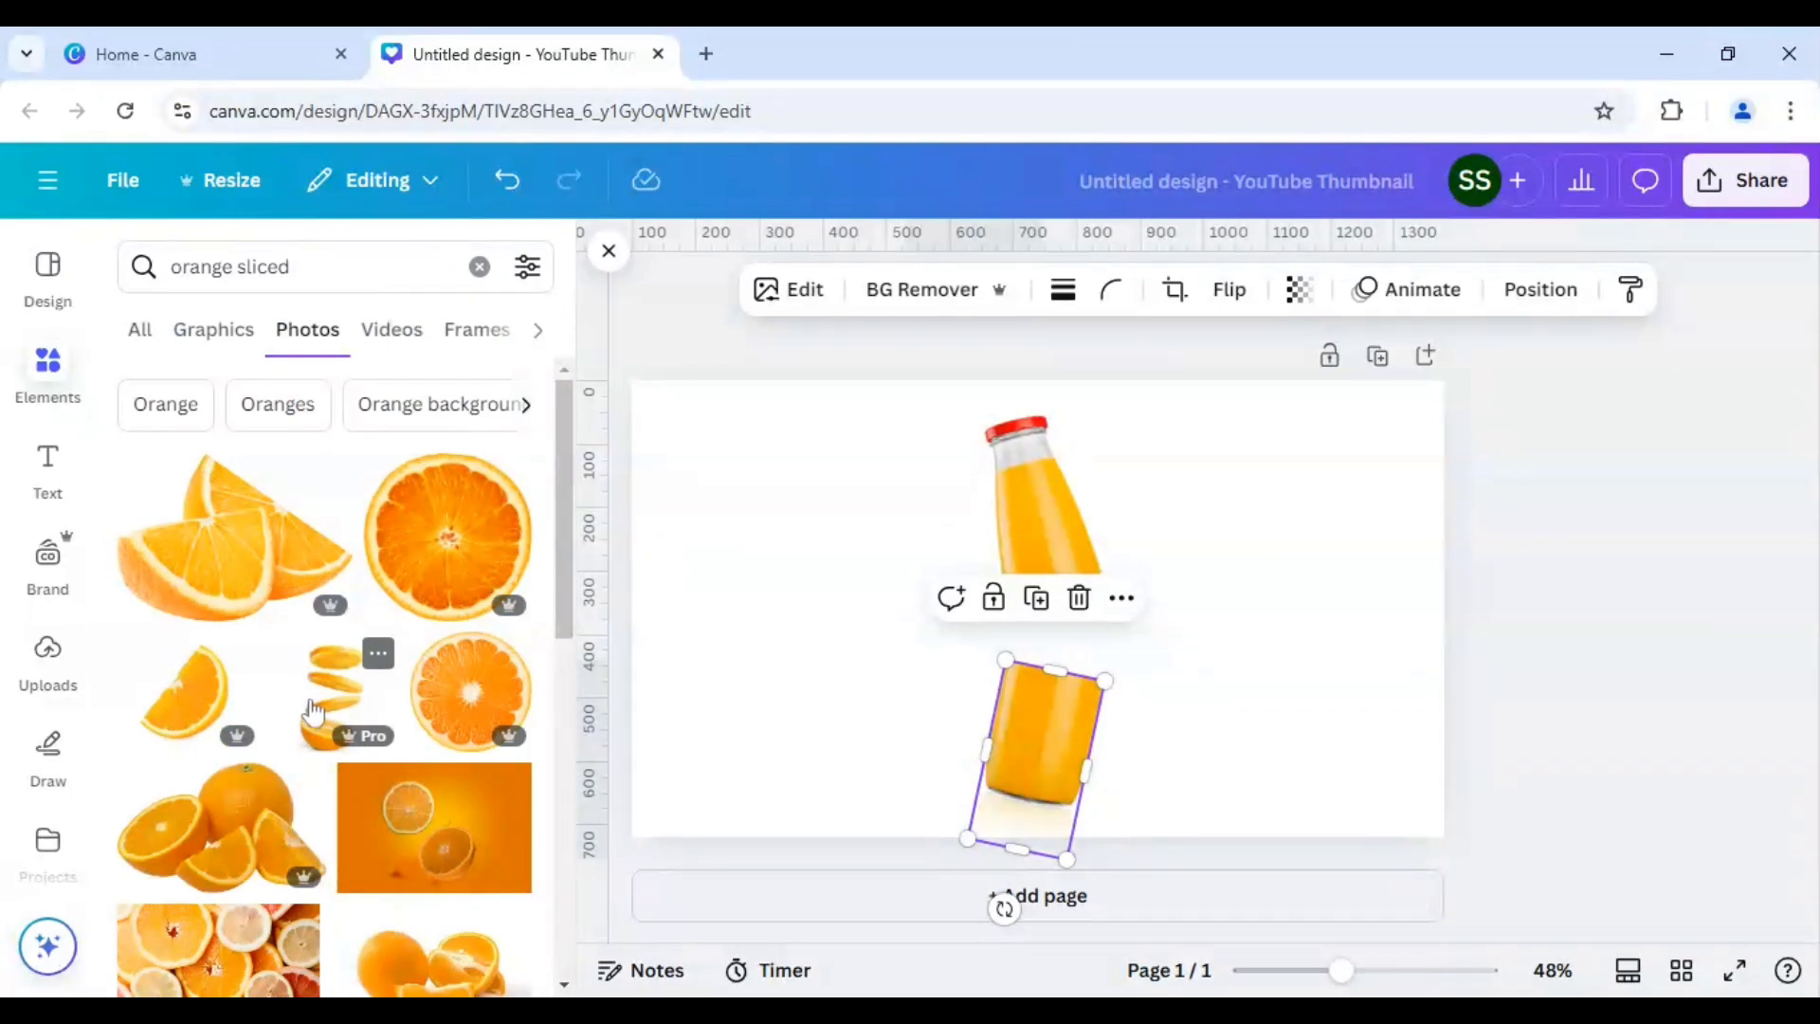
pyautogui.click(318, 709)
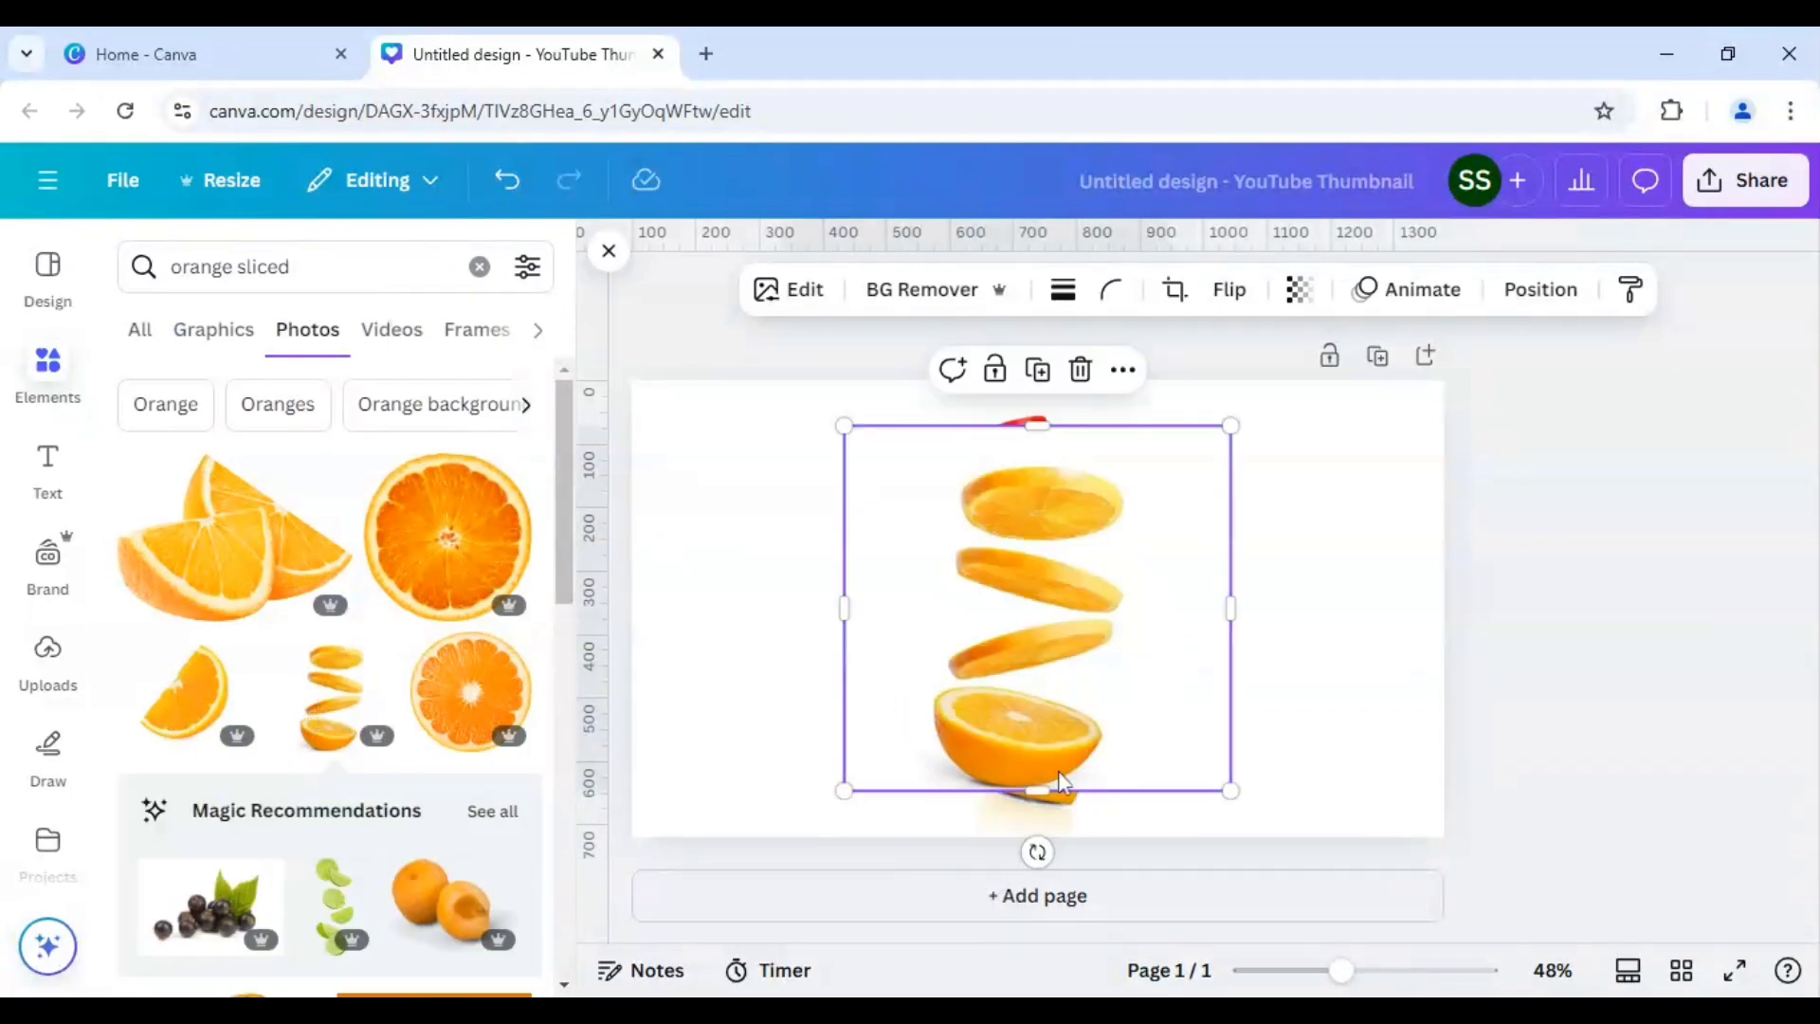
# - Remove the orange slices' background and crop the image tightly to its topmost slice
pyautogui.click(934, 290)
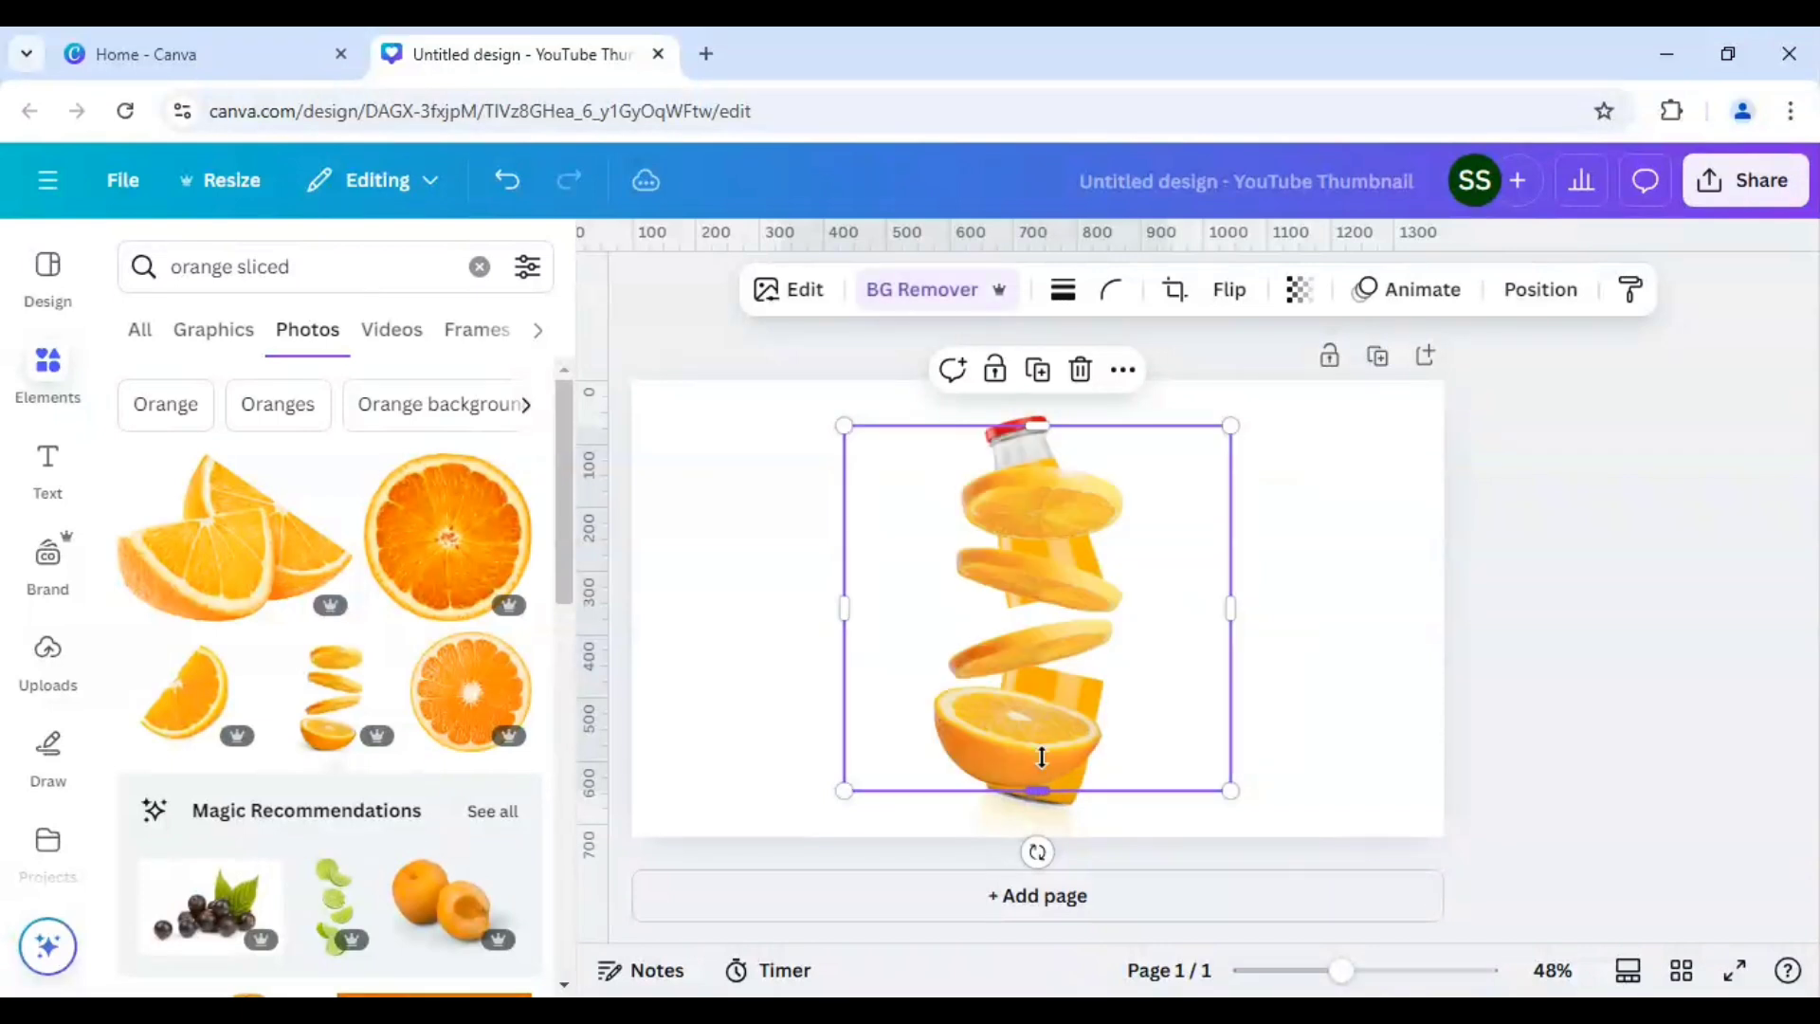
pyautogui.moveTo(1042, 756); pyautogui.dragTo(1069, 541)
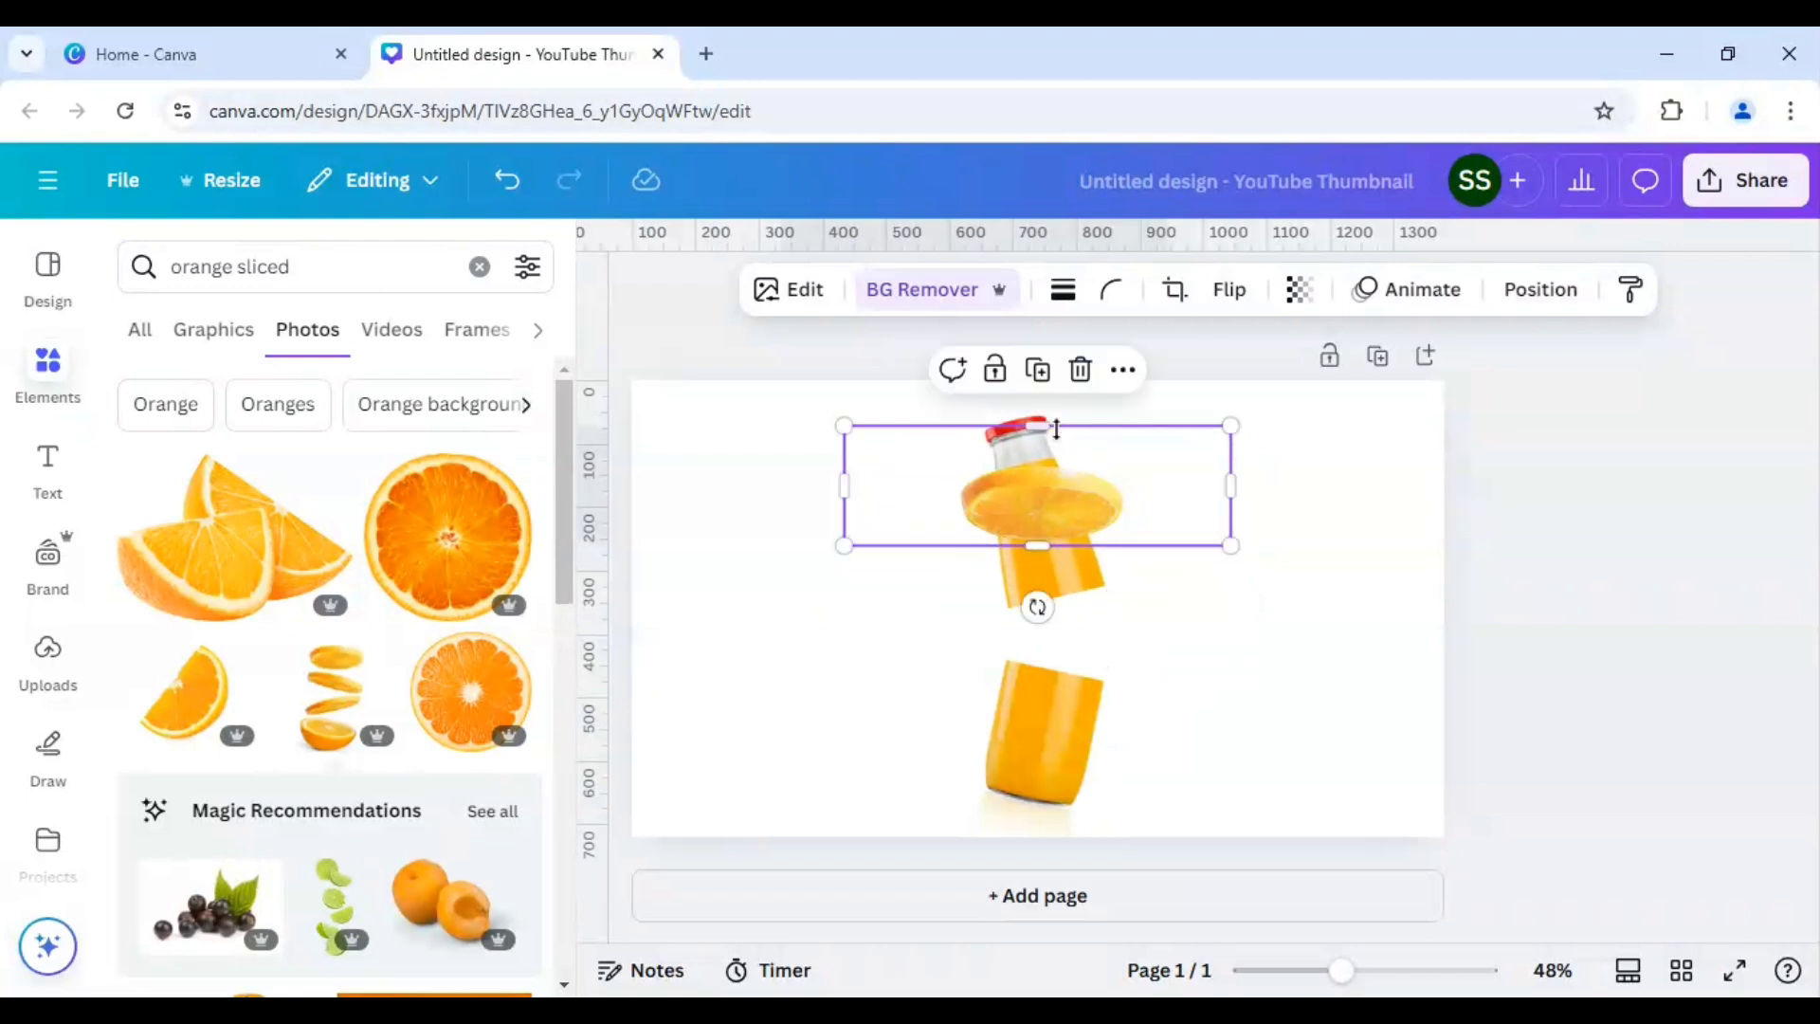
pyautogui.moveTo(1038, 427); pyautogui.dragTo(1060, 447)
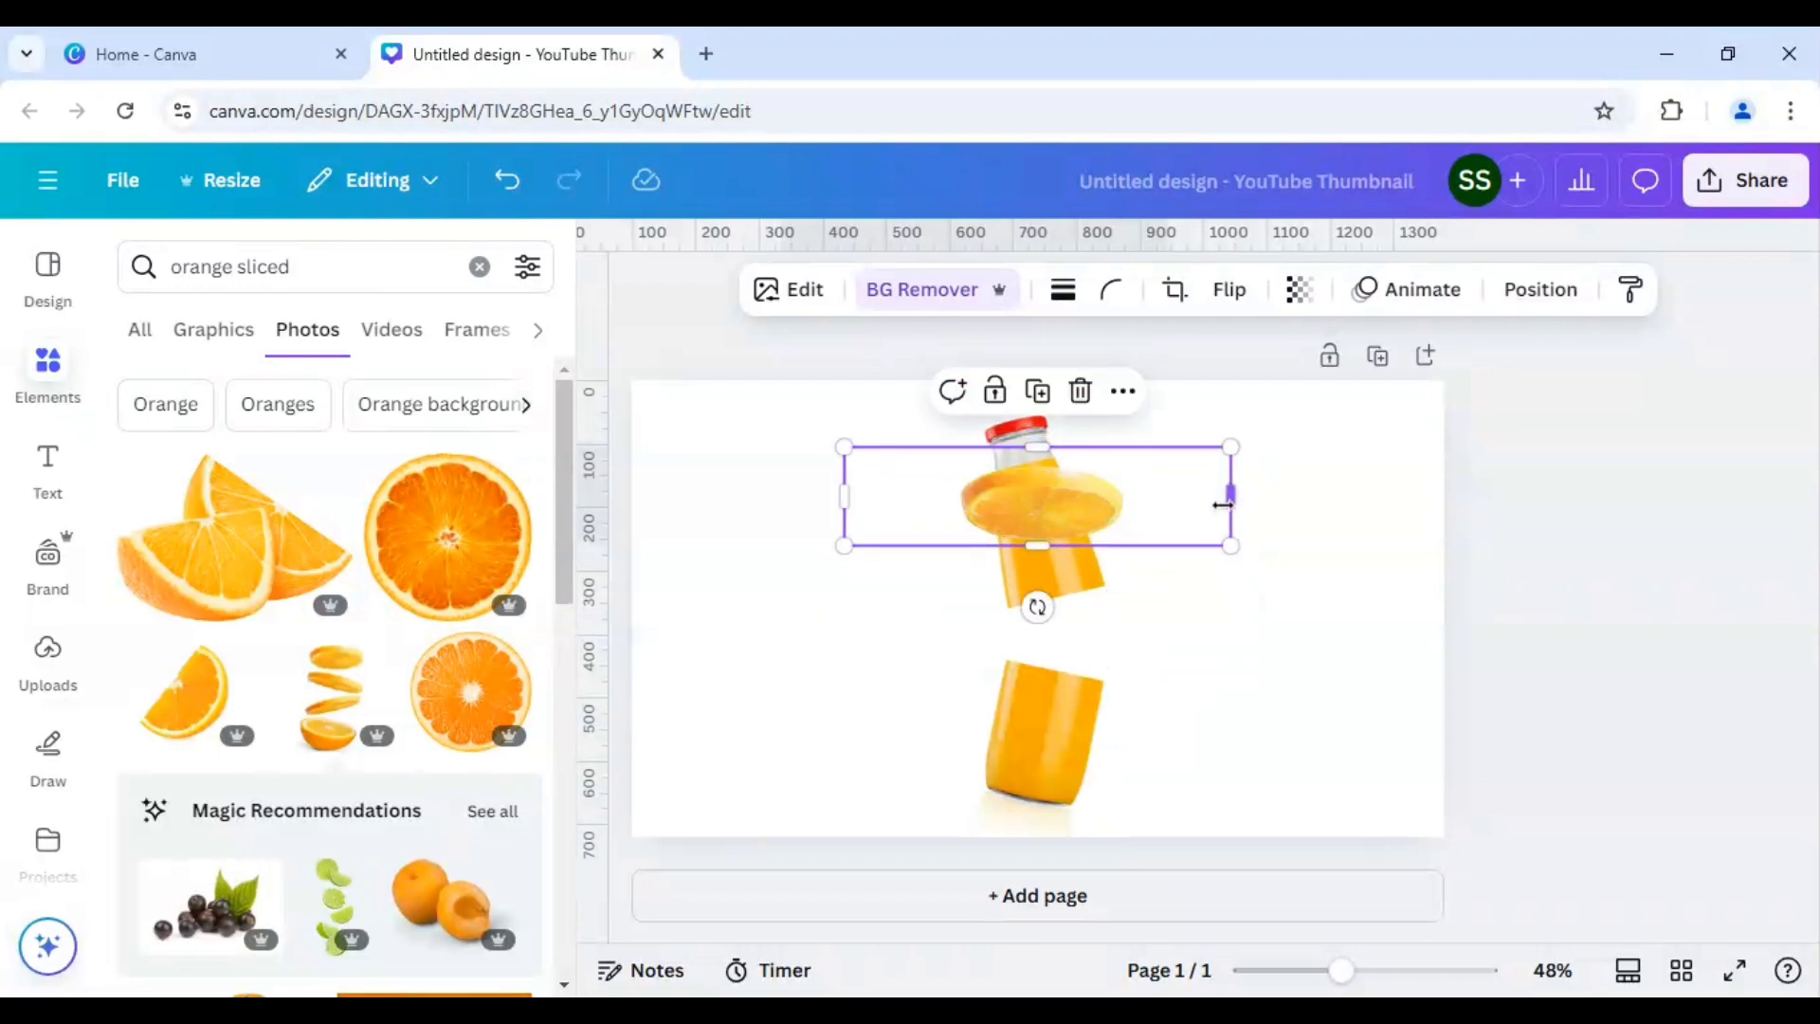
pyautogui.moveTo(1223, 505); pyautogui.dragTo(1134, 503)
pyautogui.moveTo(851, 509); pyautogui.dragTo(934, 511)
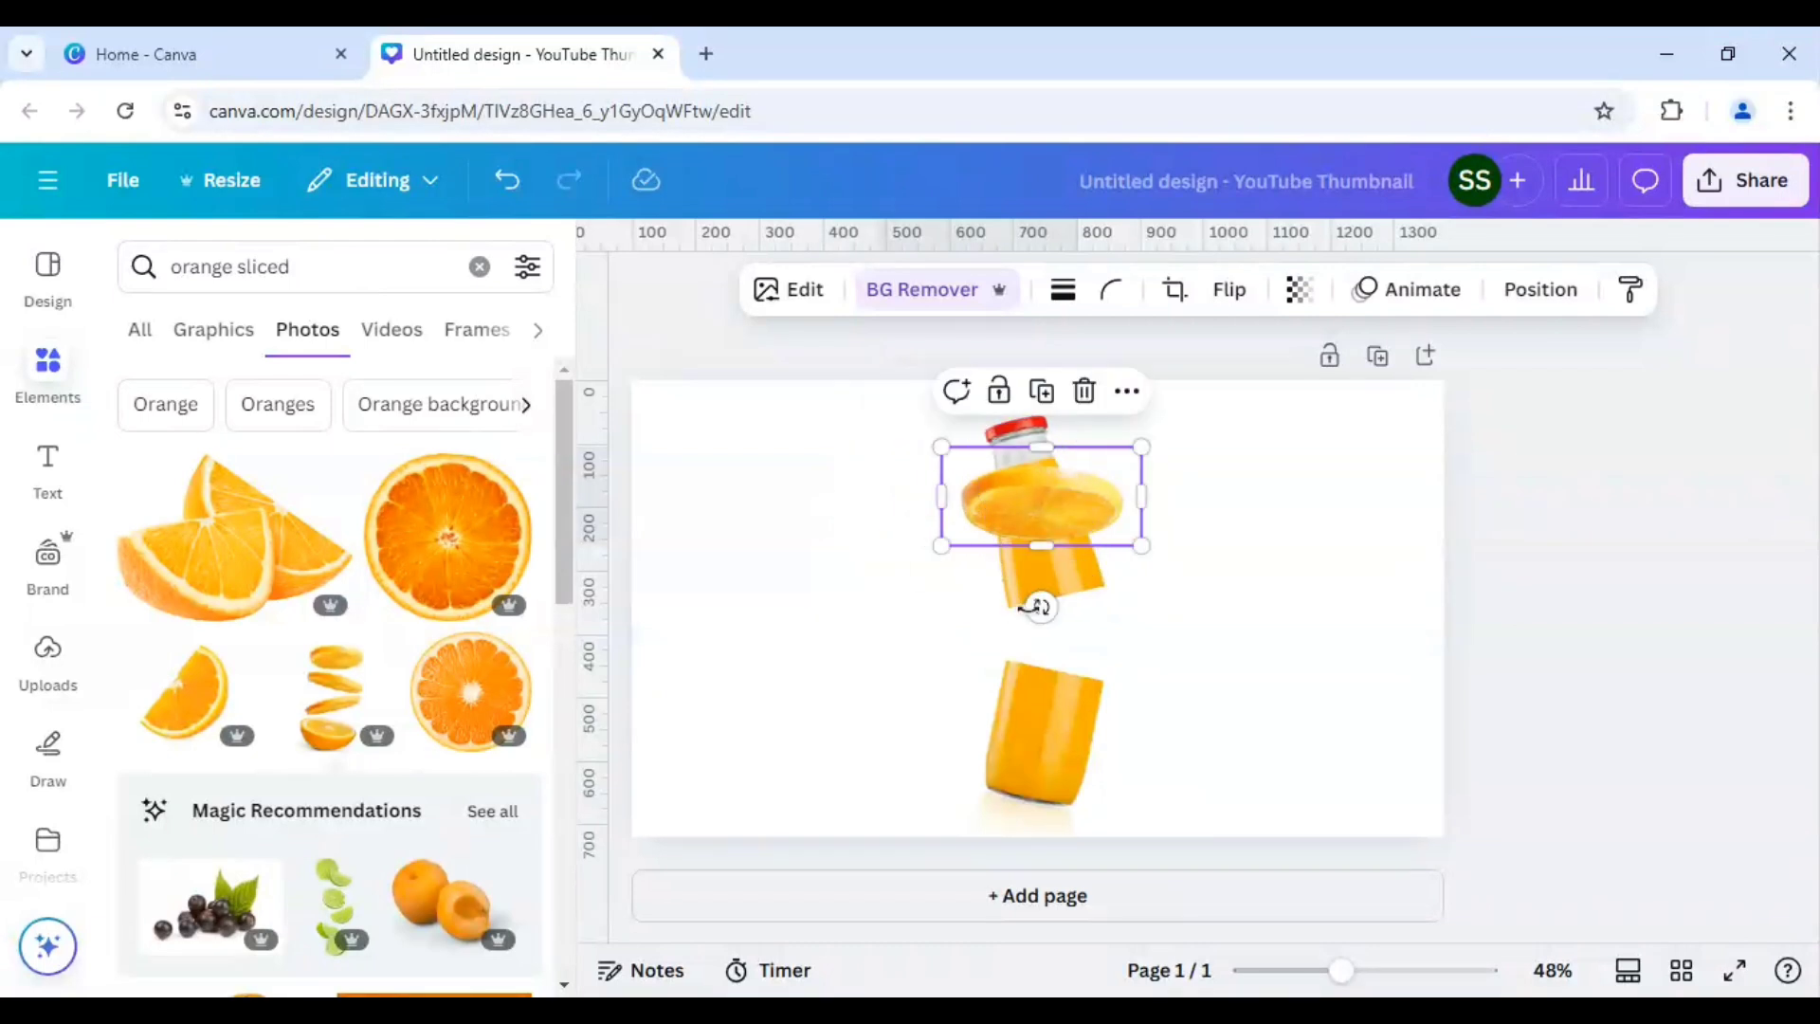
# - Tilt, shrink and move the orange slice so it caps the cut bottom edge of the upper bottle half
pyautogui.moveTo(1036, 601); pyautogui.dragTo(1061, 601)
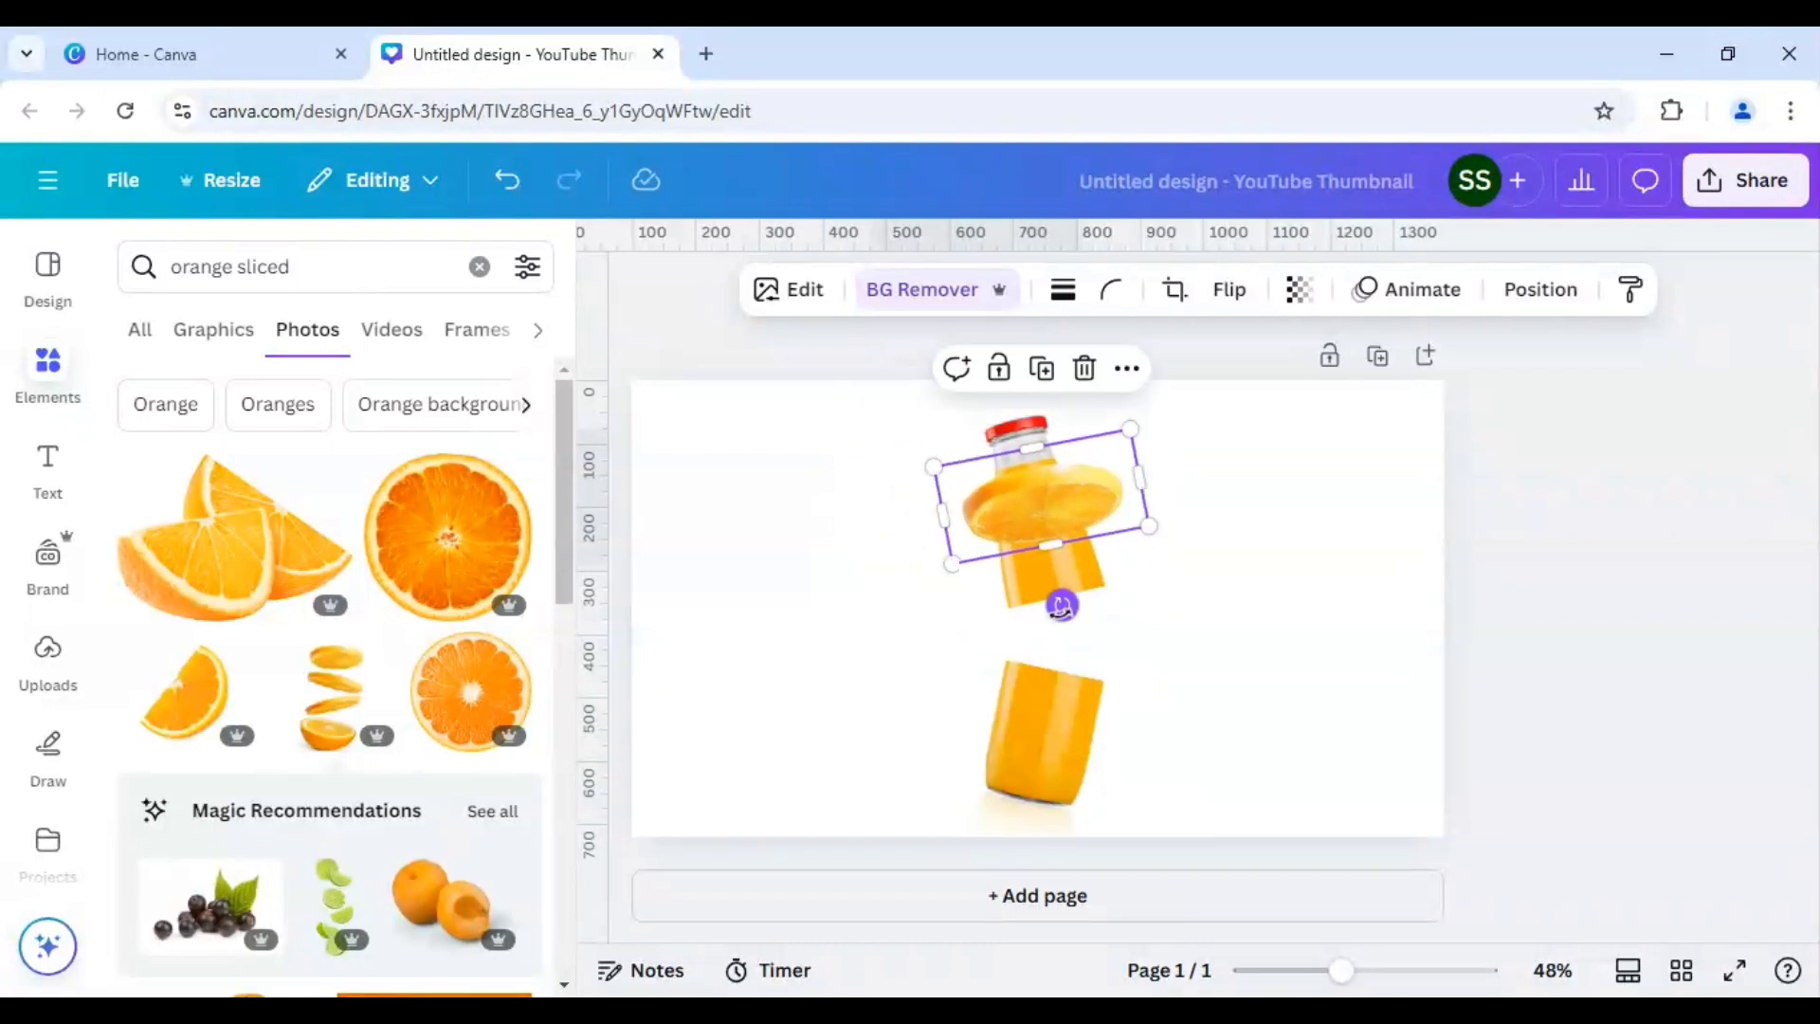
pyautogui.moveTo(1340, 971); pyautogui.dragTo(1376, 985)
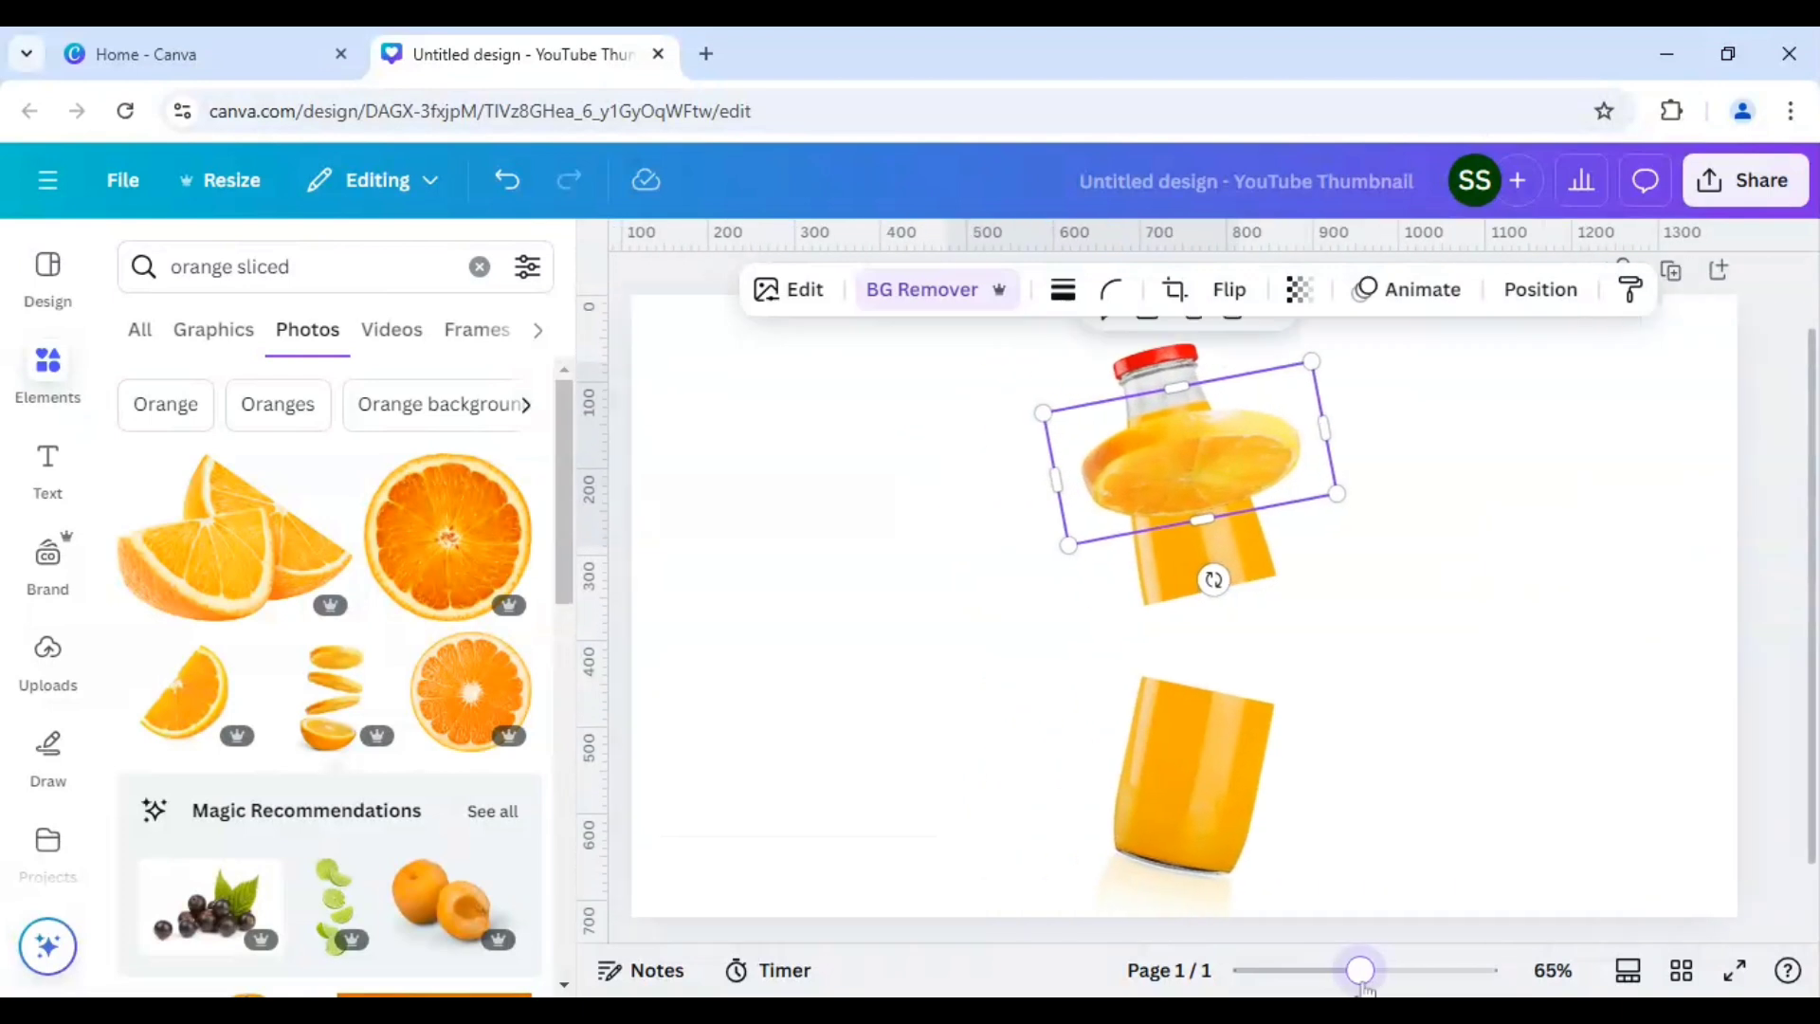
pyautogui.moveTo(1197, 497); pyautogui.dragTo(1256, 617)
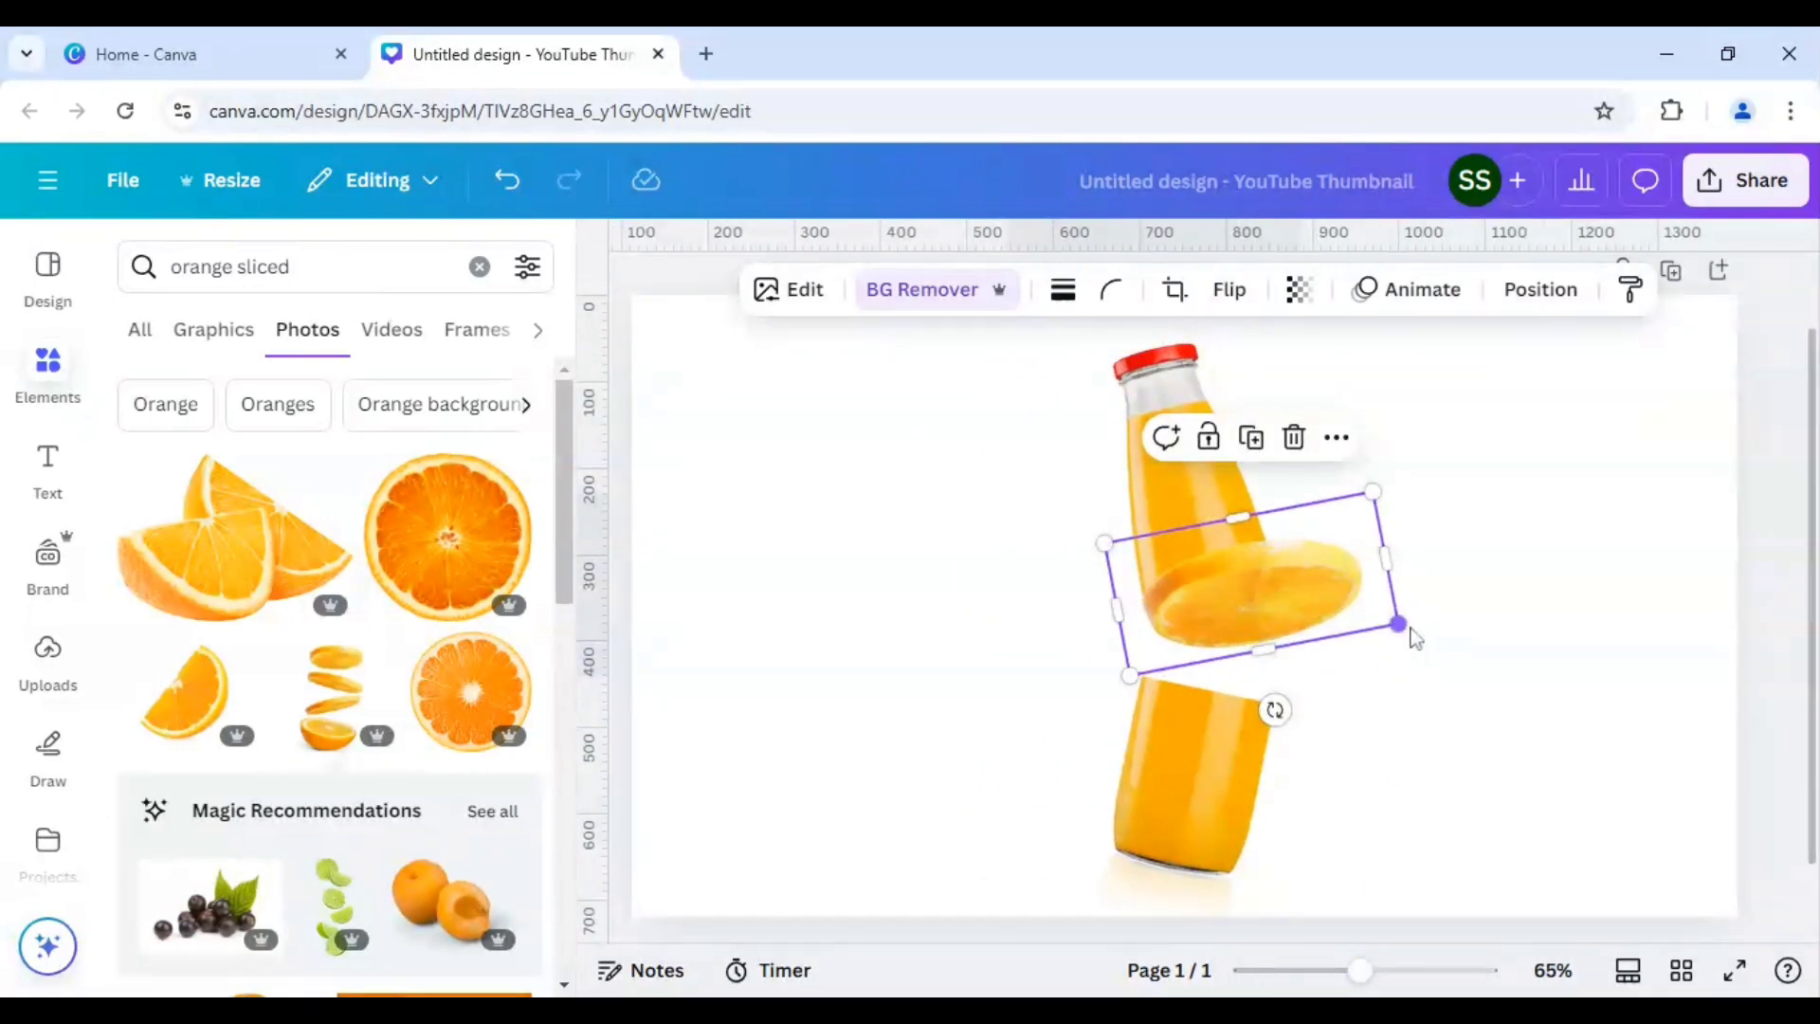
pyautogui.moveTo(1389, 618); pyautogui.dragTo(1229, 592)
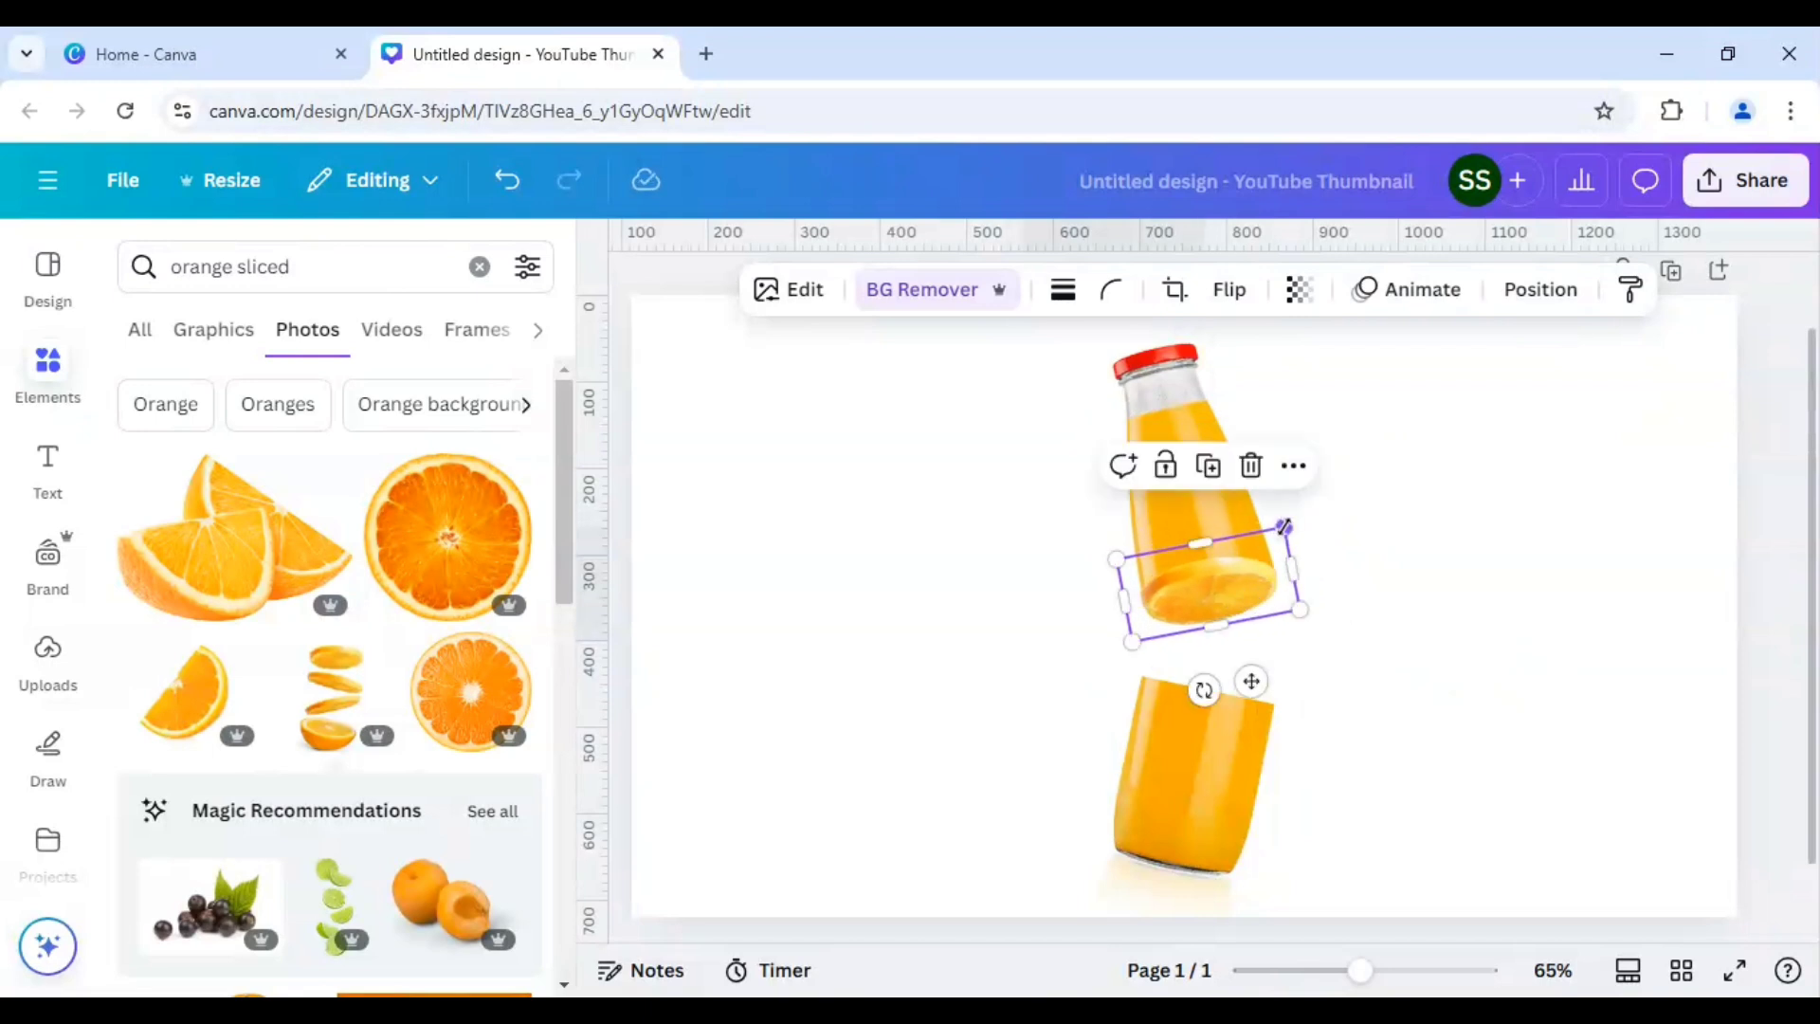
pyautogui.moveTo(1283, 526); pyautogui.dragTo(1256, 583)
pyautogui.click(1256, 583)
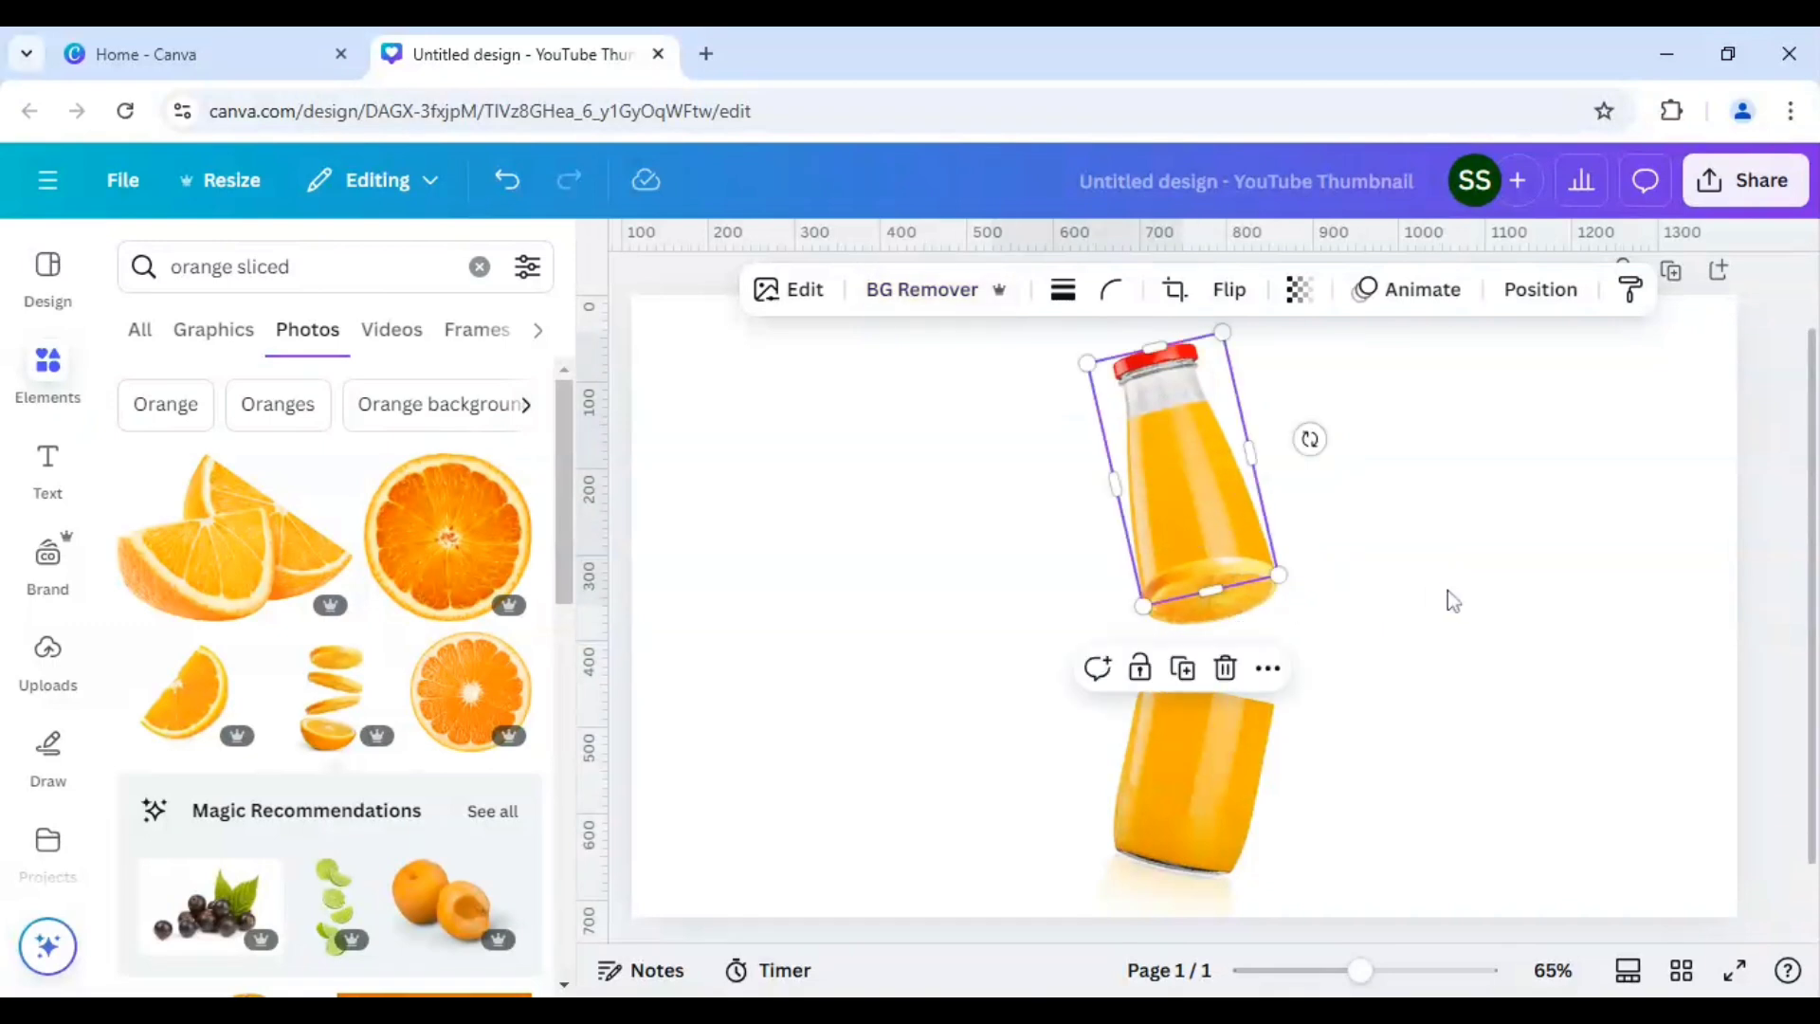
# - Duplicate the orange slice and rotate the copy to fit the cut top of the lower bottle half
pyautogui.click(1220, 621)
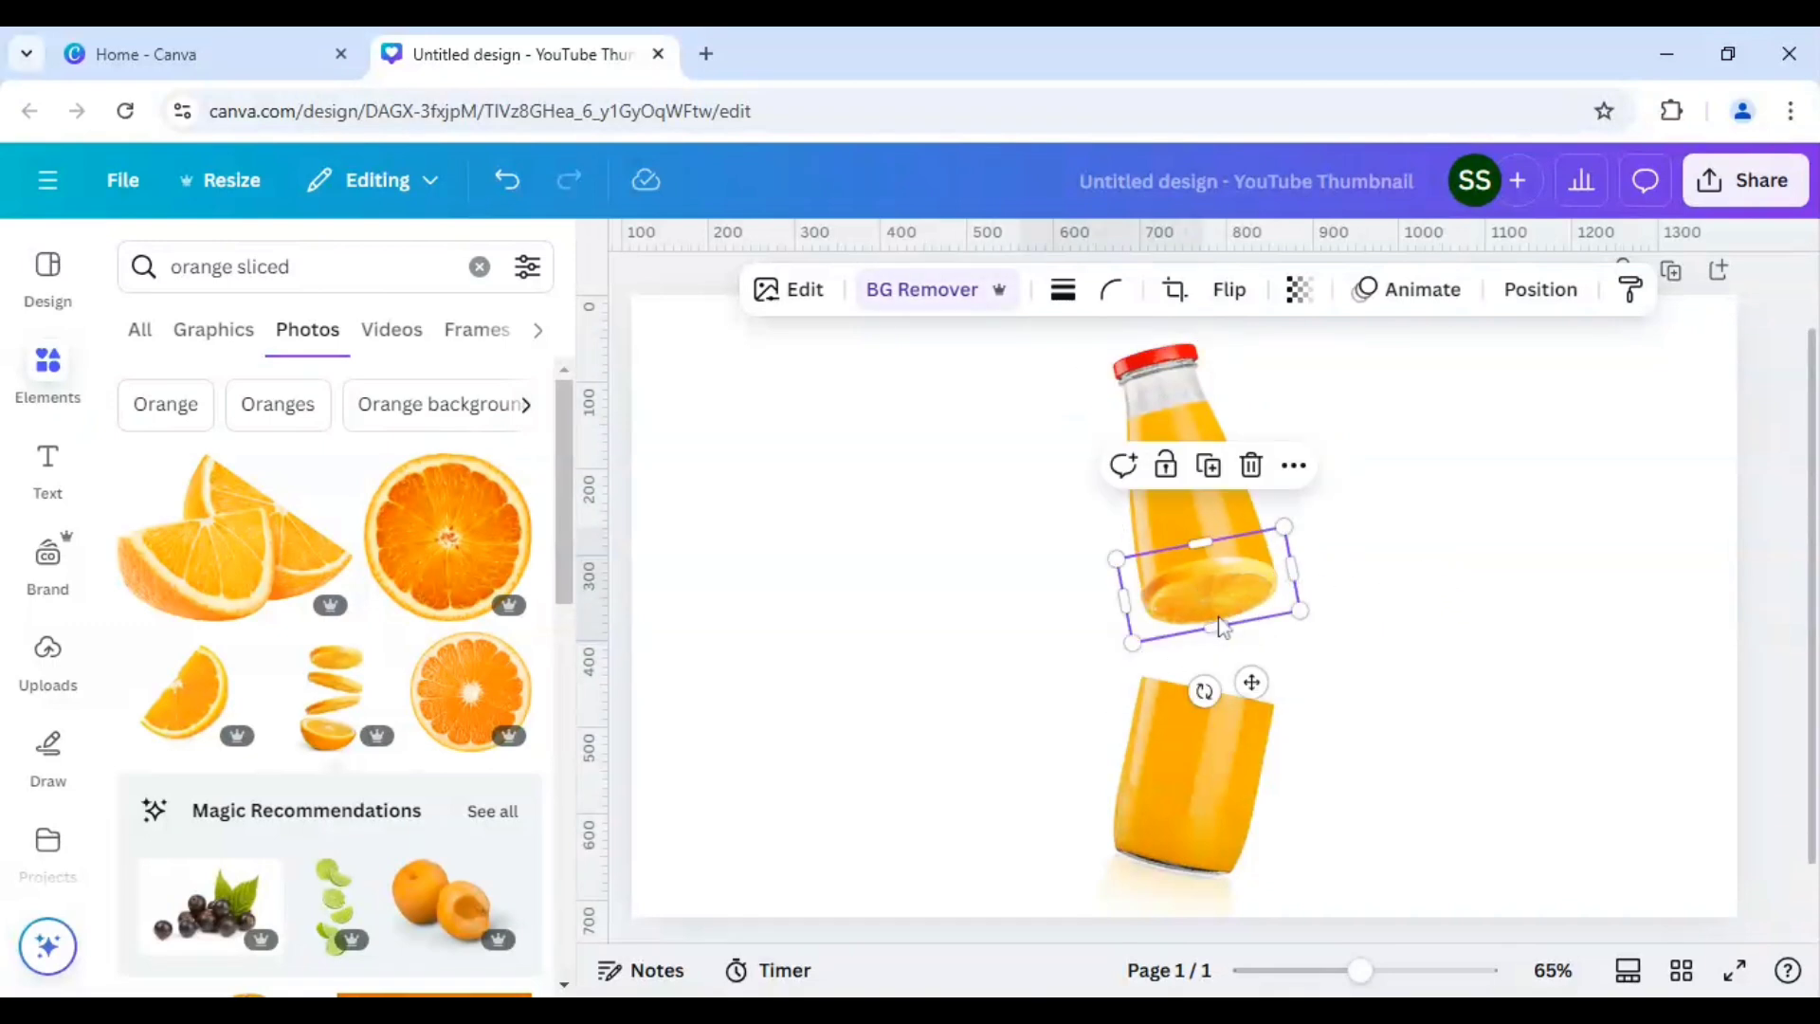
pyautogui.click(1210, 465)
pyautogui.moveTo(1247, 587); pyautogui.dragTo(1251, 677)
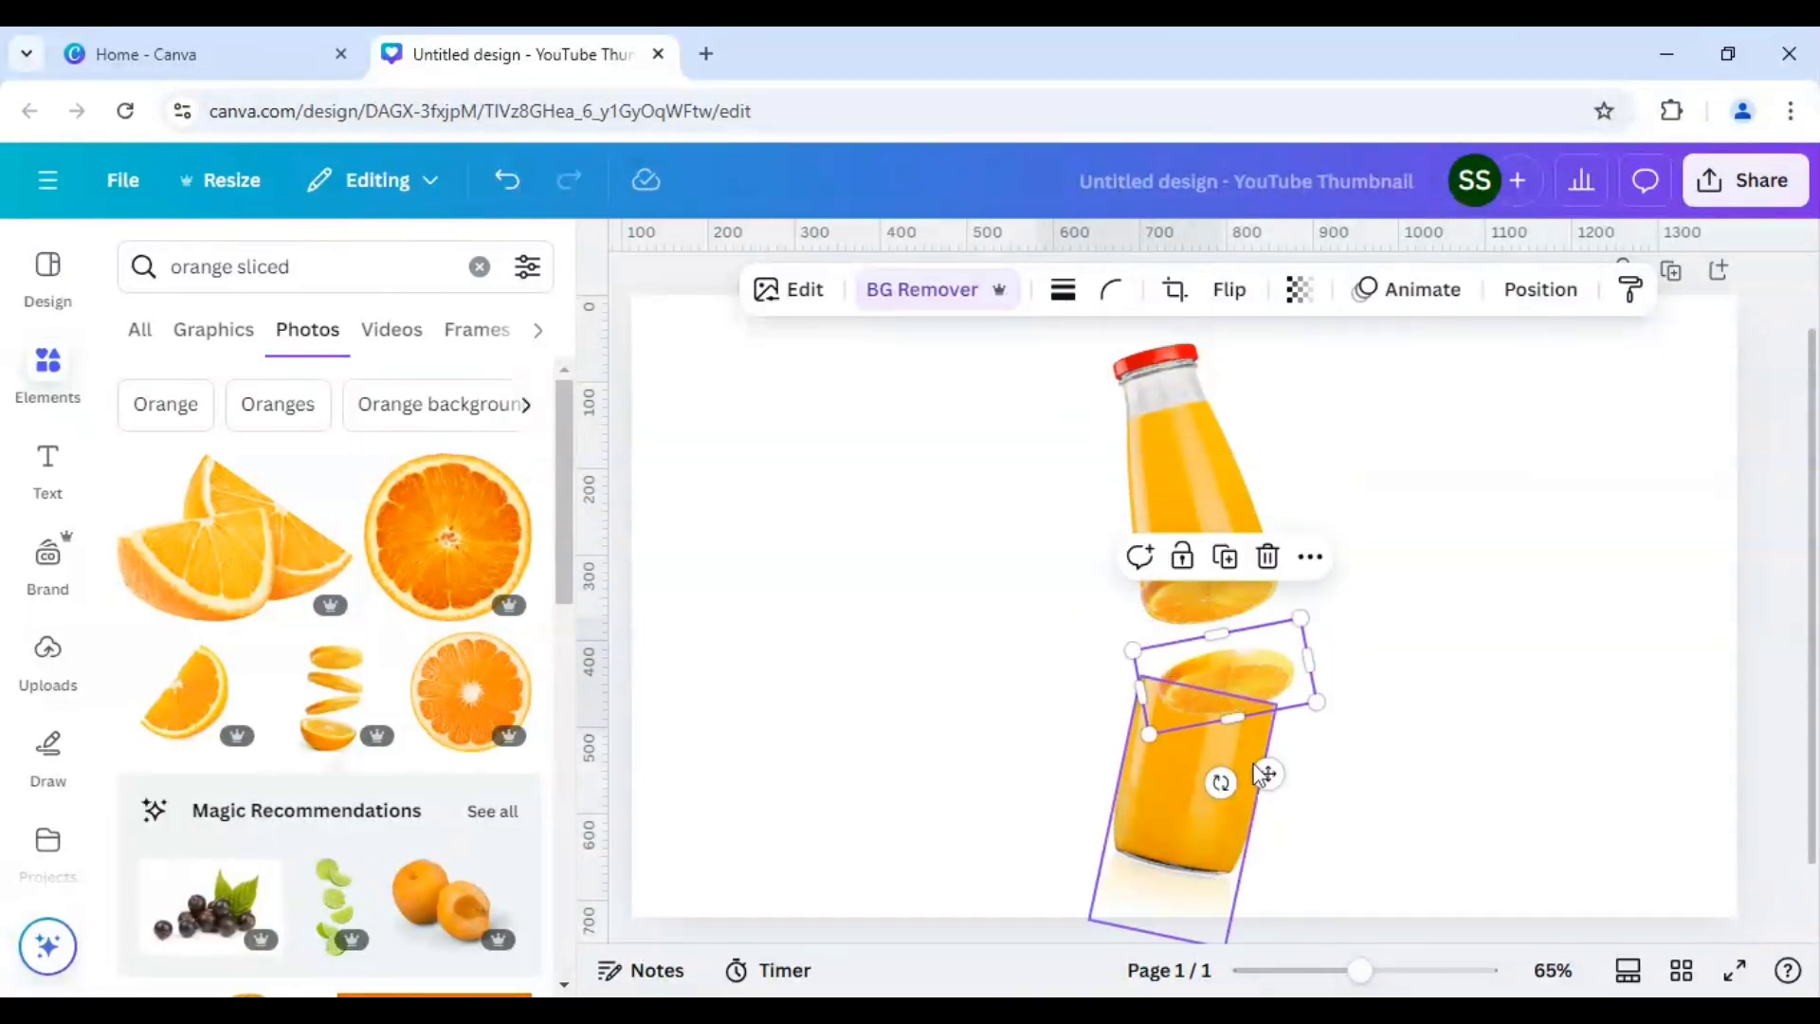
pyautogui.moveTo(1221, 782); pyautogui.dragTo(1213, 675)
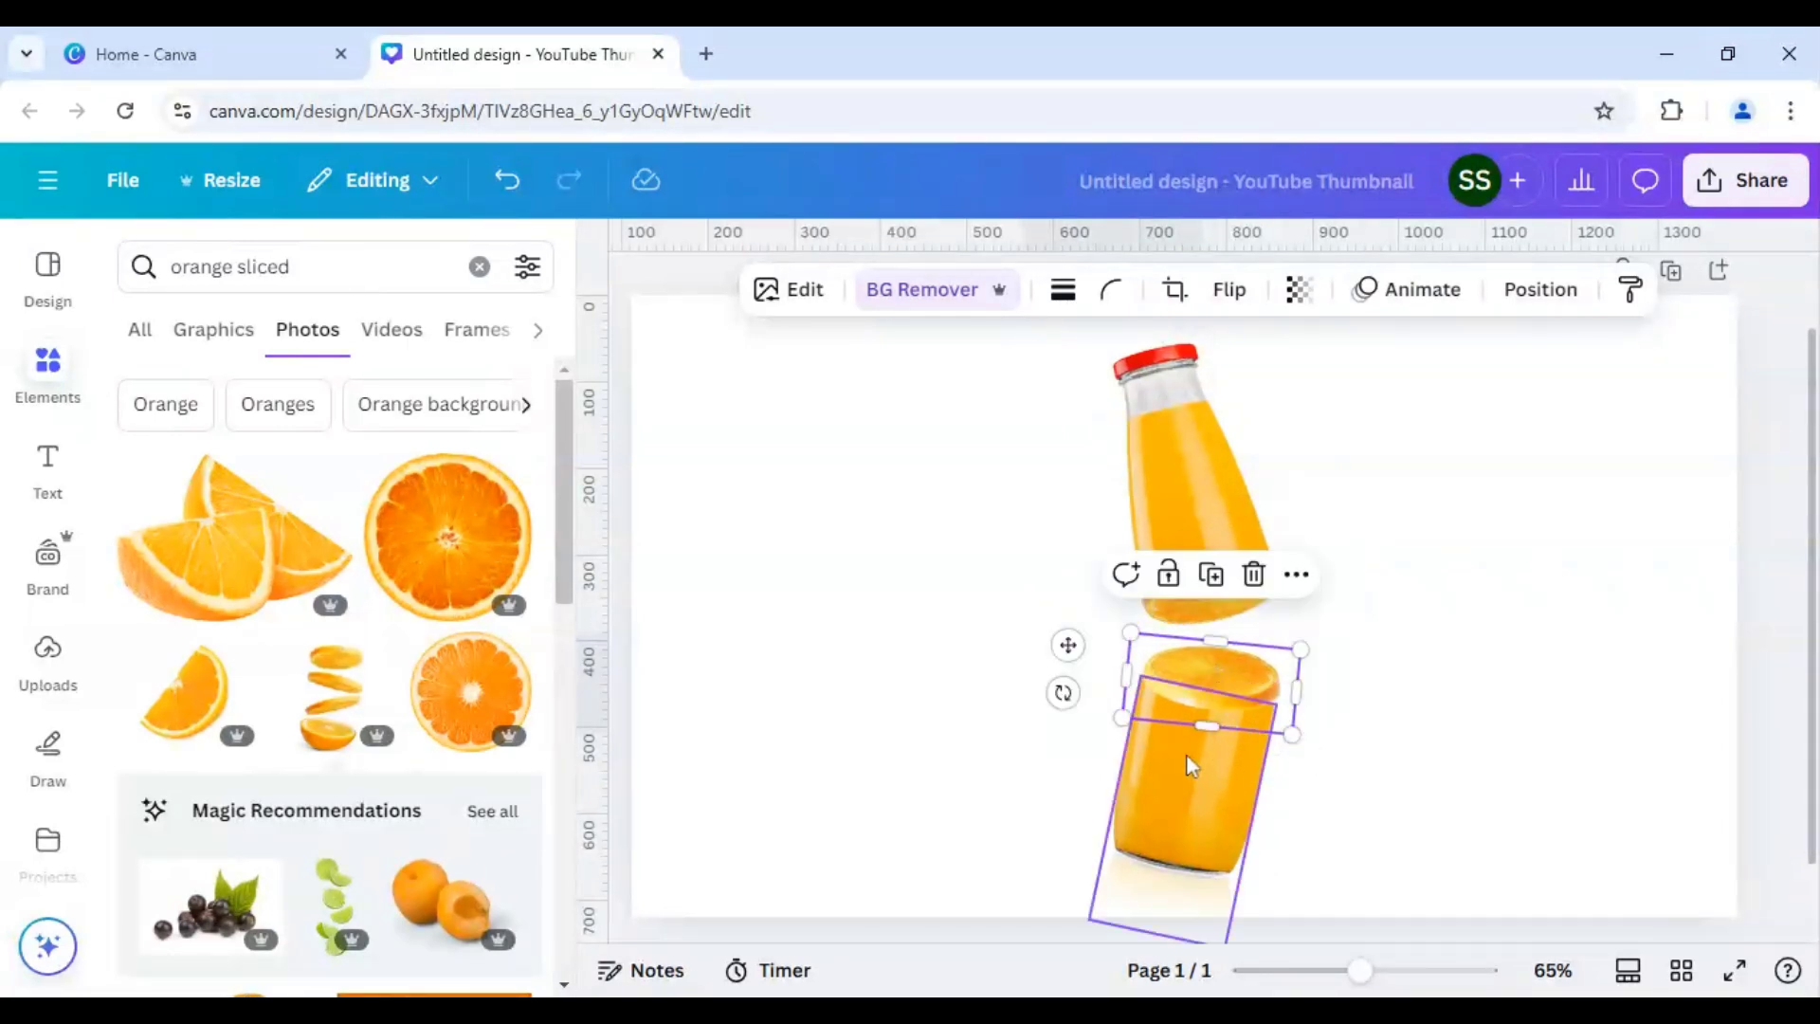
pyautogui.moveTo(1062, 692); pyautogui.dragTo(1046, 687)
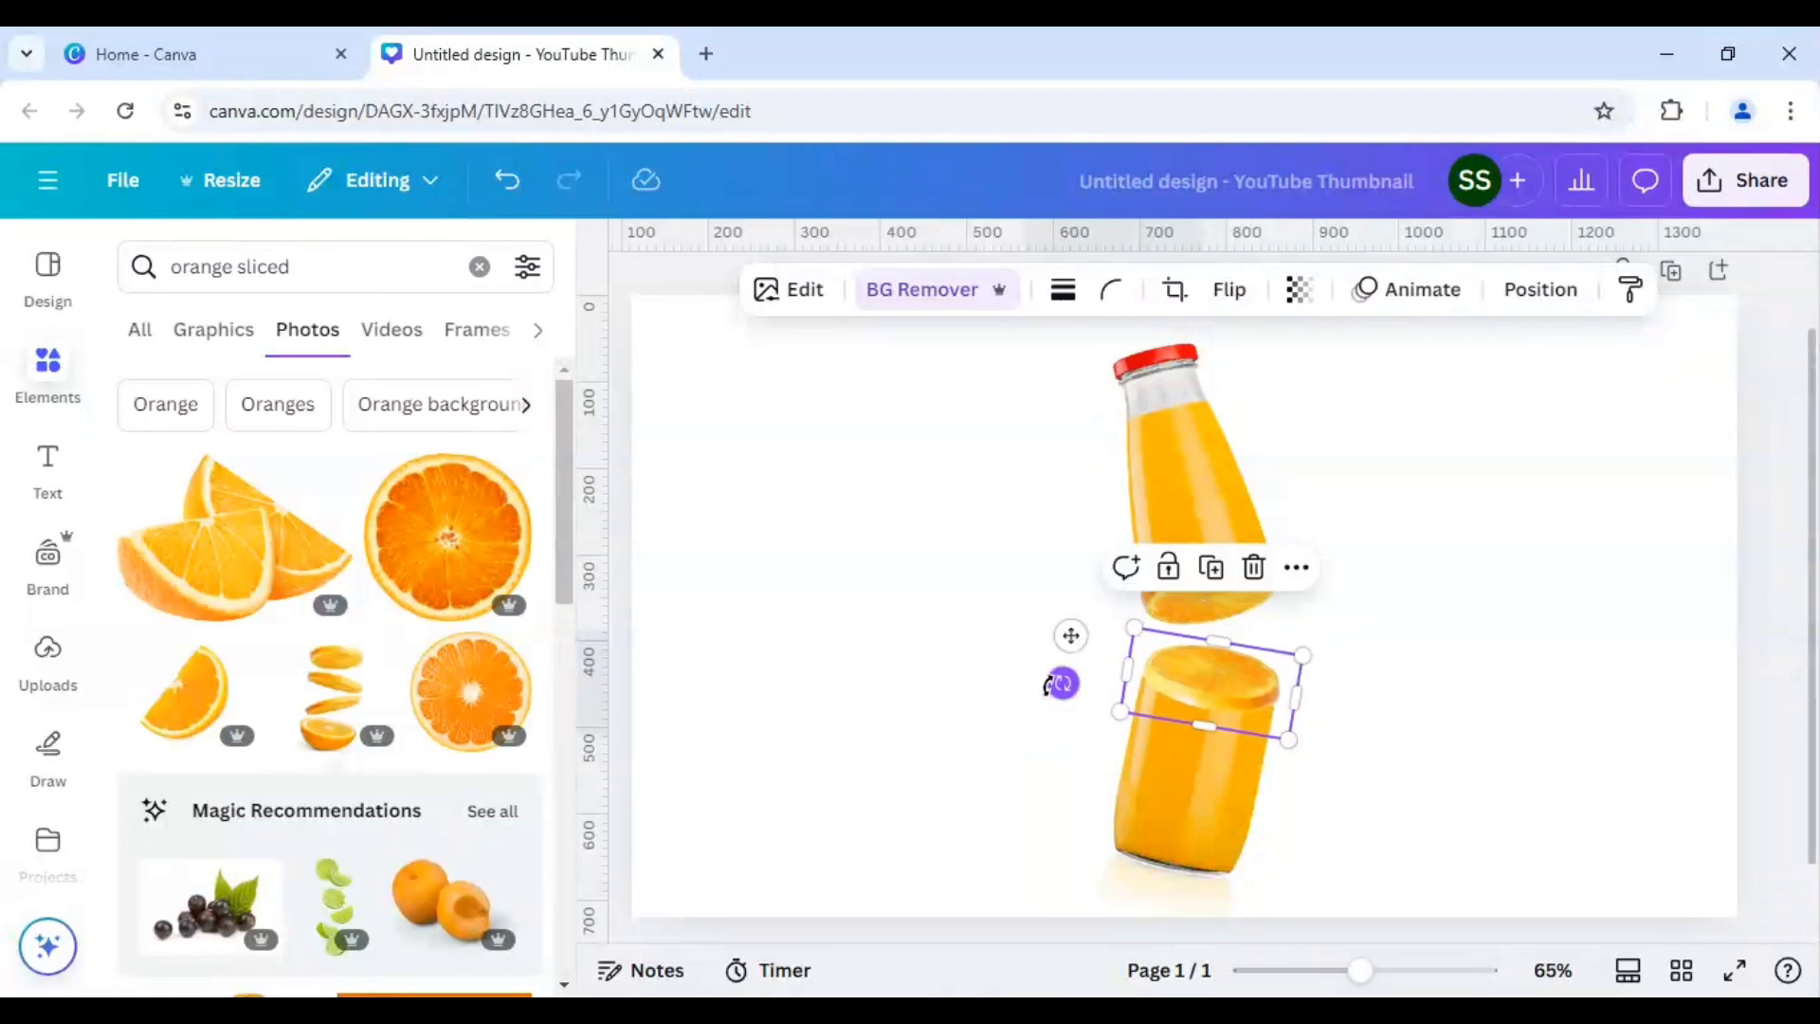
pyautogui.click(1383, 711)
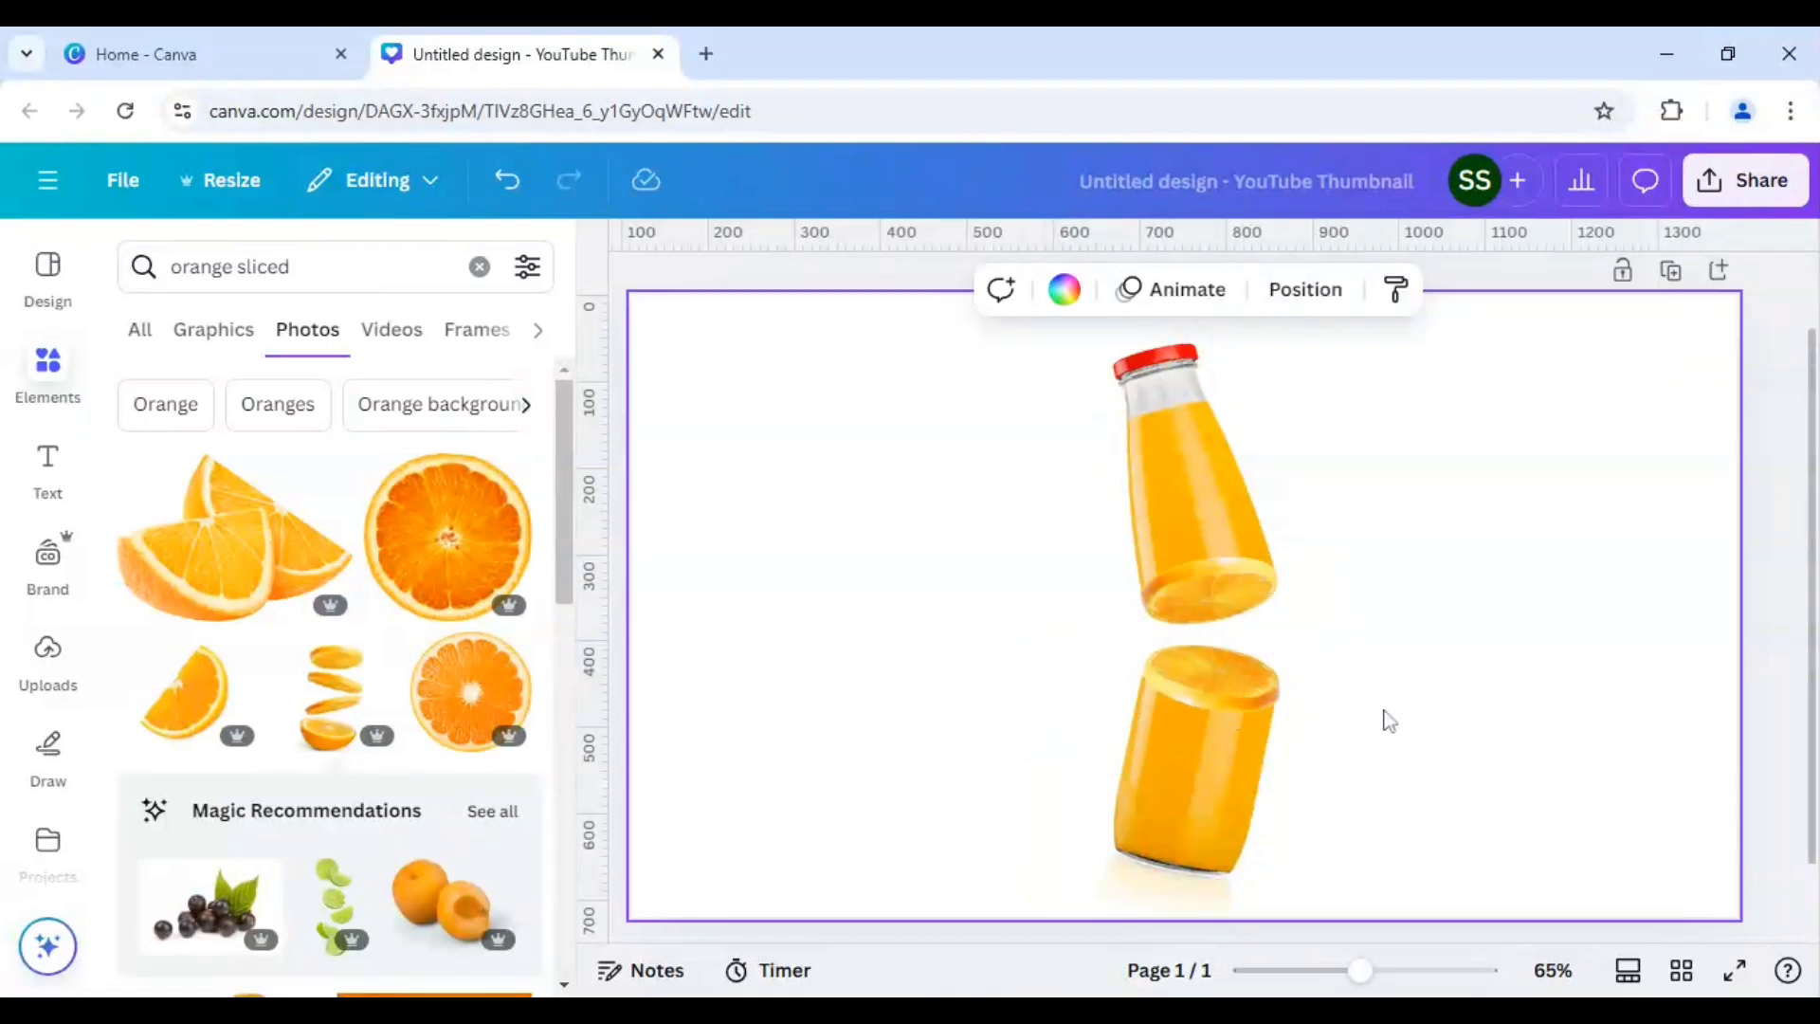
# - Nudge the lower orange slice slightly down and left so it lines up with the lower bottle half
pyautogui.click(1232, 686)
pyautogui.press('Down')
pyautogui.press('Down')
pyautogui.press('Down')
pyautogui.press('Down')
pyautogui.press('Down')
pyautogui.press('Down')
pyautogui.press('Down')
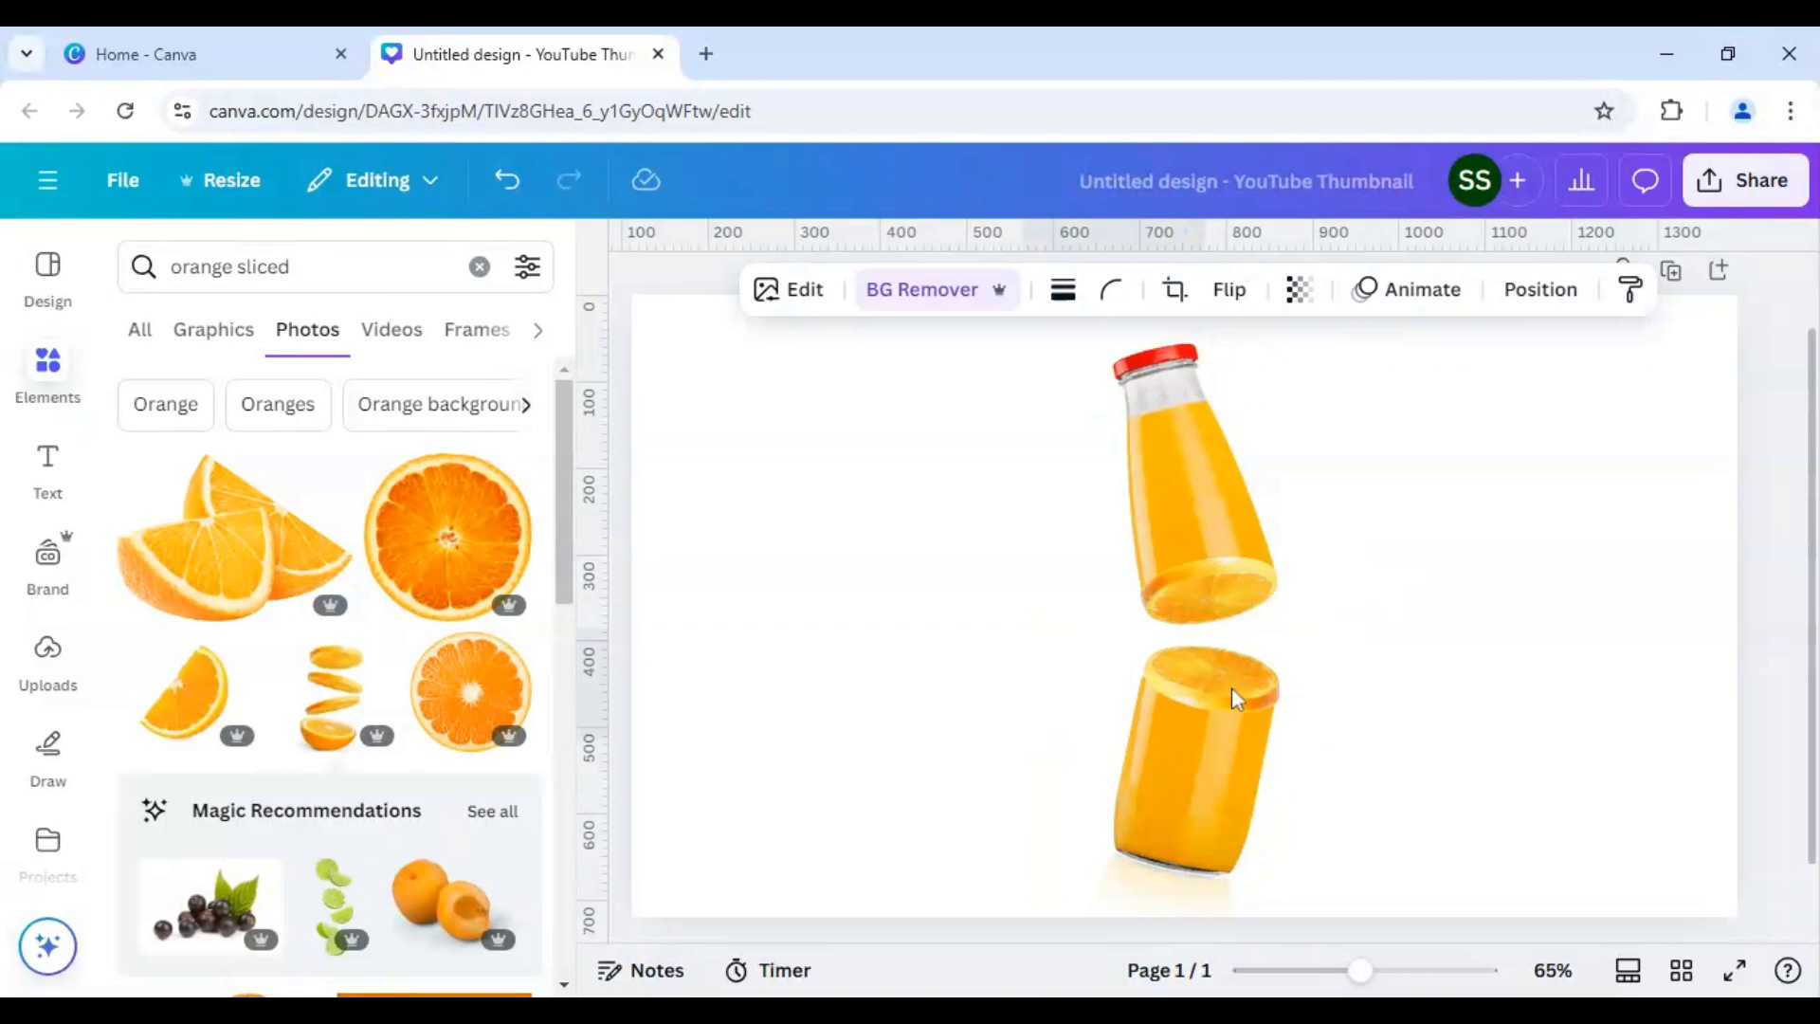
pyautogui.press('Left')
pyautogui.press('Down')
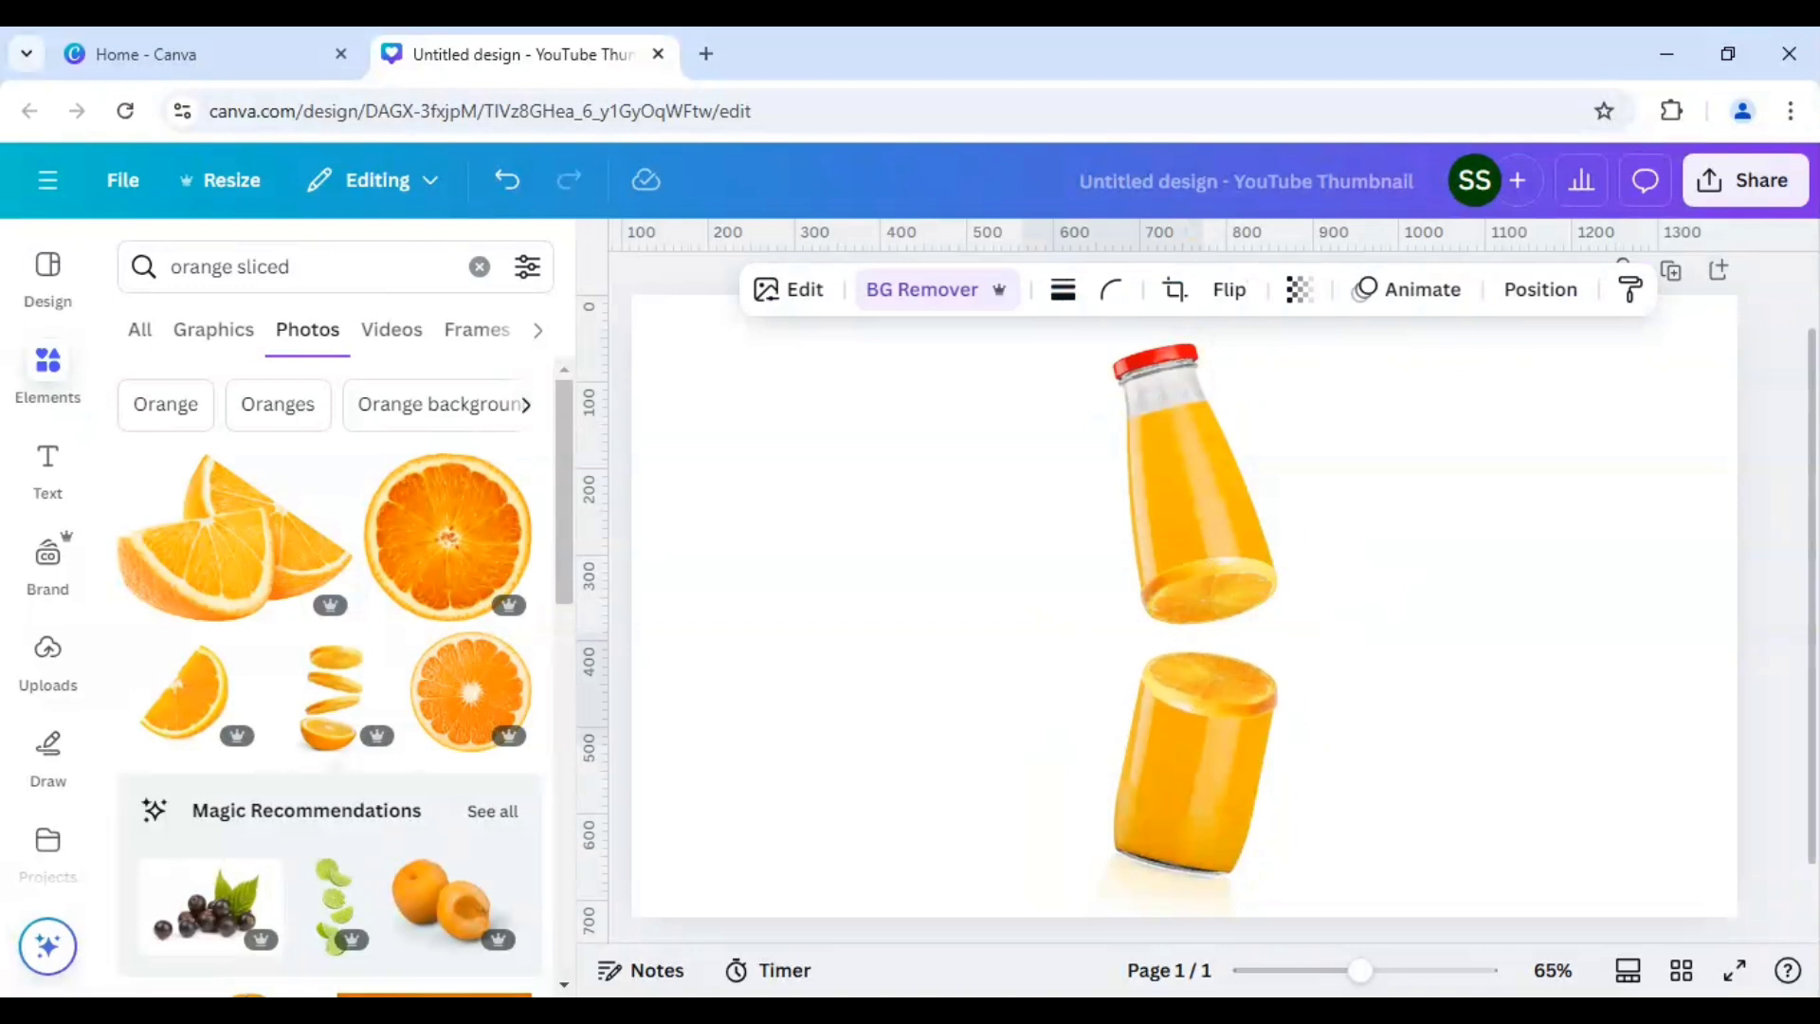
pyautogui.click(1494, 652)
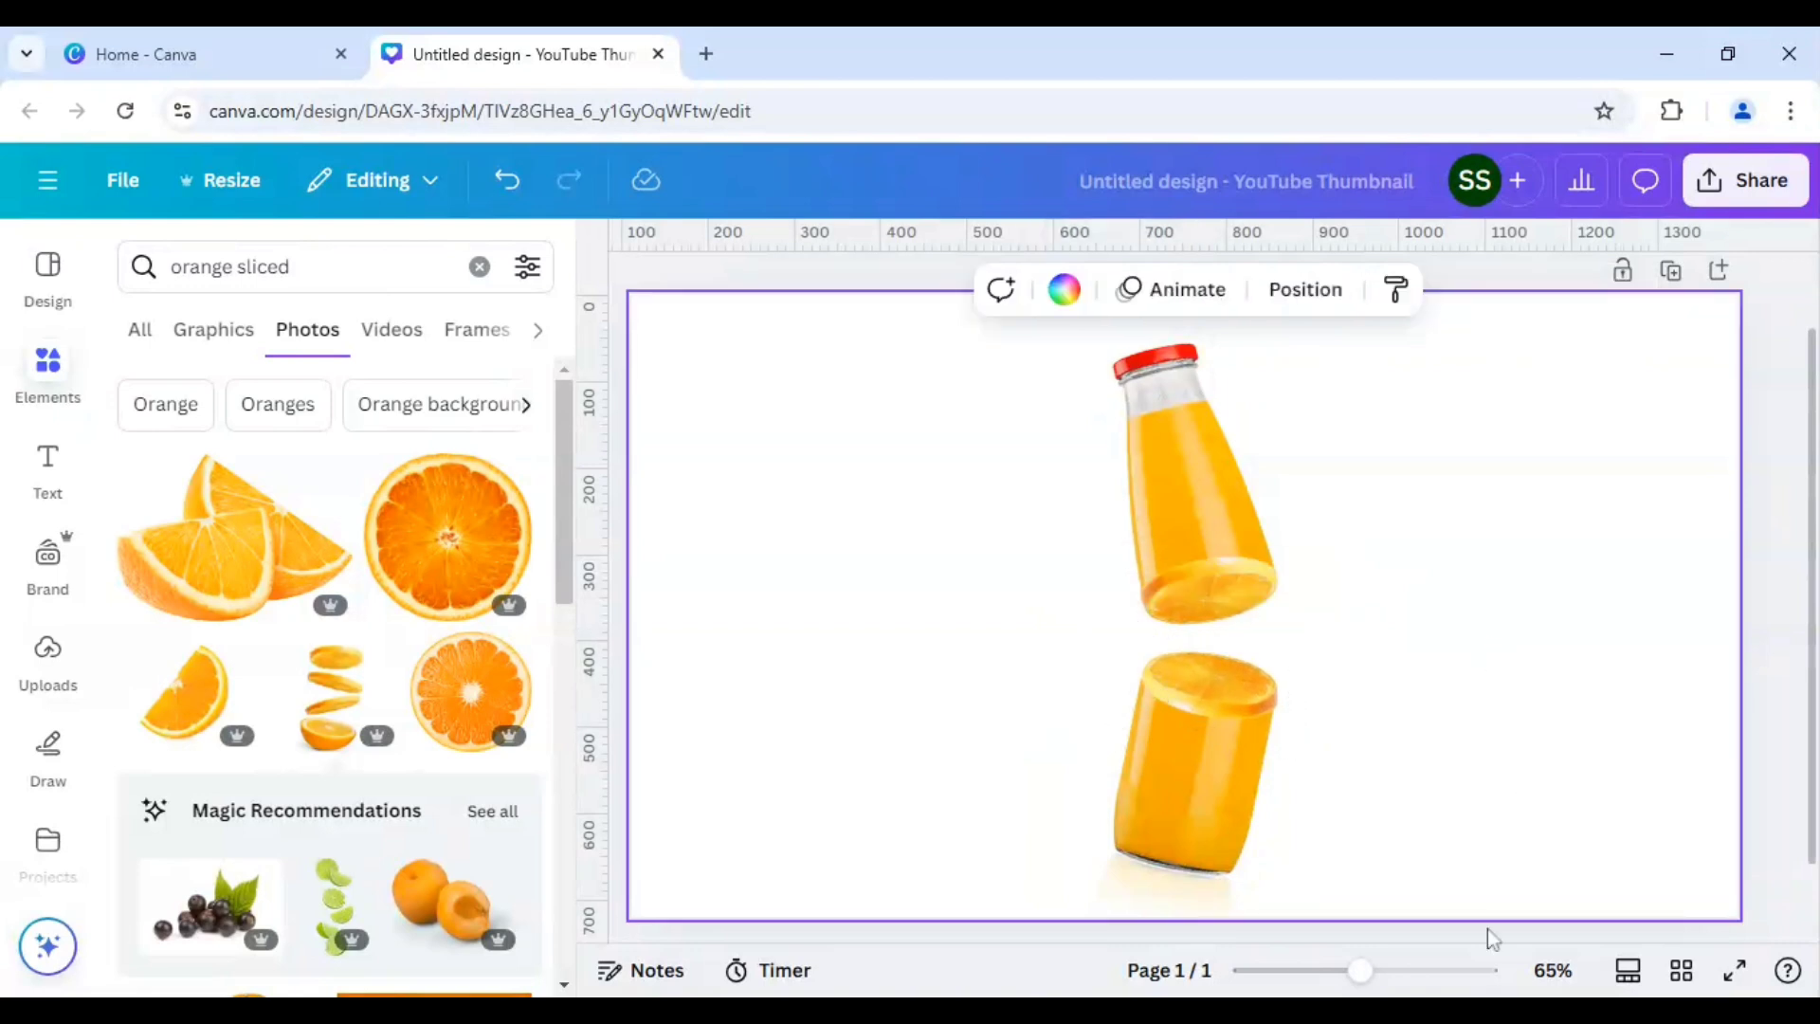
# - Search the photos for "orange splash"
pyautogui.moveTo(1360, 971); pyautogui.dragTo(1349, 983)
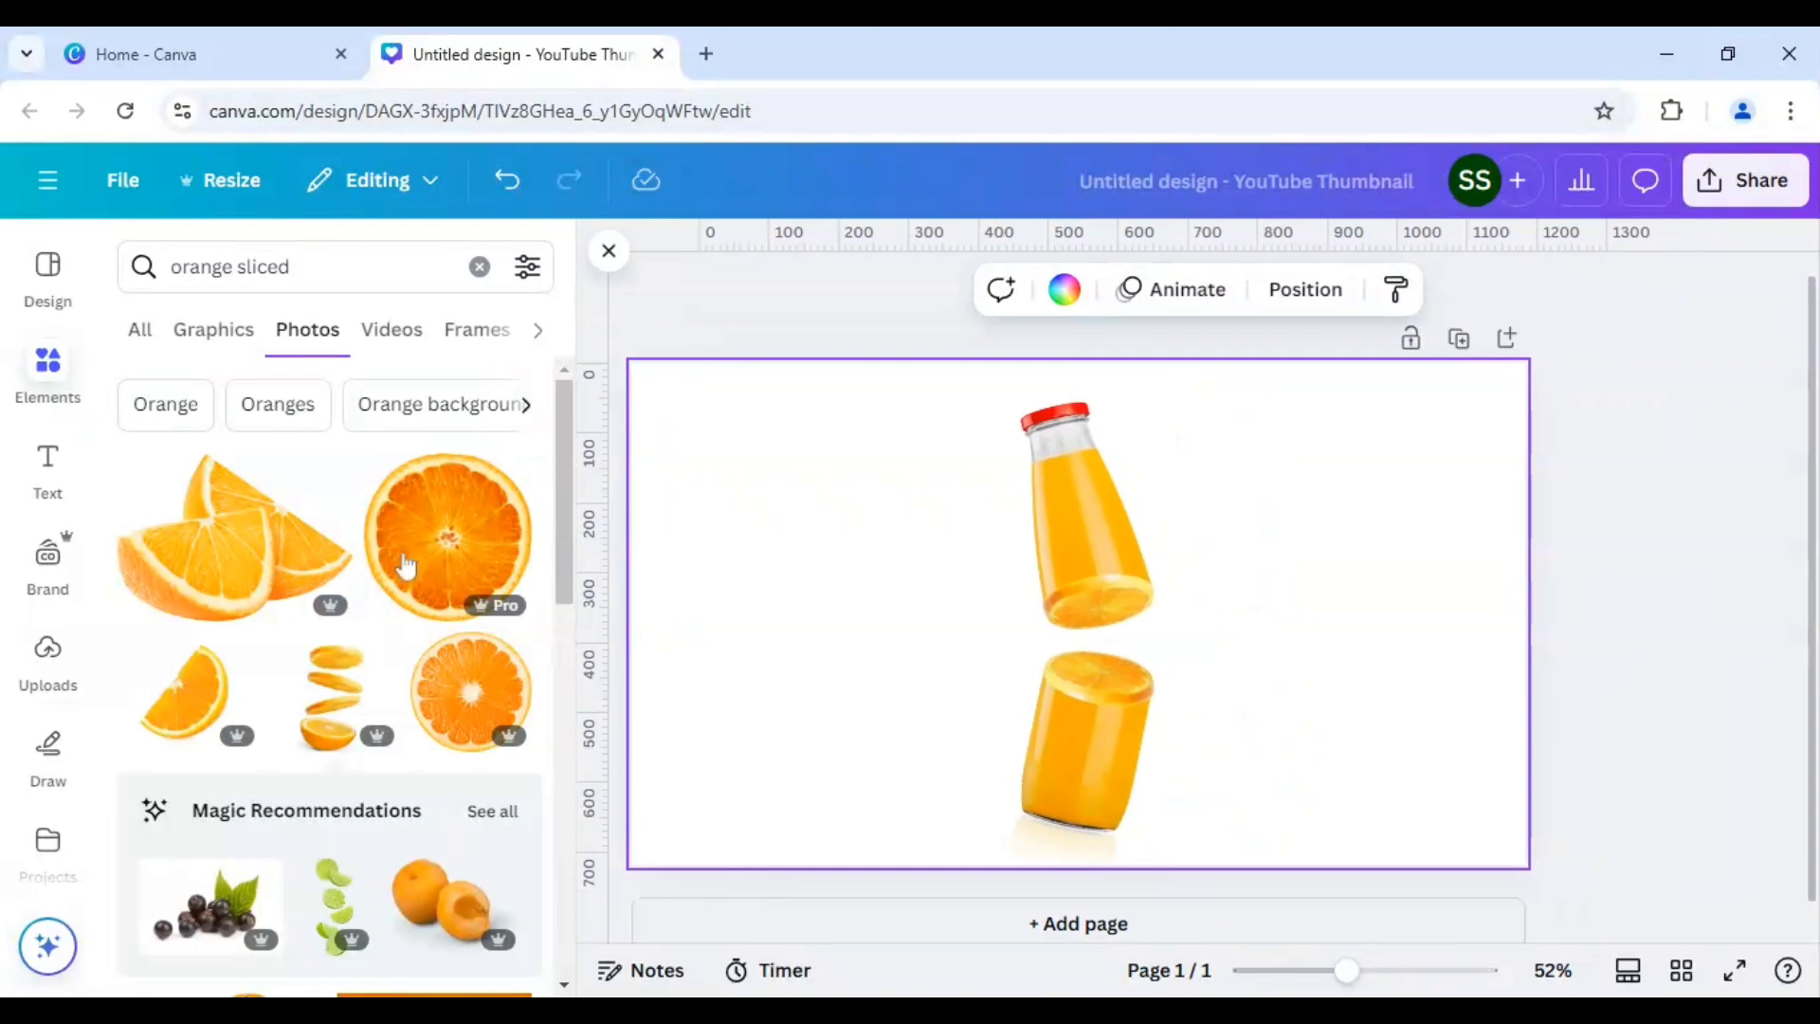
pyautogui.click(313, 266)
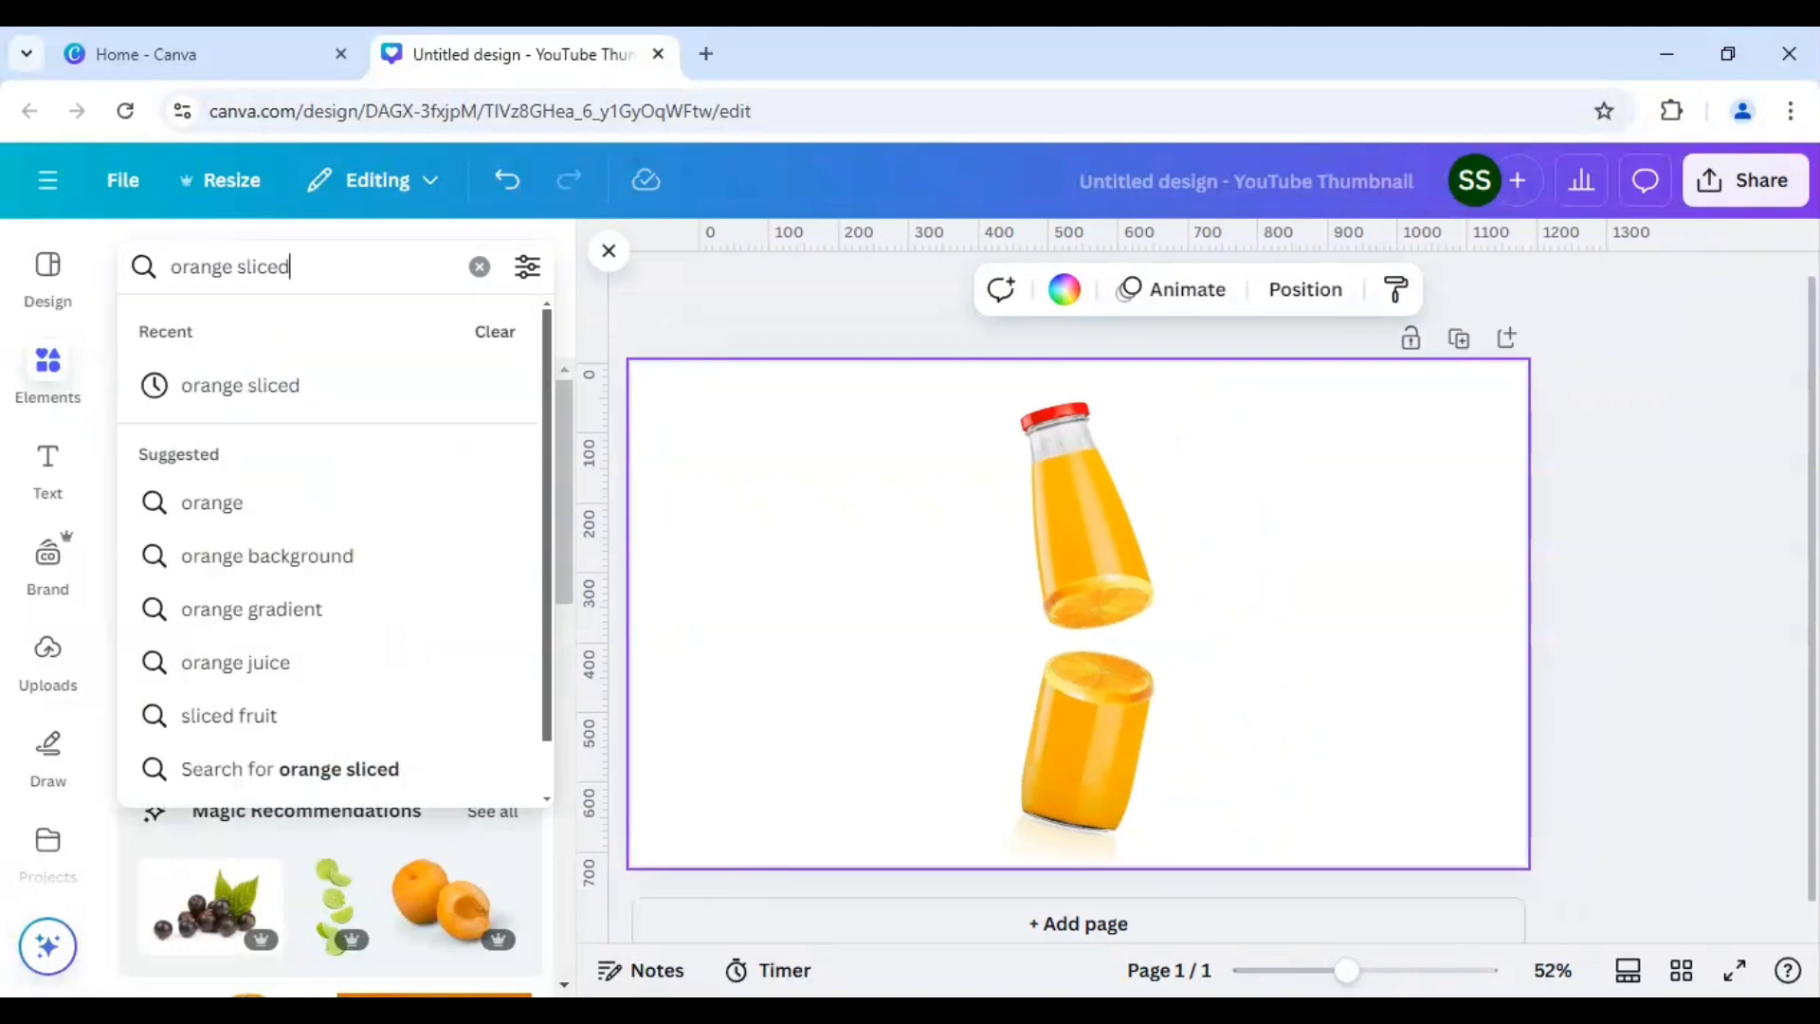
pyautogui.press('BackSpace')
pyautogui.press('BackSpace')
pyautogui.press('BackSpace')
pyautogui.press('BackSpace')
pyautogui.press('BackSpace')
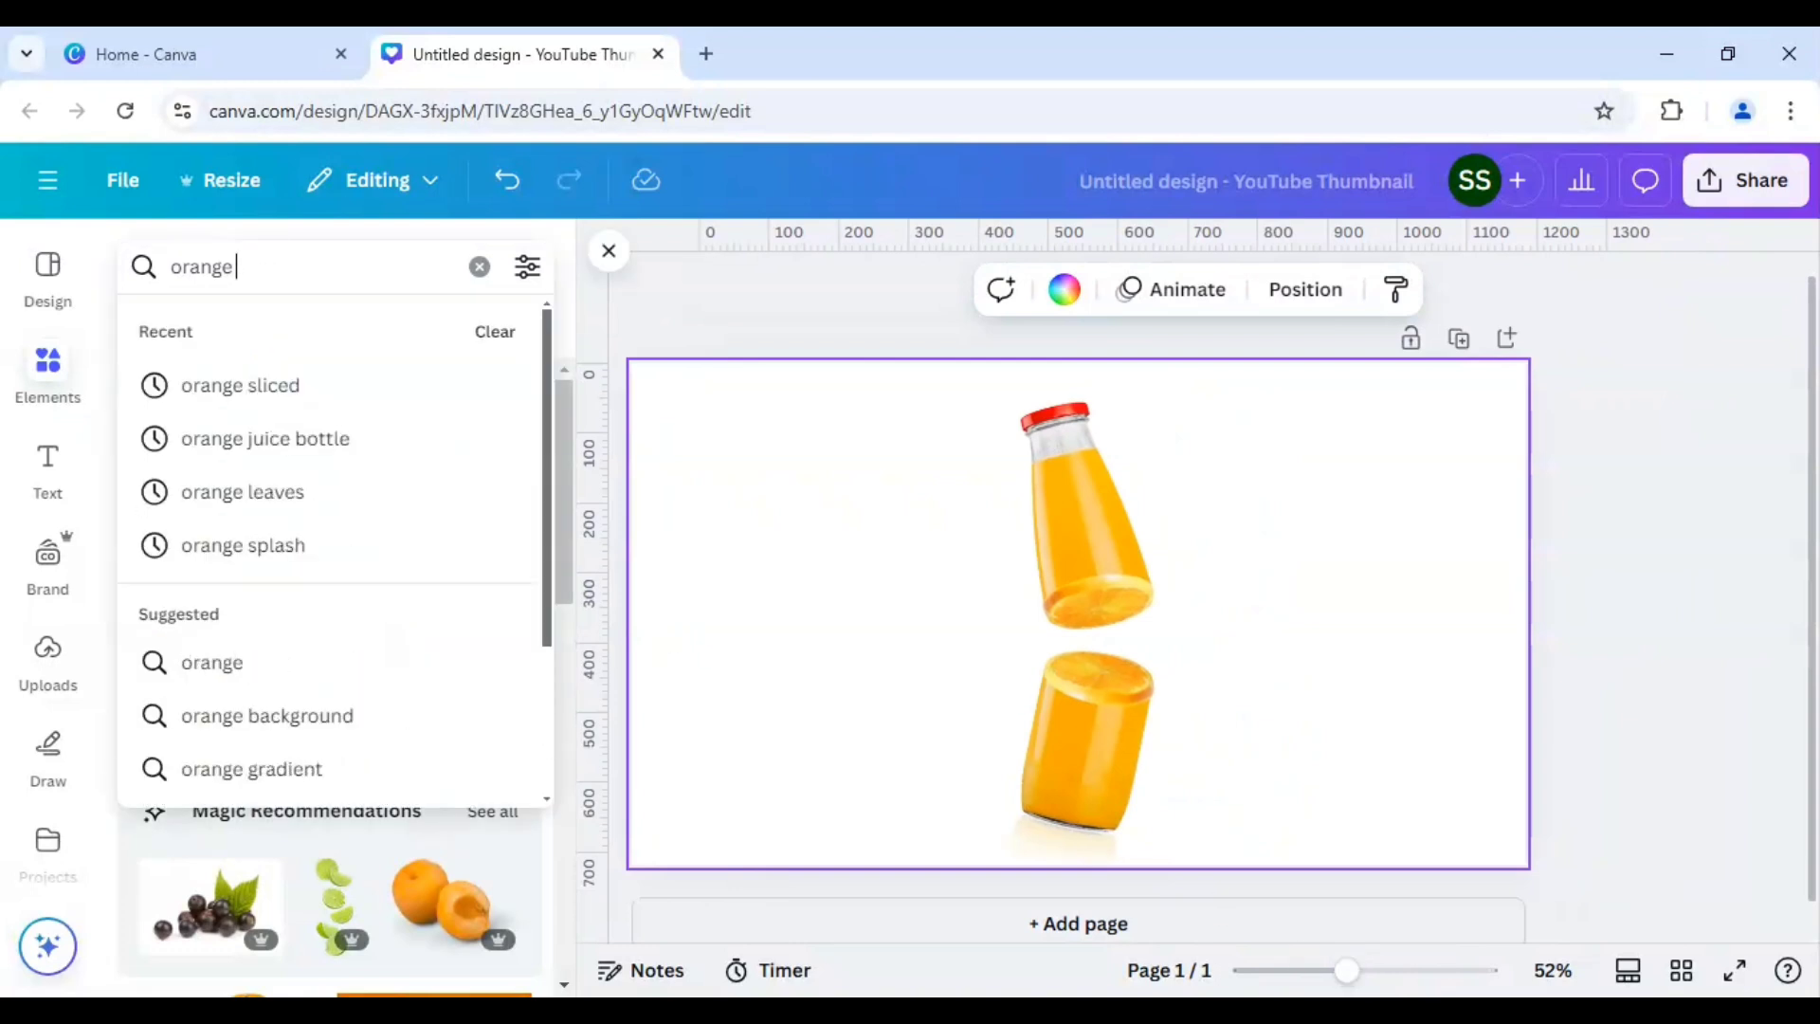
pyautogui.write('splash')
pyautogui.press('Return')
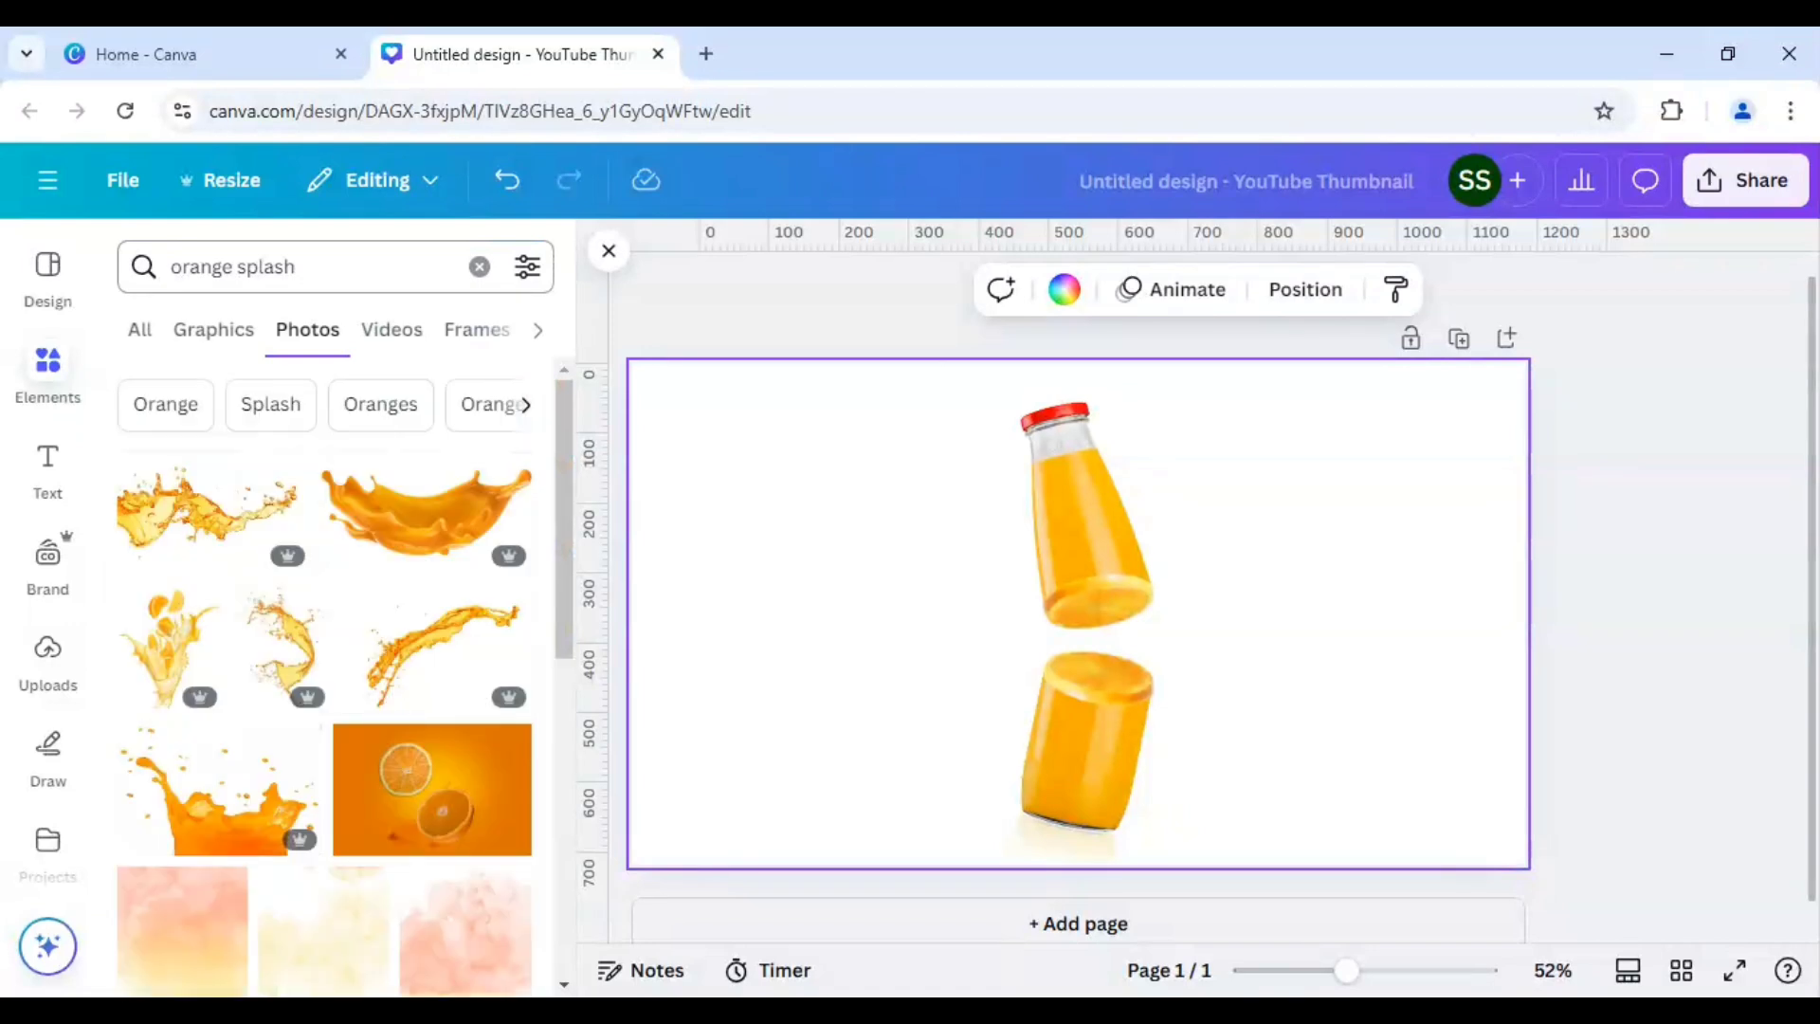
# - Add the curved orange juice splash from the graphics results and shift it slightly down and left so it wraps around the bottle halves
pyautogui.click(212, 332)
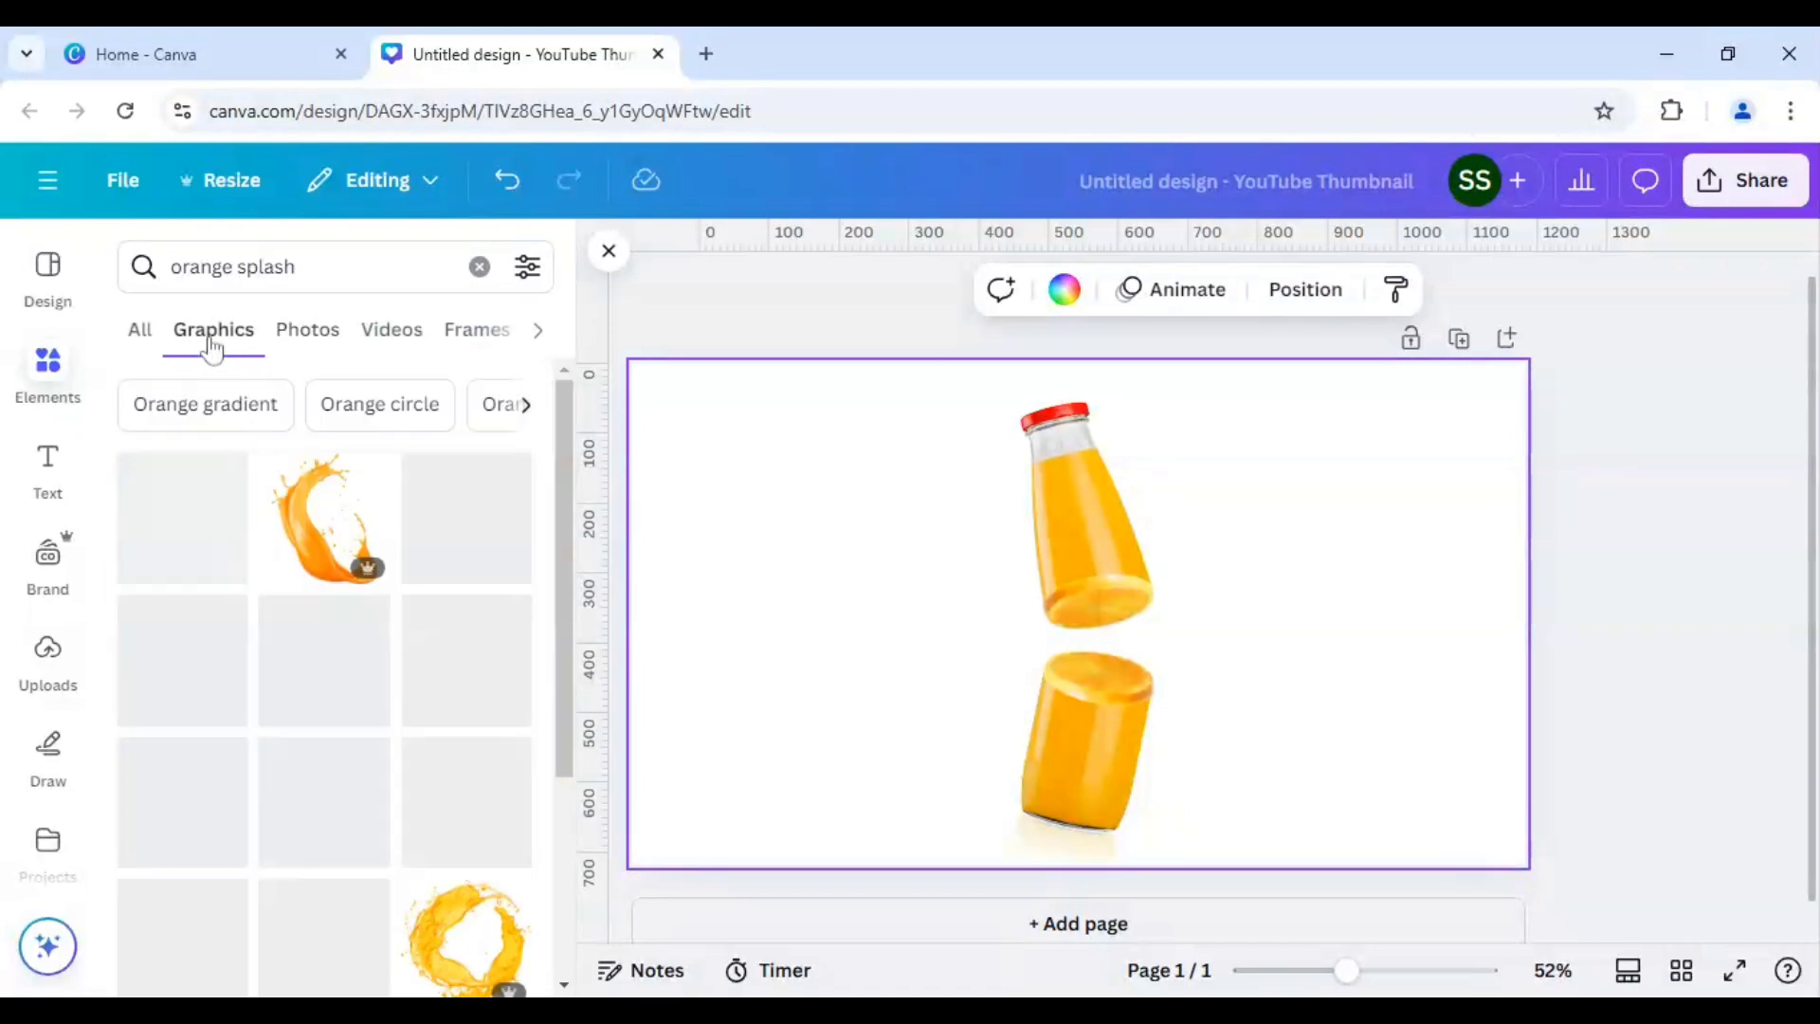
pyautogui.click(327, 530)
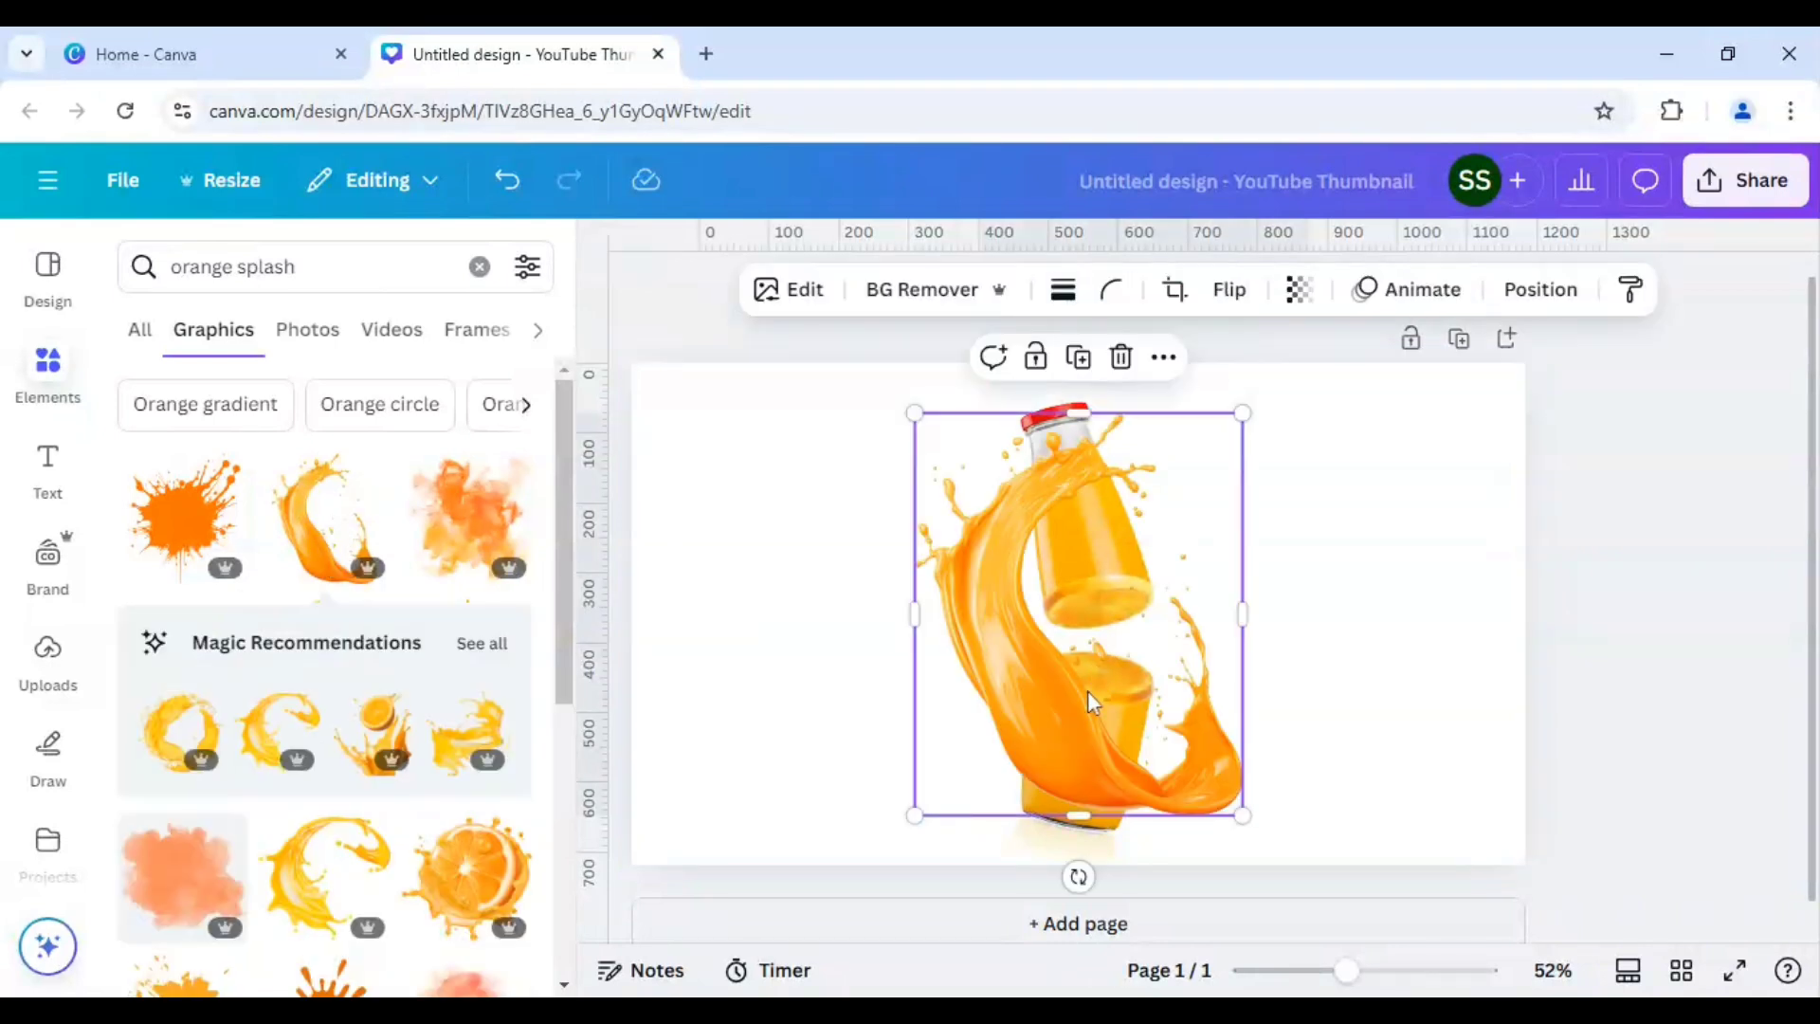
pyautogui.moveTo(1087, 692)
pyautogui.mouseDown()
pyautogui.moveTo(1048, 698)
pyautogui.moveTo(1063, 713)
pyautogui.mouseUp()
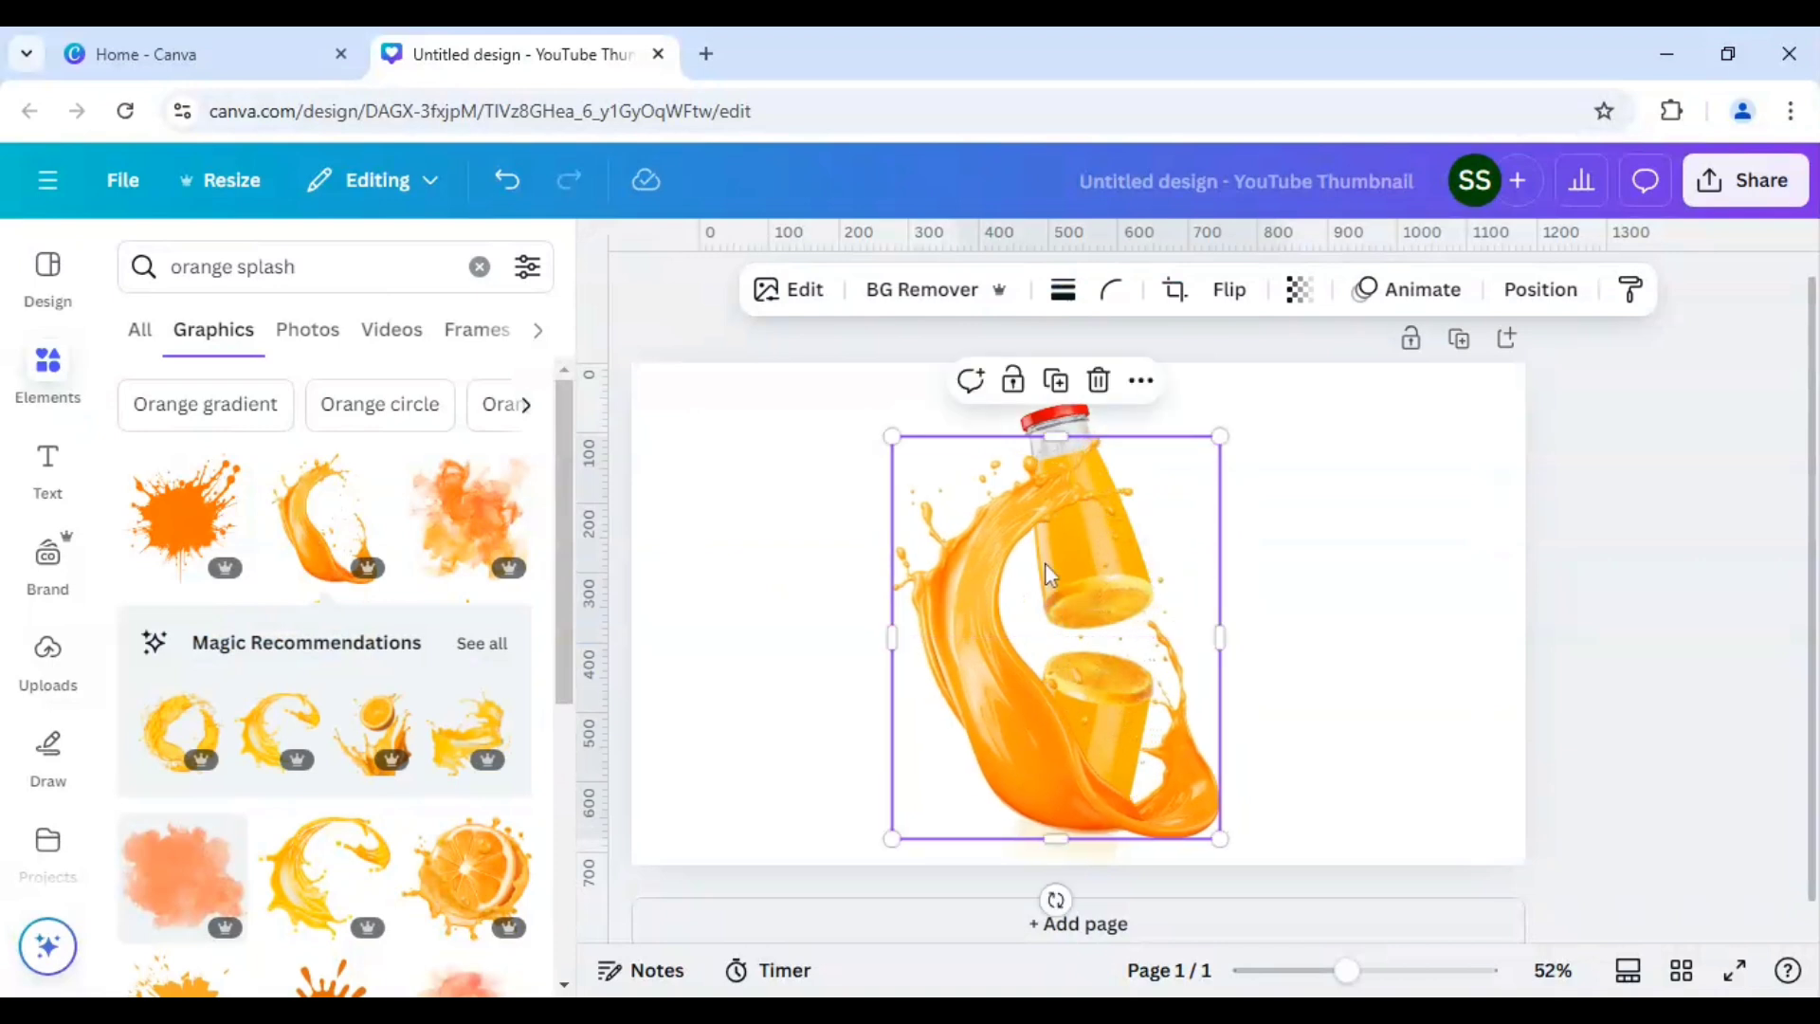
# - Duplicate the juice splash, align the copy exactly over the original and crop the copy from its upper edge
pyautogui.click(1055, 380)
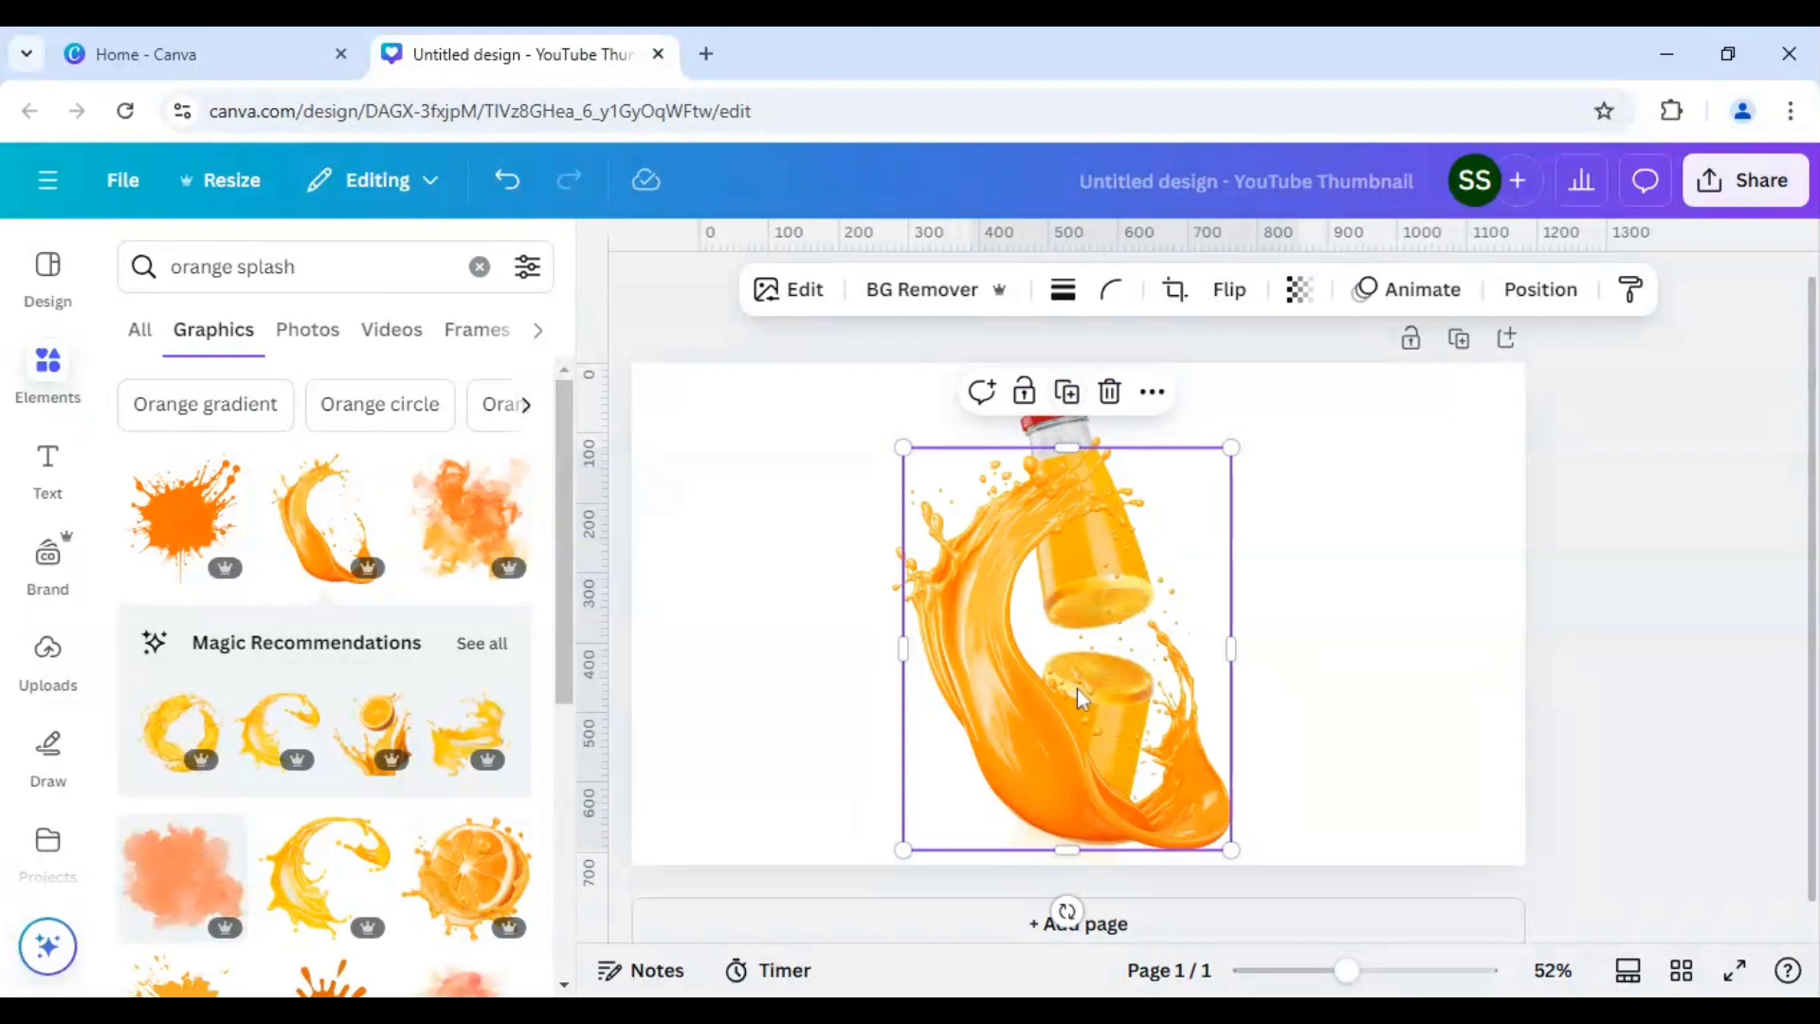
pyautogui.moveTo(1077, 690); pyautogui.dragTo(1066, 679)
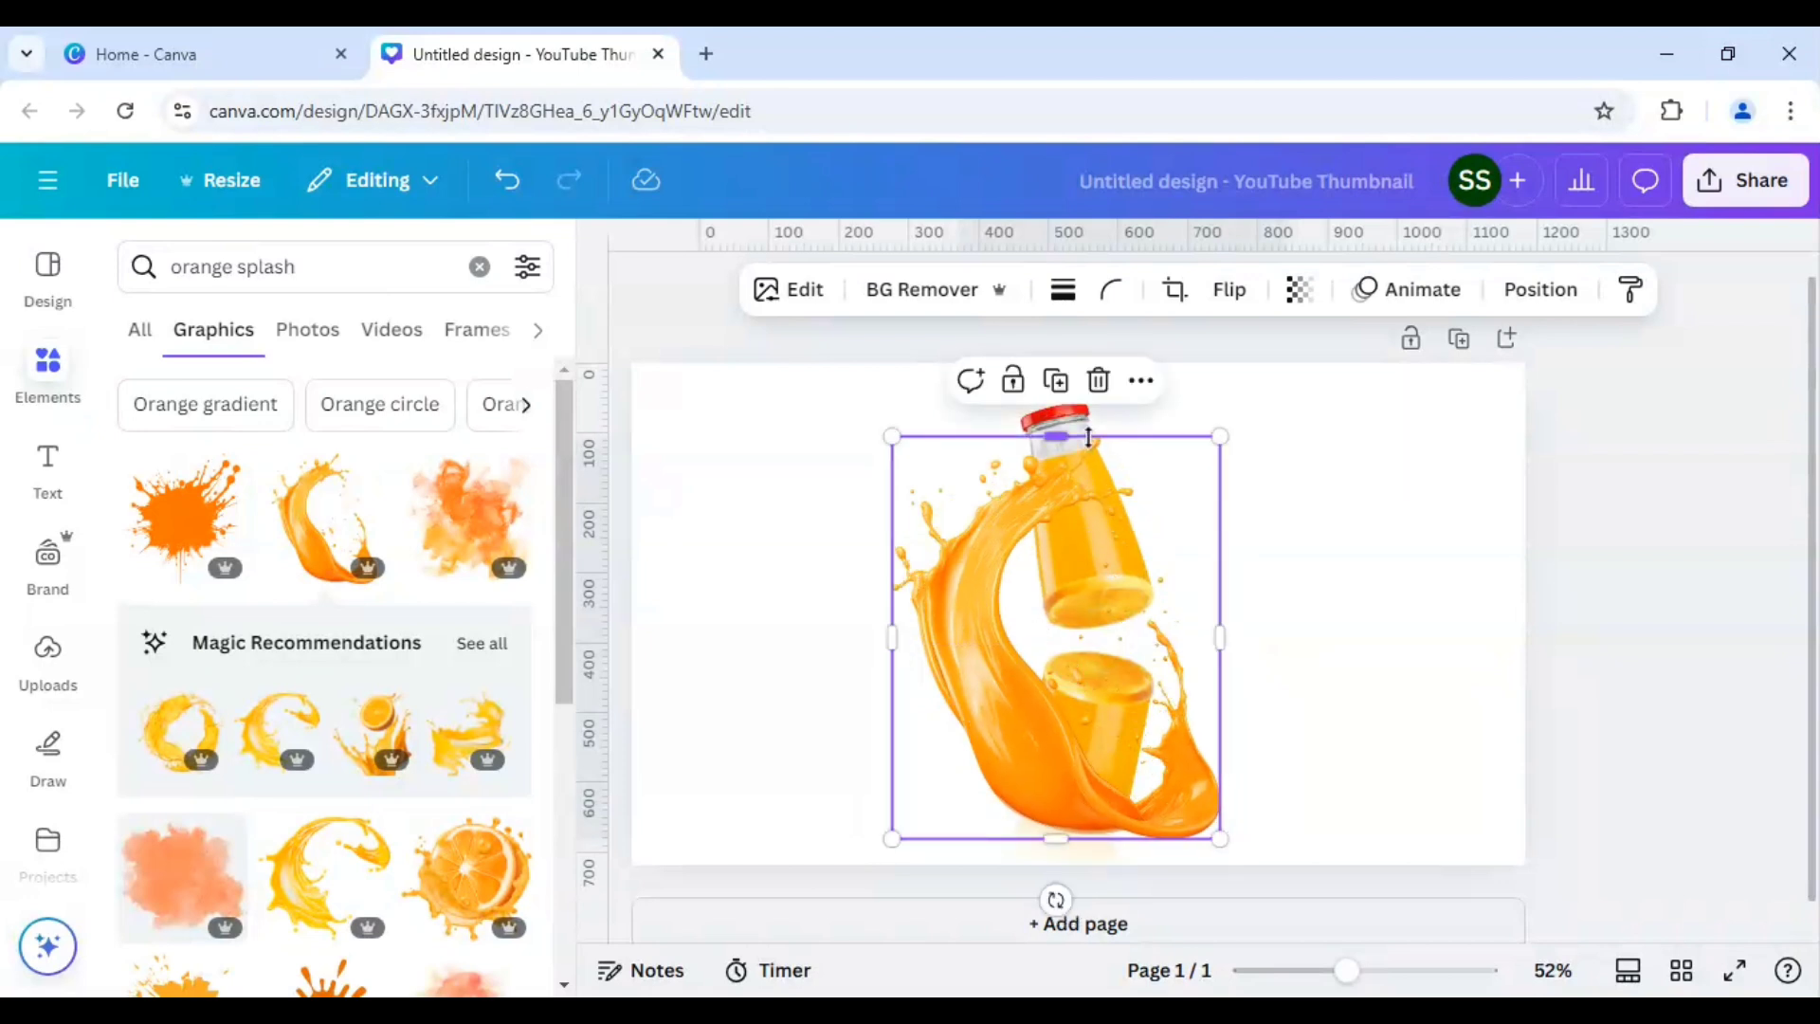
pyautogui.moveTo(1088, 437)
pyautogui.mouseDown()
pyautogui.moveTo(1113, 648)
pyautogui.moveTo(1118, 436)
pyautogui.mouseUp()
# - Send the full-size juice splash to the back so its upper curl lies behind the upper bottle half
pyautogui.rightClick(988, 520)
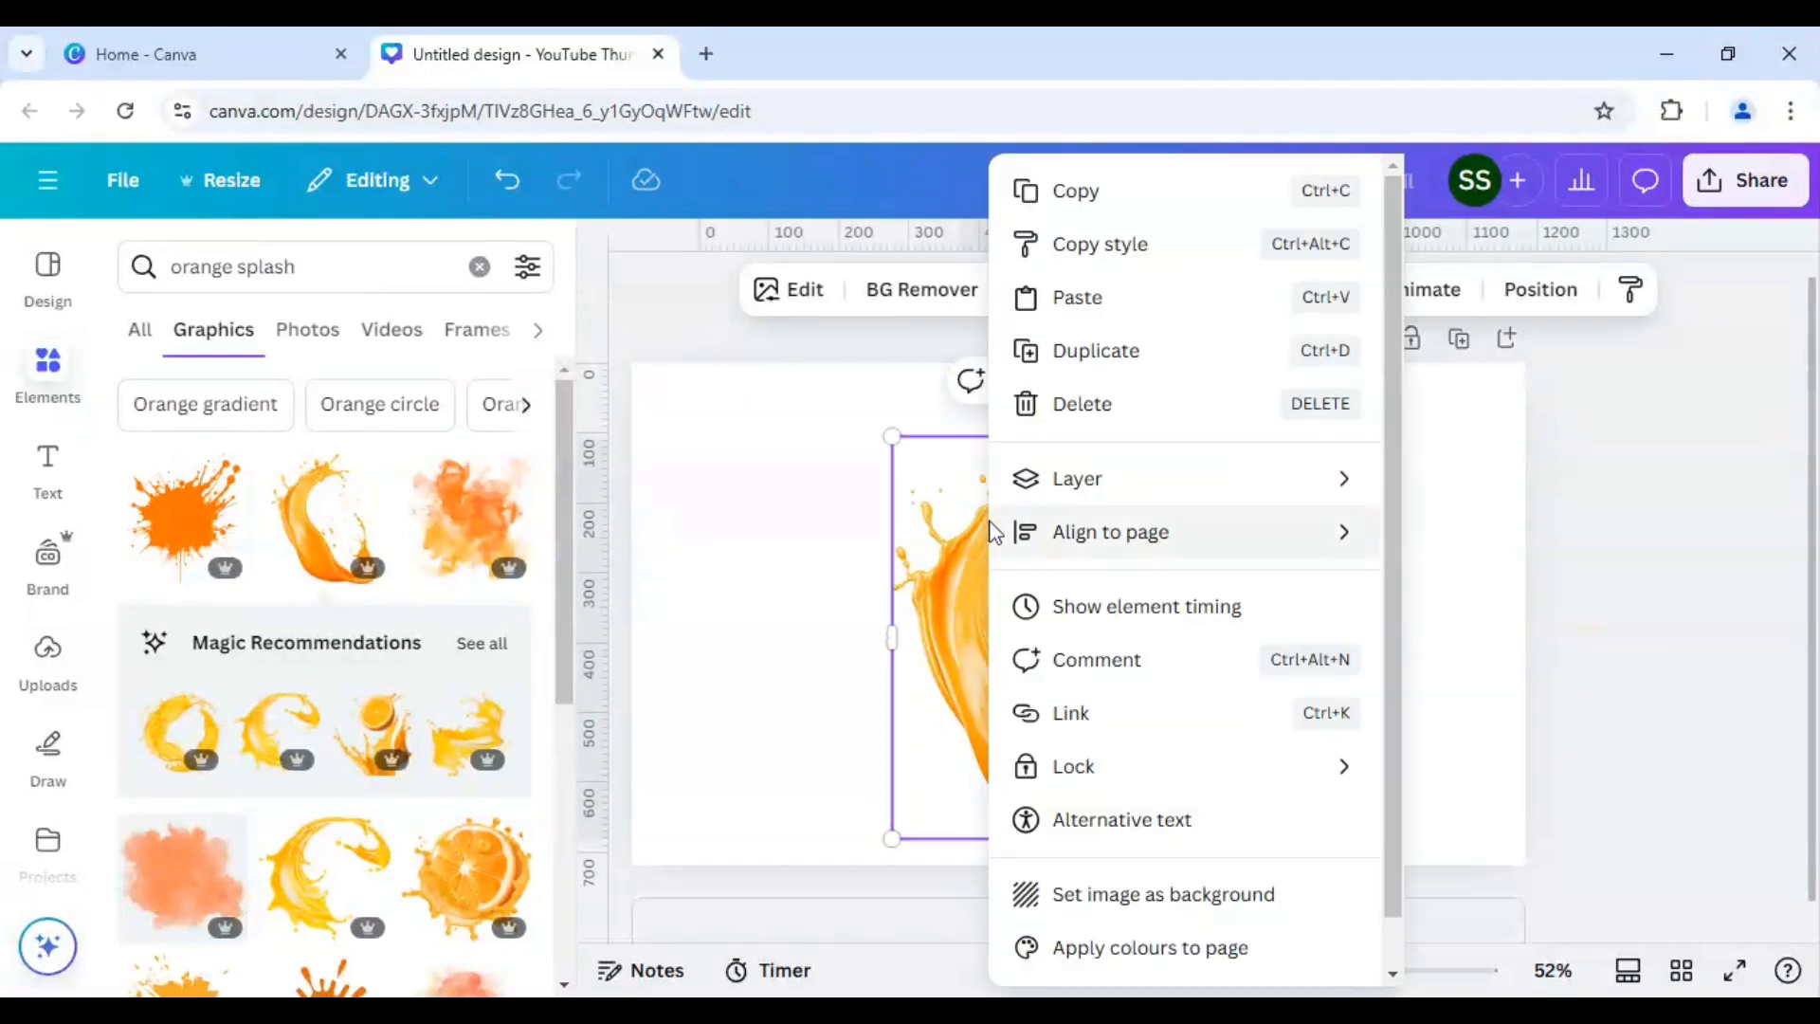
pyautogui.moveTo(1232, 479)
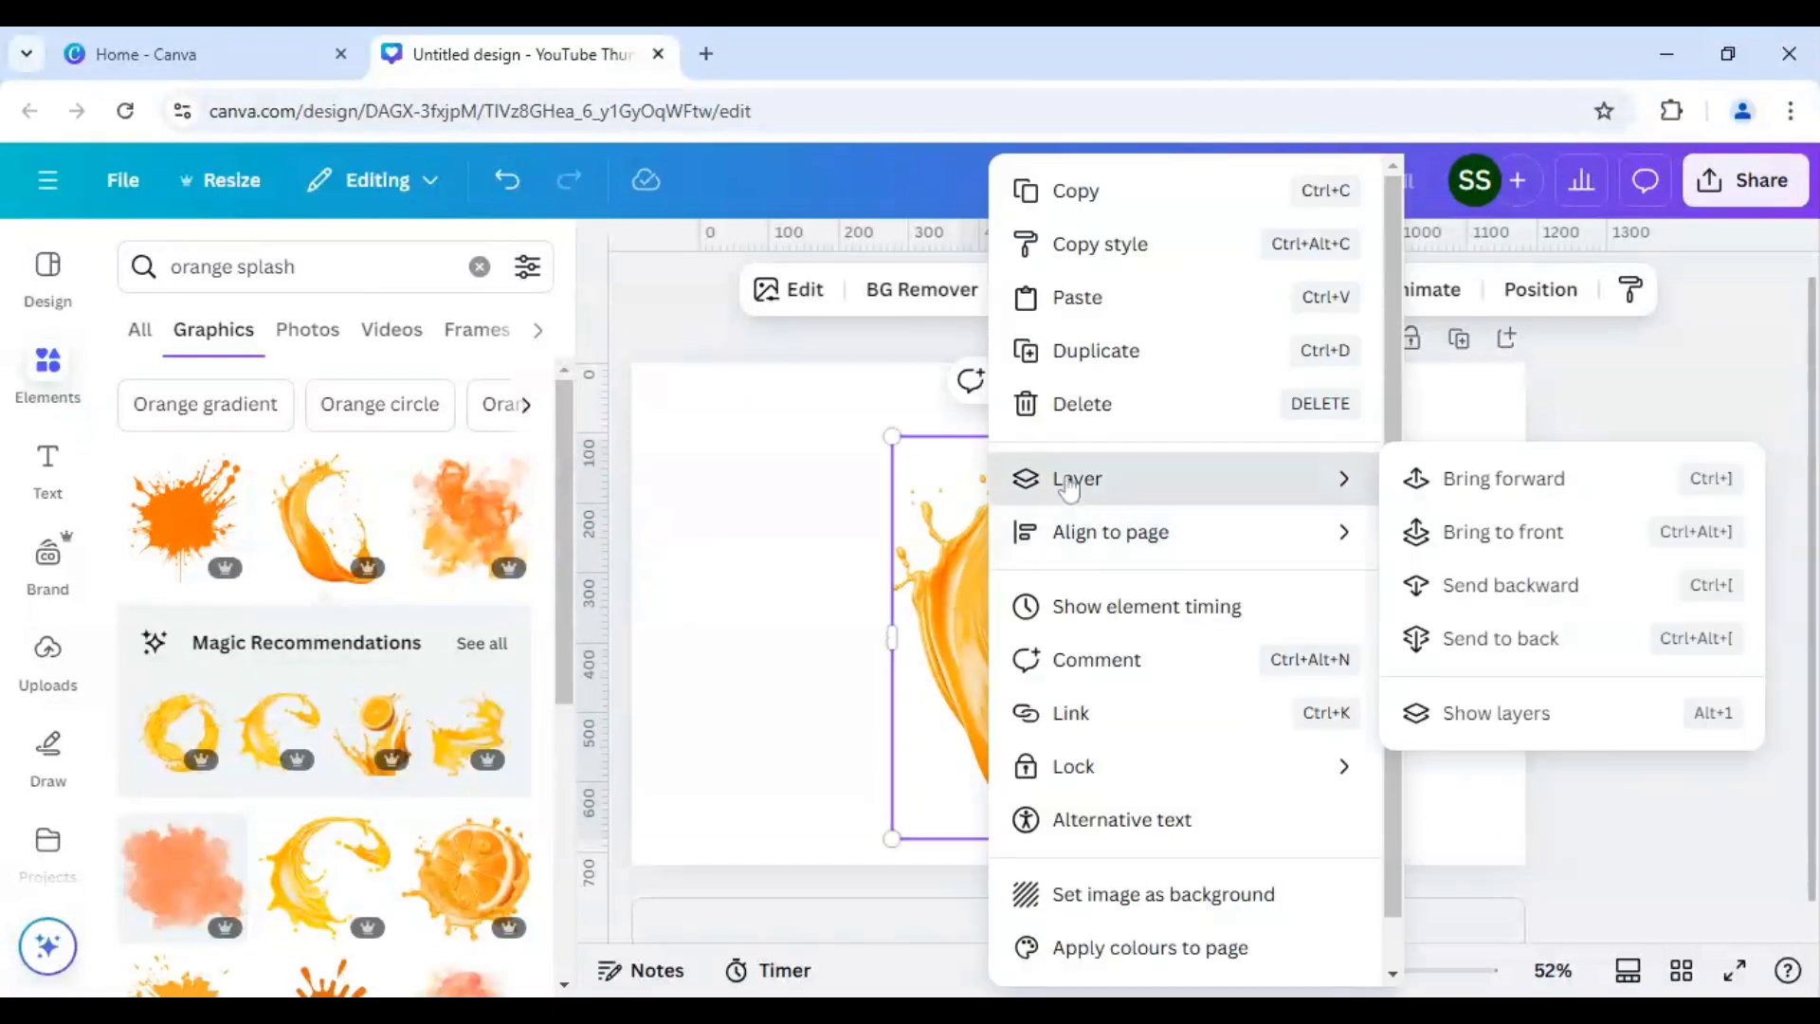
pyautogui.click(1511, 638)
pyautogui.click(1430, 607)
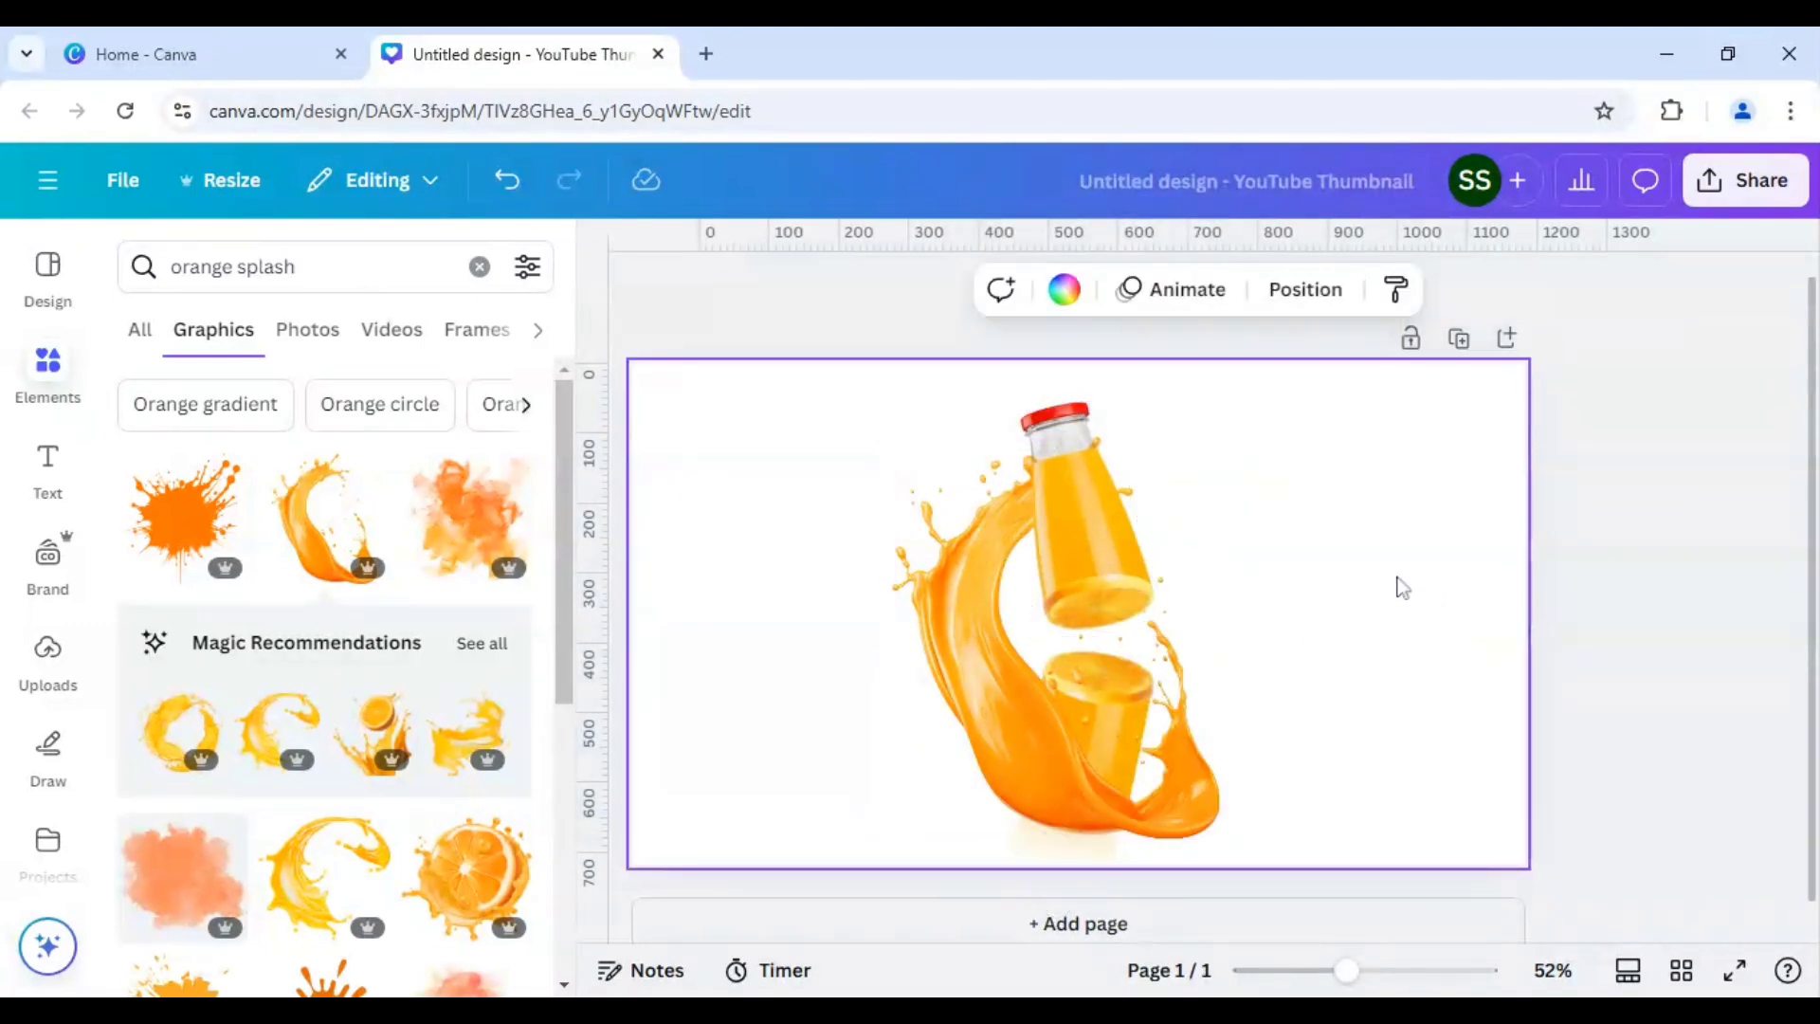
# - Place two more copies of the juice splash partly off the page, at its upper-right and lower-left corners
pyautogui.click(997, 542)
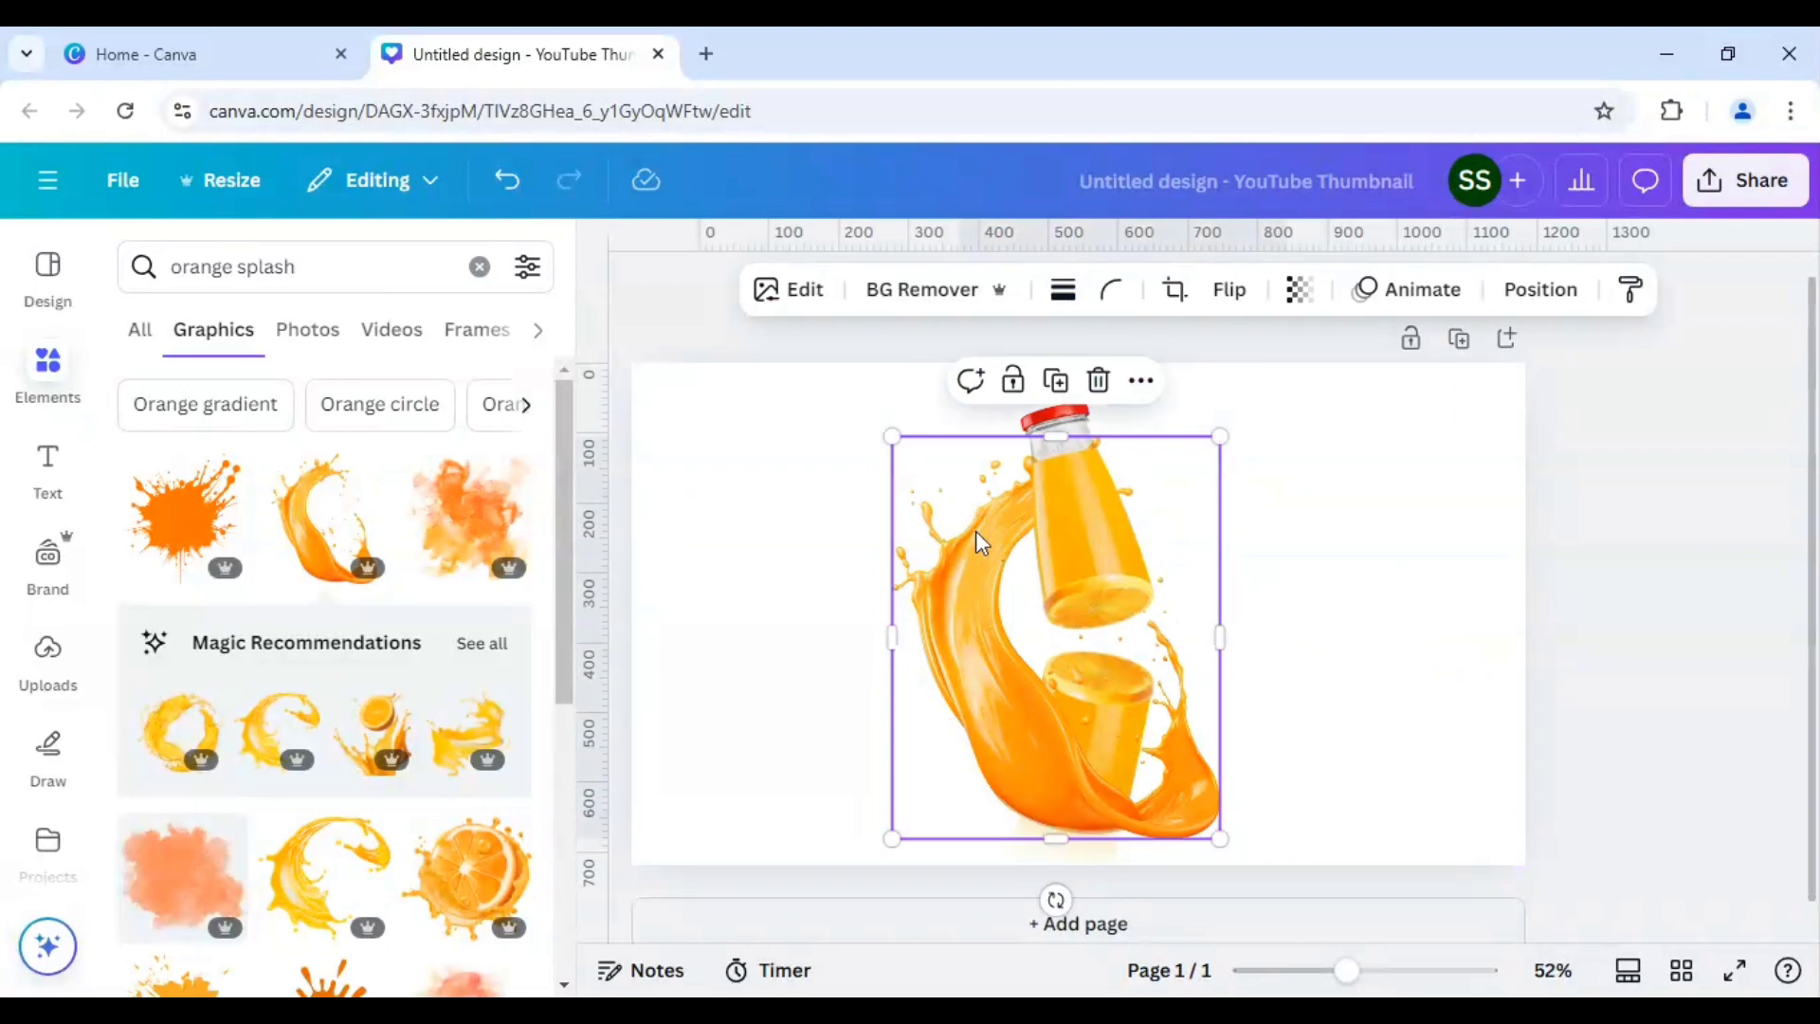
pyautogui.moveTo(1020, 564); pyautogui.dragTo(1031, 575)
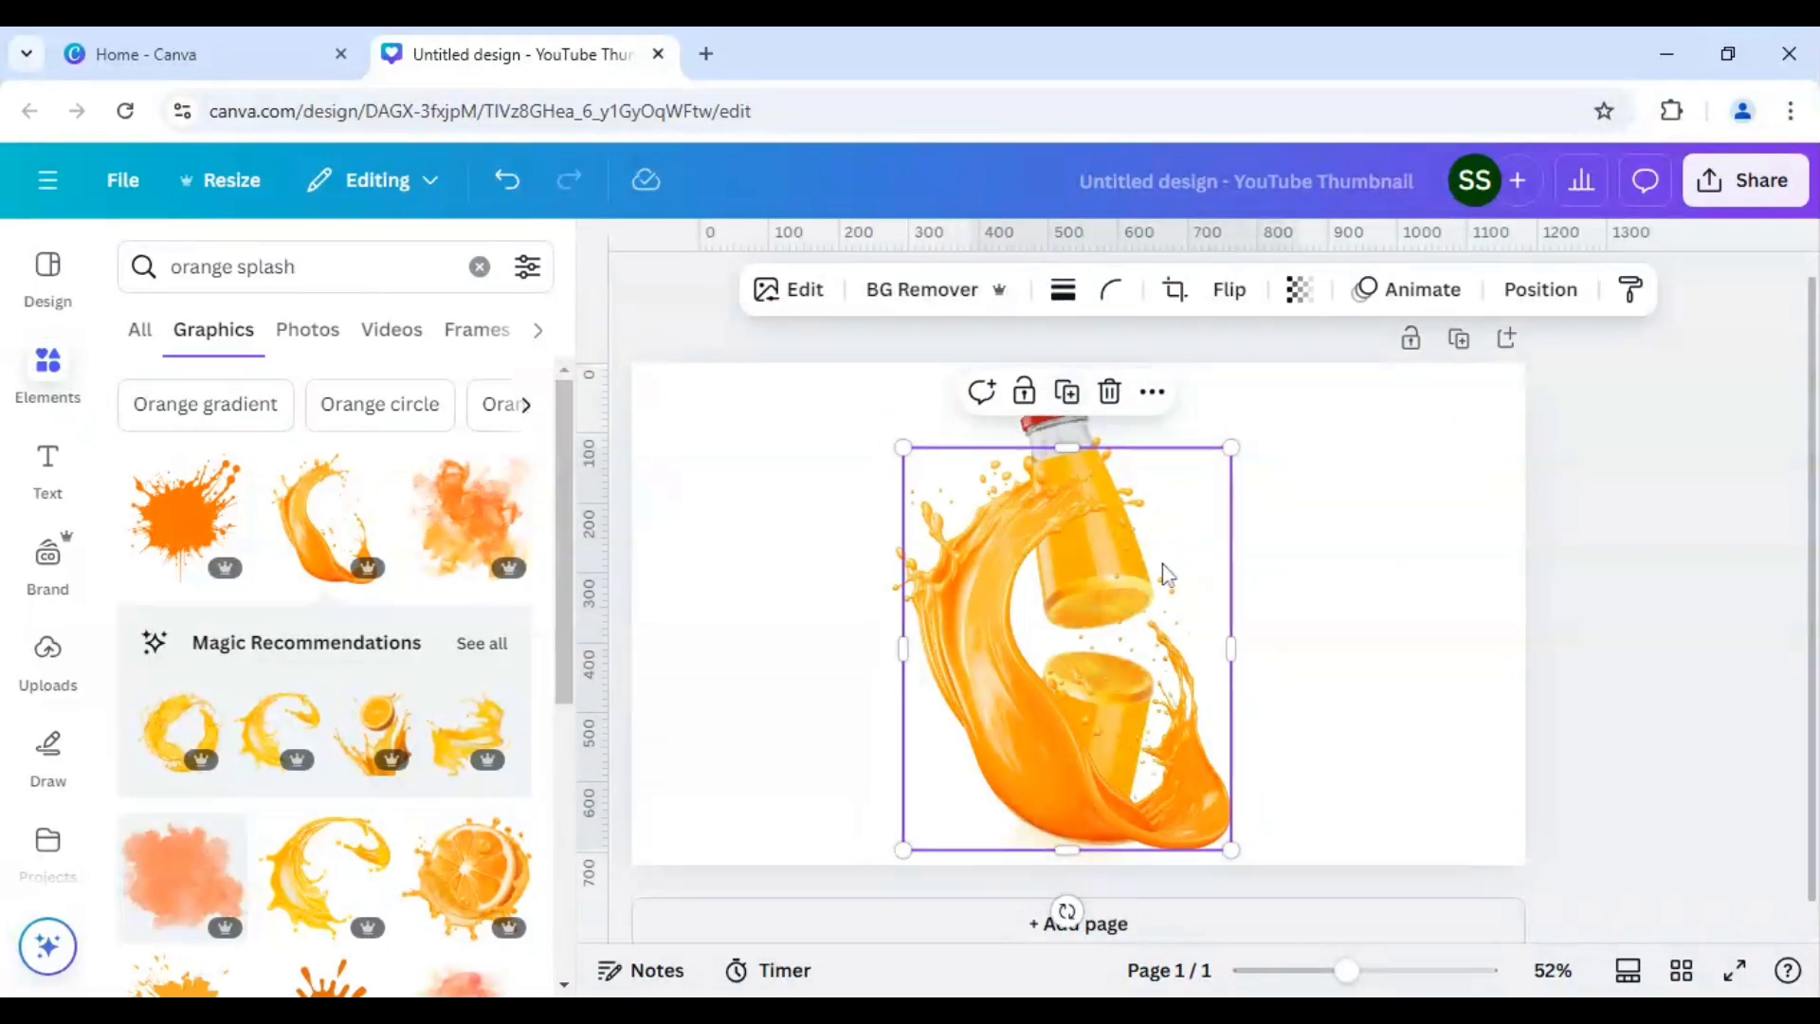
pyautogui.moveTo(1164, 573); pyautogui.dragTo(1508, 375)
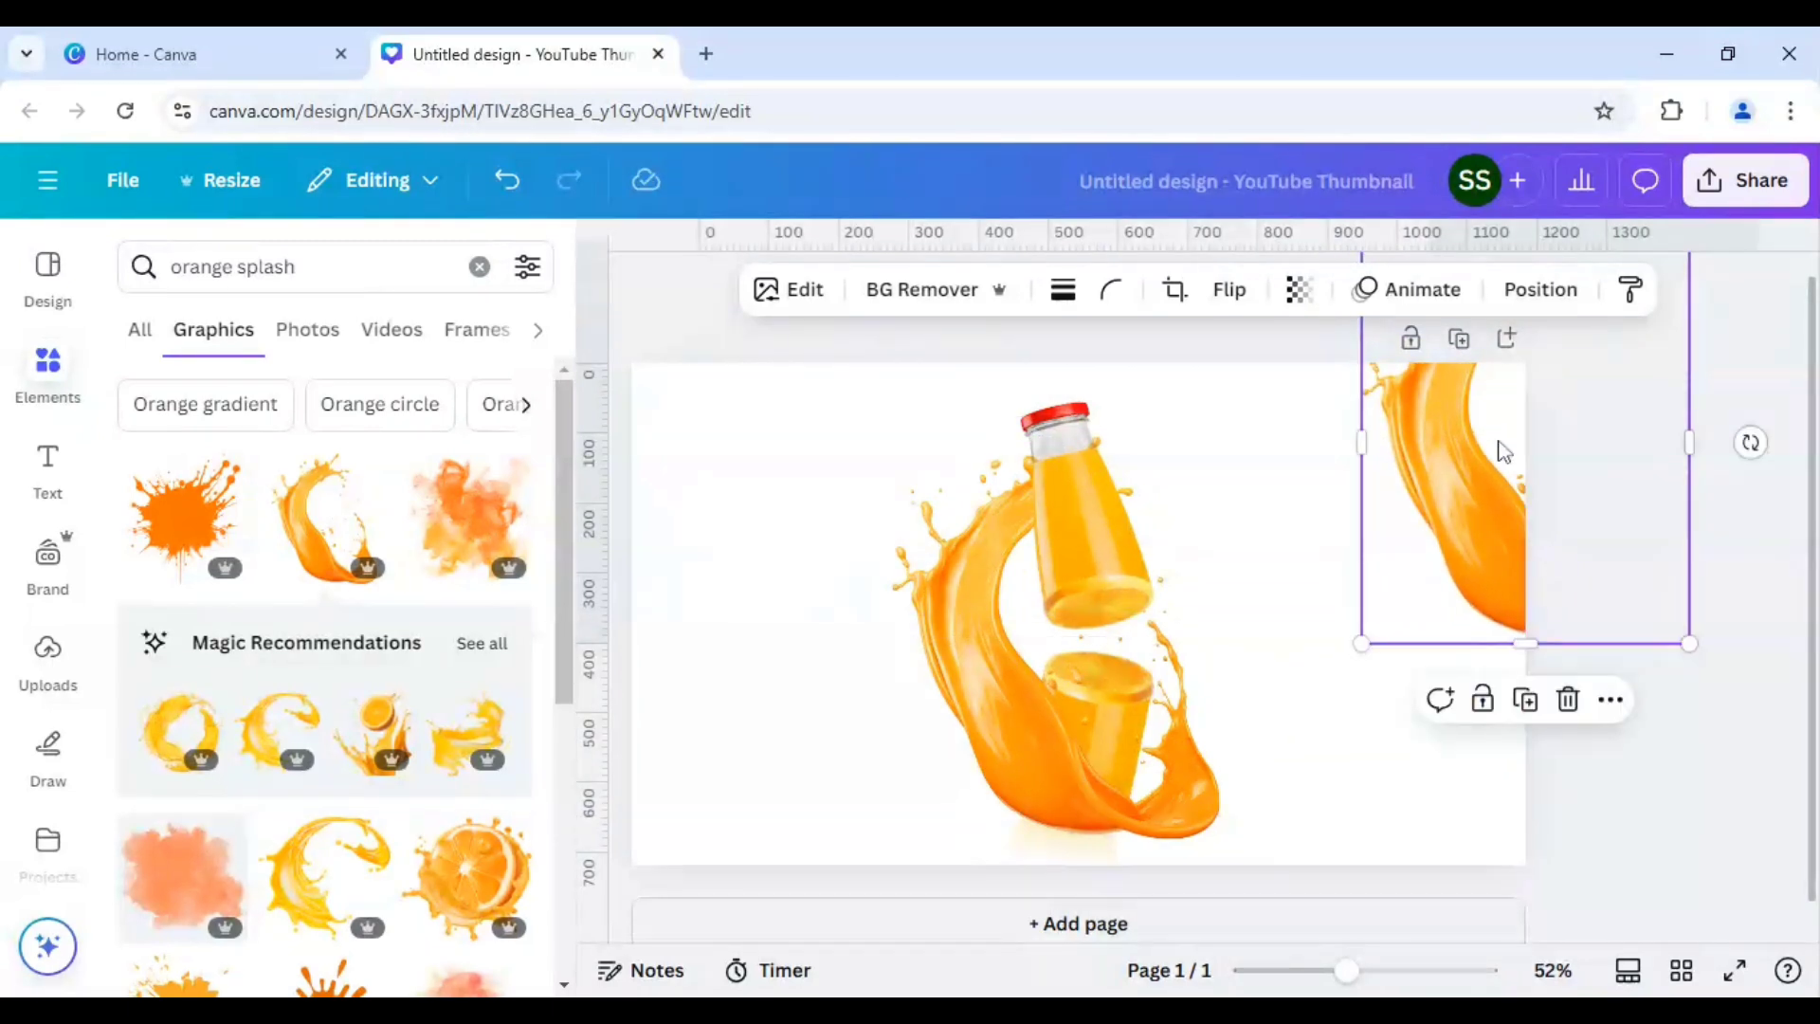
pyautogui.moveTo(1498, 548); pyautogui.dragTo(661, 887)
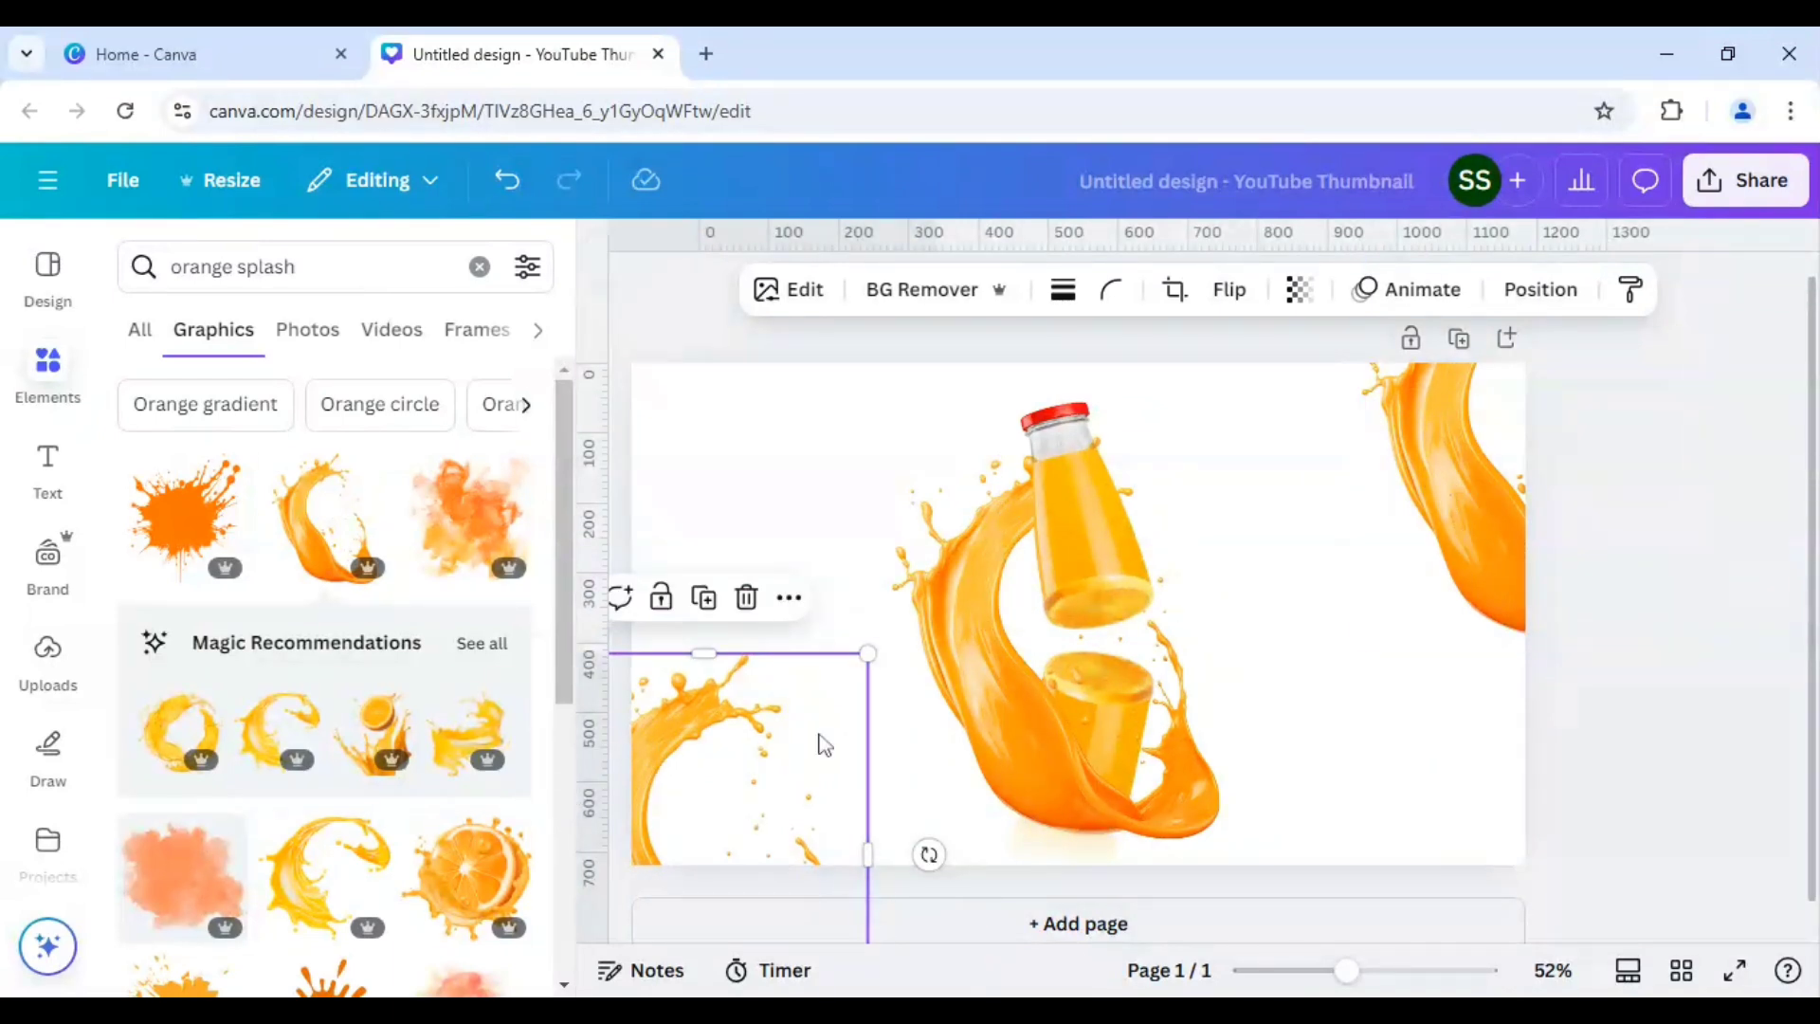
pyautogui.click(773, 517)
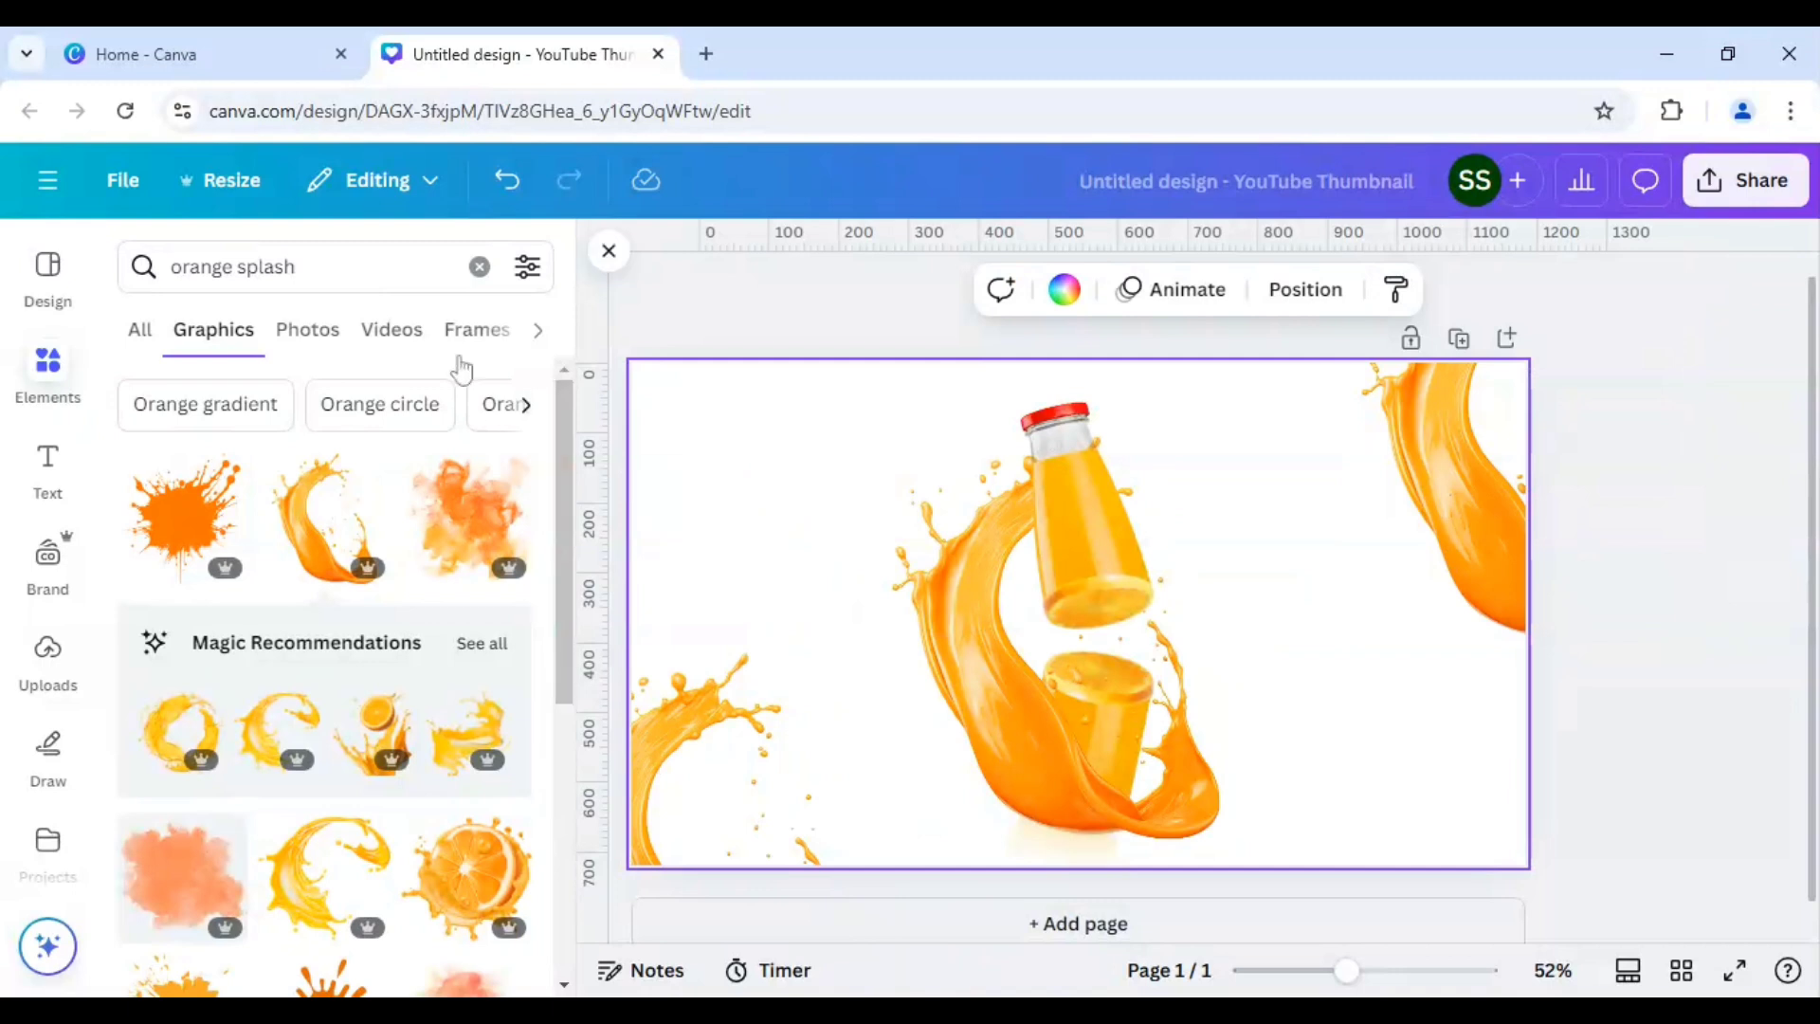
# - Search the photos for "orange sliced"
pyautogui.click(300, 267)
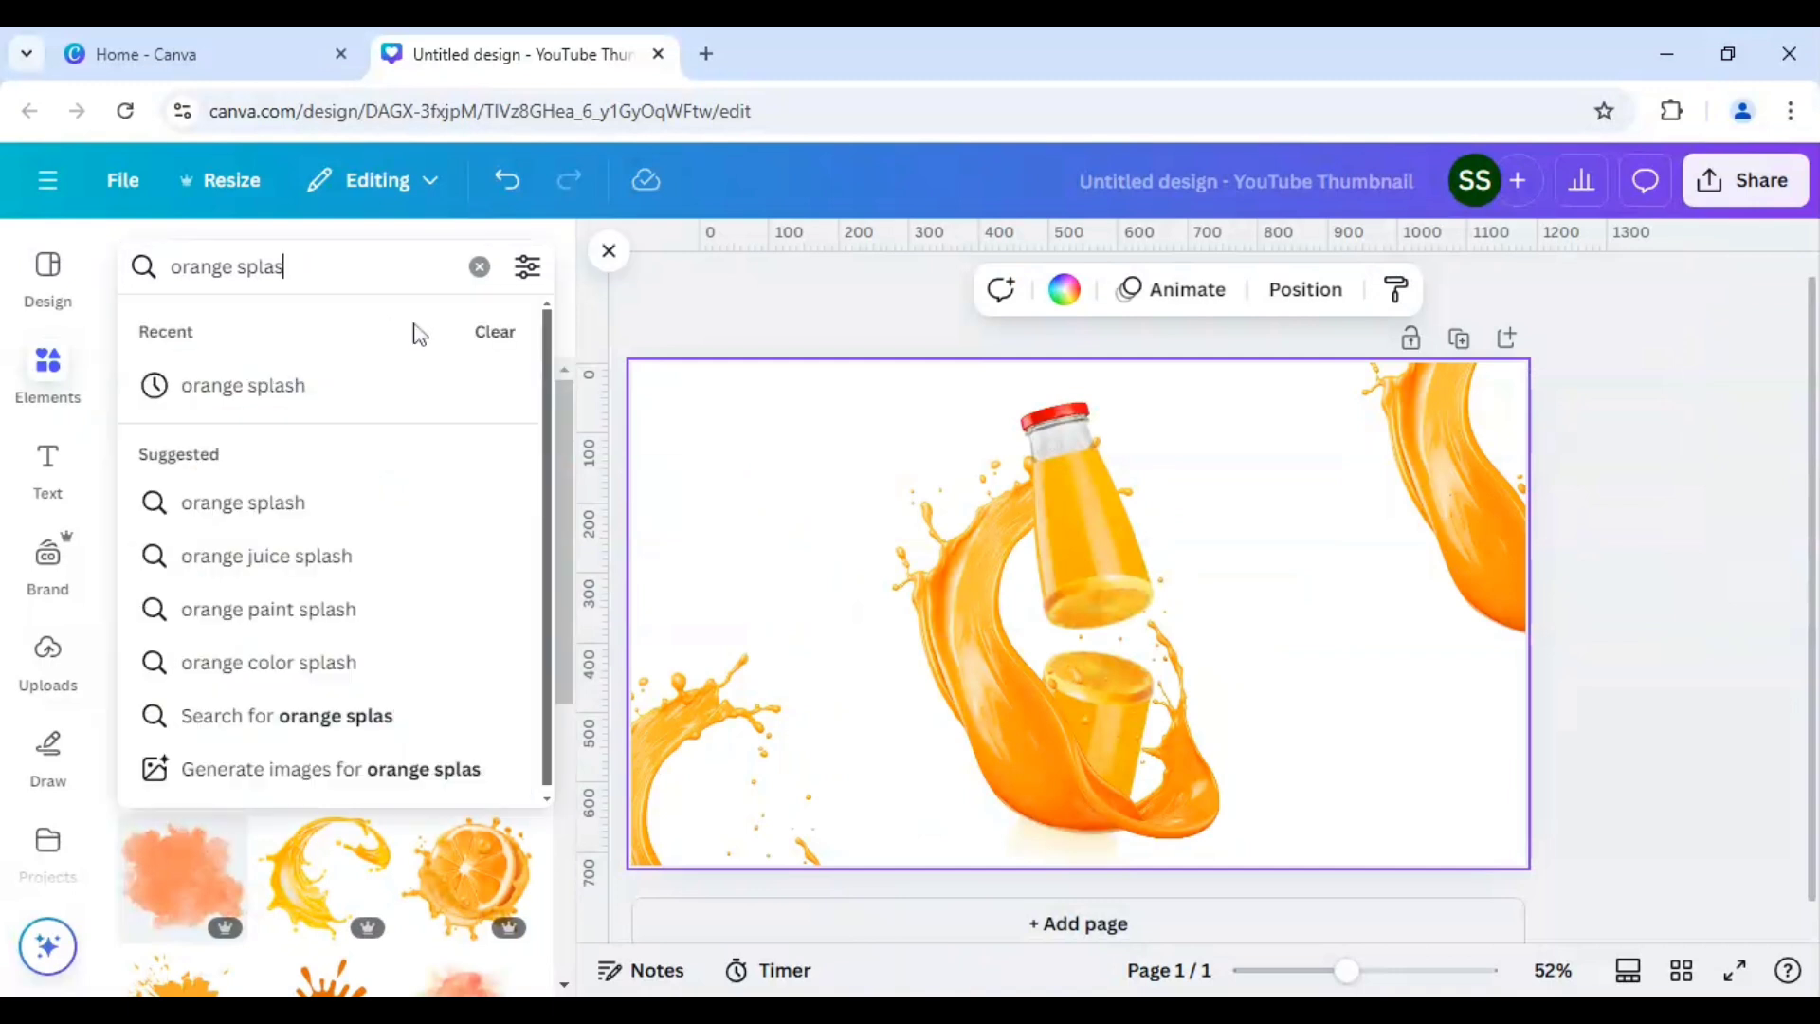
pyautogui.press('BackSpace')
pyautogui.press('BackSpace')
pyautogui.press('BackSpace')
pyautogui.press('BackSpace')
pyautogui.write('li')
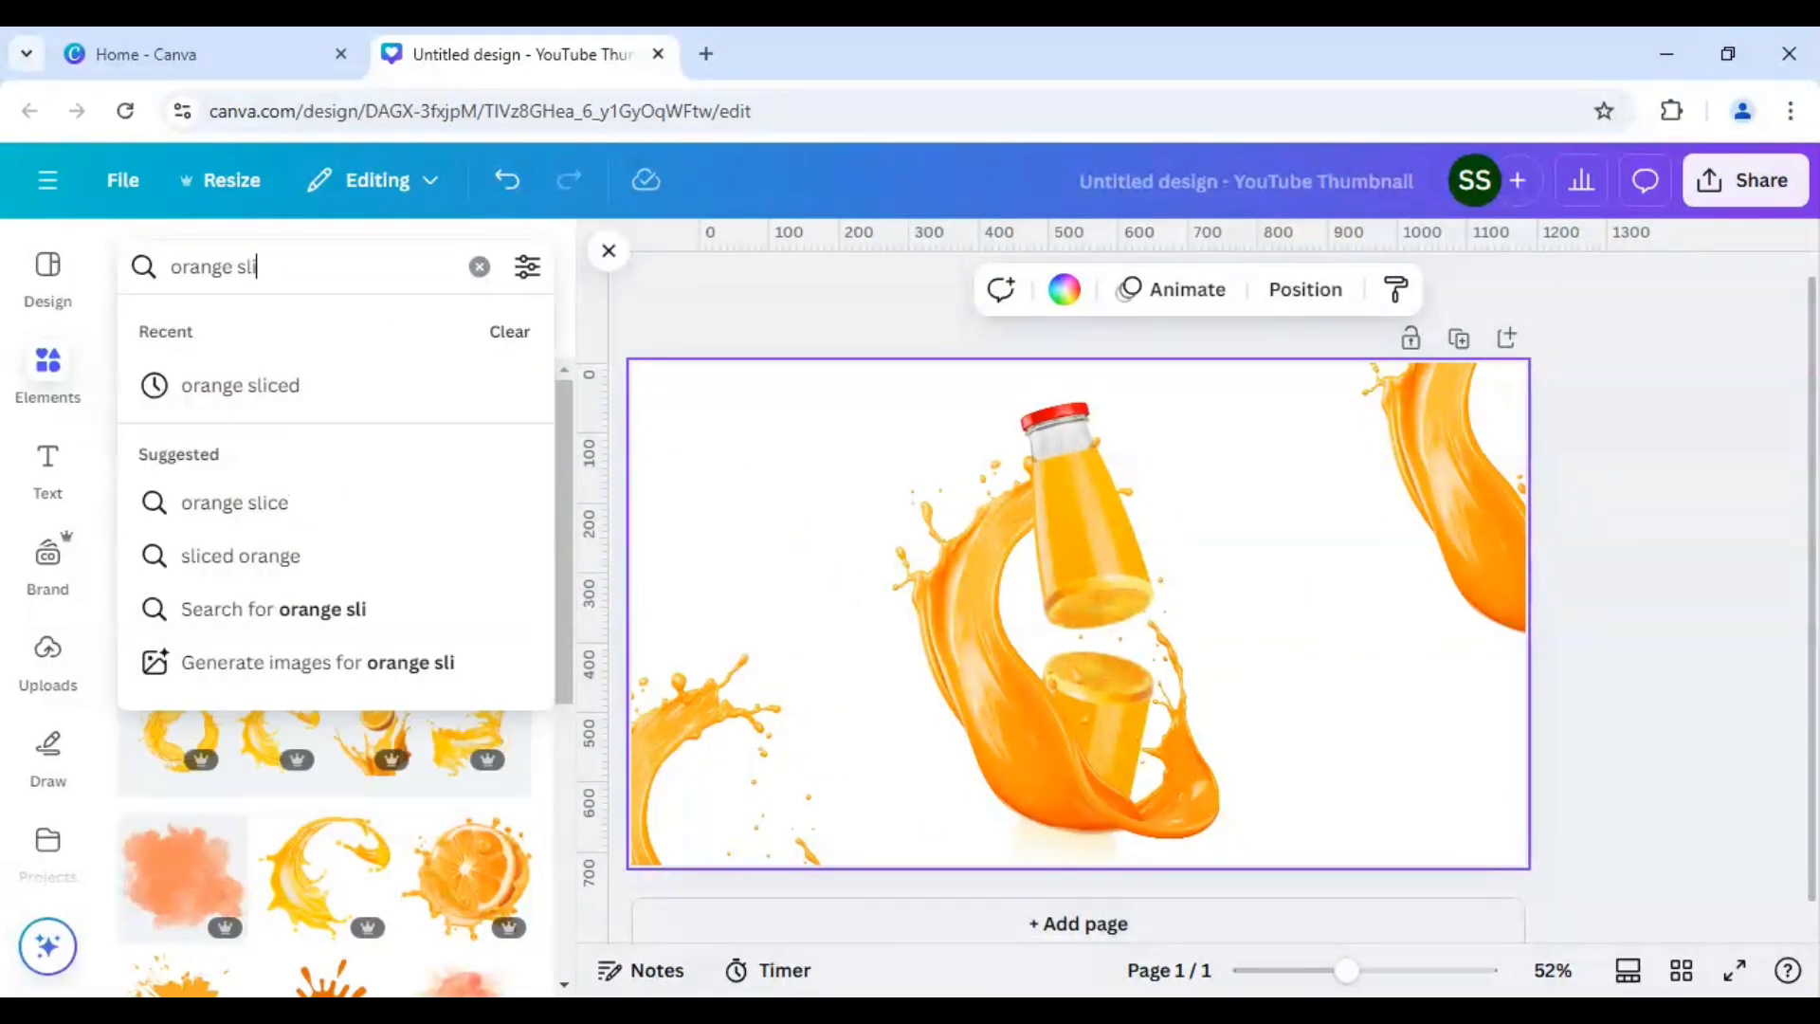
pyautogui.write('ced')
pyautogui.press('Return')
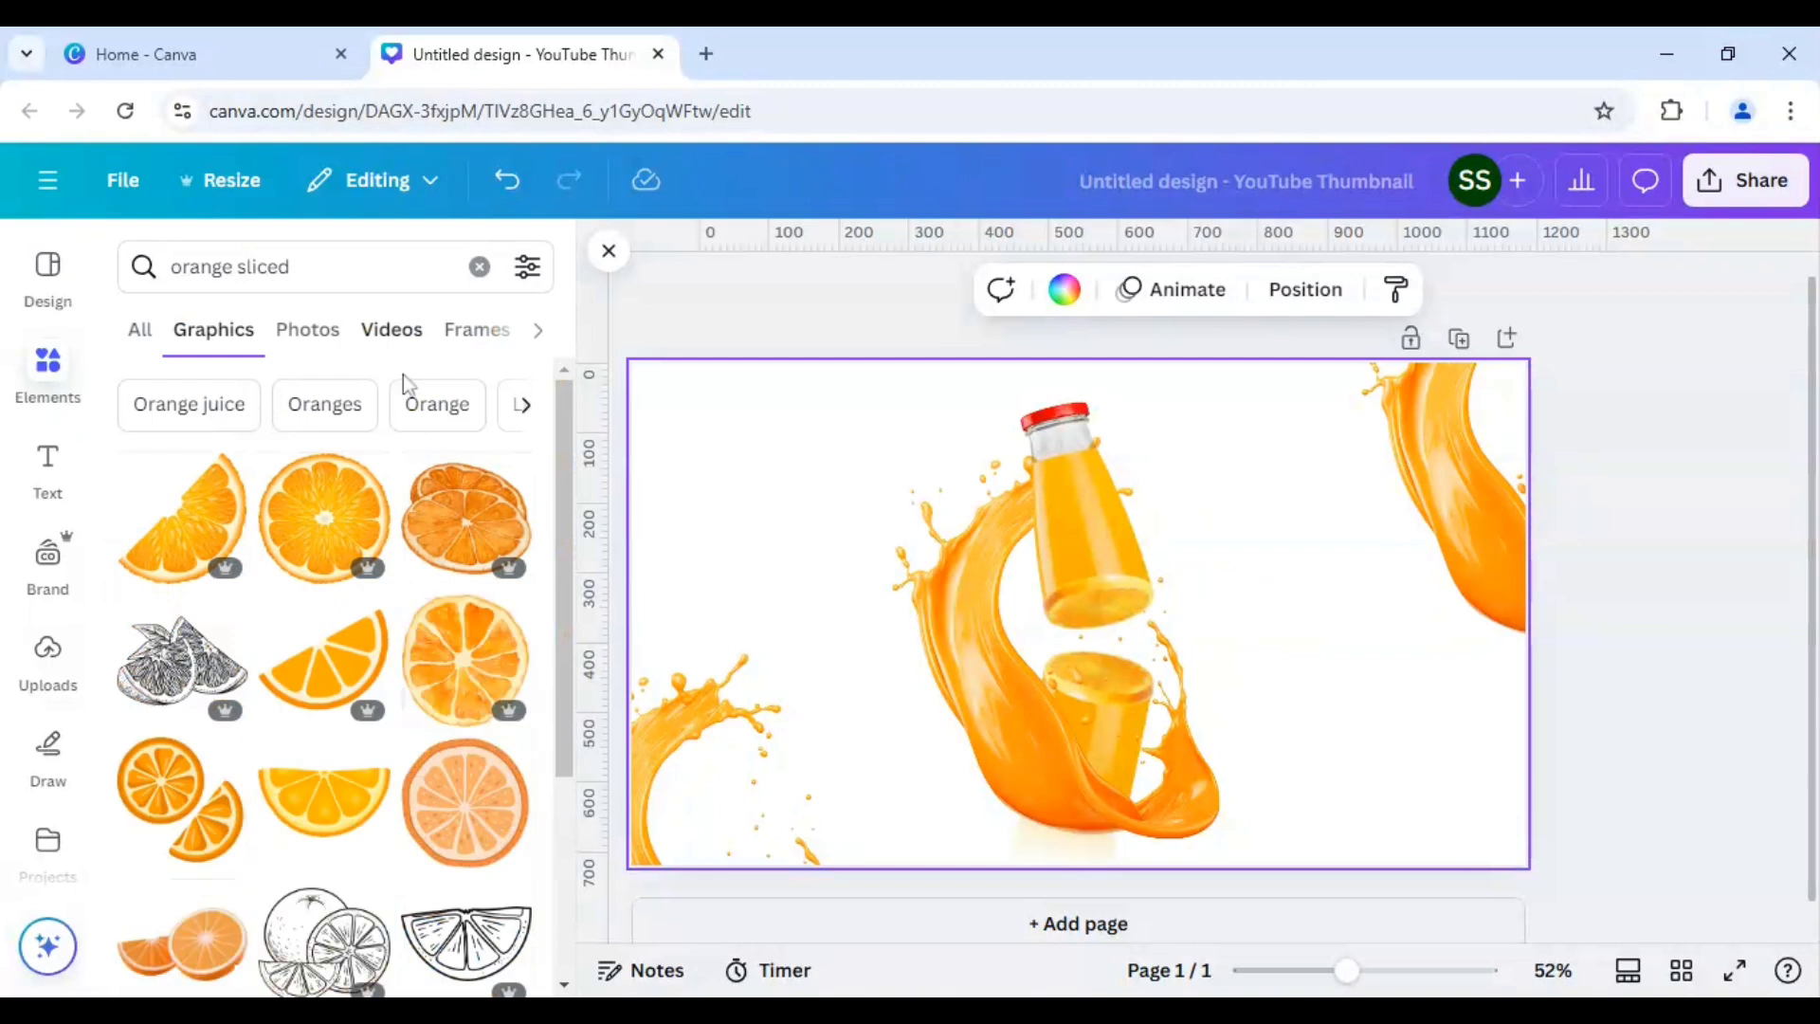
pyautogui.click(303, 333)
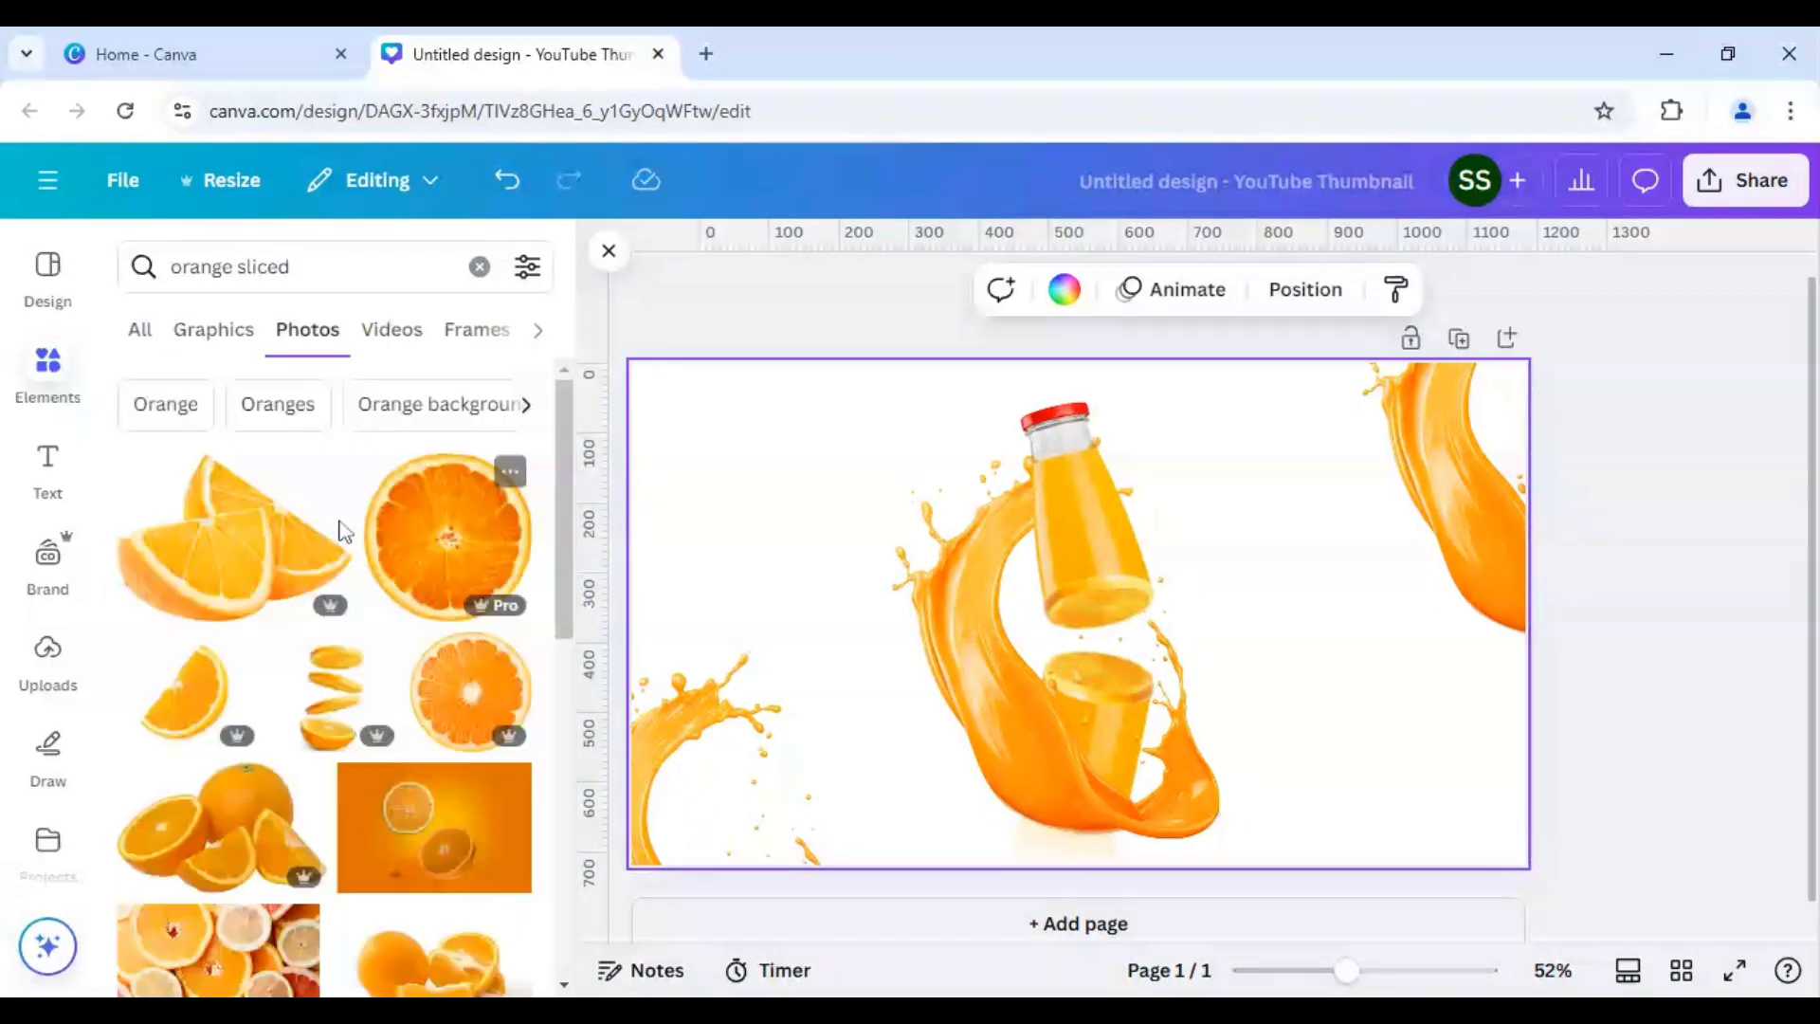
# - Add the round orange slice photo, shrink it to about half size and move it to the page's upper-left area
pyautogui.scroll(-4, 322, 597)
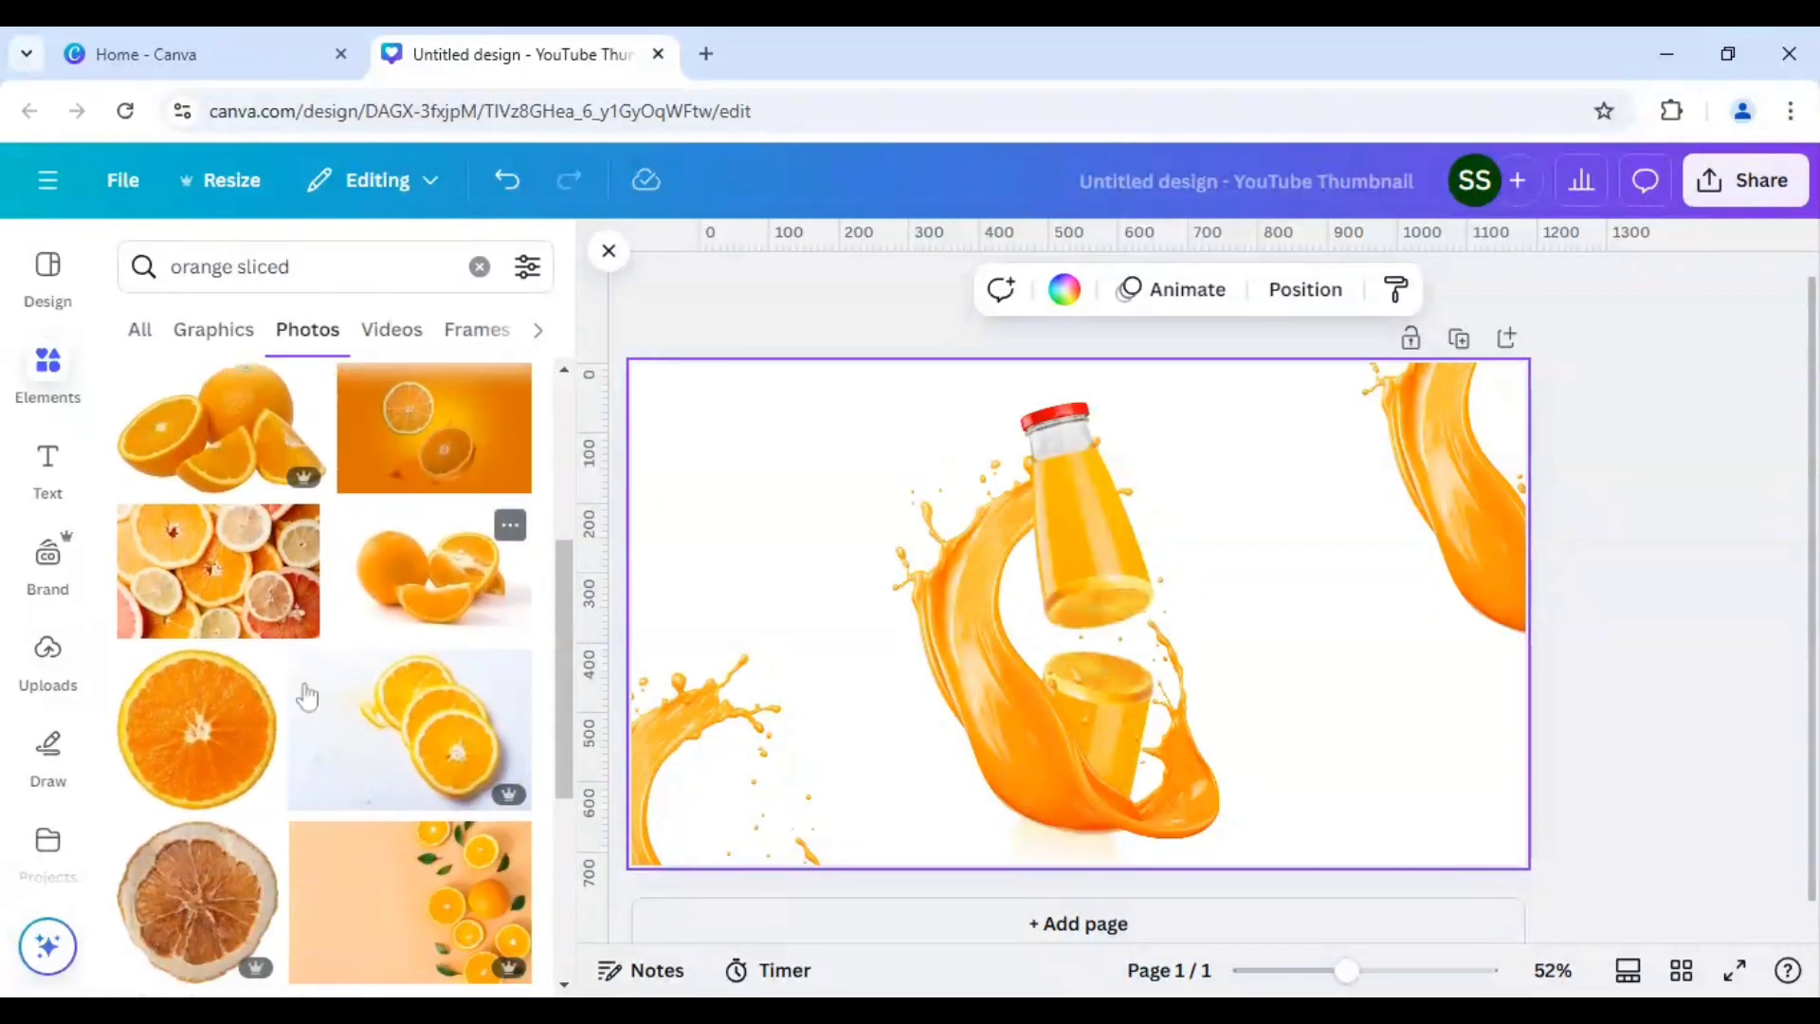
pyautogui.click(218, 728)
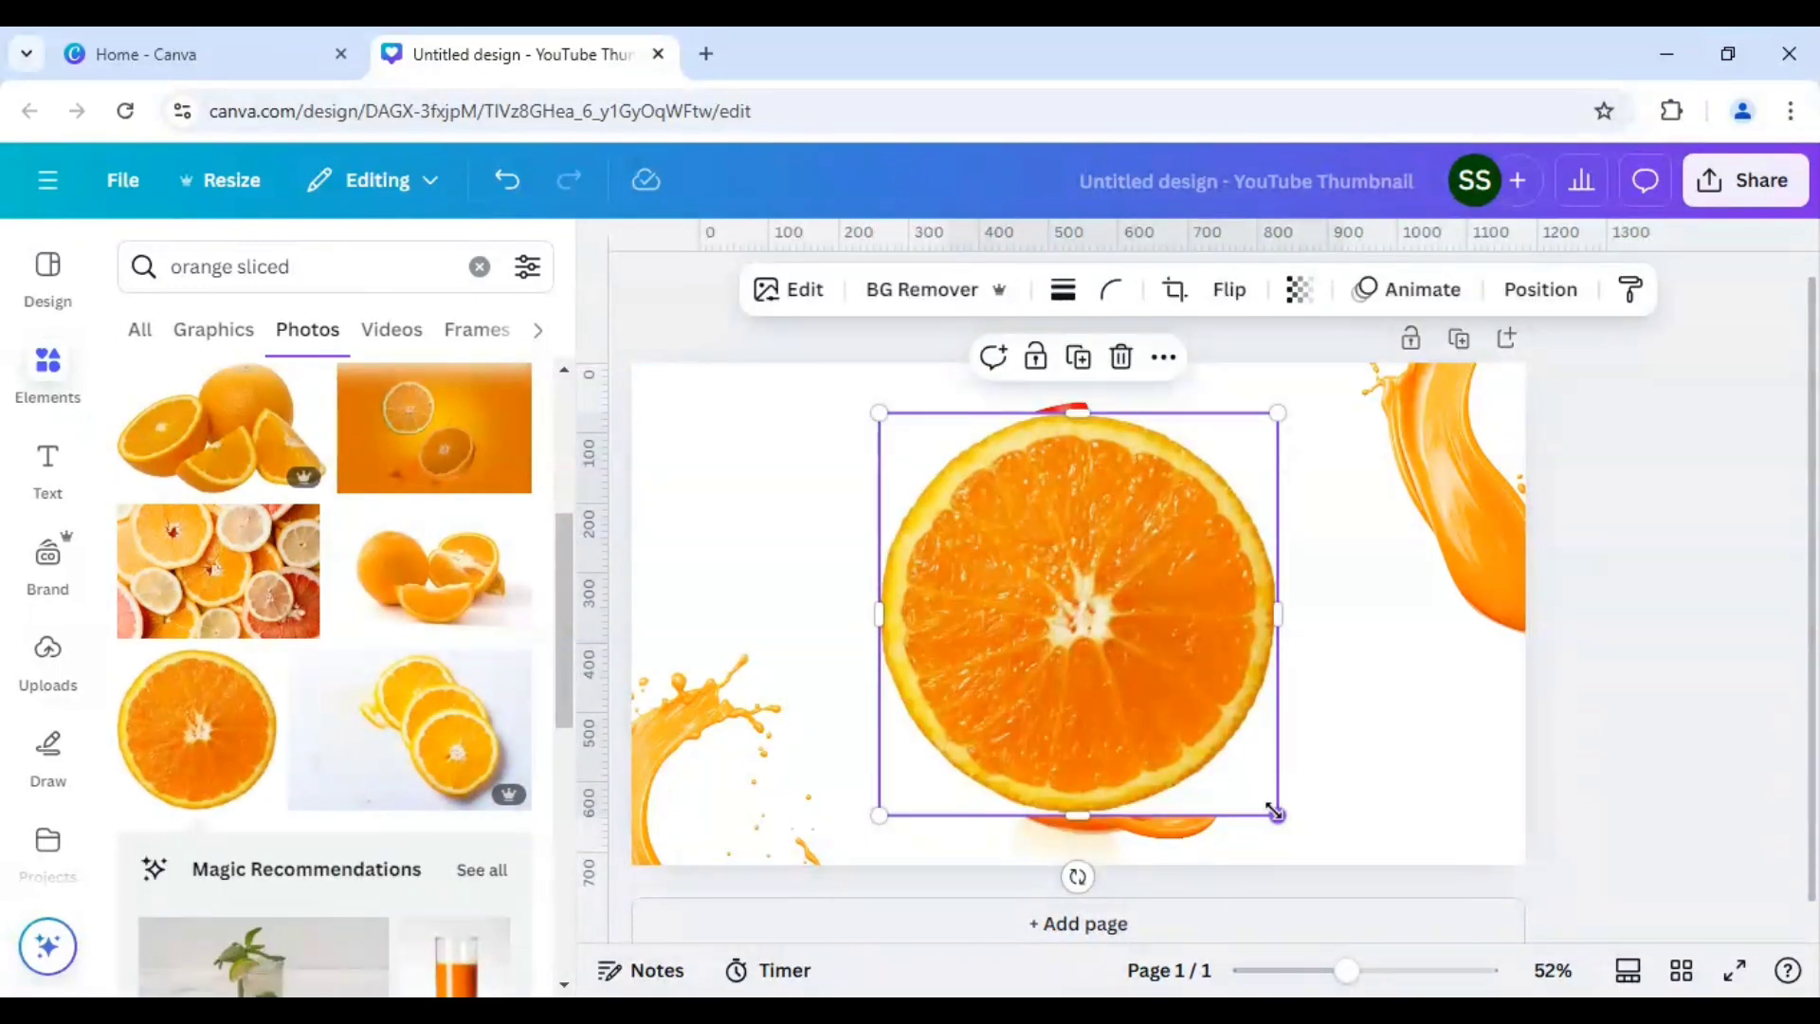
pyautogui.moveTo(1275, 813); pyautogui.dragTo(1078, 614)
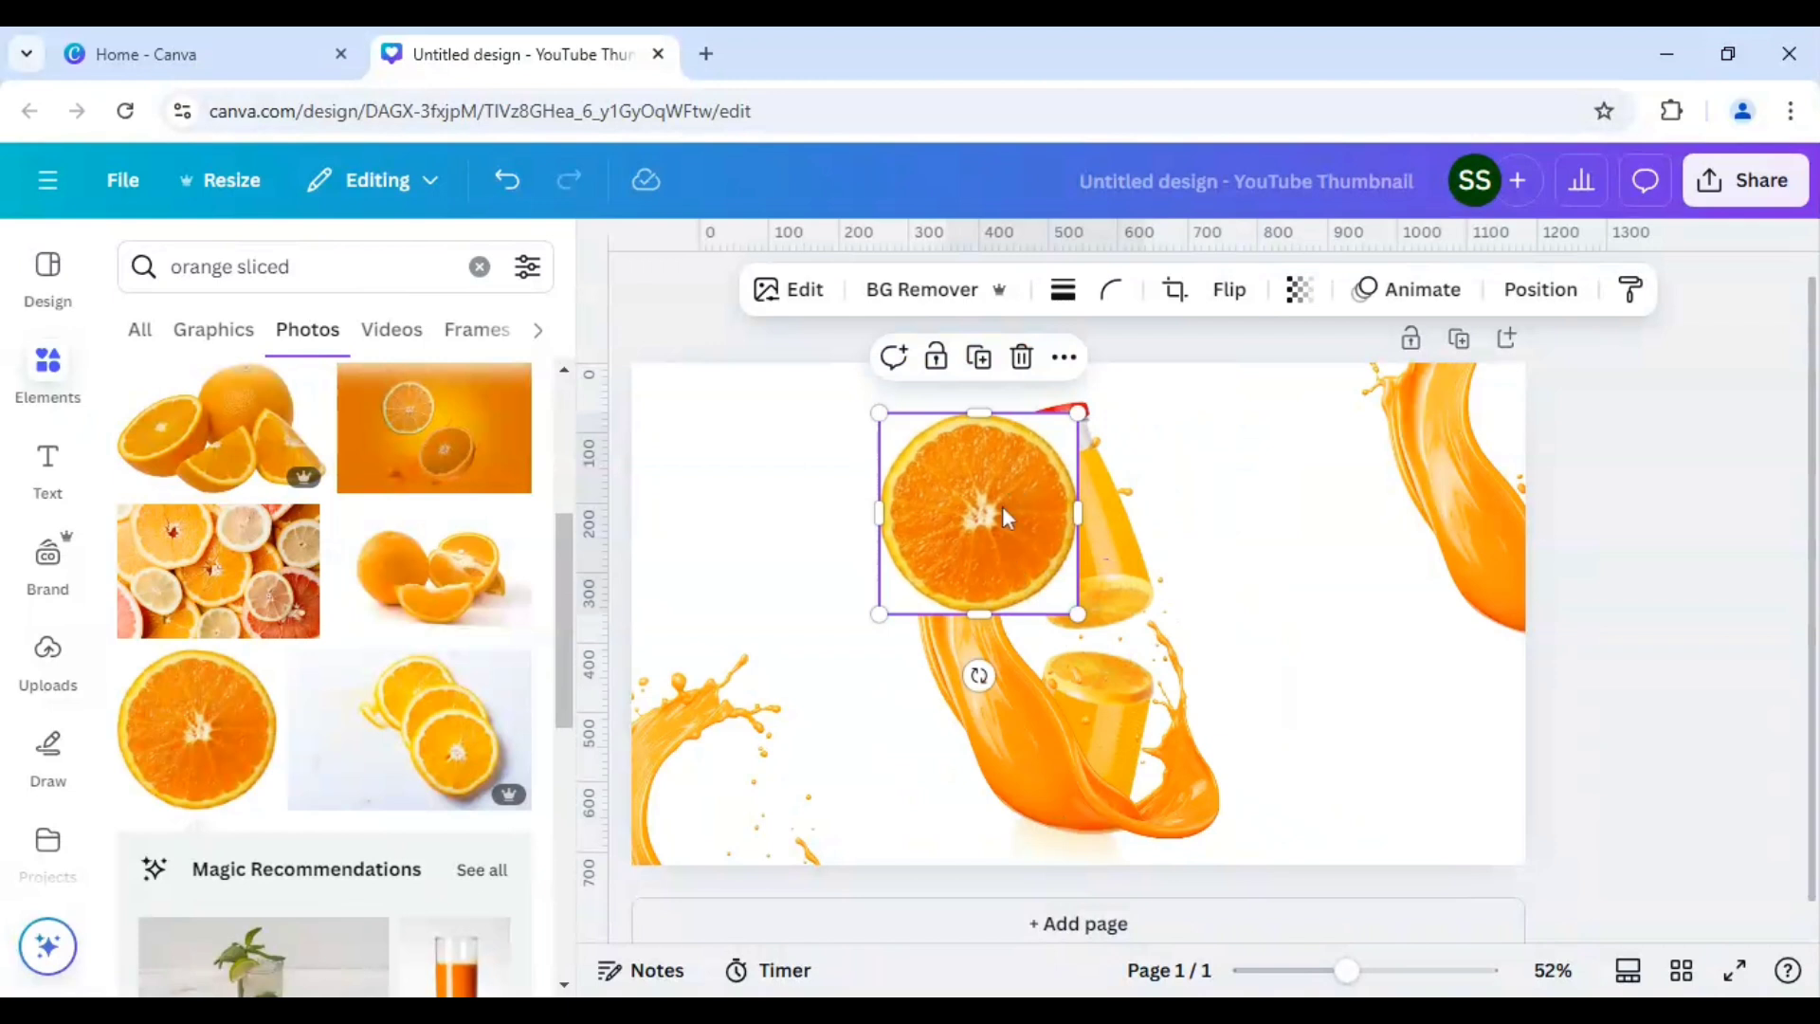
pyautogui.moveTo(1004, 516); pyautogui.dragTo(810, 479)
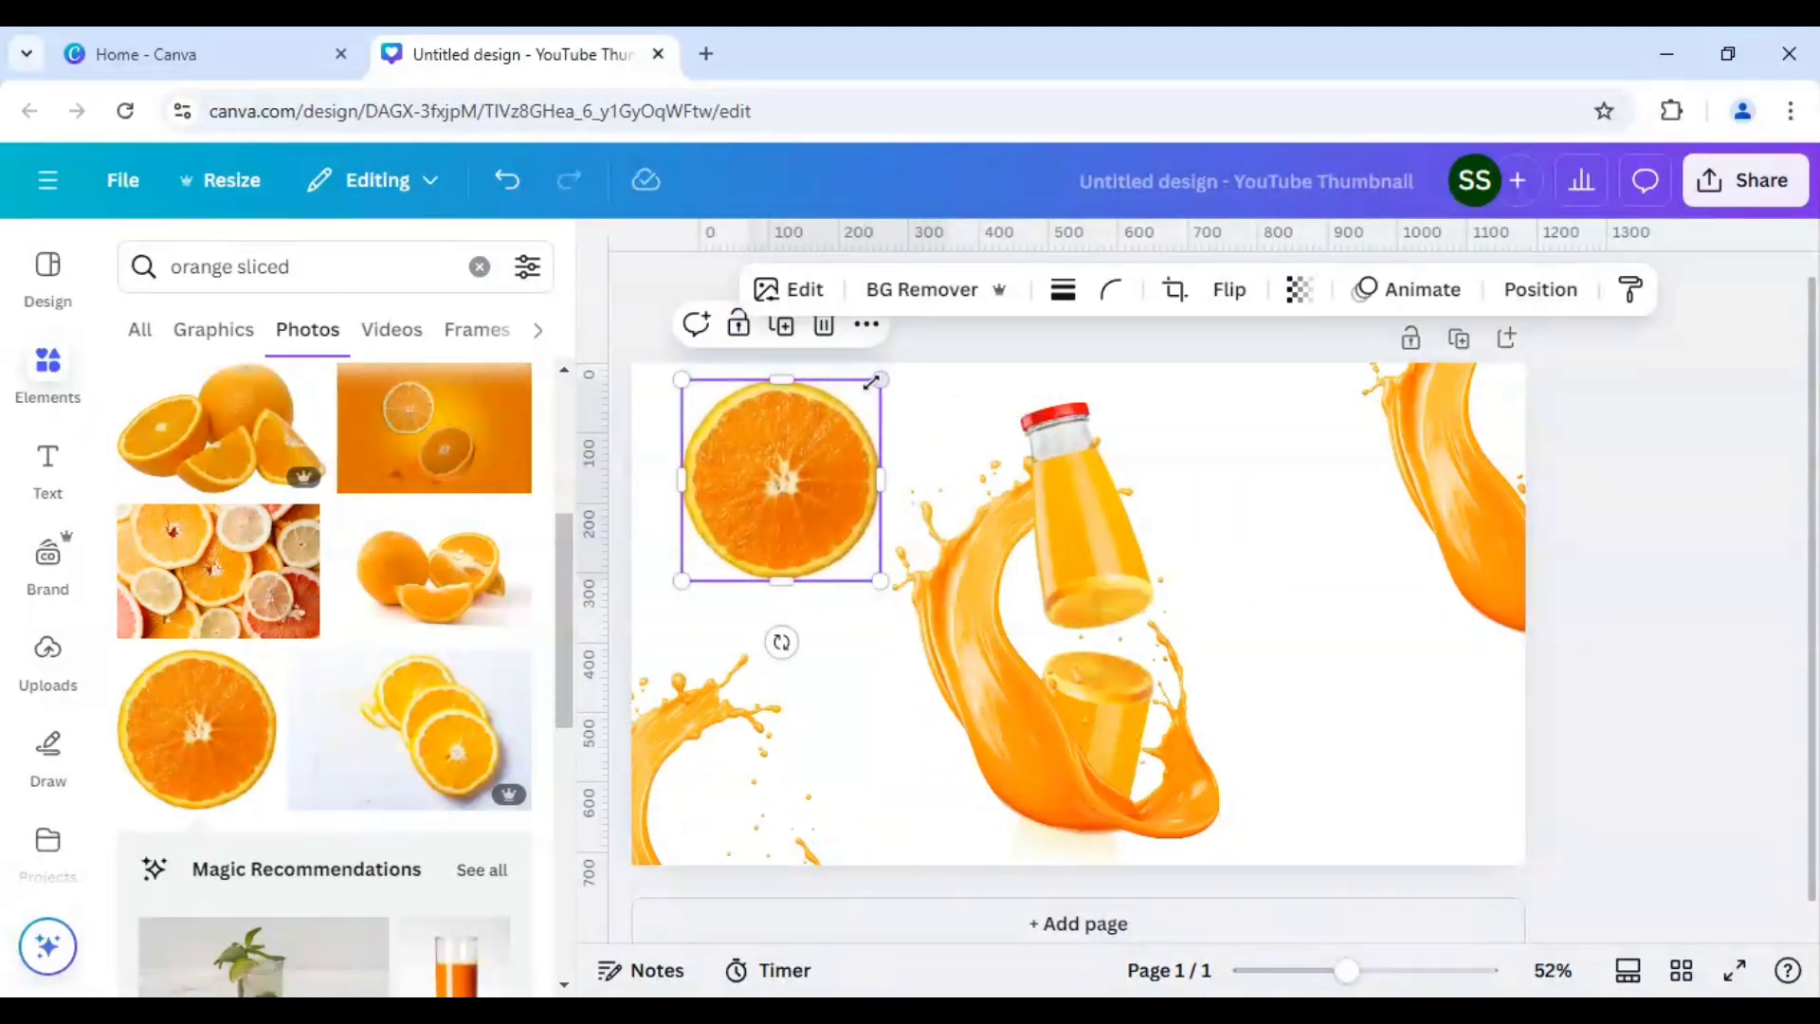
# - Remove the orange slice's background and move the slice partly off the page's upper-left corner
pyautogui.click(929, 301)
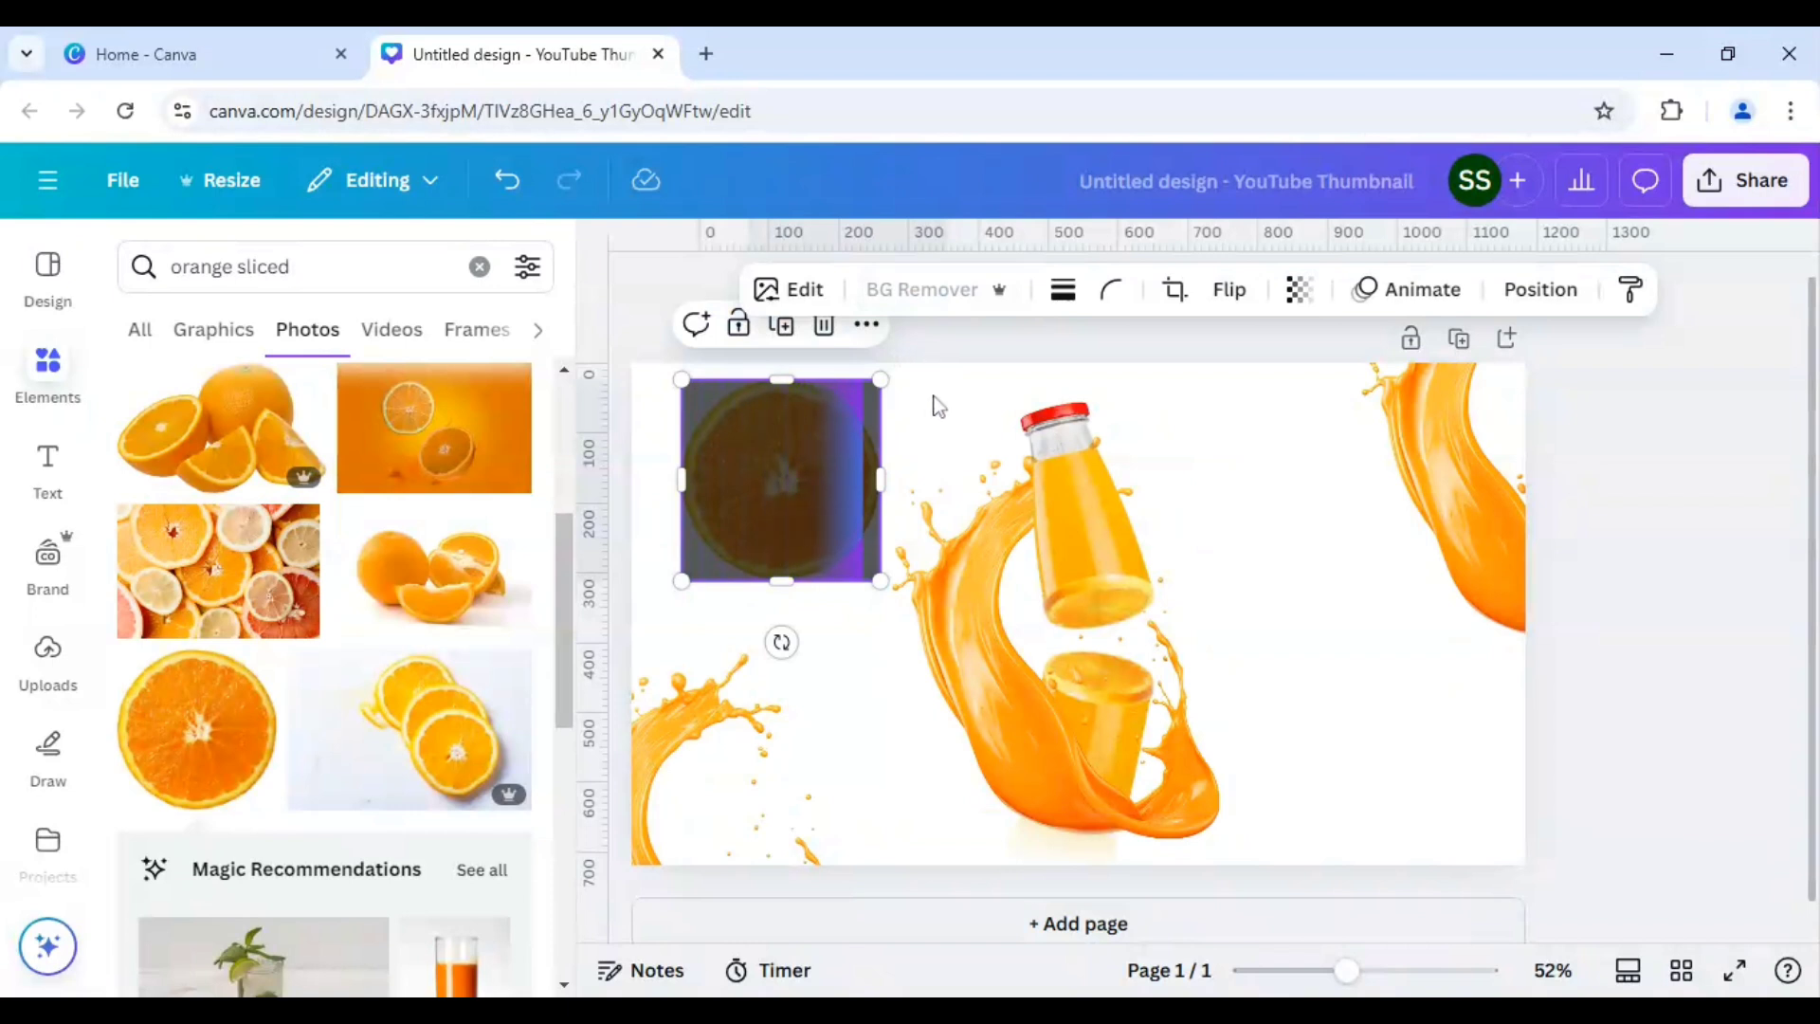
pyautogui.moveTo(682, 435)
pyautogui.mouseDown()
pyautogui.moveTo(652, 424)
pyautogui.moveTo(666, 439)
pyautogui.mouseUp()
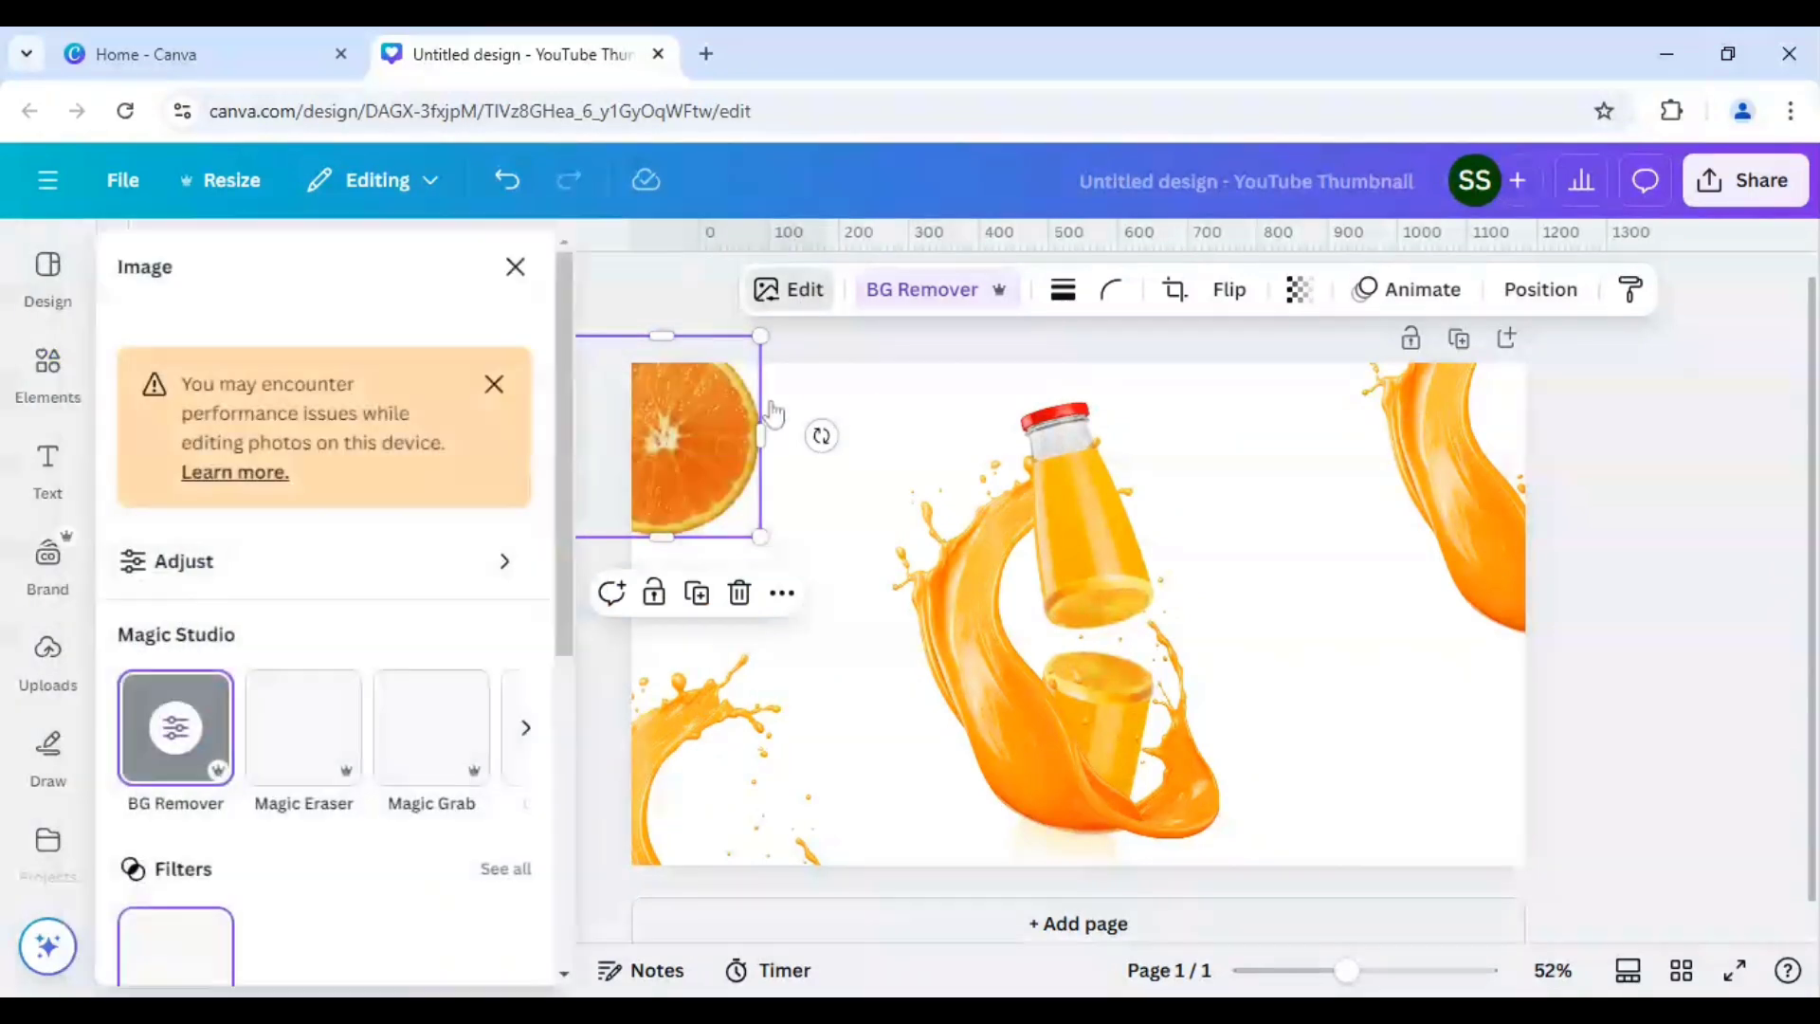
pyautogui.click(494, 385)
# - Apply a whole-image blur with intensity 40 to the orange slice
pyautogui.scroll(-3, 432, 688)
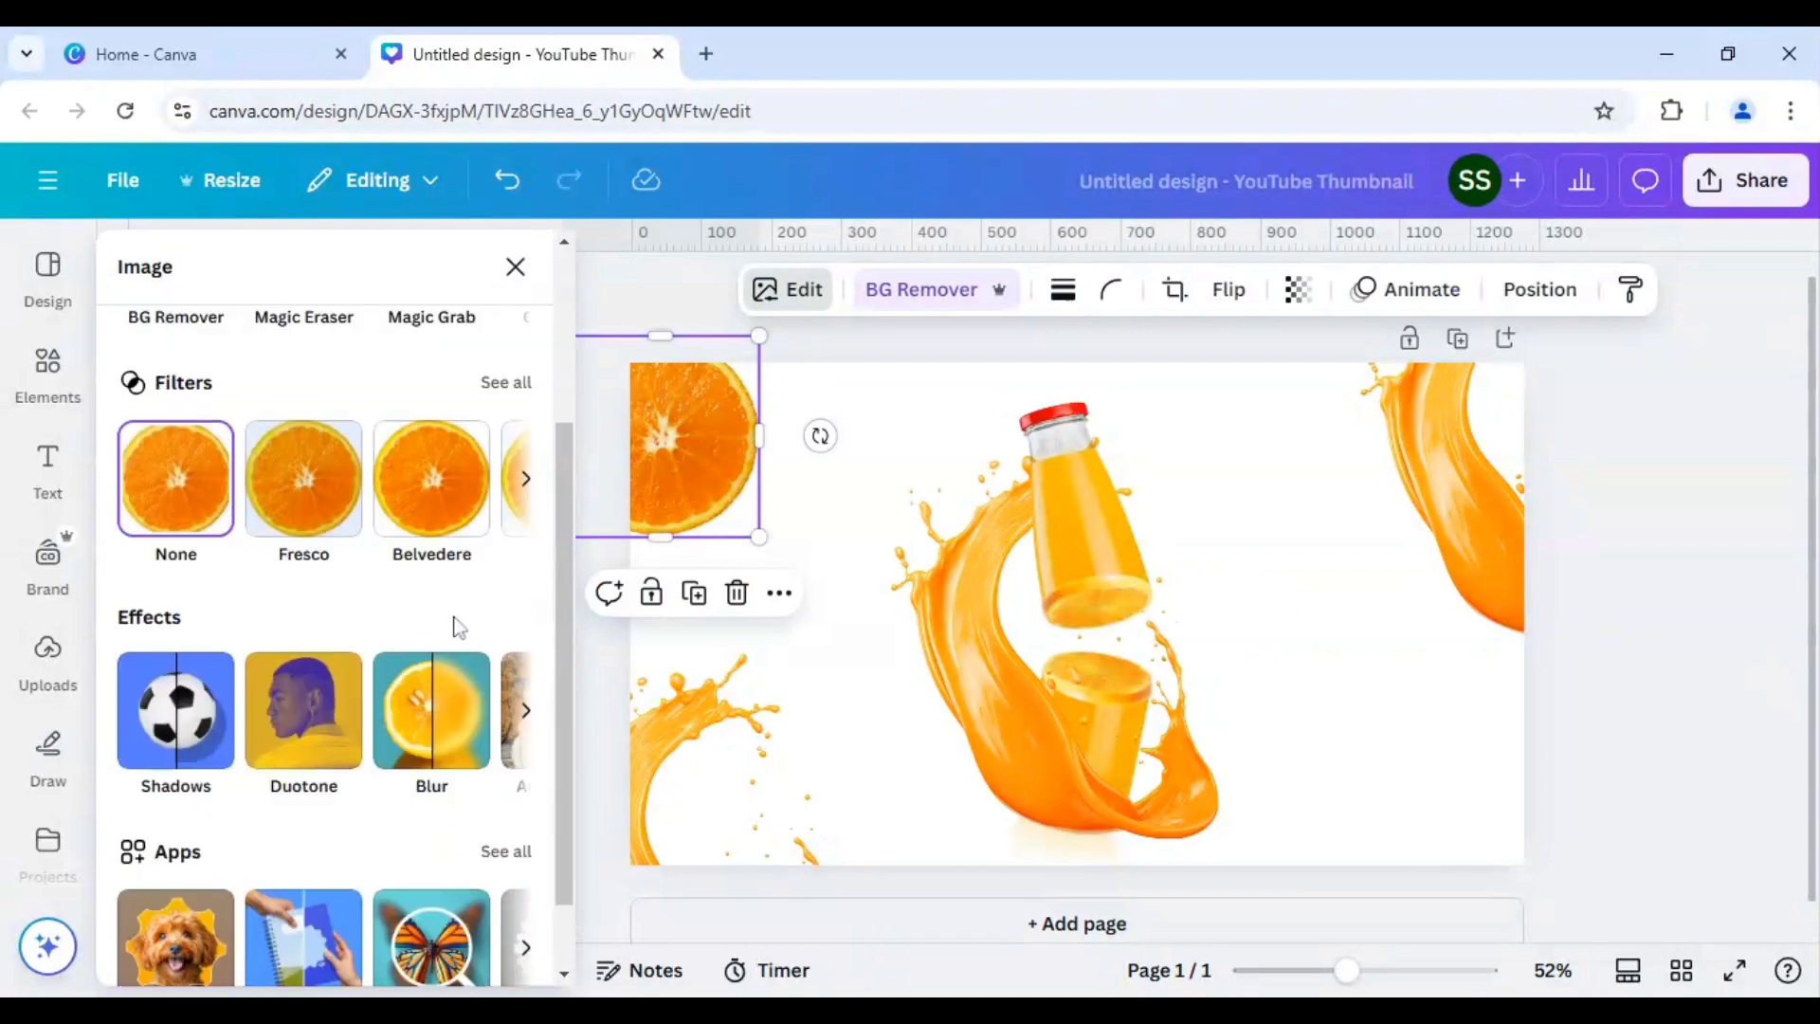
pyautogui.click(432, 708)
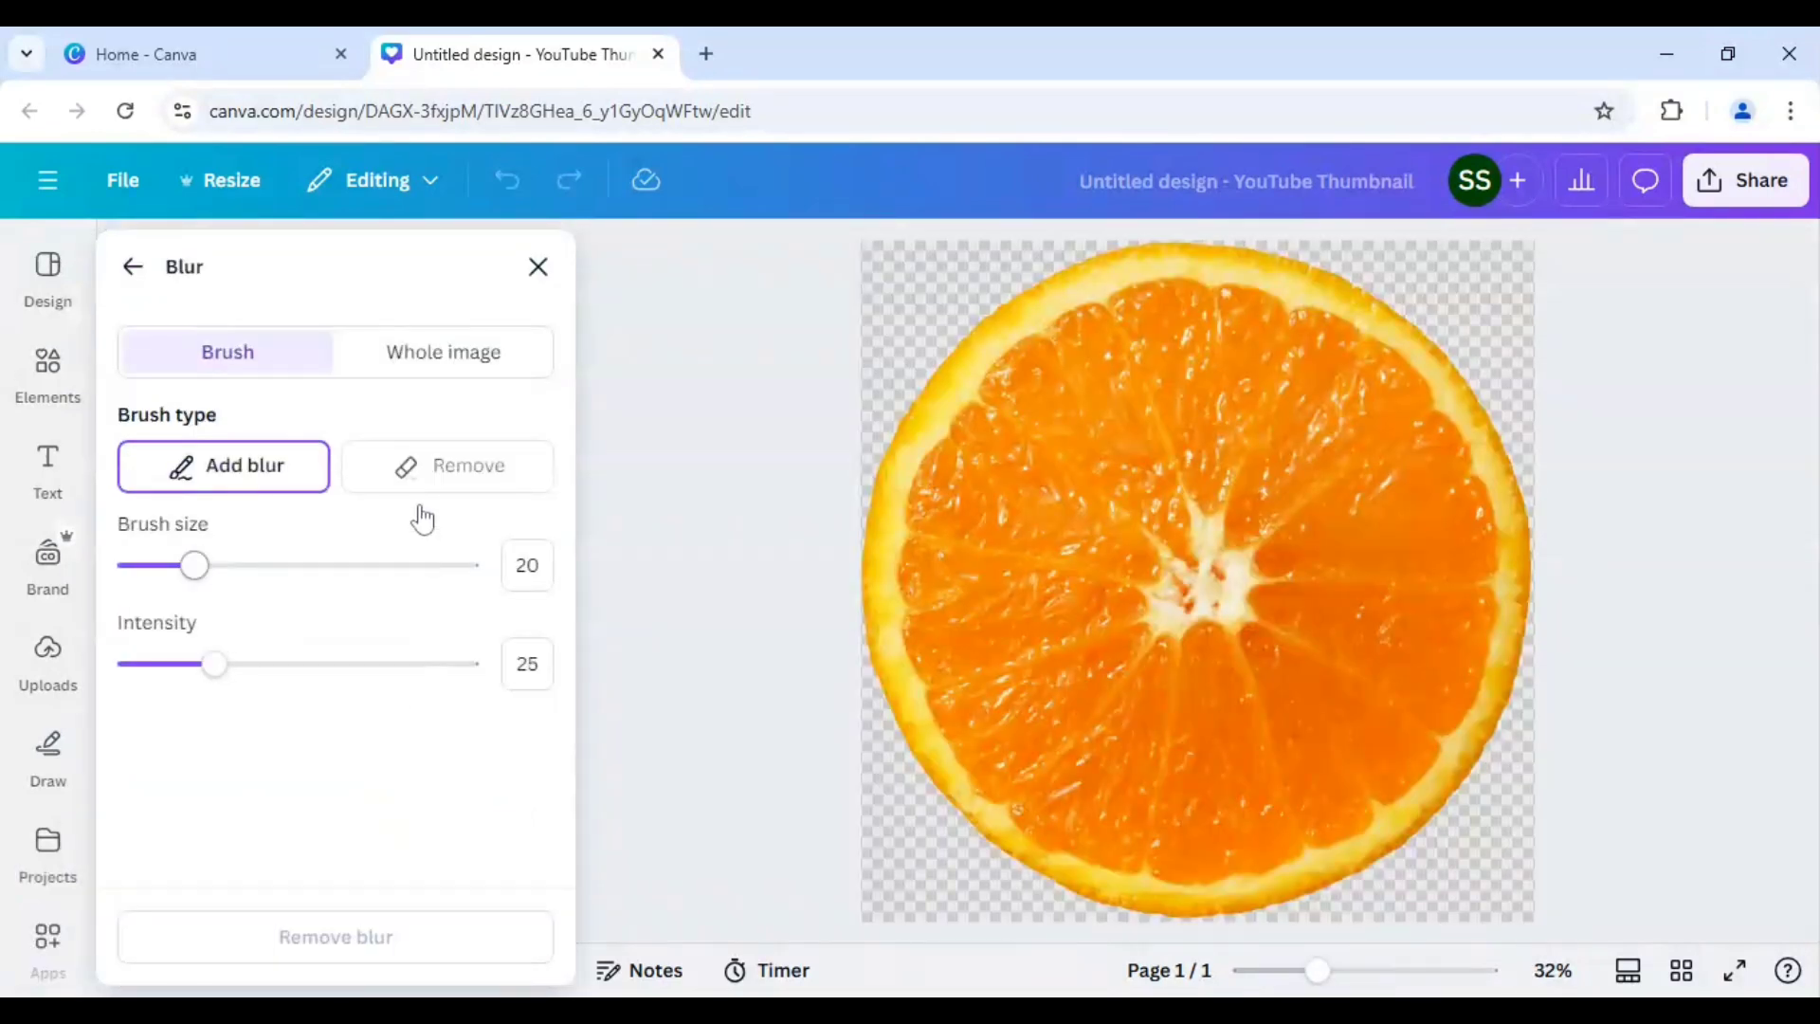
pyautogui.click(449, 363)
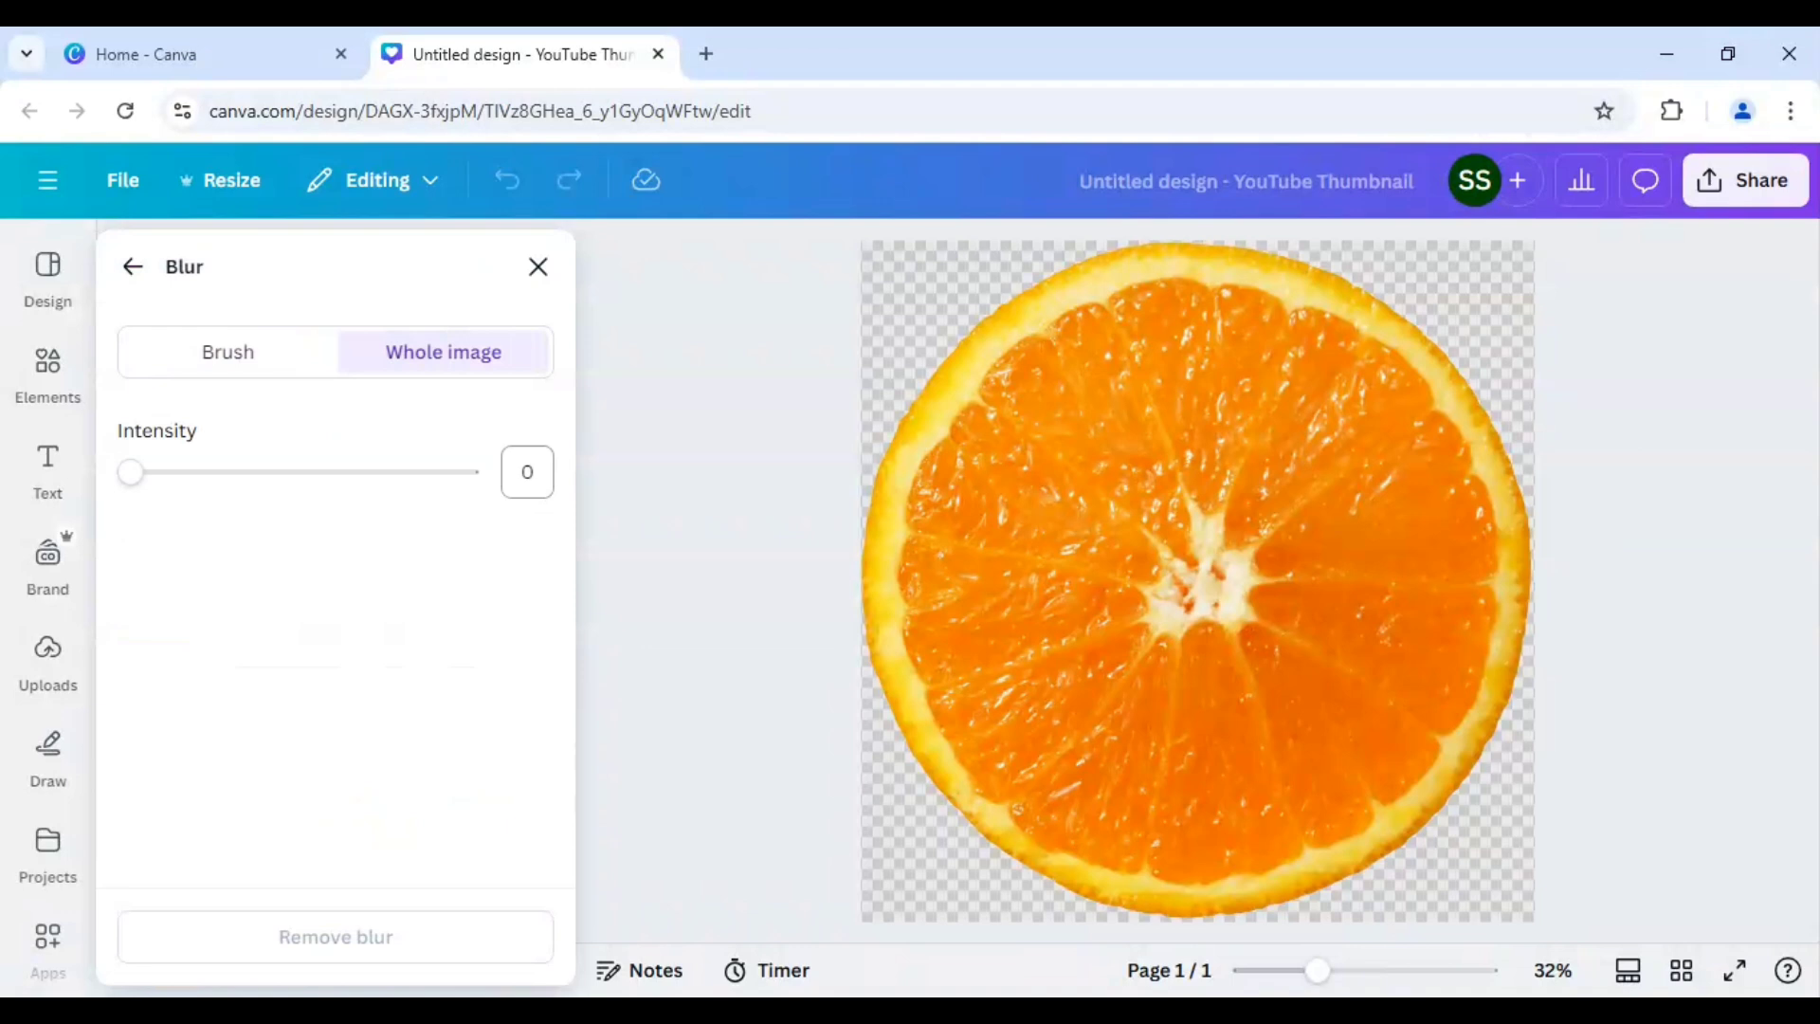
pyautogui.click(527, 472)
pyautogui.write('40')
pyautogui.press('Return')
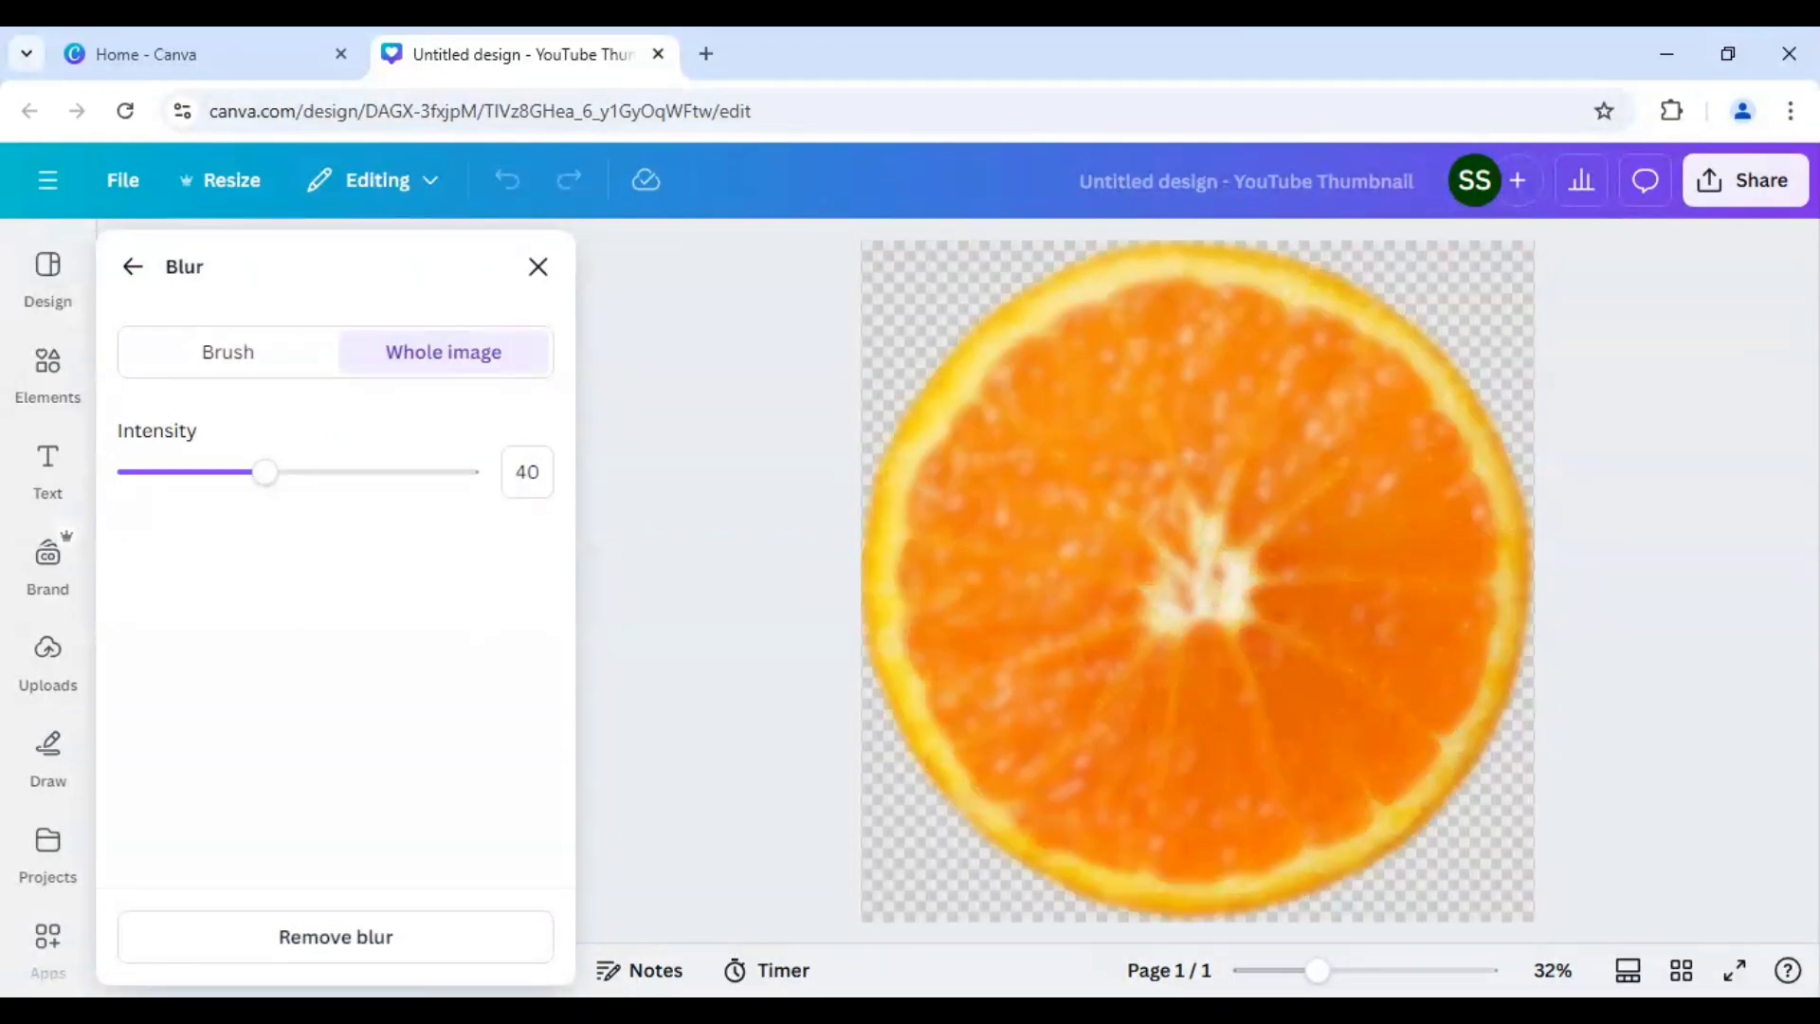
pyautogui.click(133, 270)
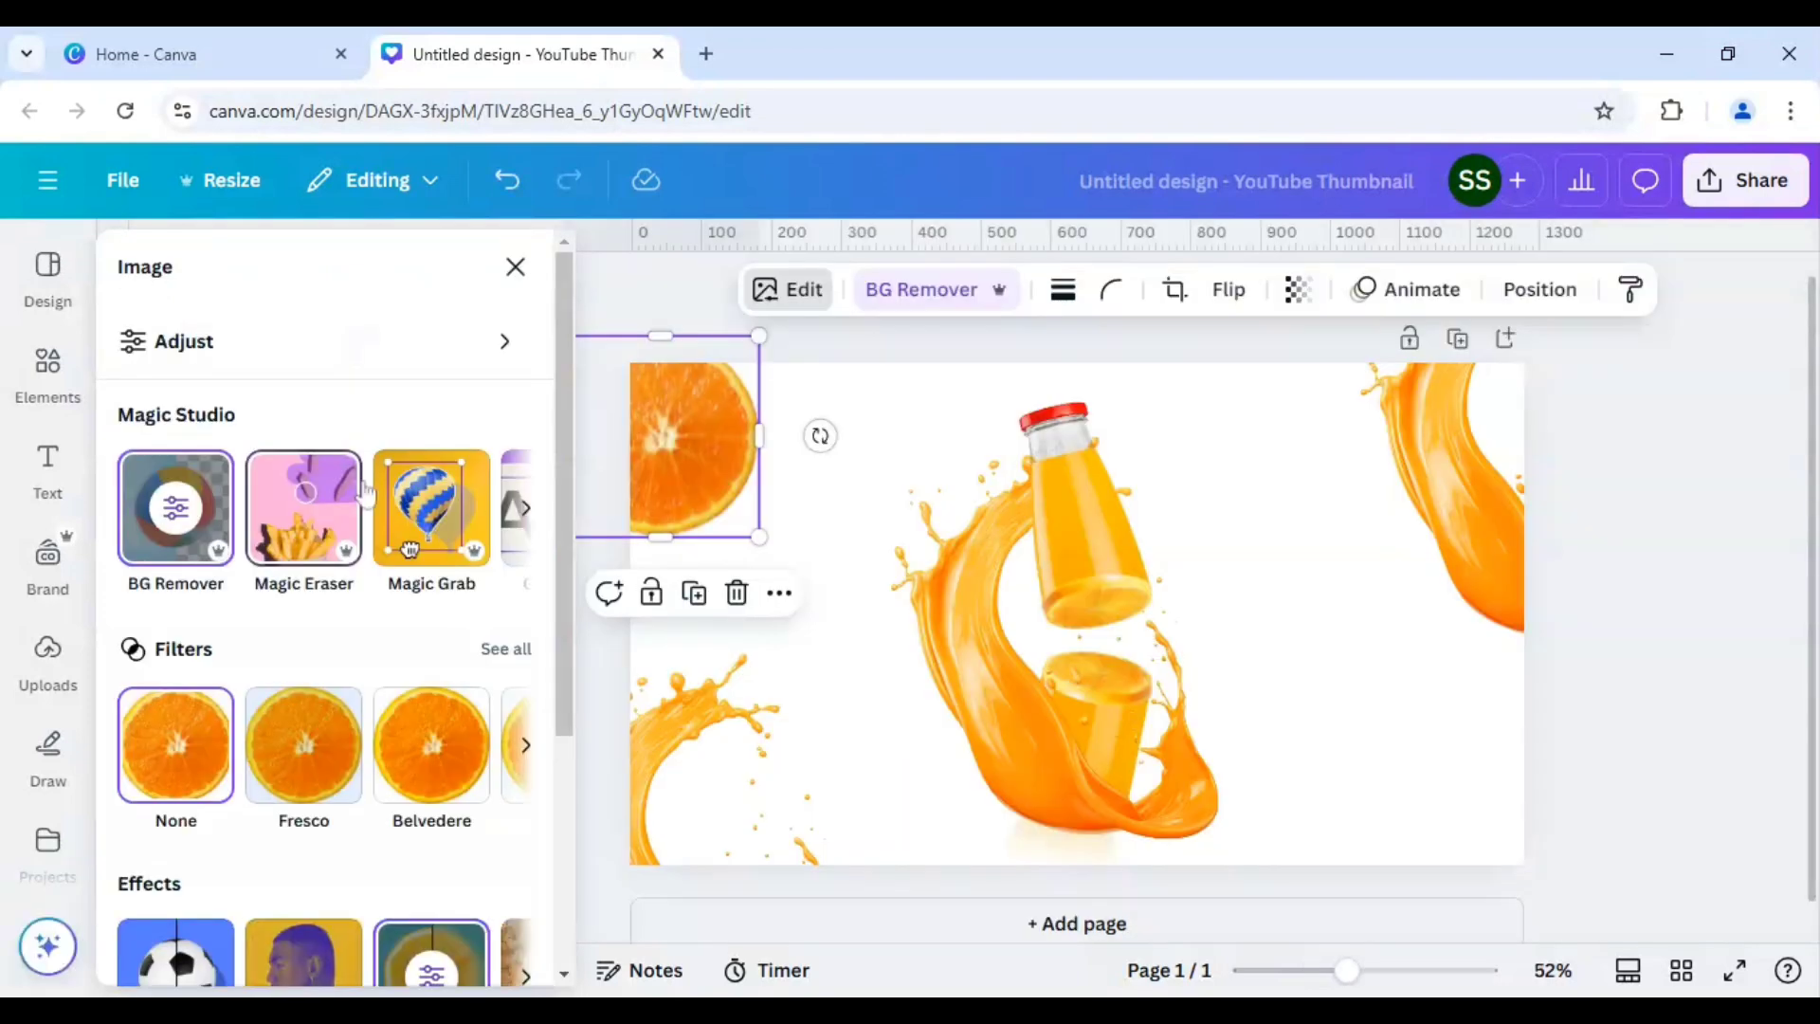
# - Duplicate the blurred orange slice and place the copy partly off the page's lower-right corner
pyautogui.click(693, 593)
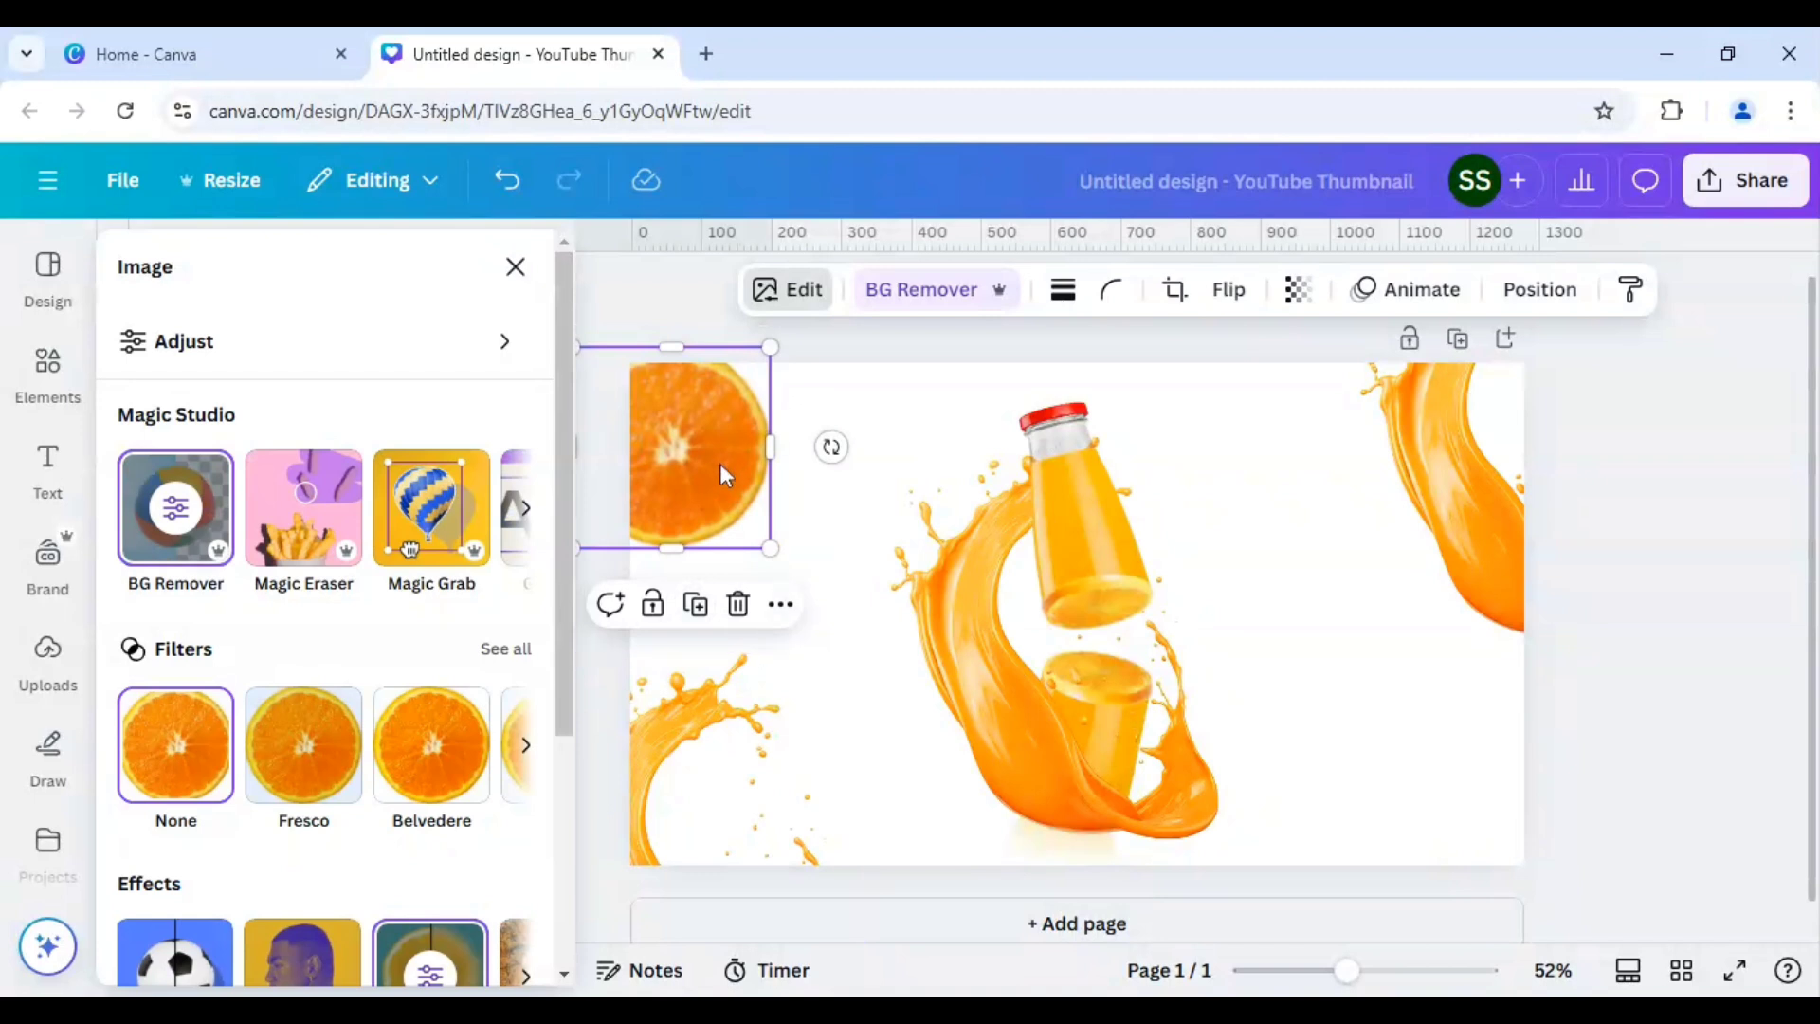
pyautogui.moveTo(722, 463); pyautogui.dragTo(1547, 864)
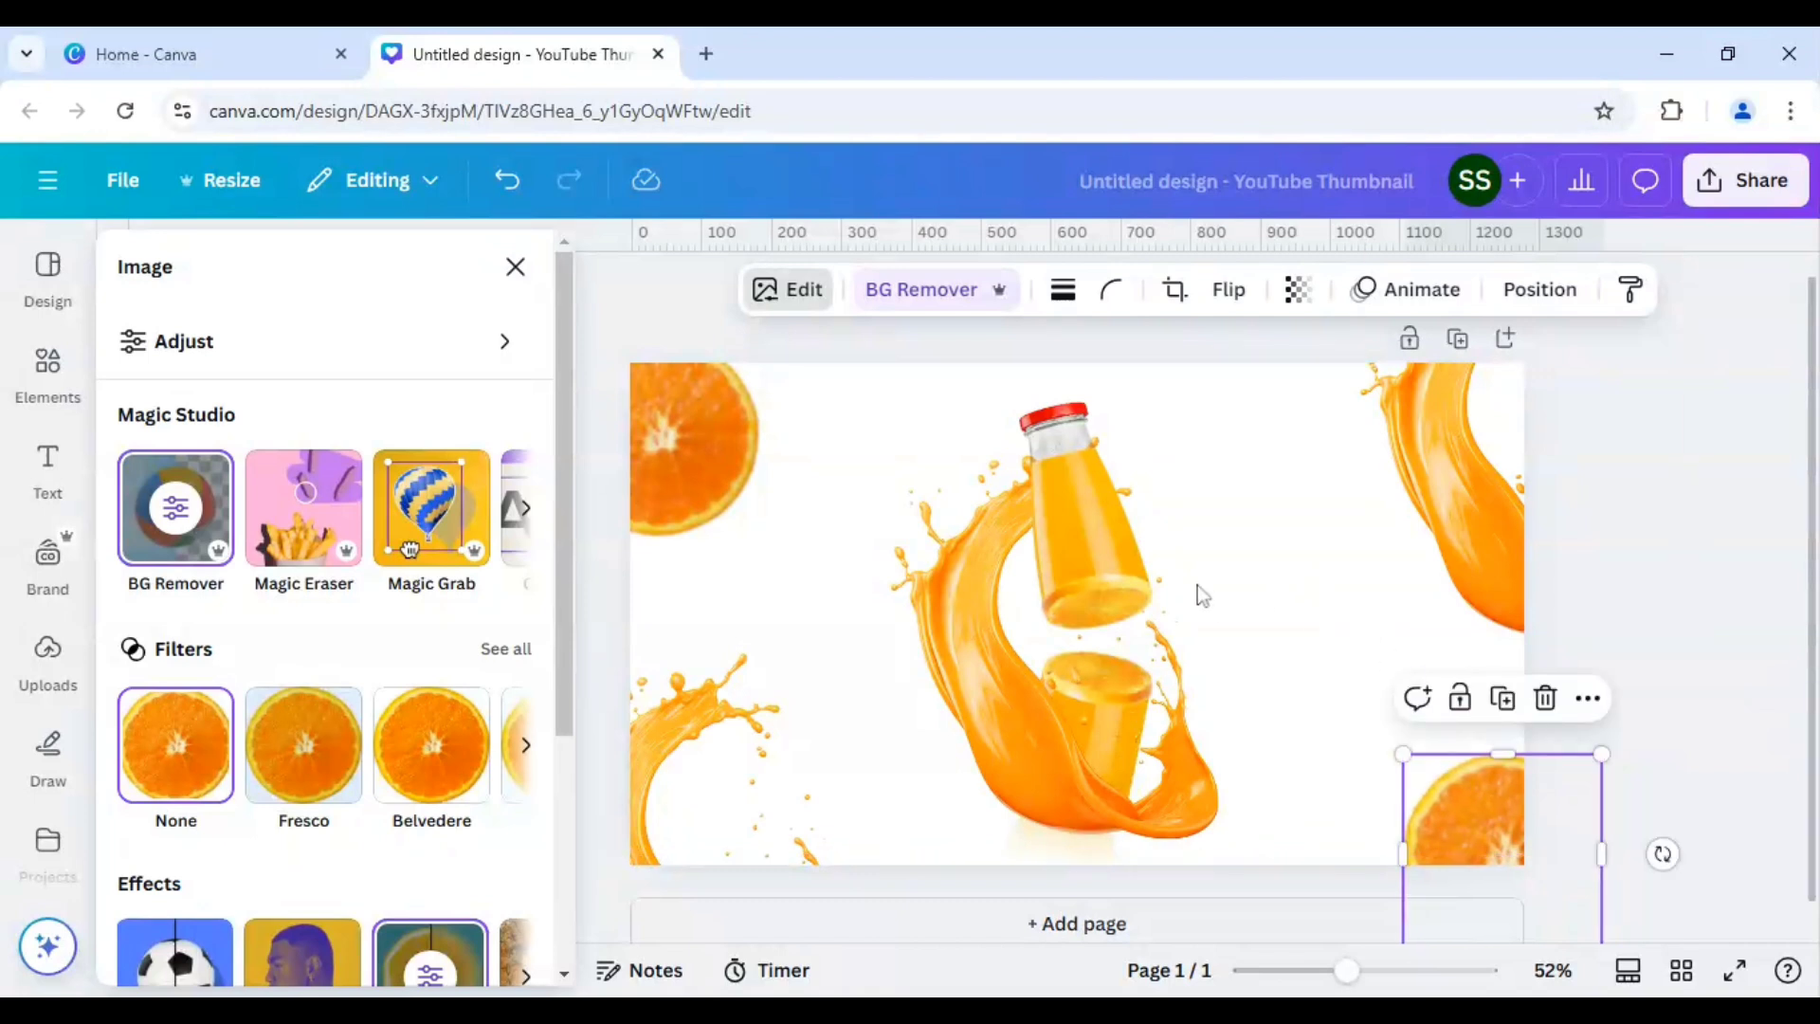
pyautogui.click(1263, 582)
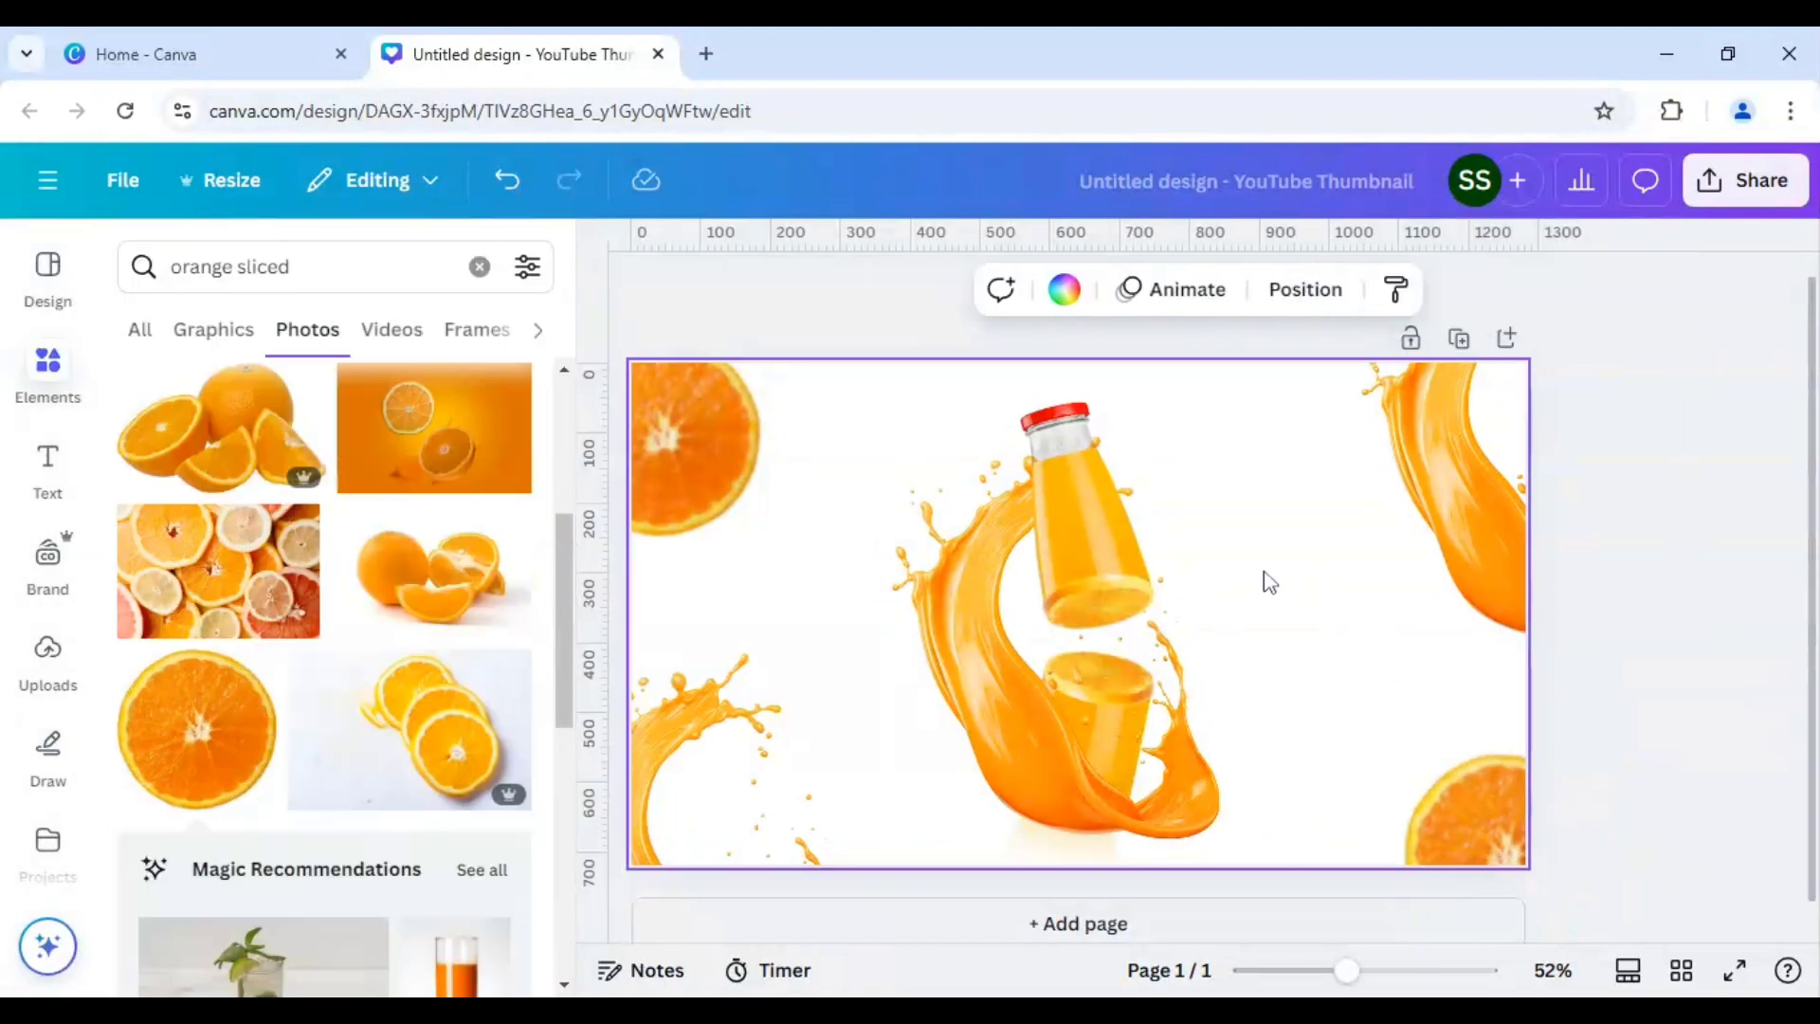
# - Fill the page background with the dark orange #F87108 photo colour and turn the fill into a gradient
pyautogui.click(1063, 289)
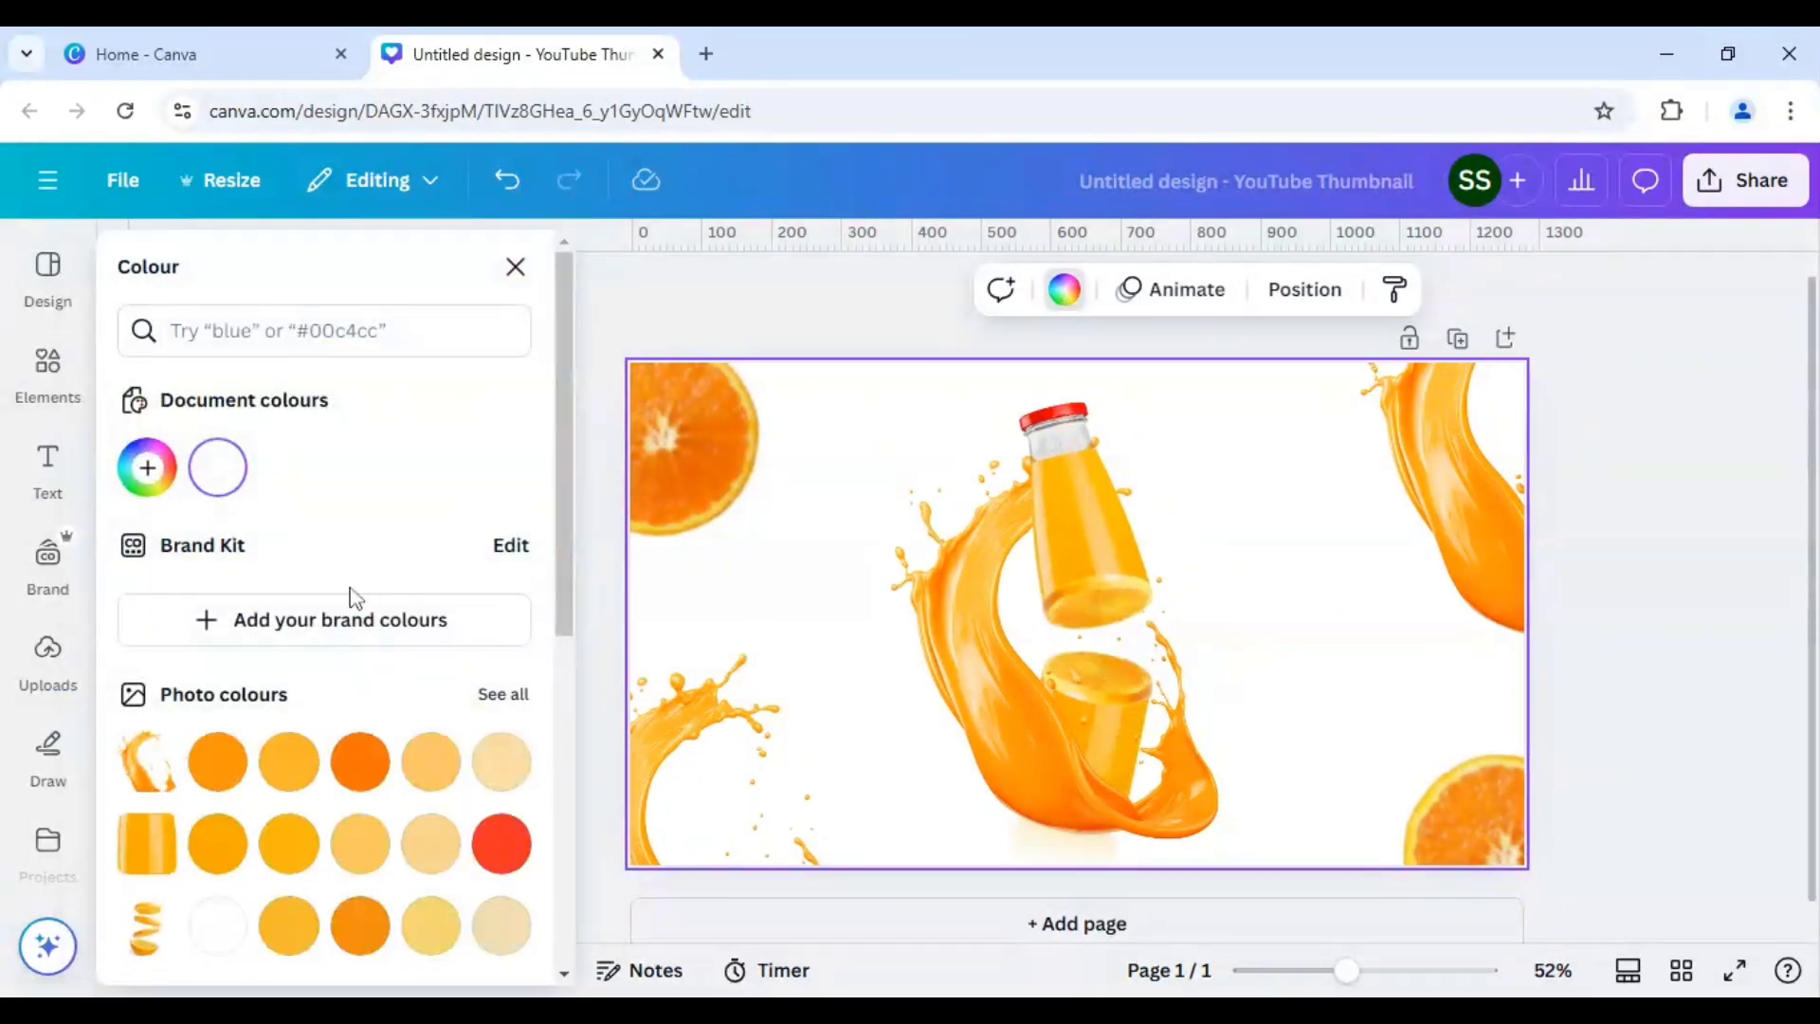
pyautogui.click(361, 763)
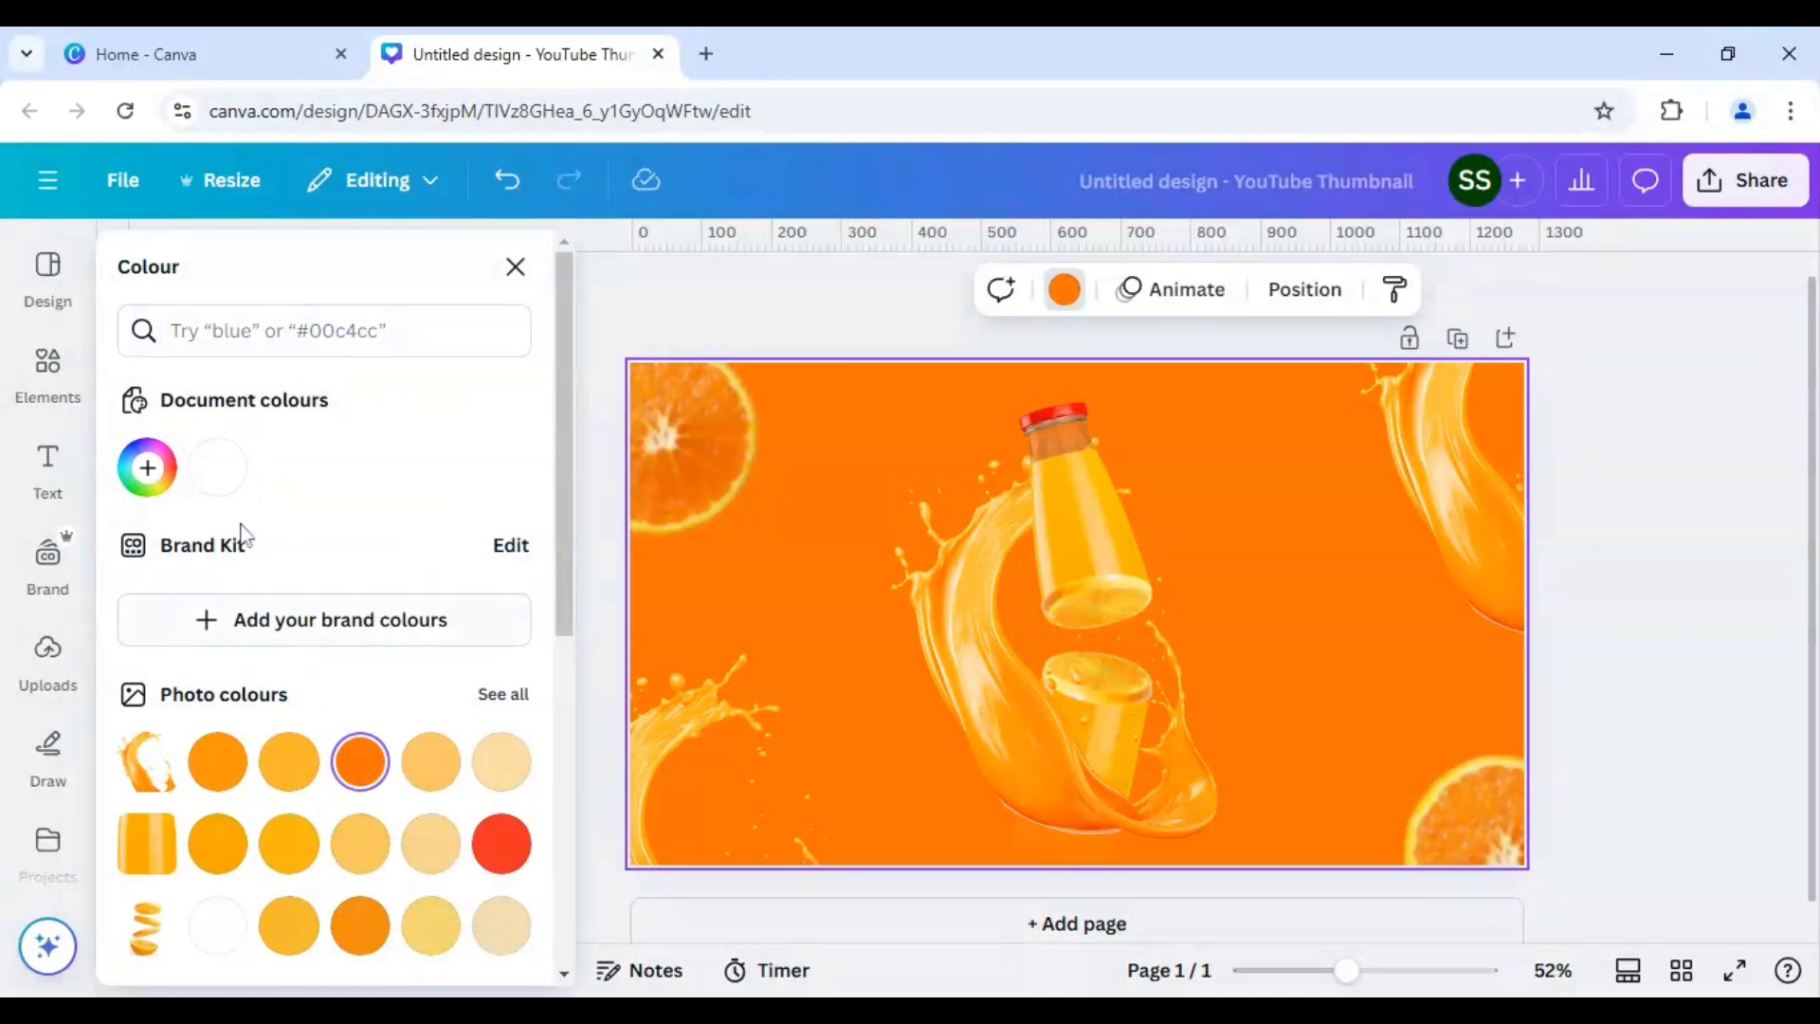
pyautogui.click(149, 470)
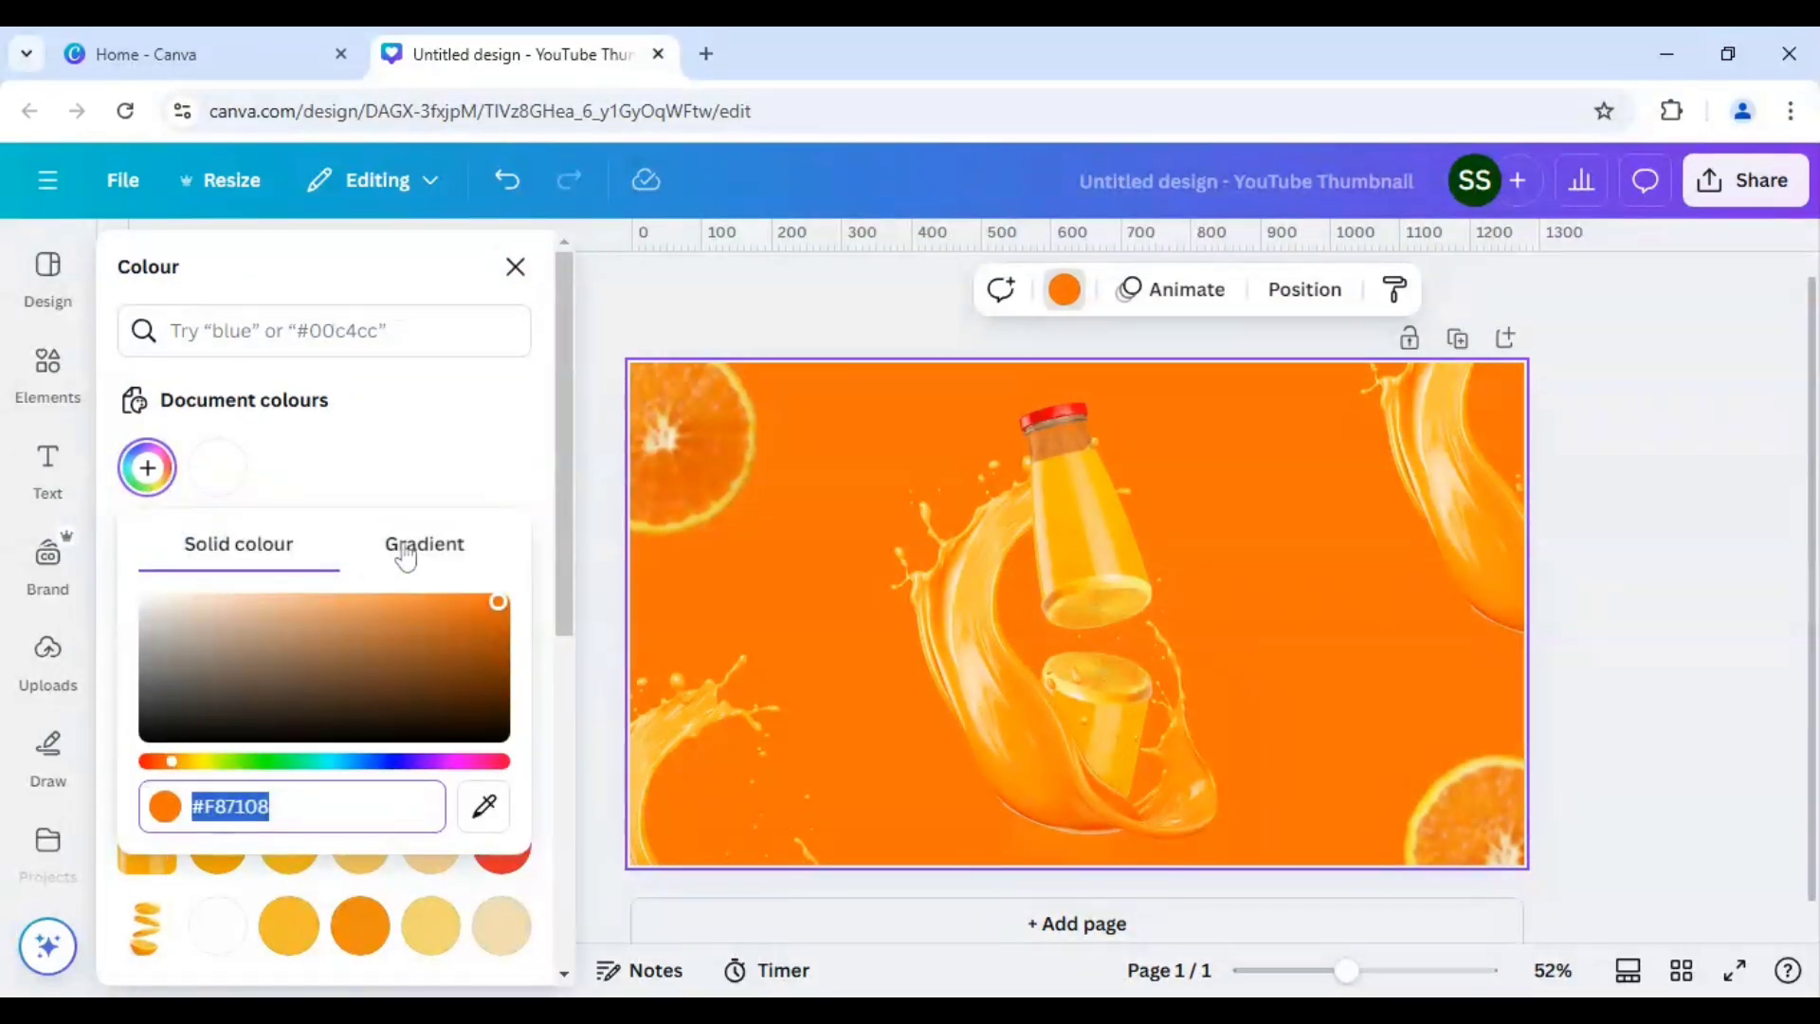
pyautogui.click(405, 556)
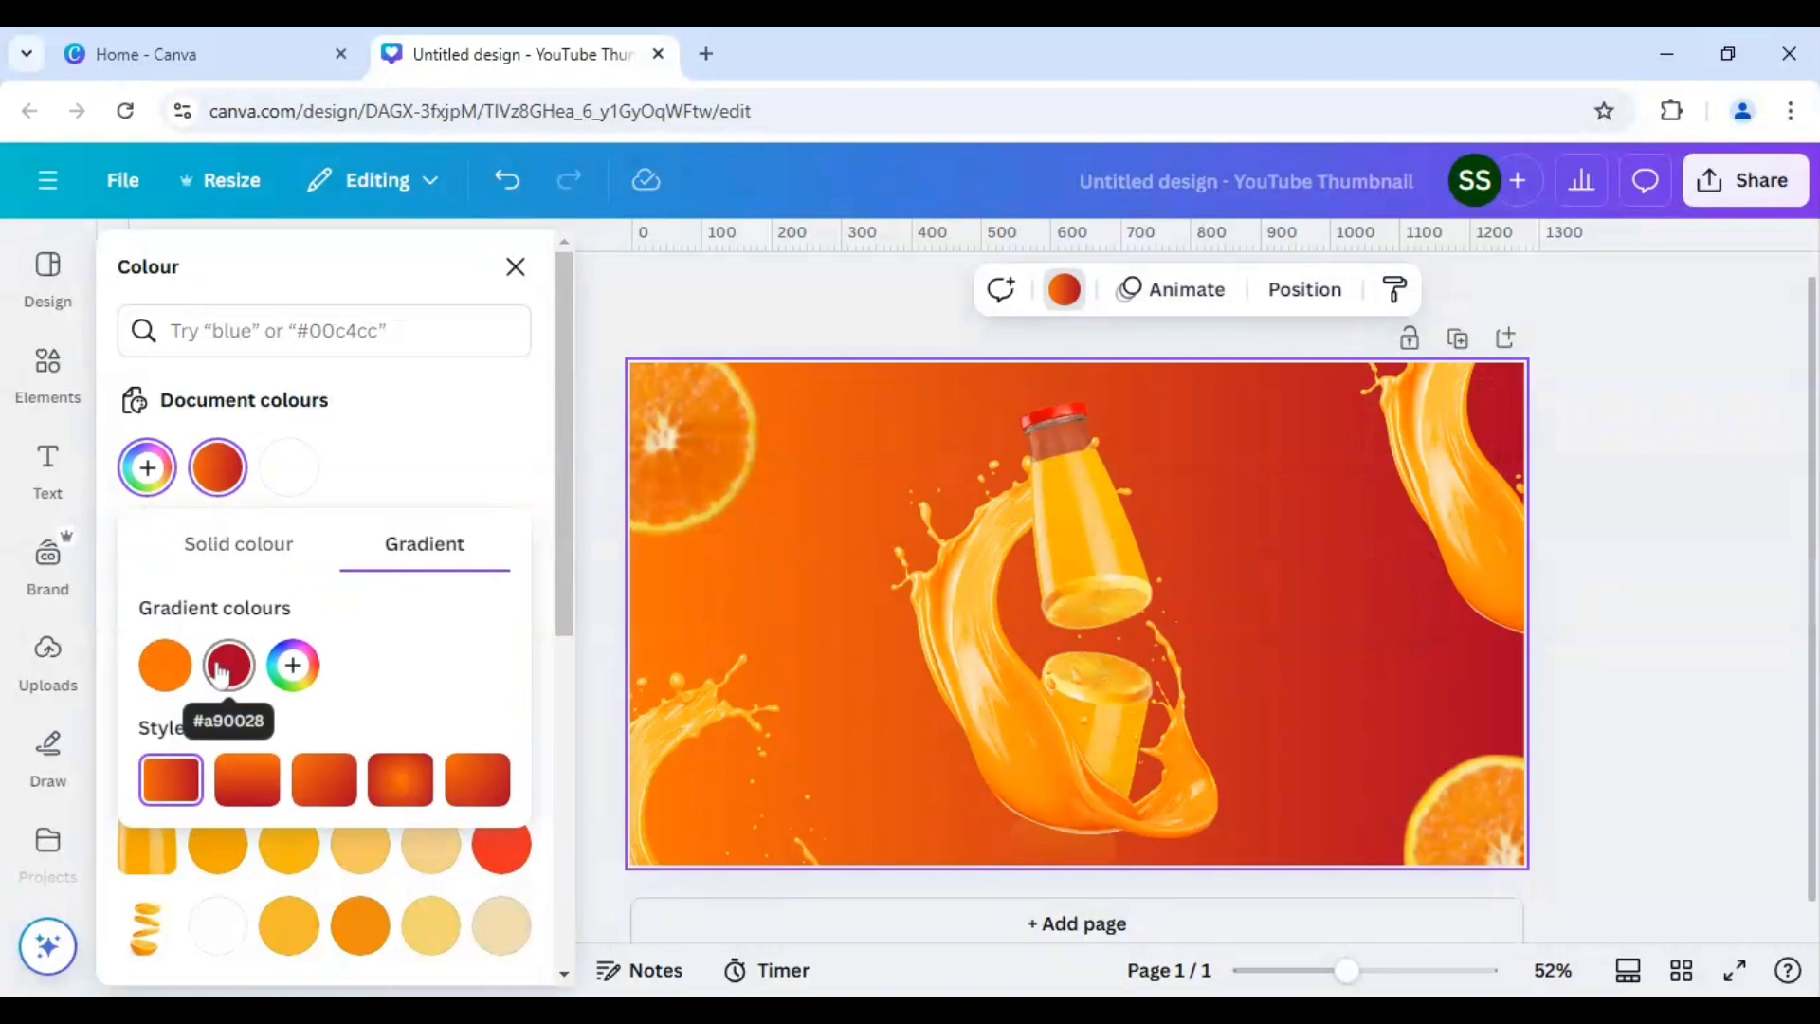
# - Change the background gradient's dark red to white #FFFFFF, make white the first colour and apply the radial style
pyautogui.click(226, 669)
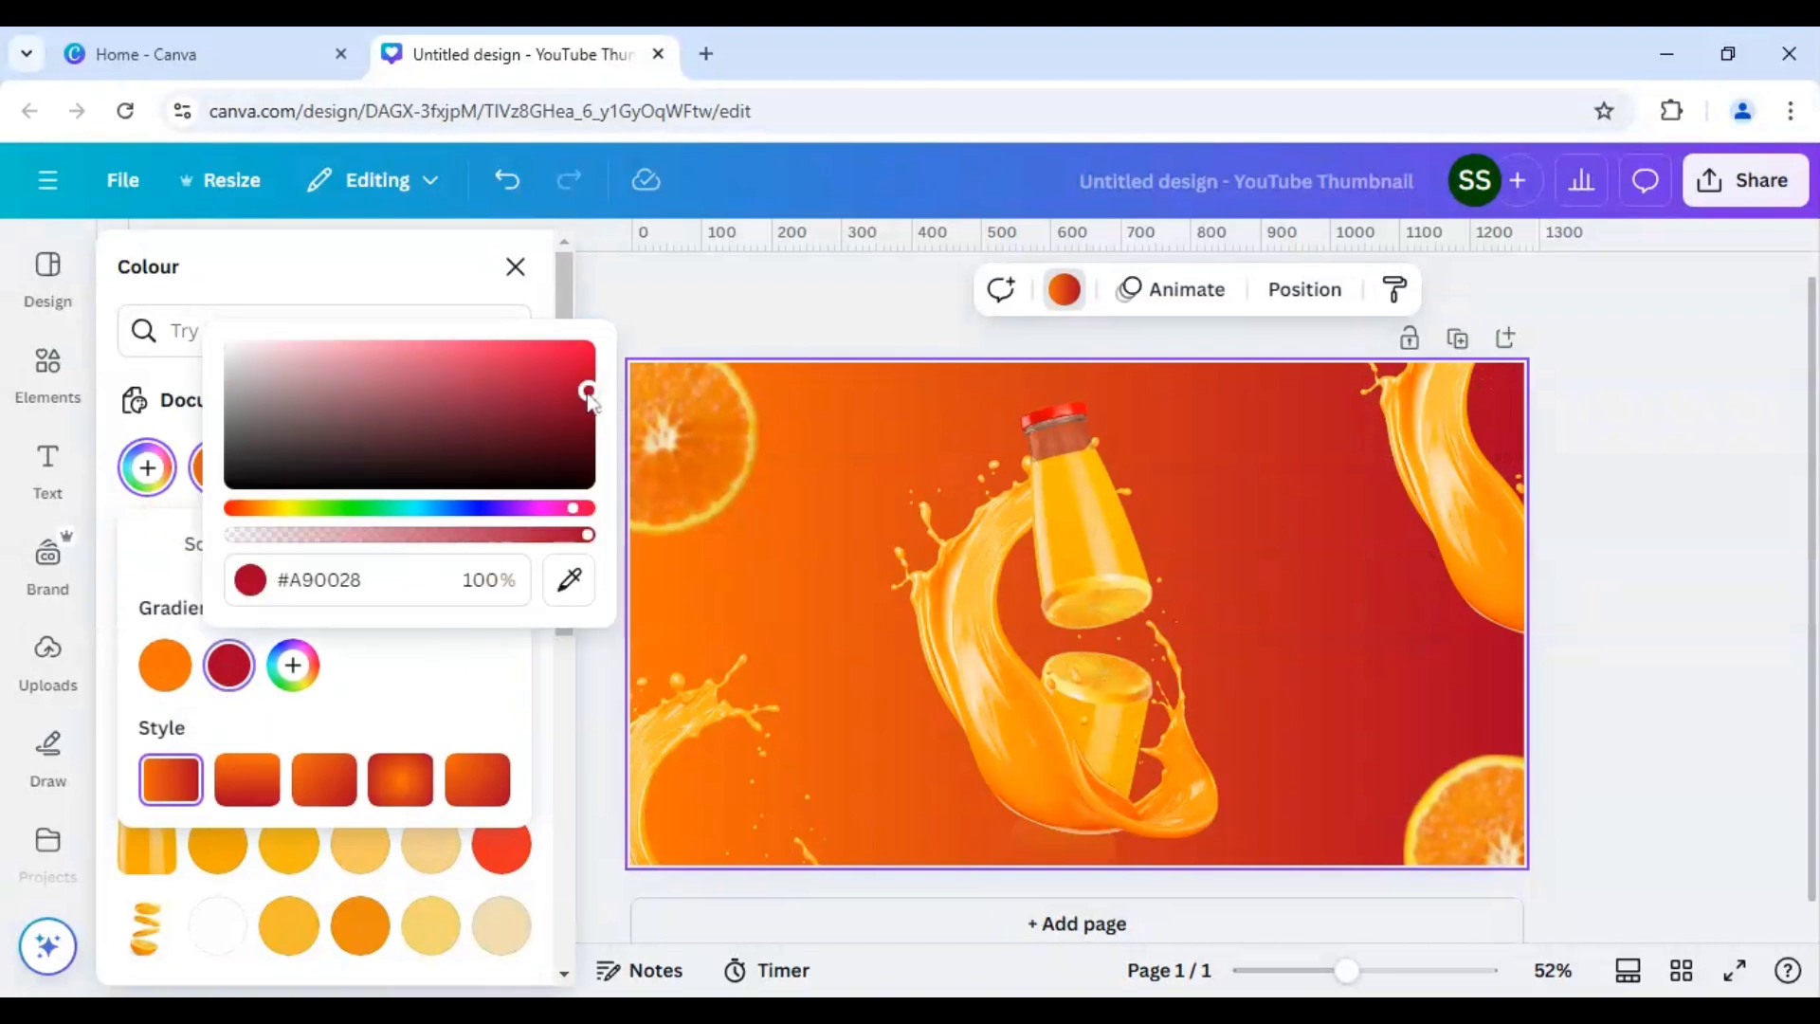
pyautogui.moveTo(588, 391); pyautogui.dragTo(221, 352)
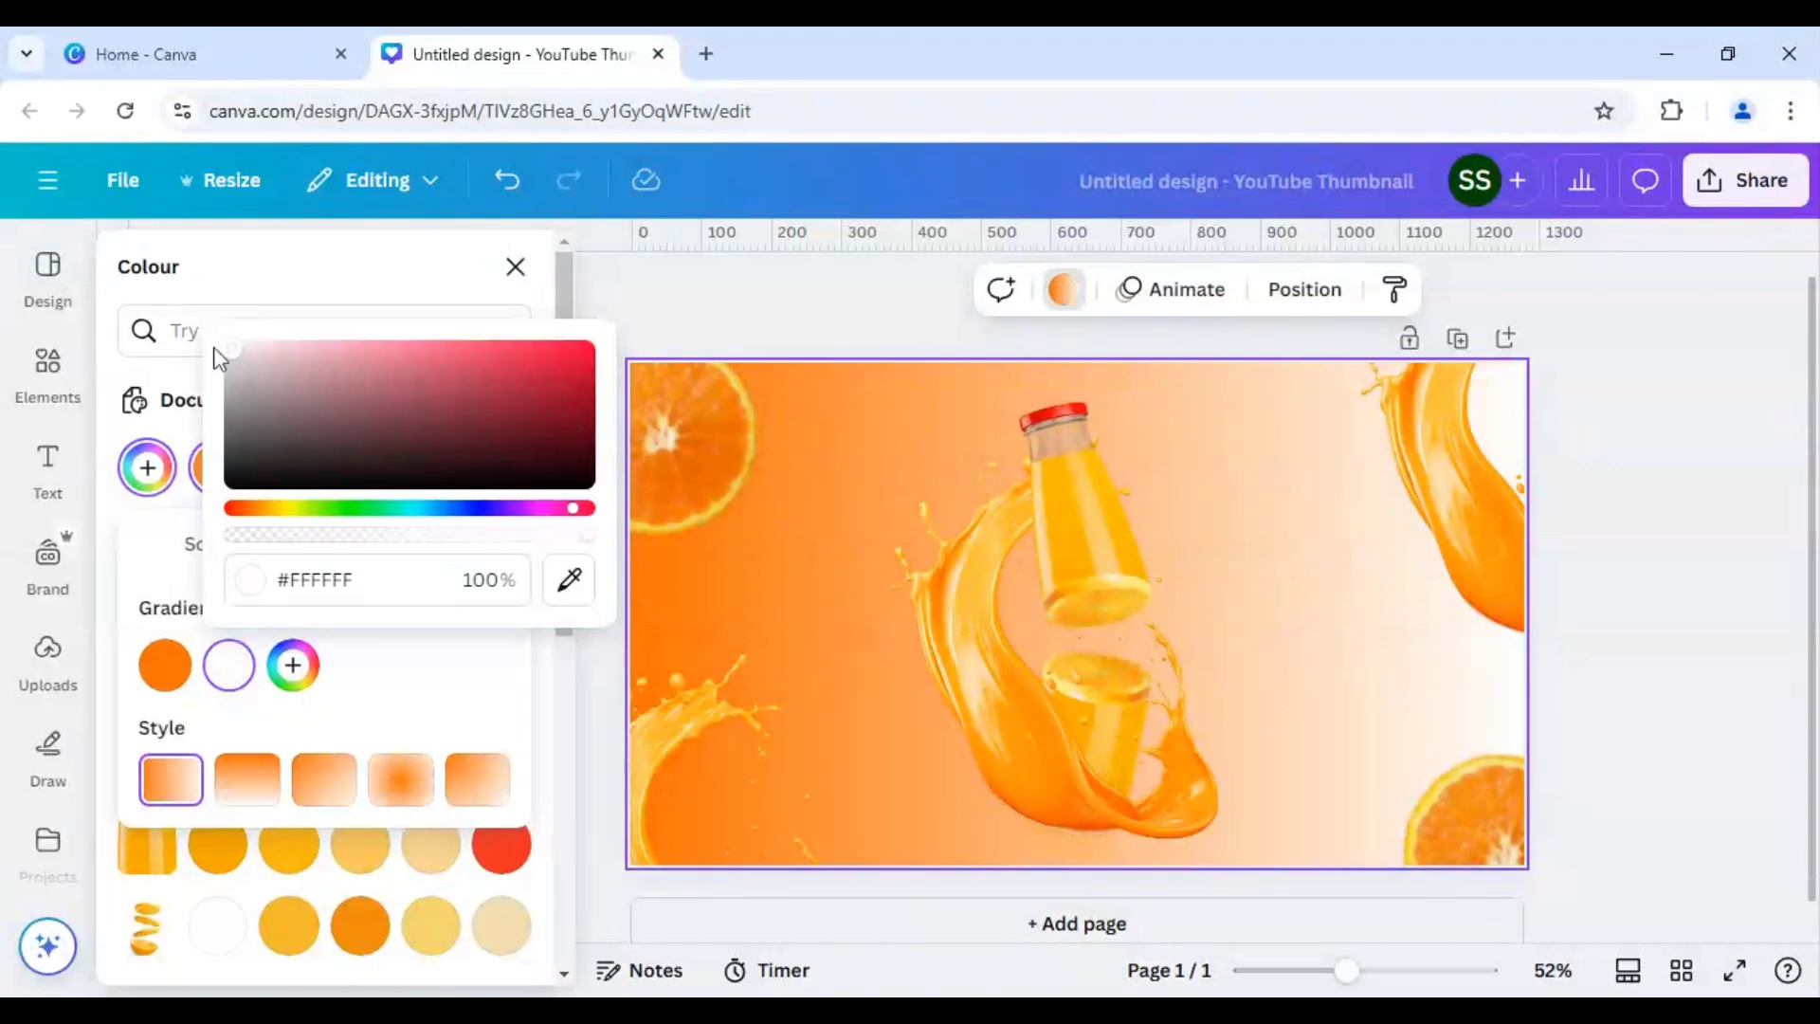
pyautogui.click(385, 719)
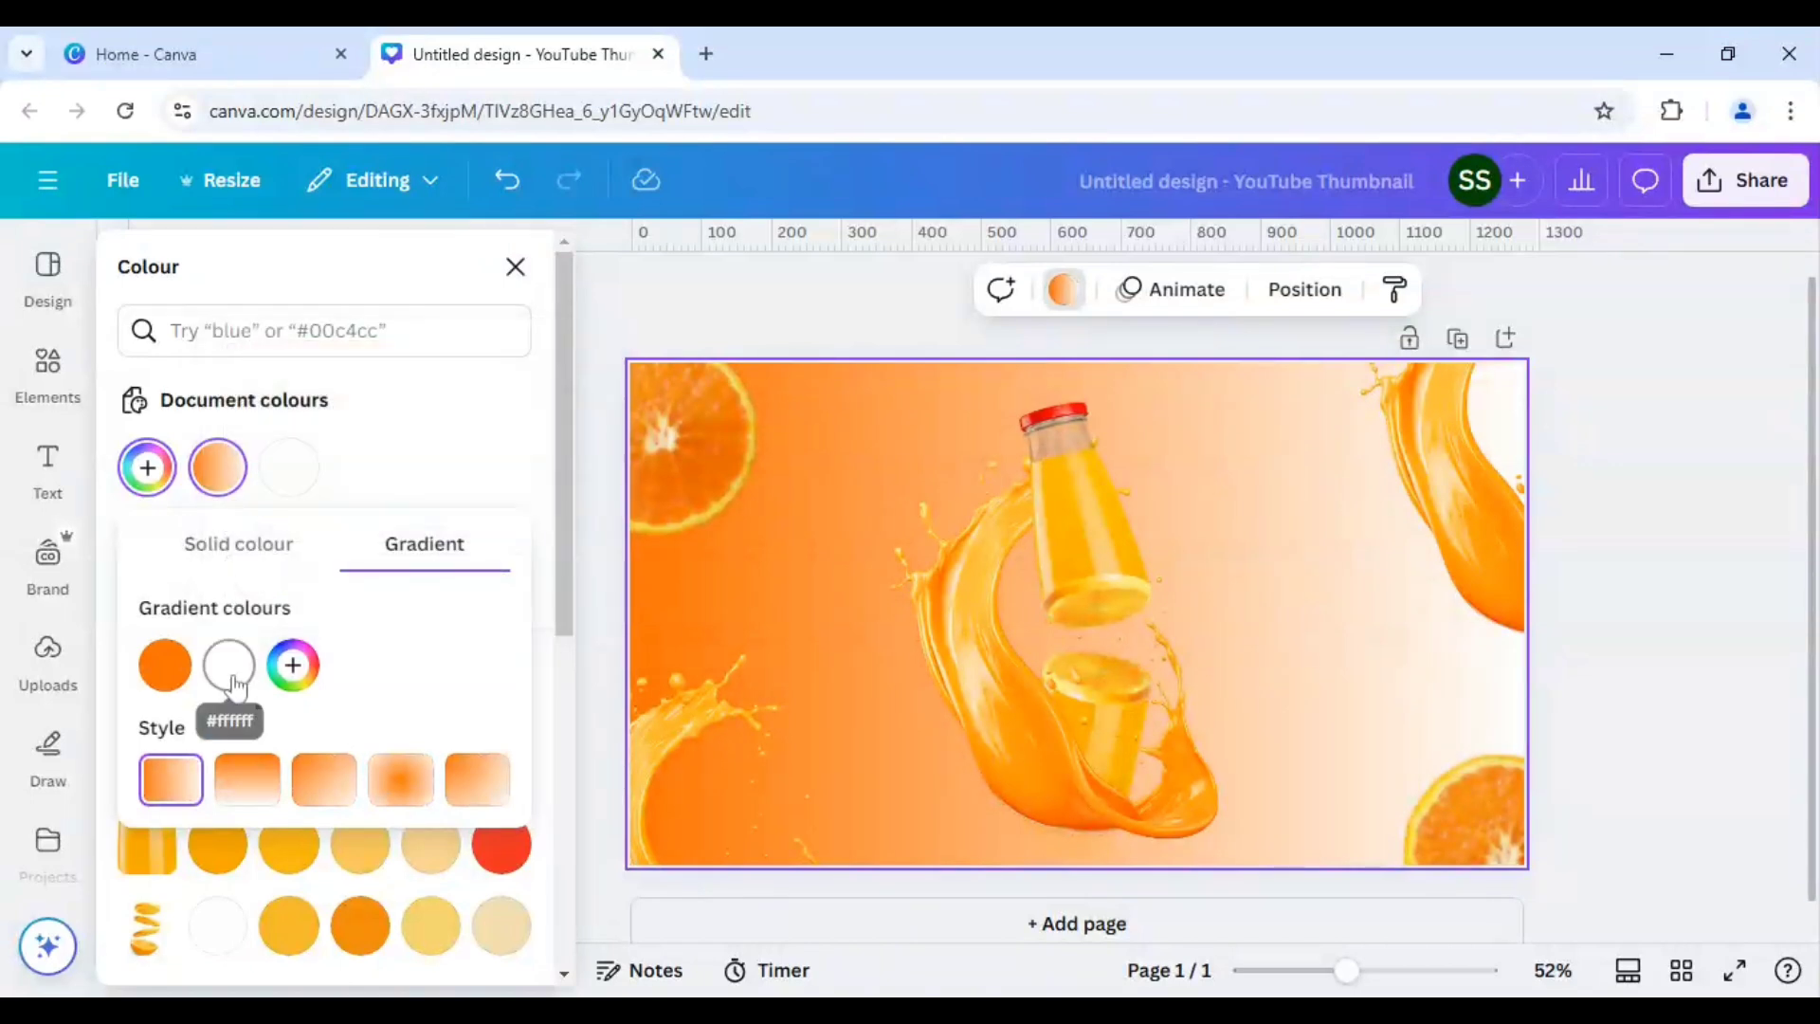
pyautogui.moveTo(235, 685); pyautogui.dragTo(156, 675)
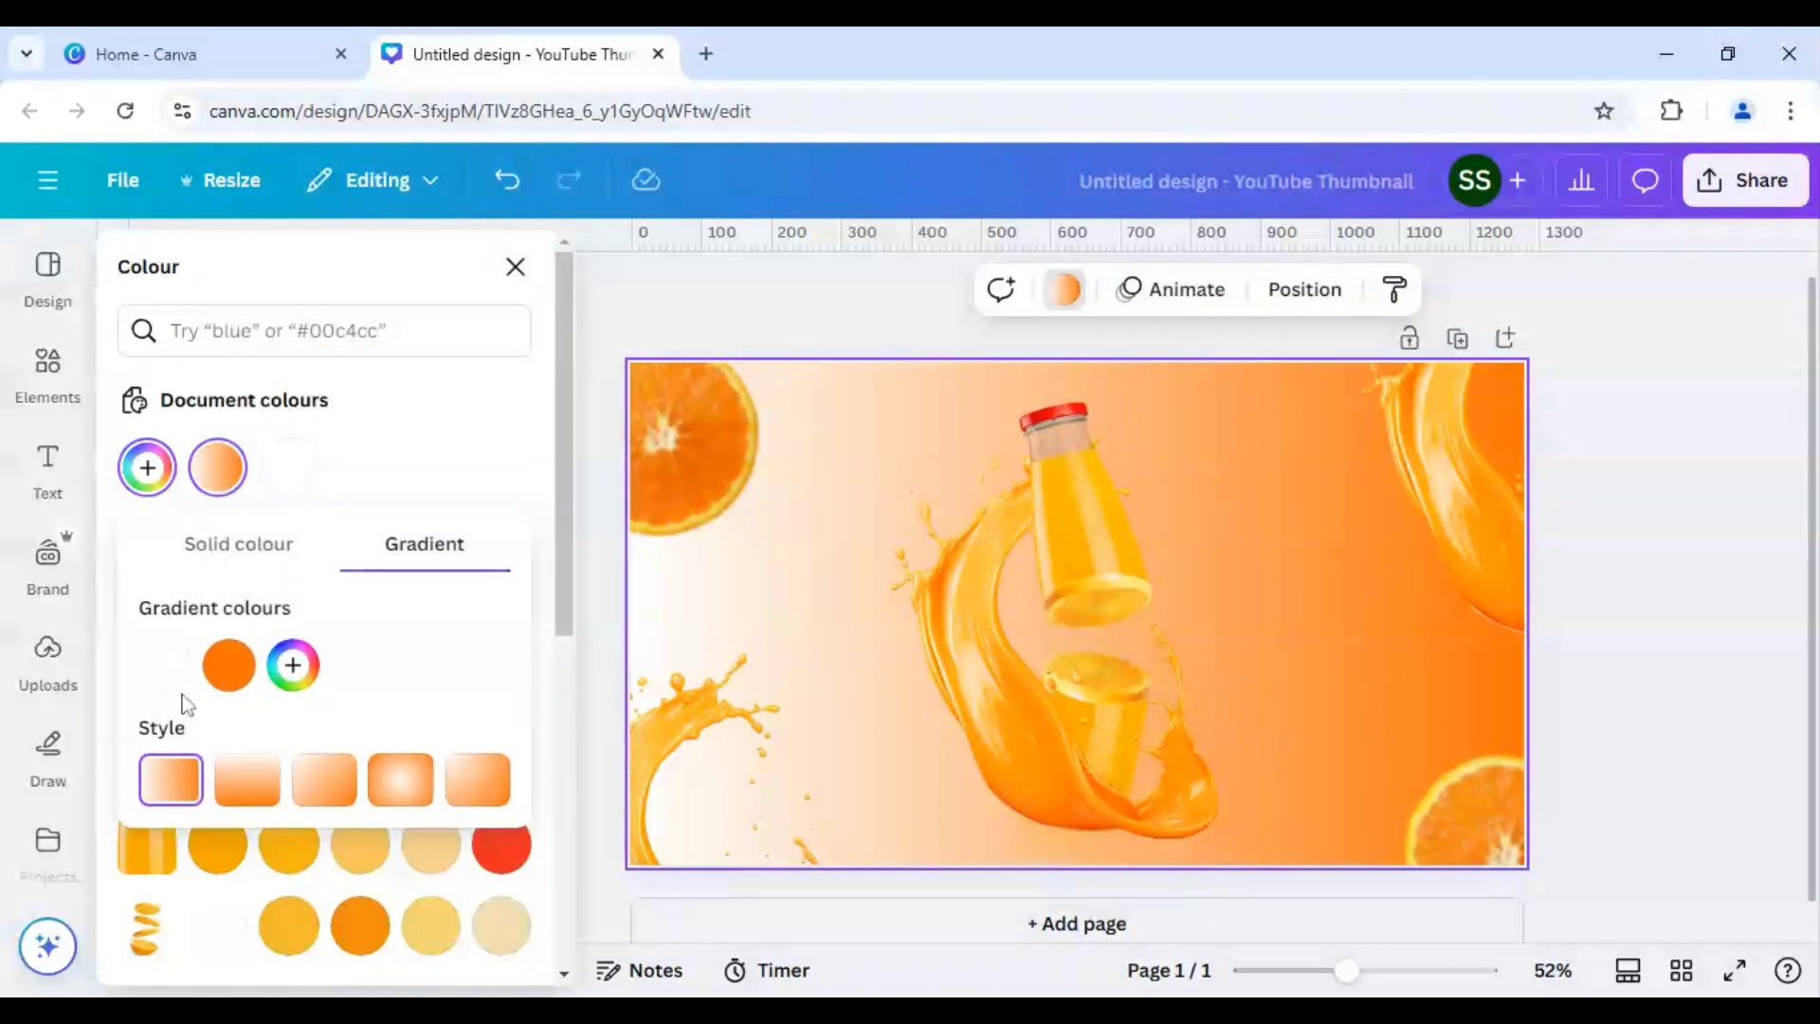
pyautogui.click(402, 787)
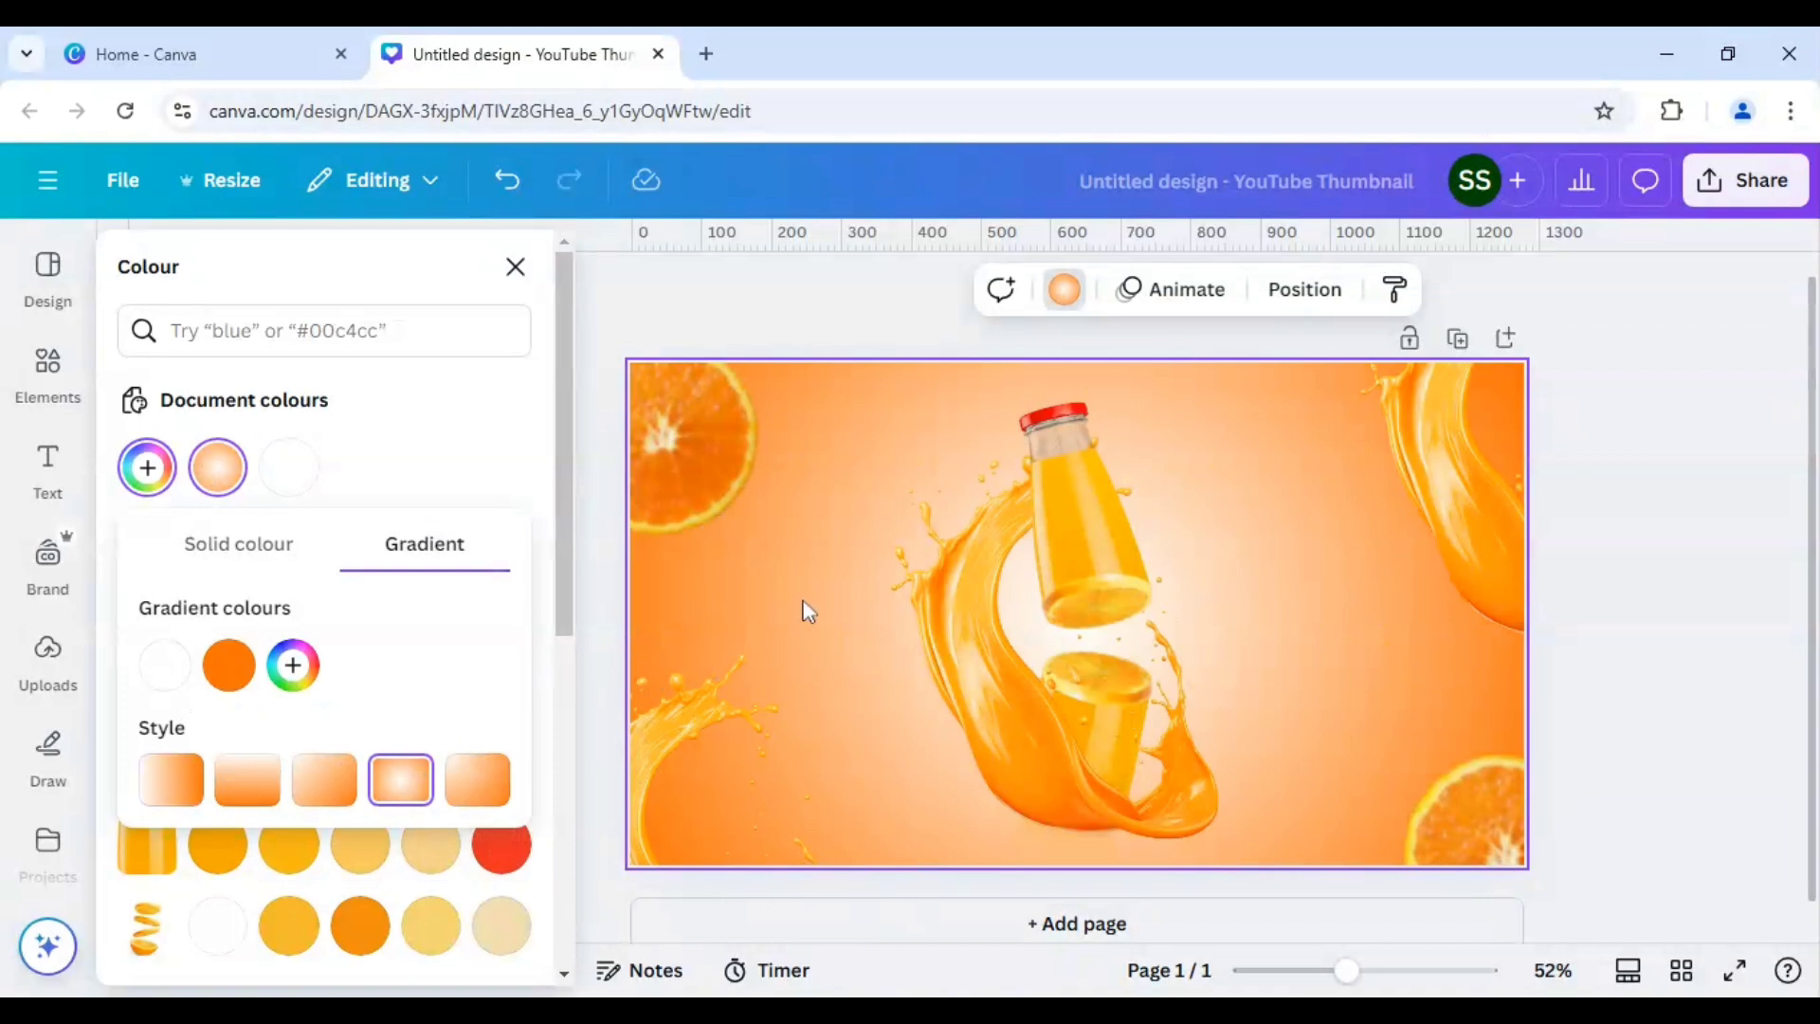
# - Darken the background gradient's orange colour to #DD5406
pyautogui.click(228, 664)
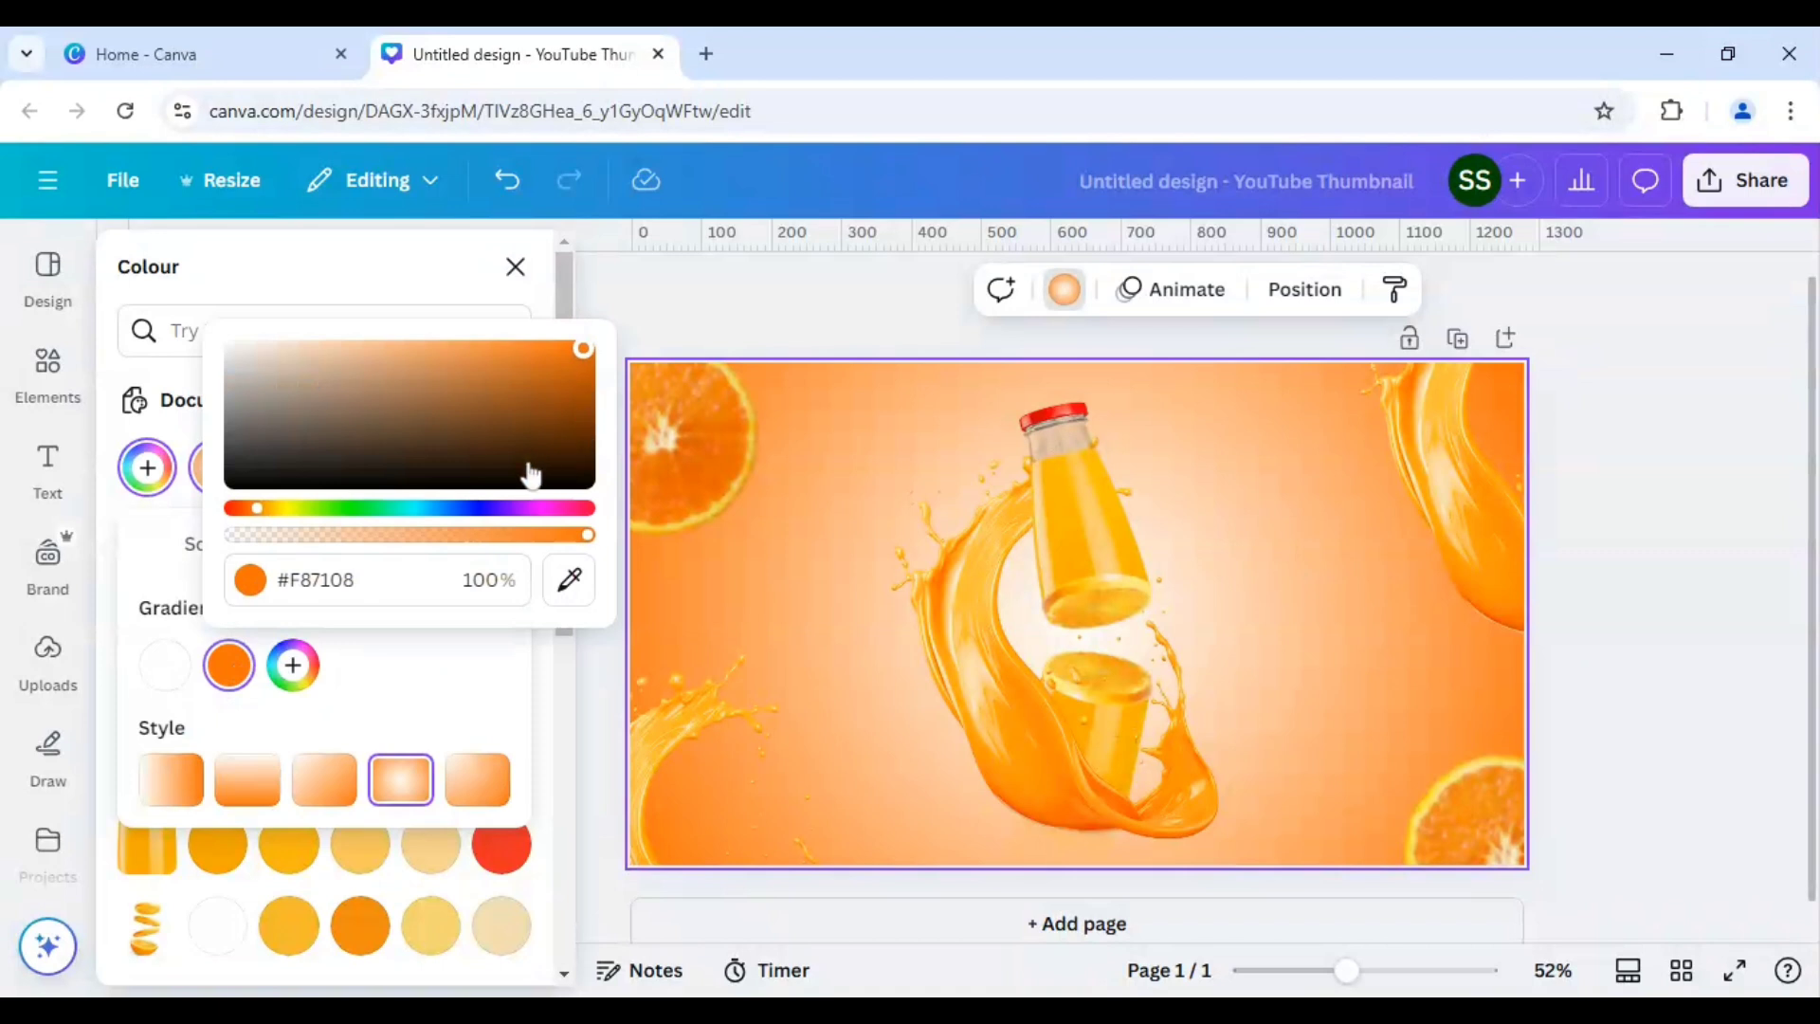
pyautogui.moveTo(259, 513); pyautogui.dragTo(252, 514)
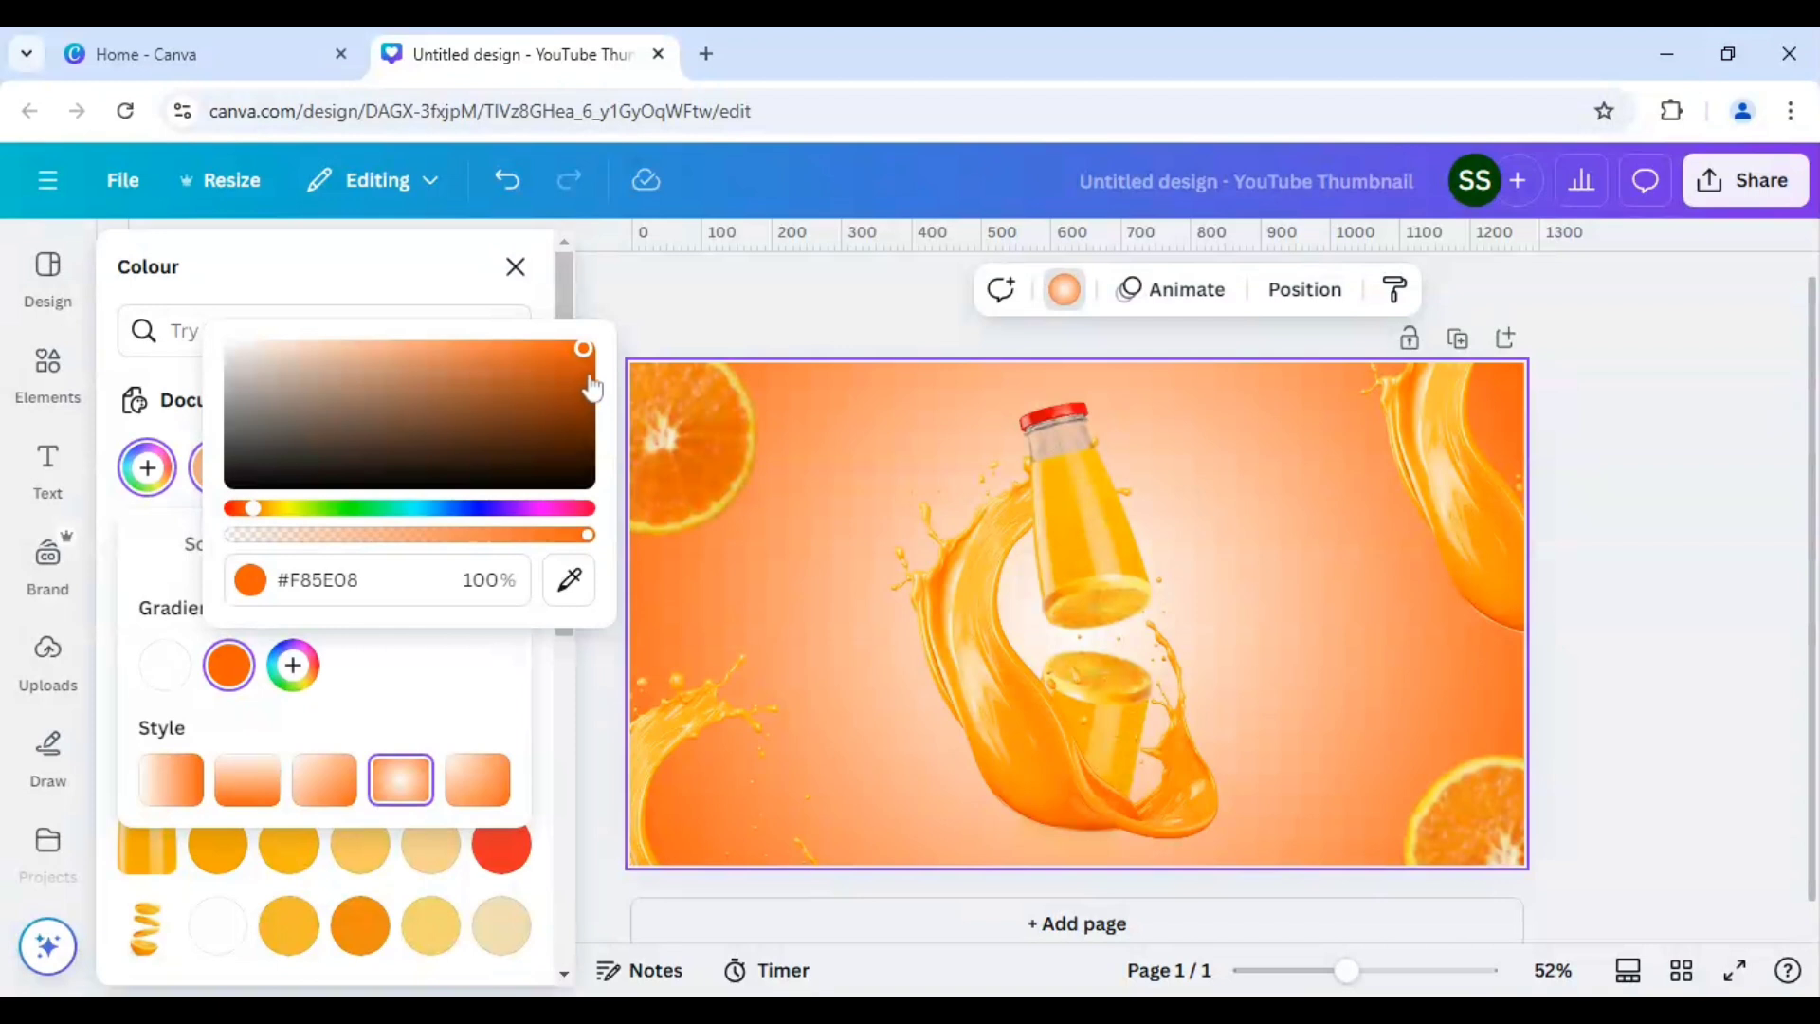
pyautogui.moveTo(584, 349); pyautogui.dragTo(584, 360)
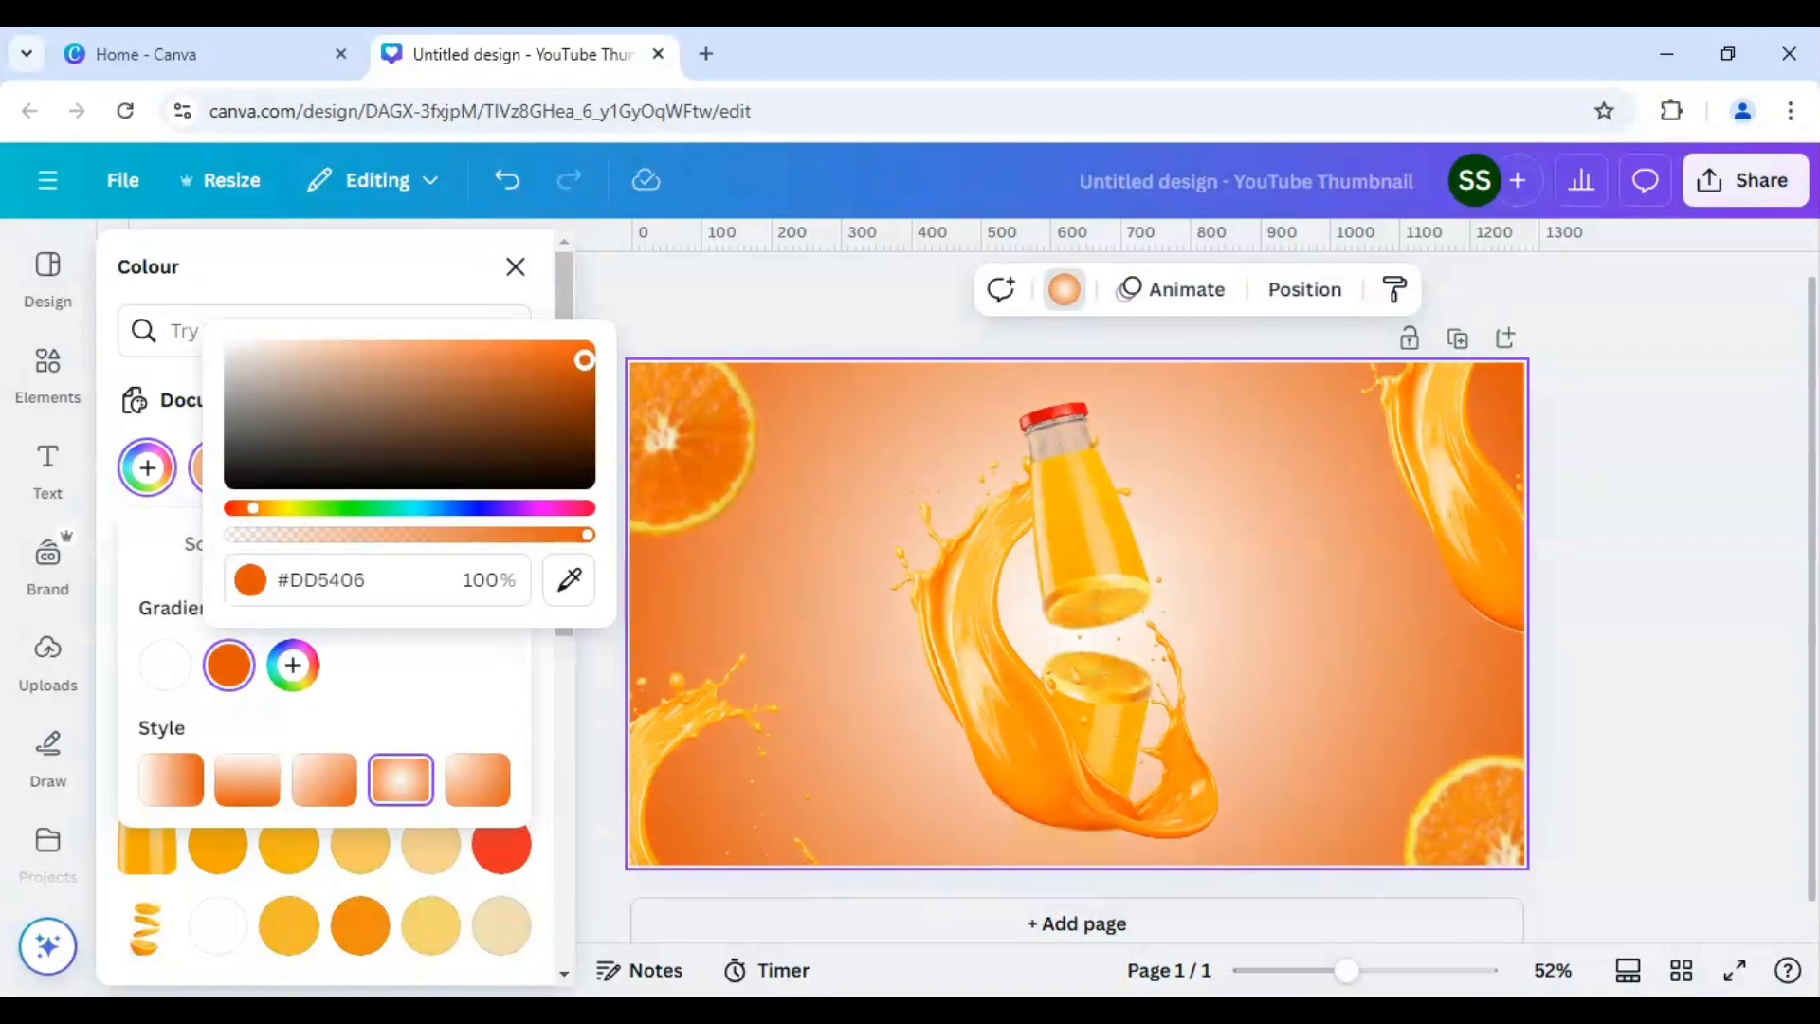
pyautogui.click(493, 682)
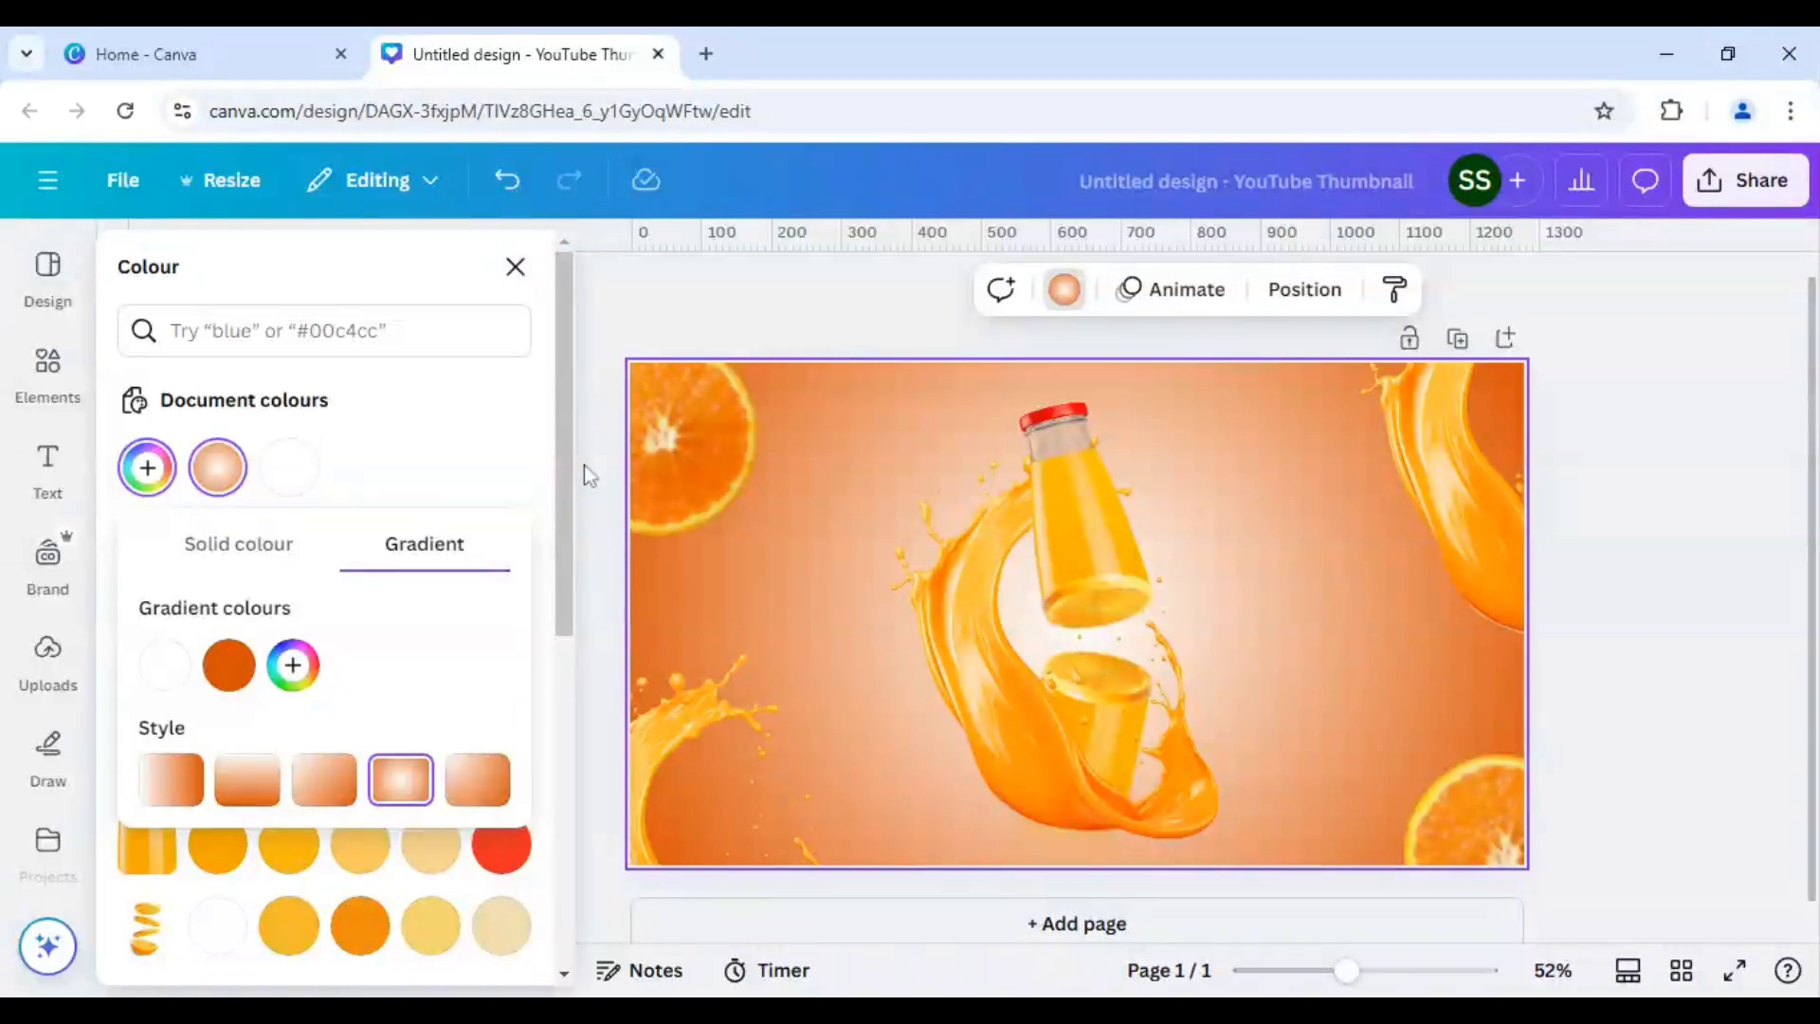
# - Search the elements for "green leaves" and add the basil leaves photo to the page
pyautogui.click(49, 365)
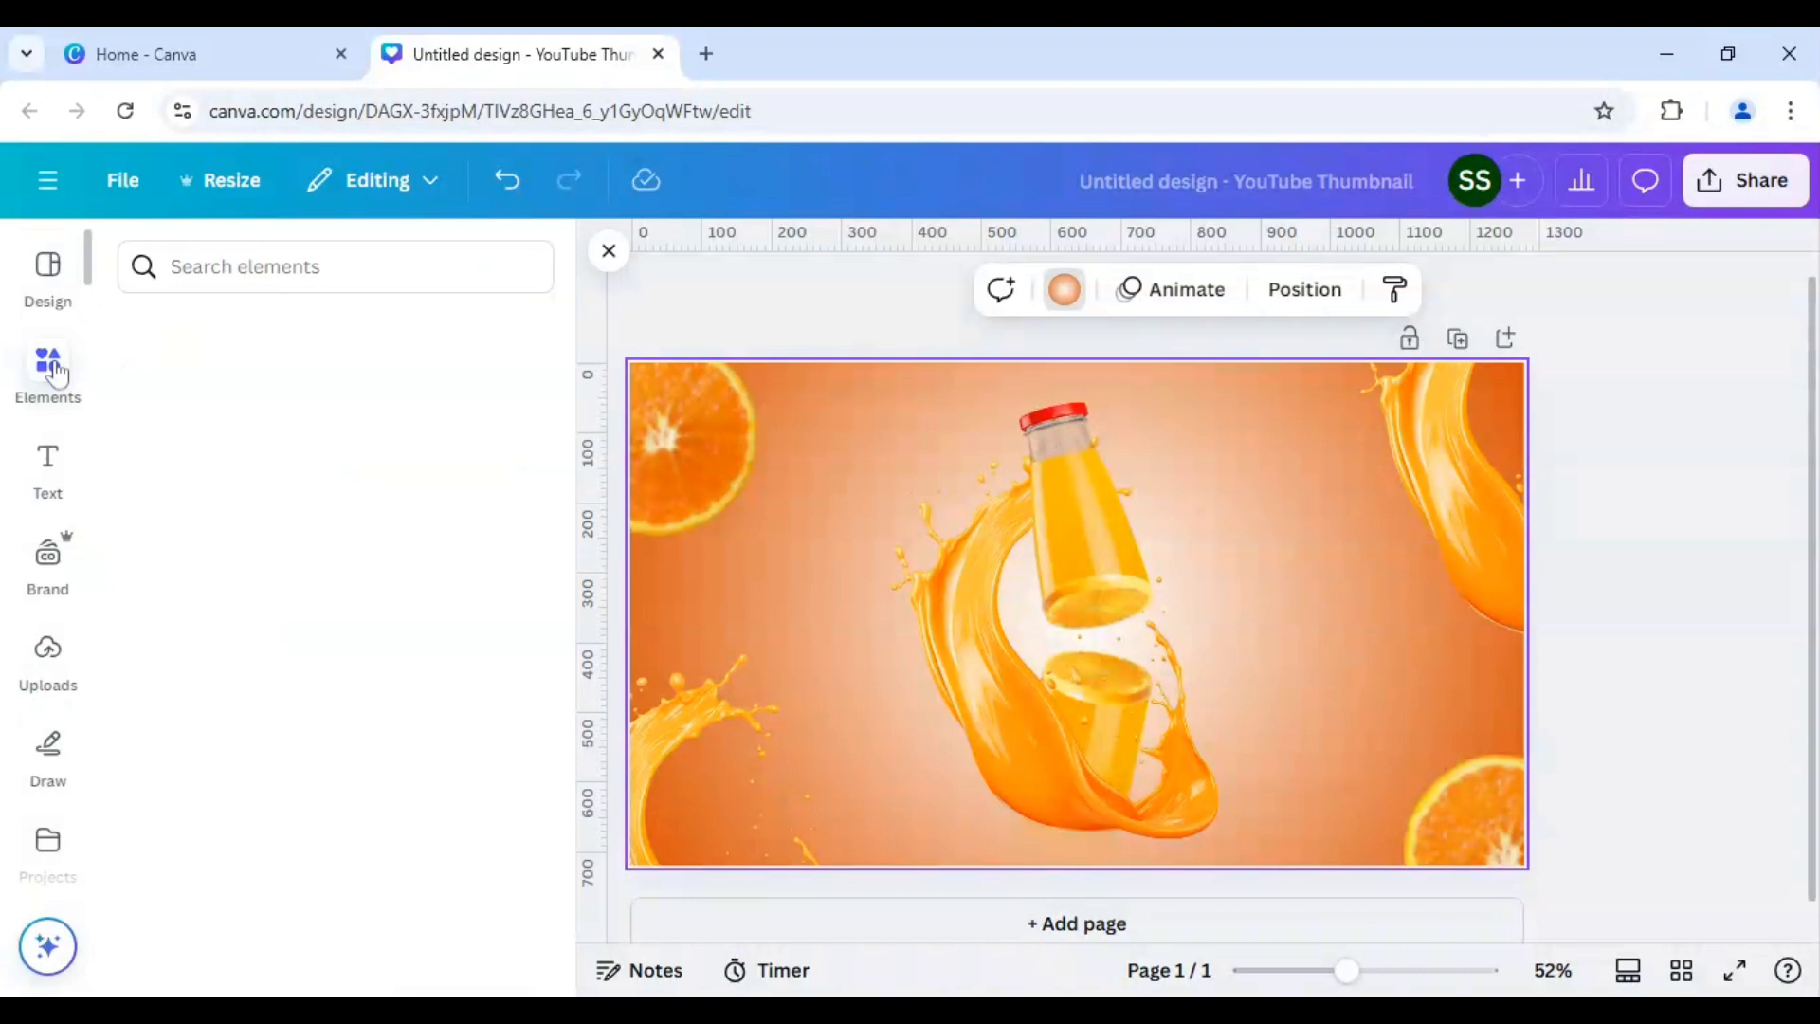
pyautogui.click(294, 275)
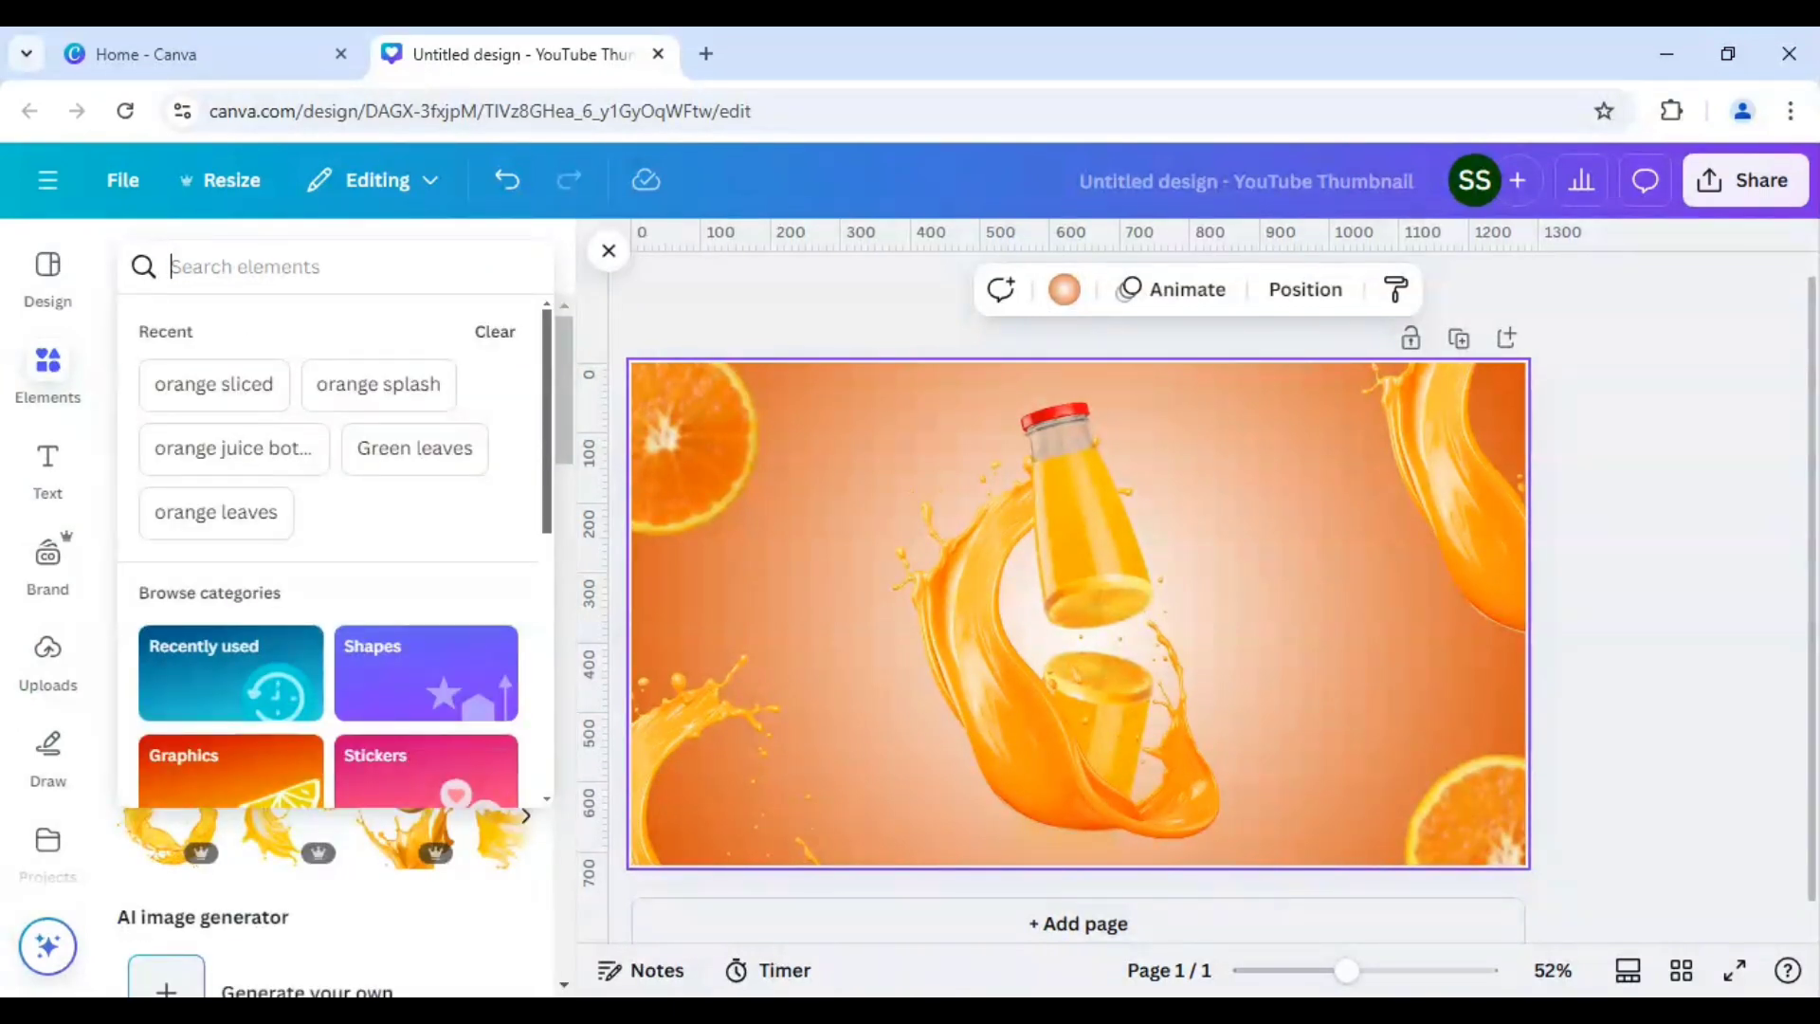
pyautogui.write('green leaves')
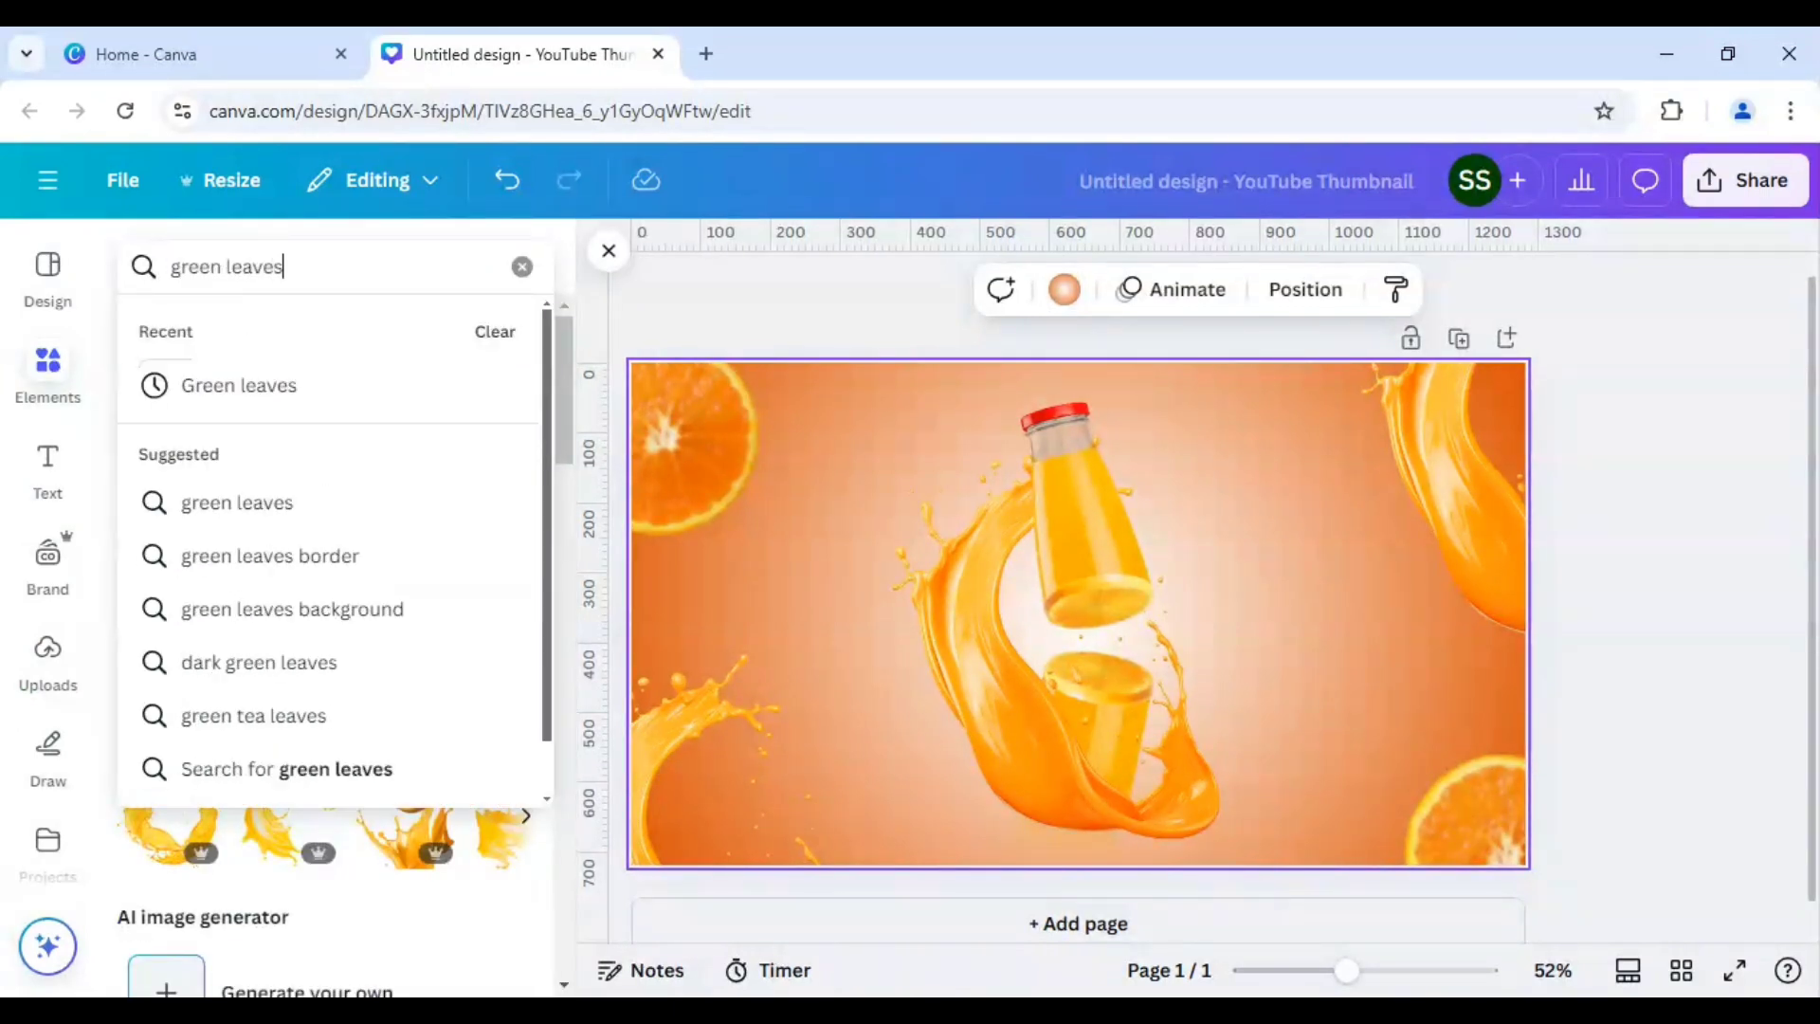
pyautogui.press('Return')
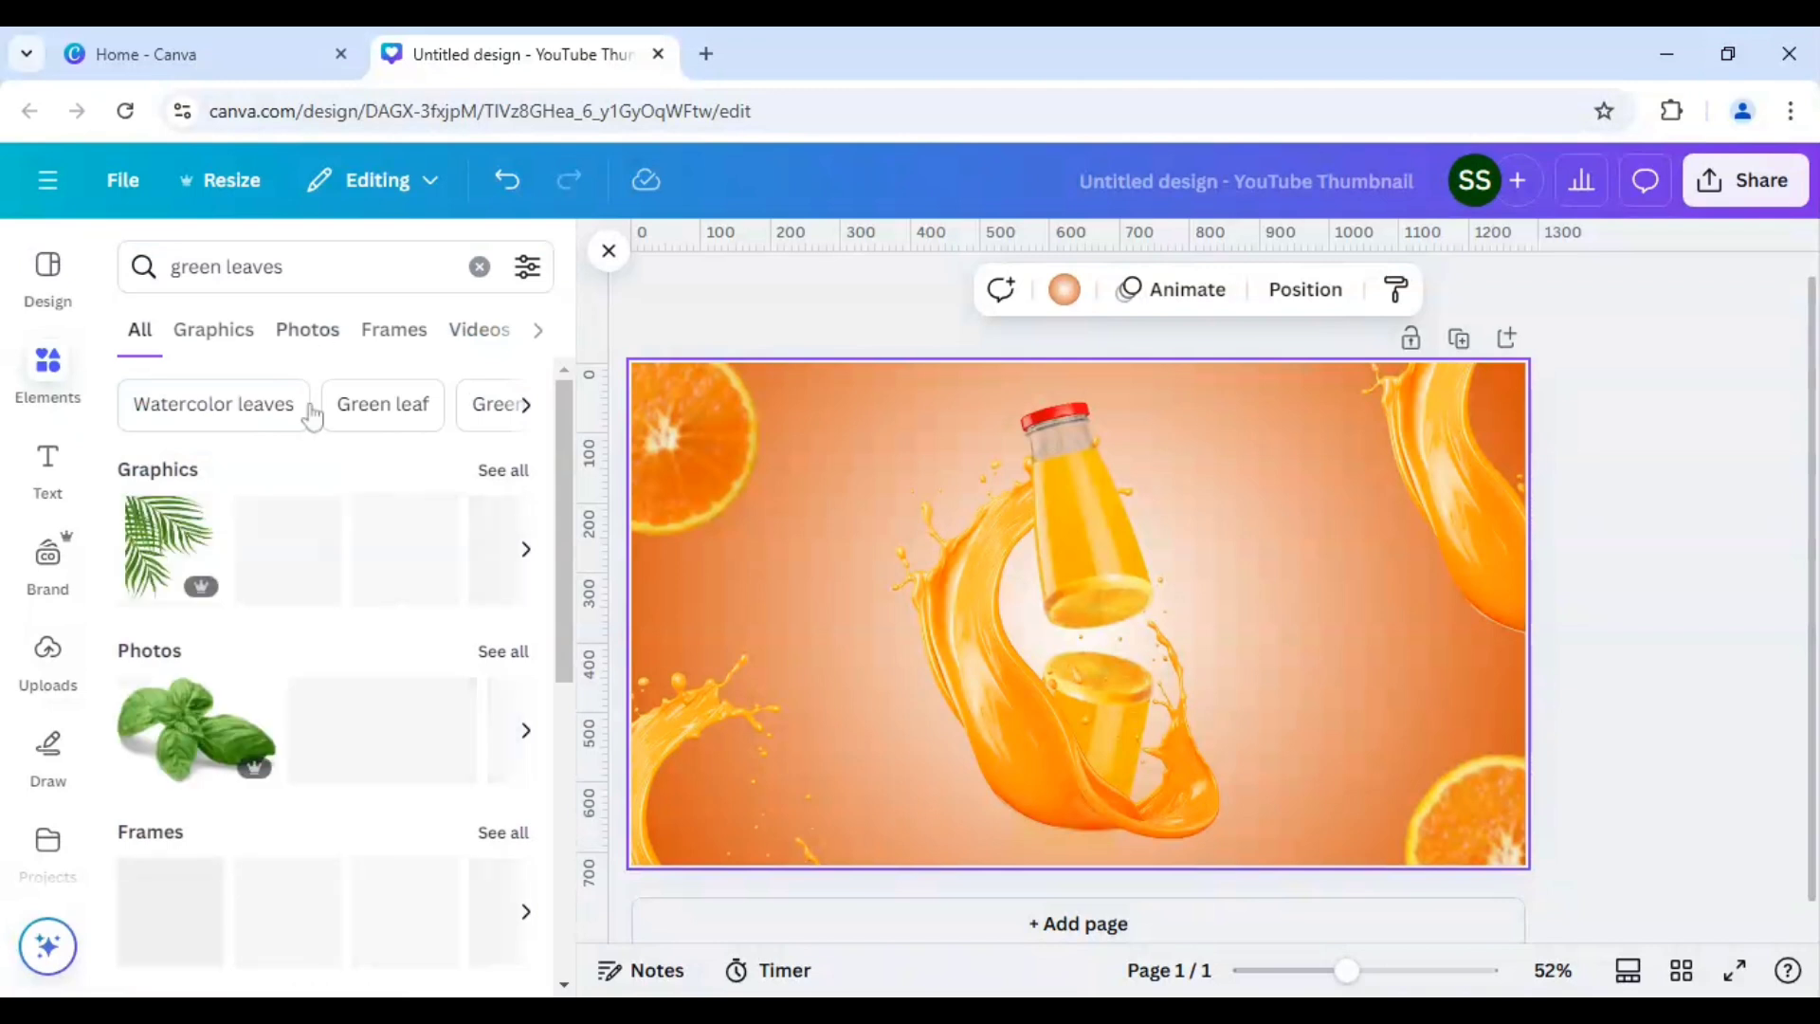
pyautogui.click(503, 651)
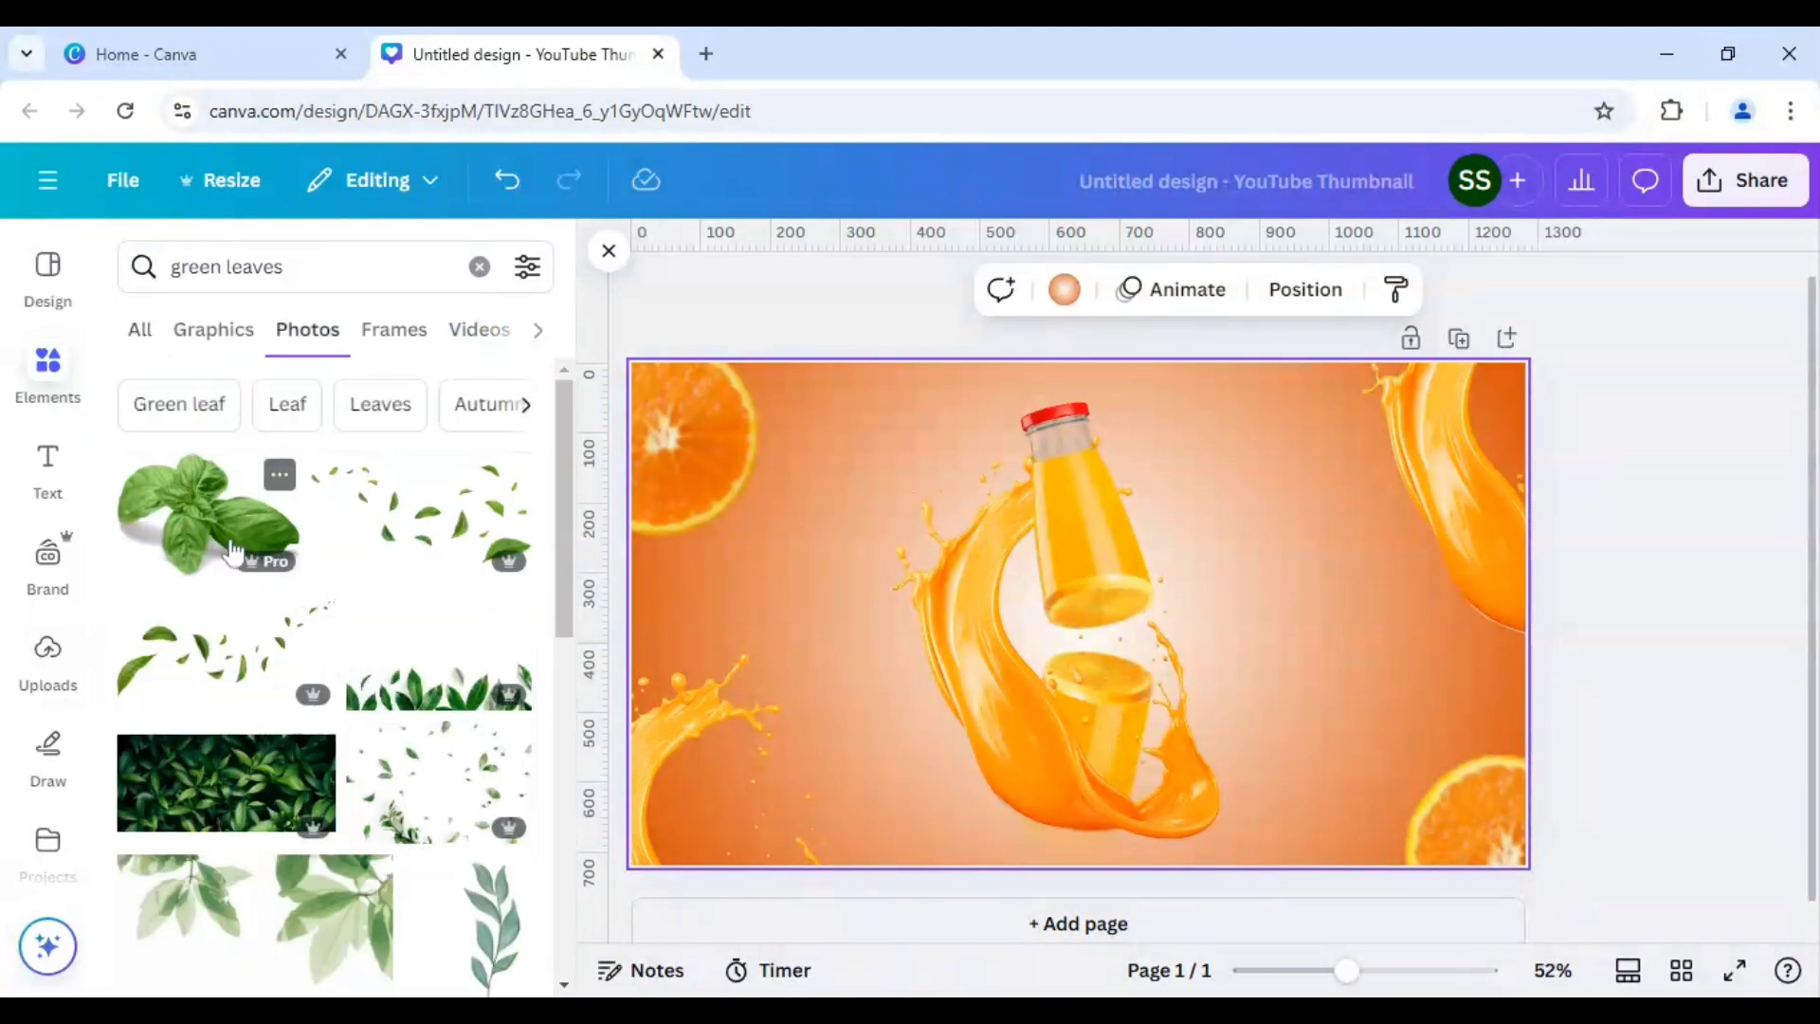
pyautogui.click(225, 549)
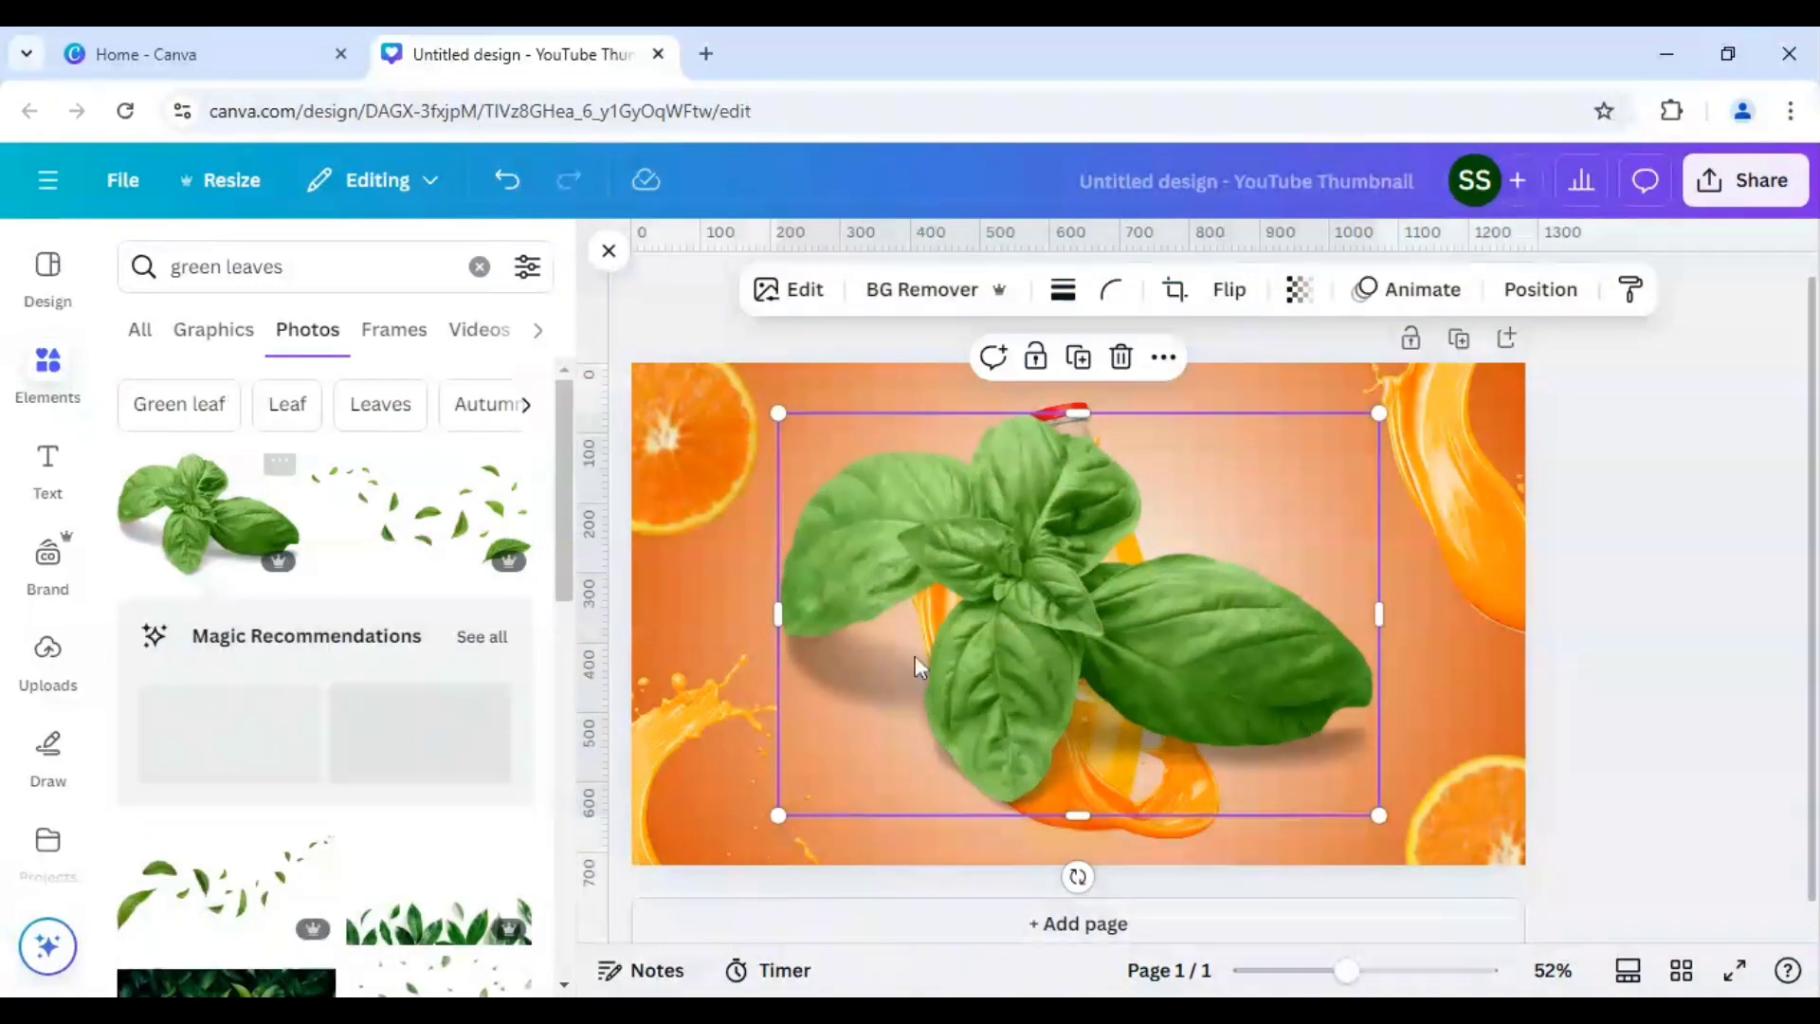
# - Shrink the basil leaves and place them at the lower-right end of the central juice splash, beside the bottle's base
pyautogui.moveTo(778, 413); pyautogui.dragTo(1275, 691)
pyautogui.moveTo(1314, 795); pyautogui.dragTo(1213, 807)
pyautogui.moveTo(1272, 736); pyautogui.dragTo(1221, 822)
pyautogui.click(1295, 739)
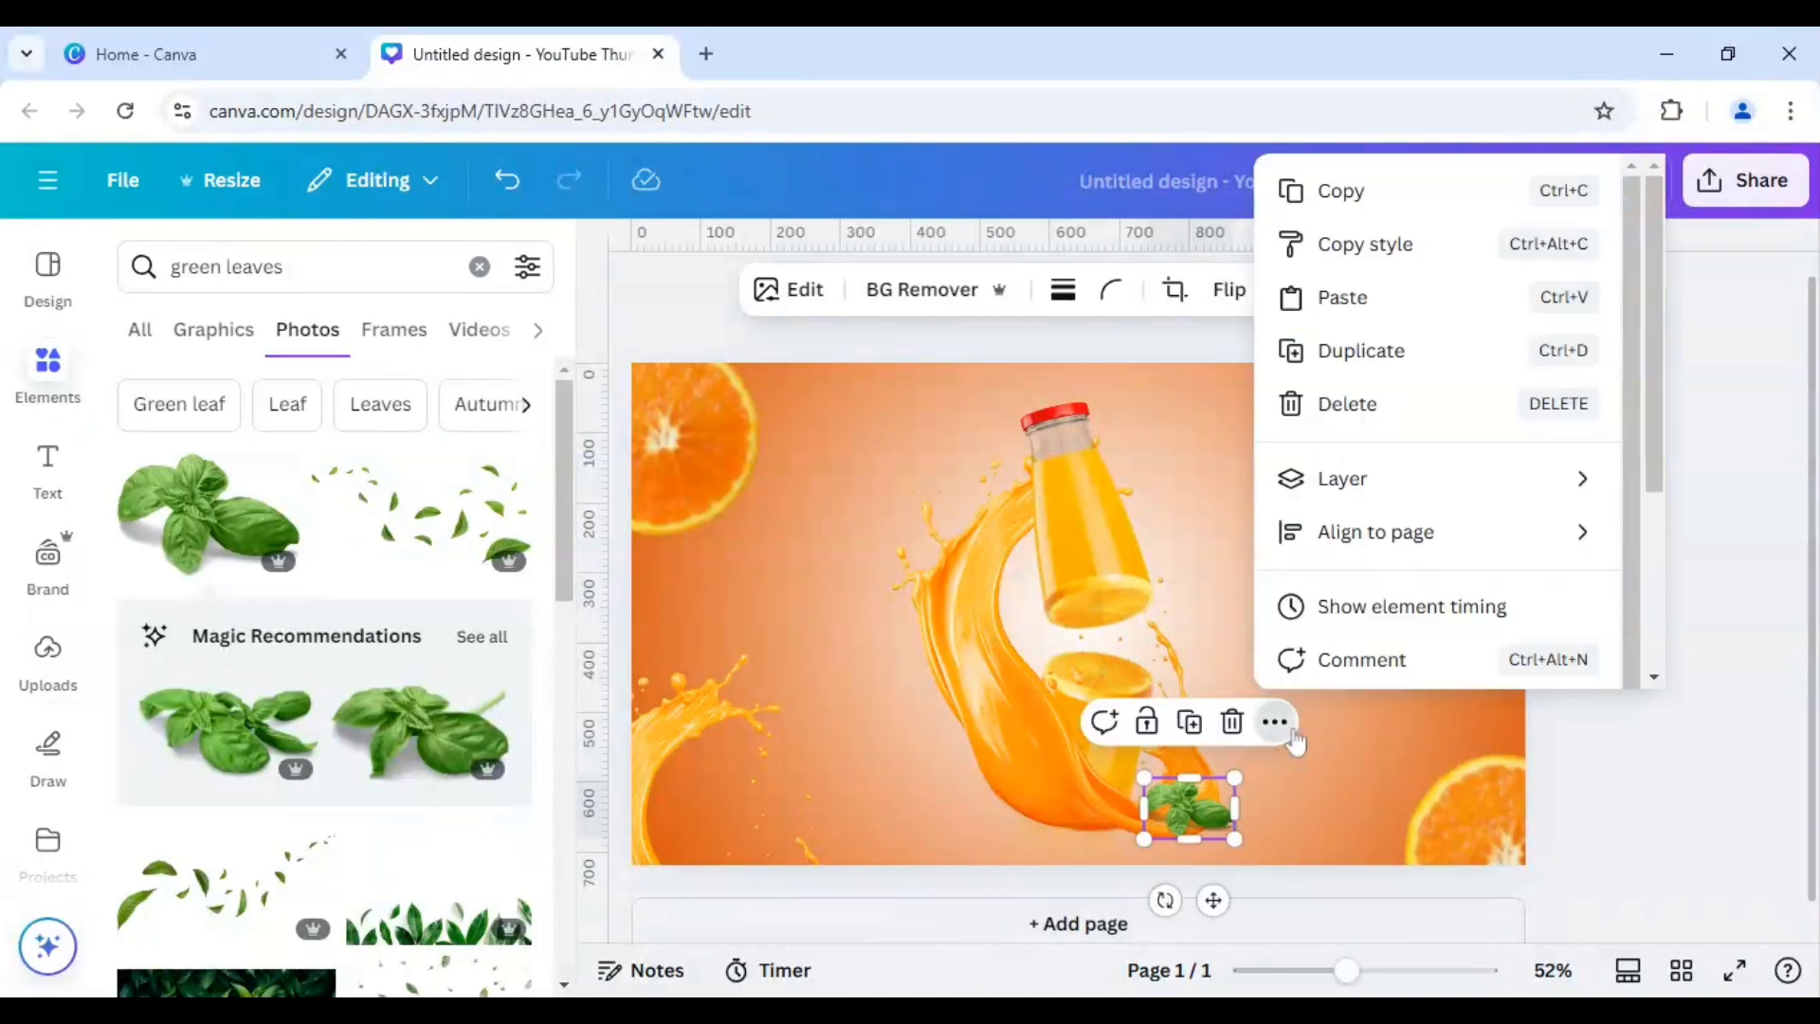
pyautogui.click(1225, 577)
pyautogui.click(1261, 616)
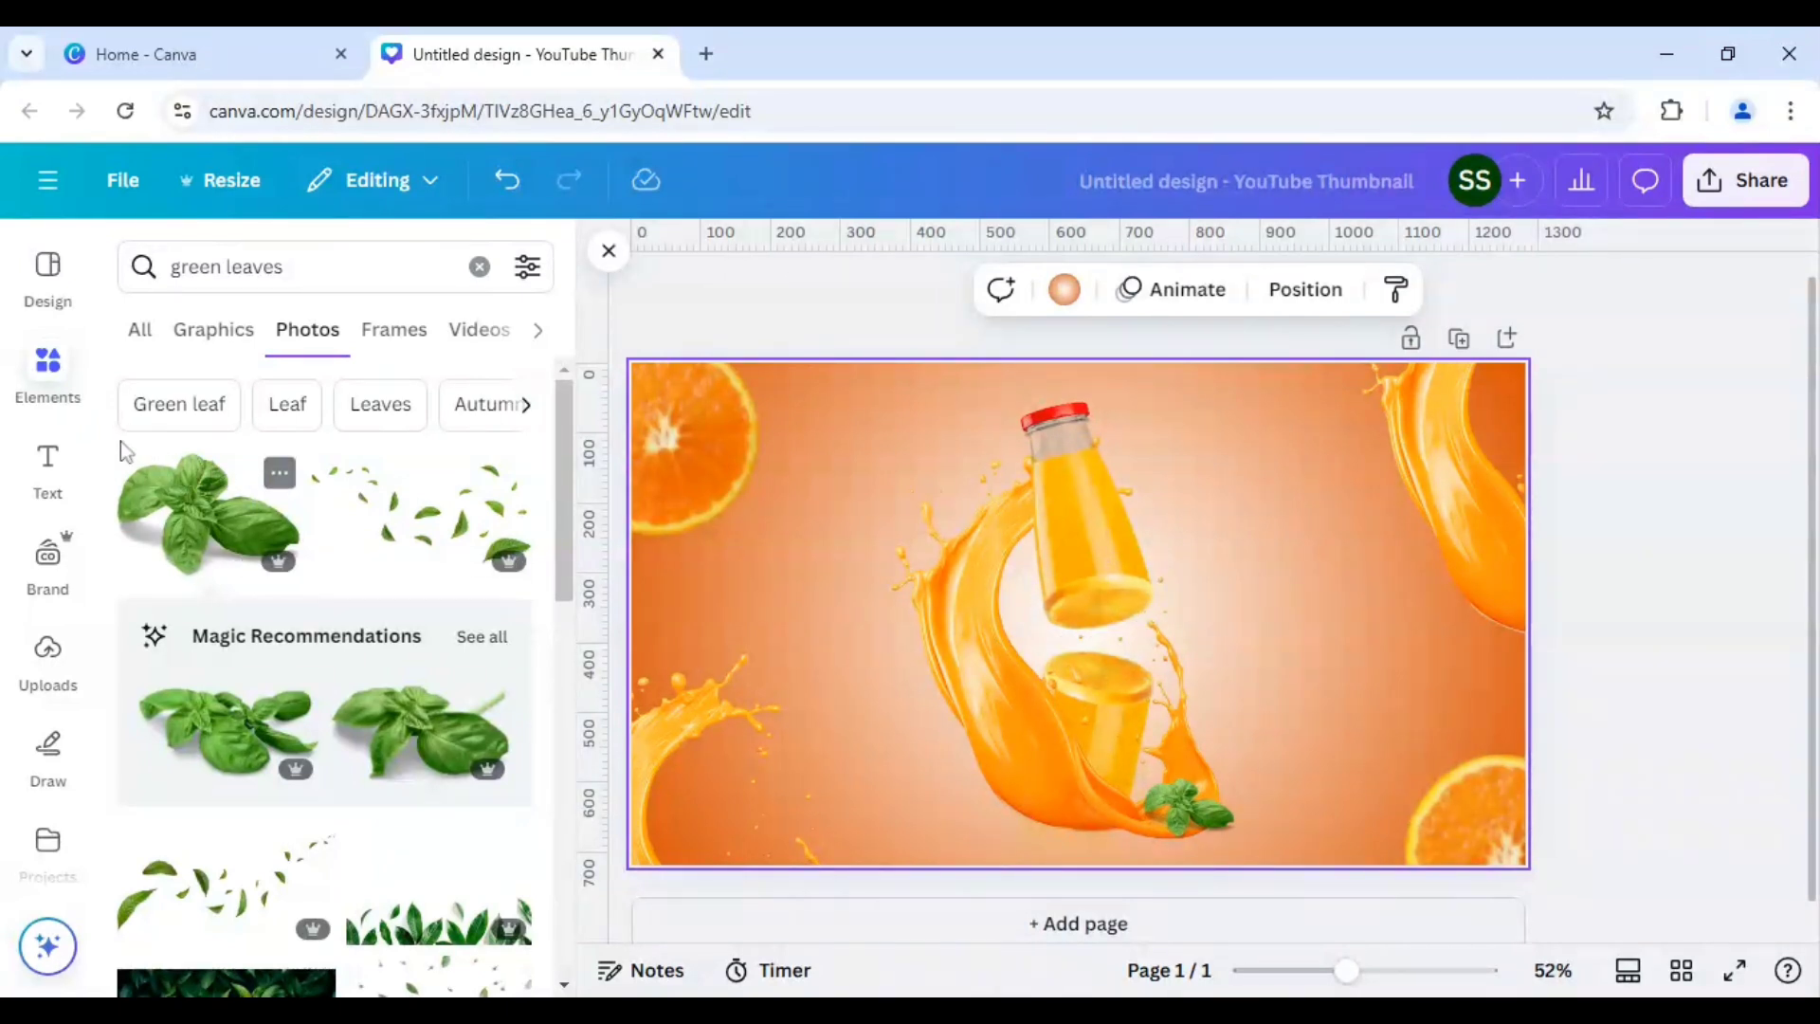
# - Add a heading reading "ORANGE" and set its text colour to white
pyautogui.click(49, 461)
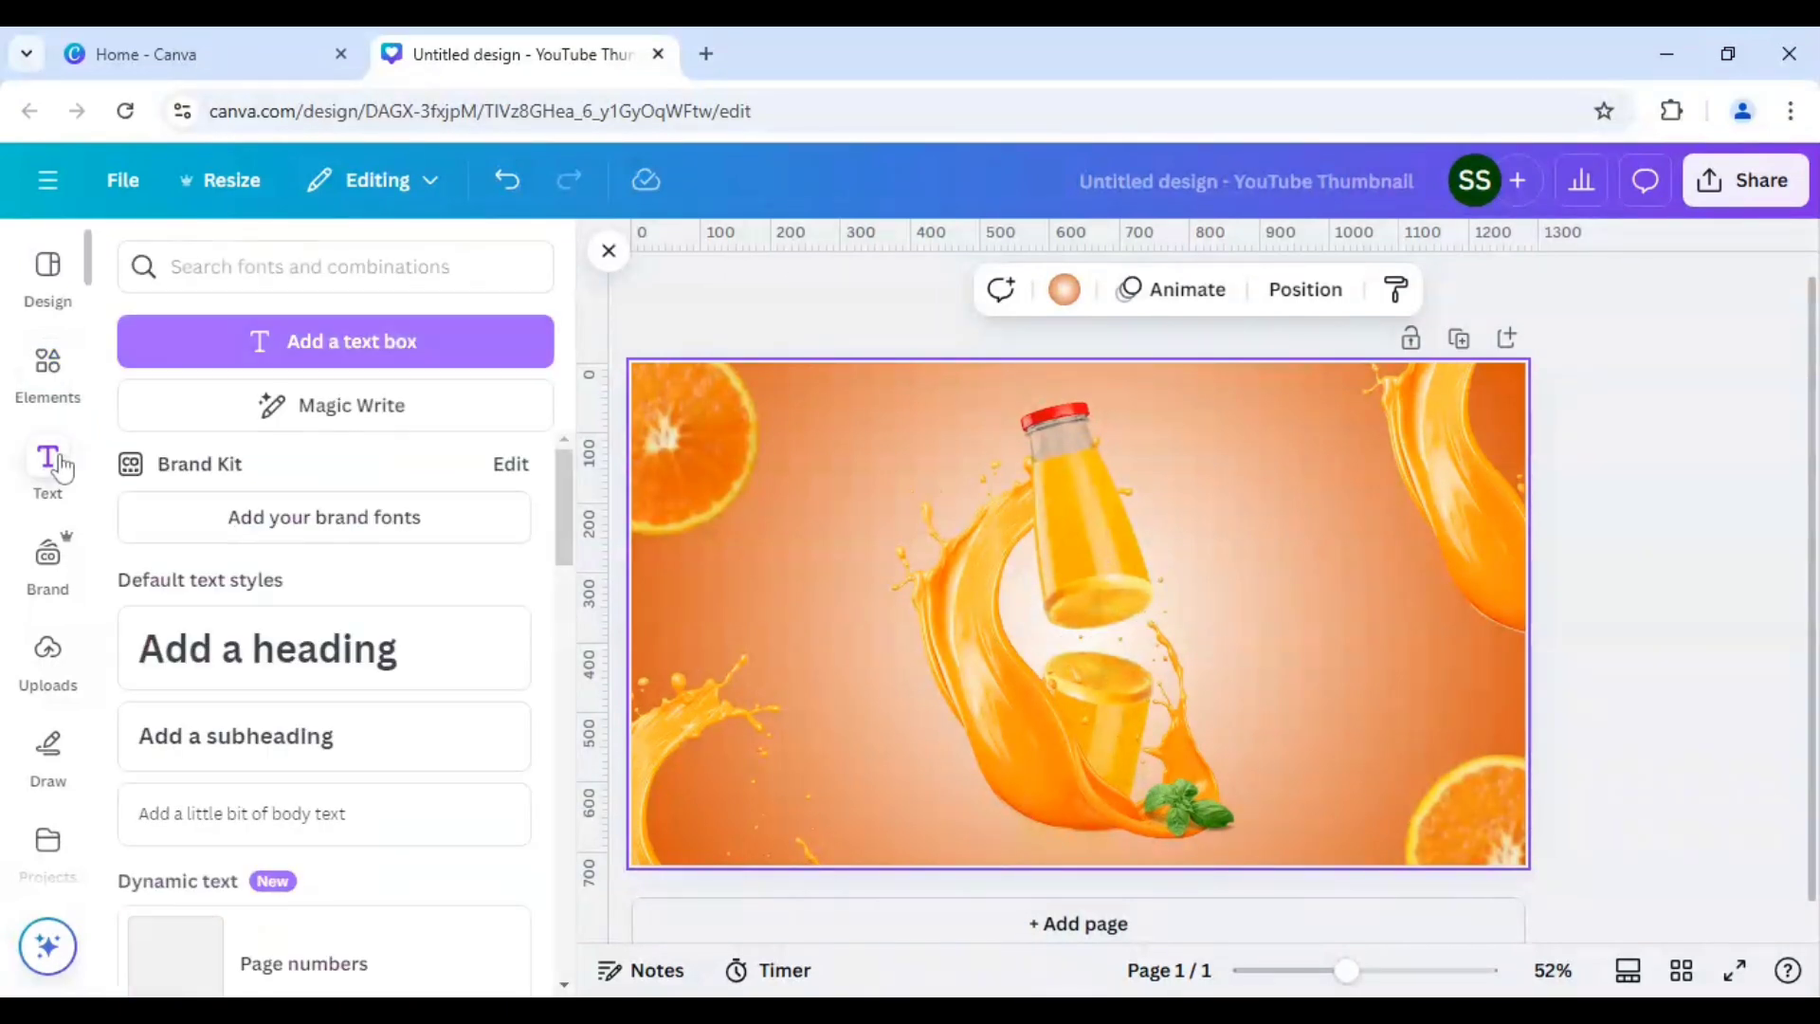
pyautogui.click(280, 675)
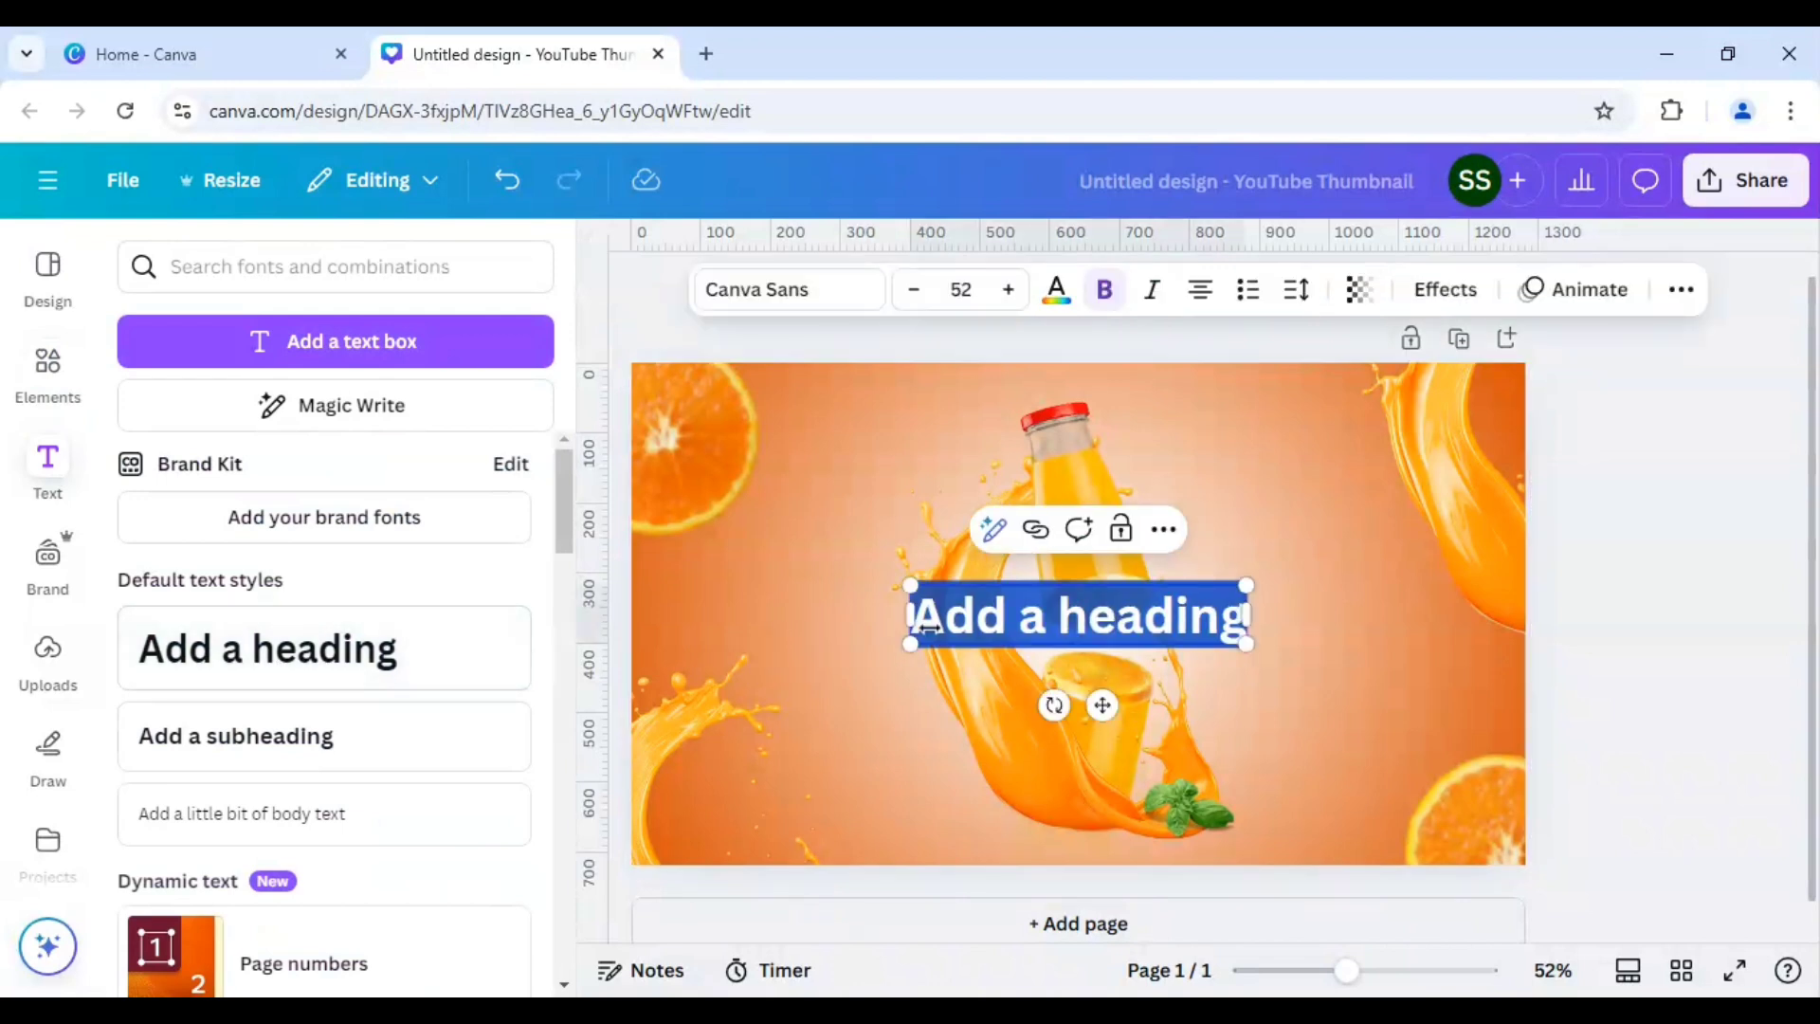
pyautogui.write('ORANGE')
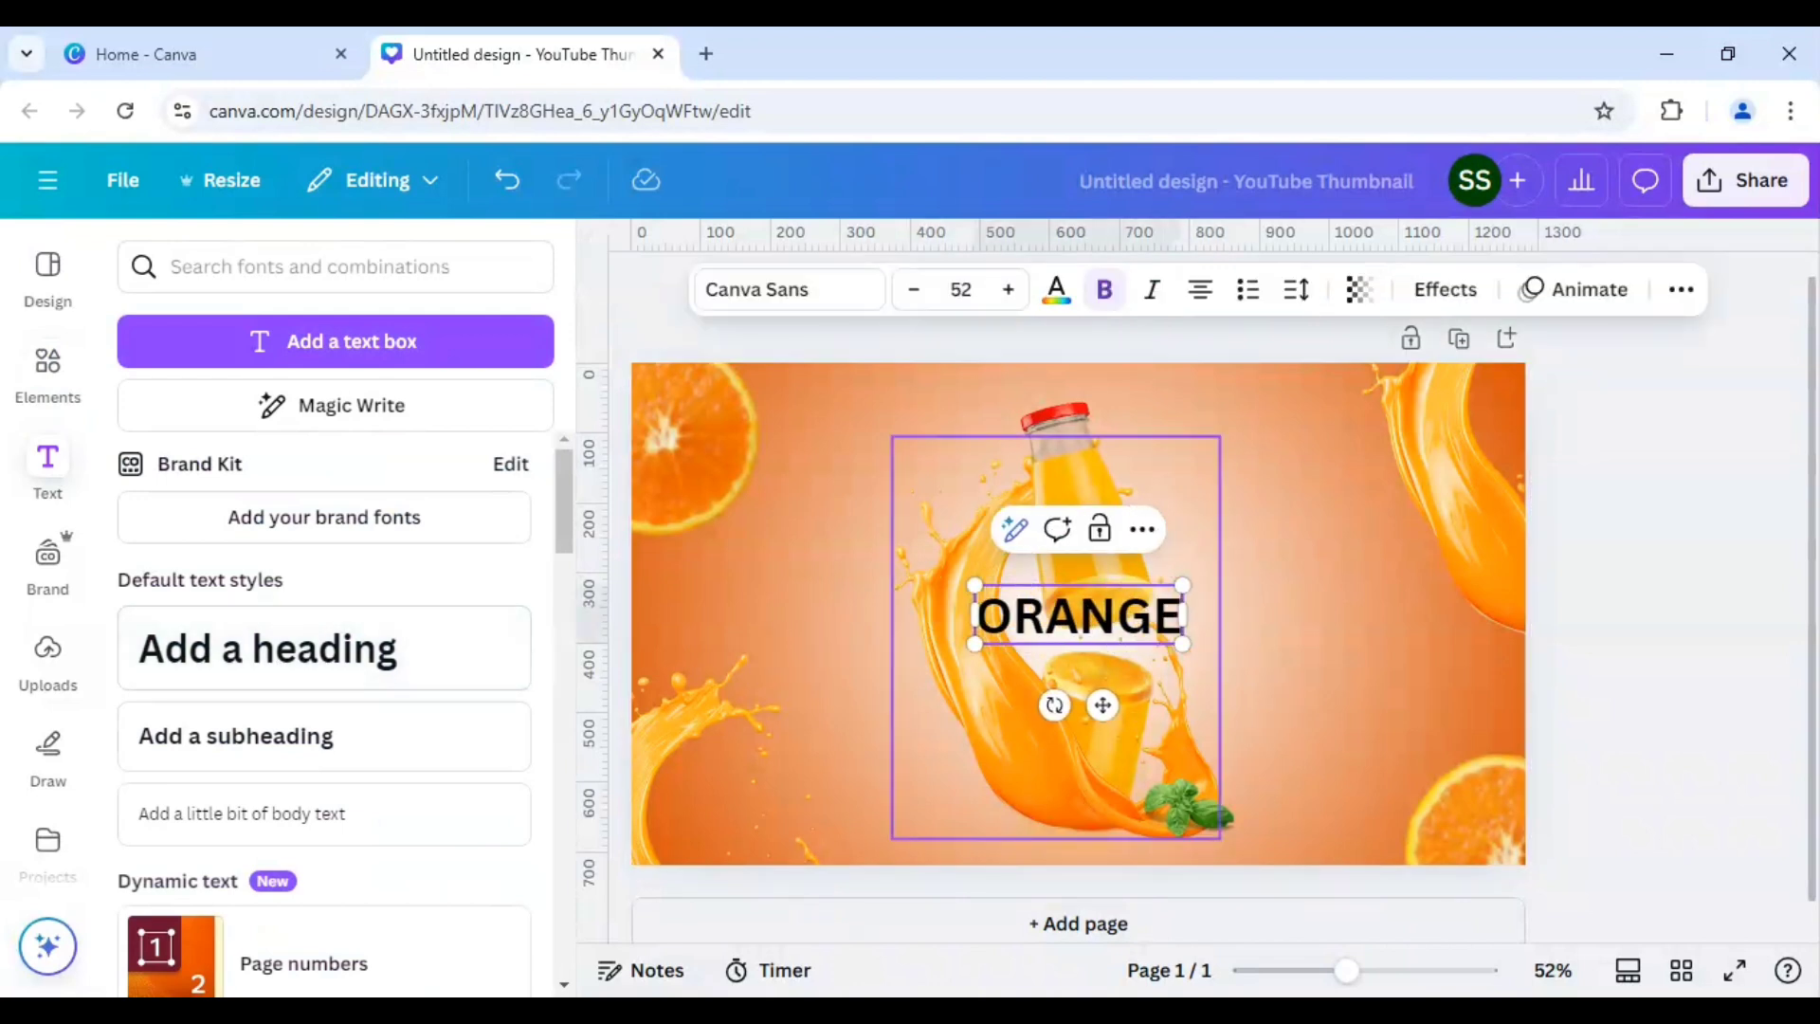
pyautogui.click(1056, 289)
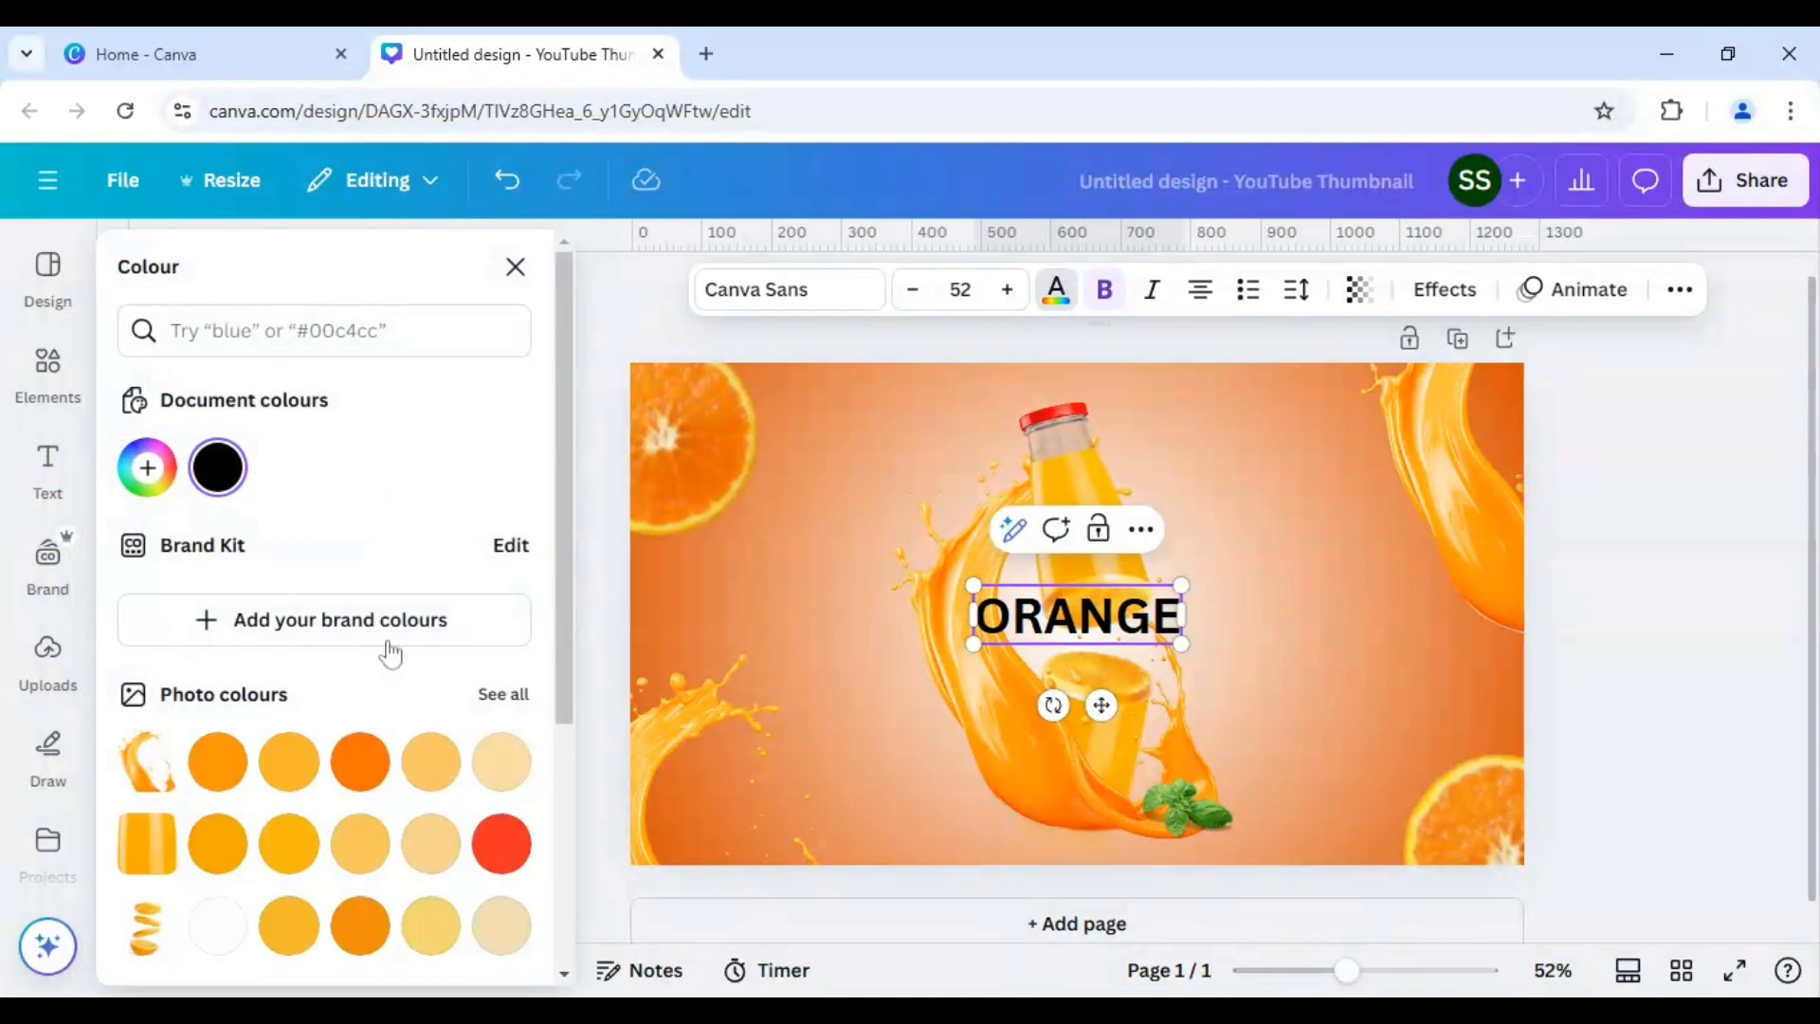
pyautogui.scroll(-3, 389, 652)
pyautogui.click(502, 841)
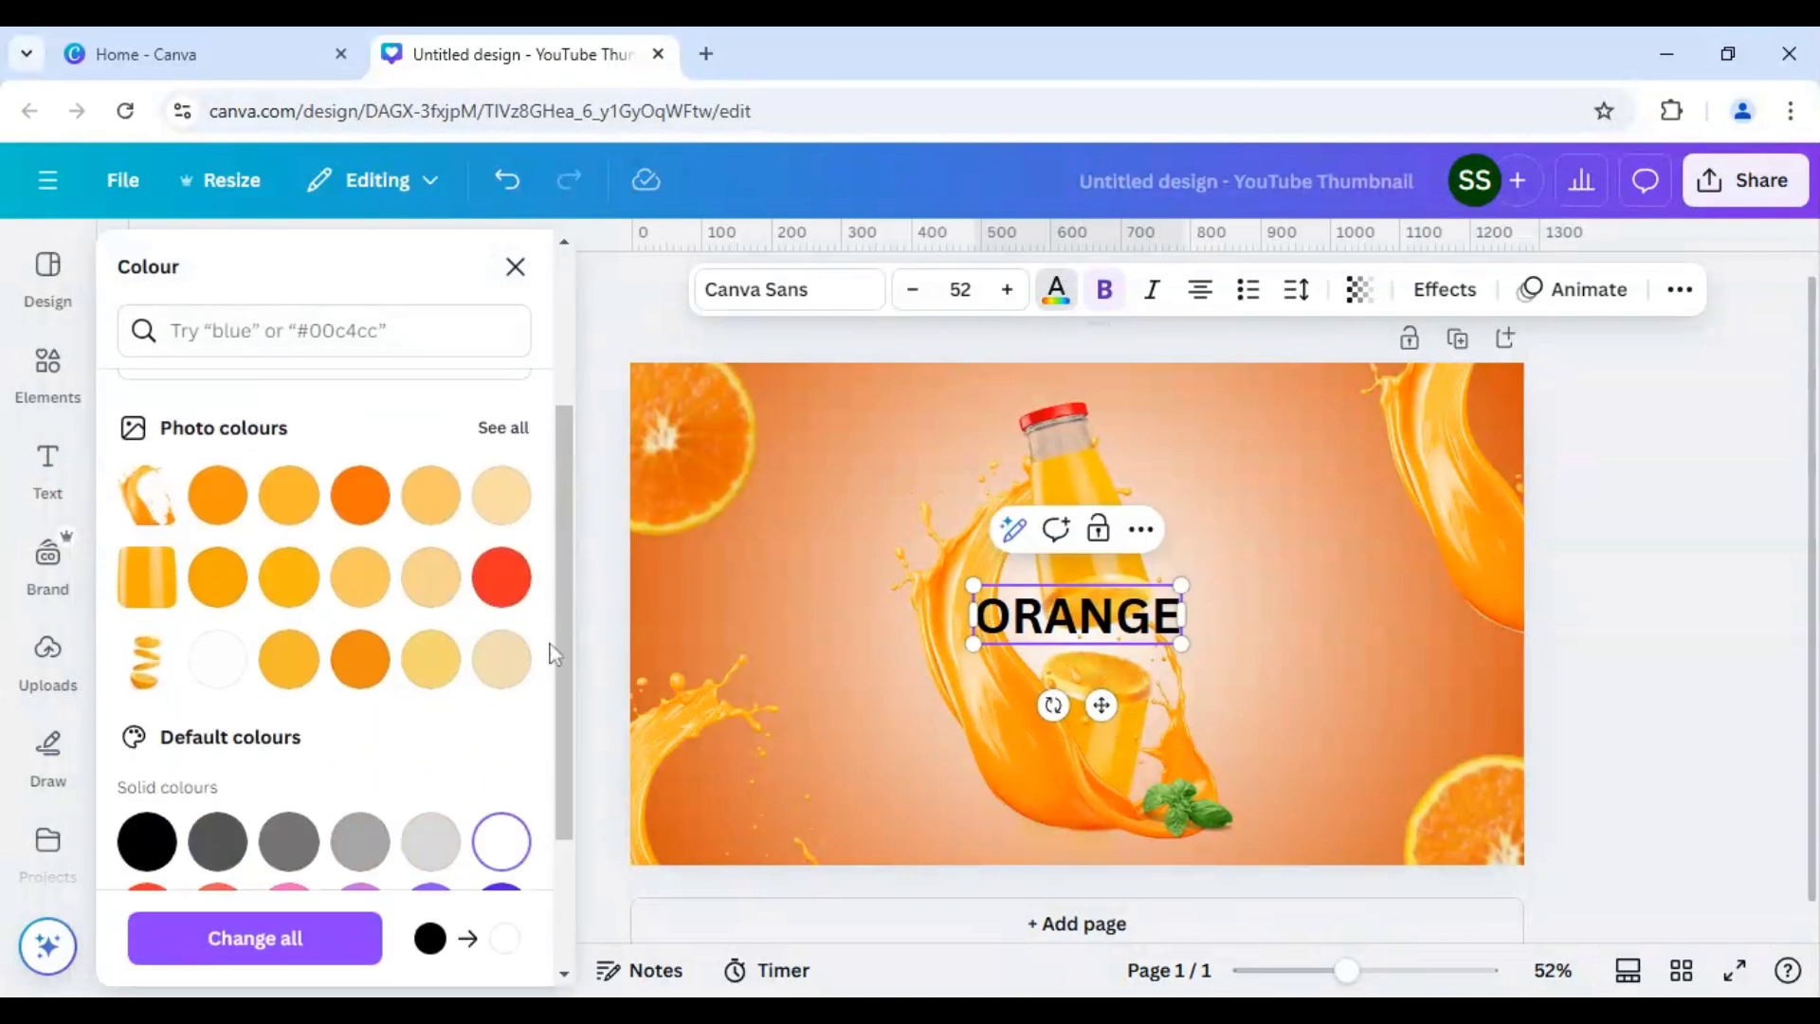
pyautogui.click(322, 943)
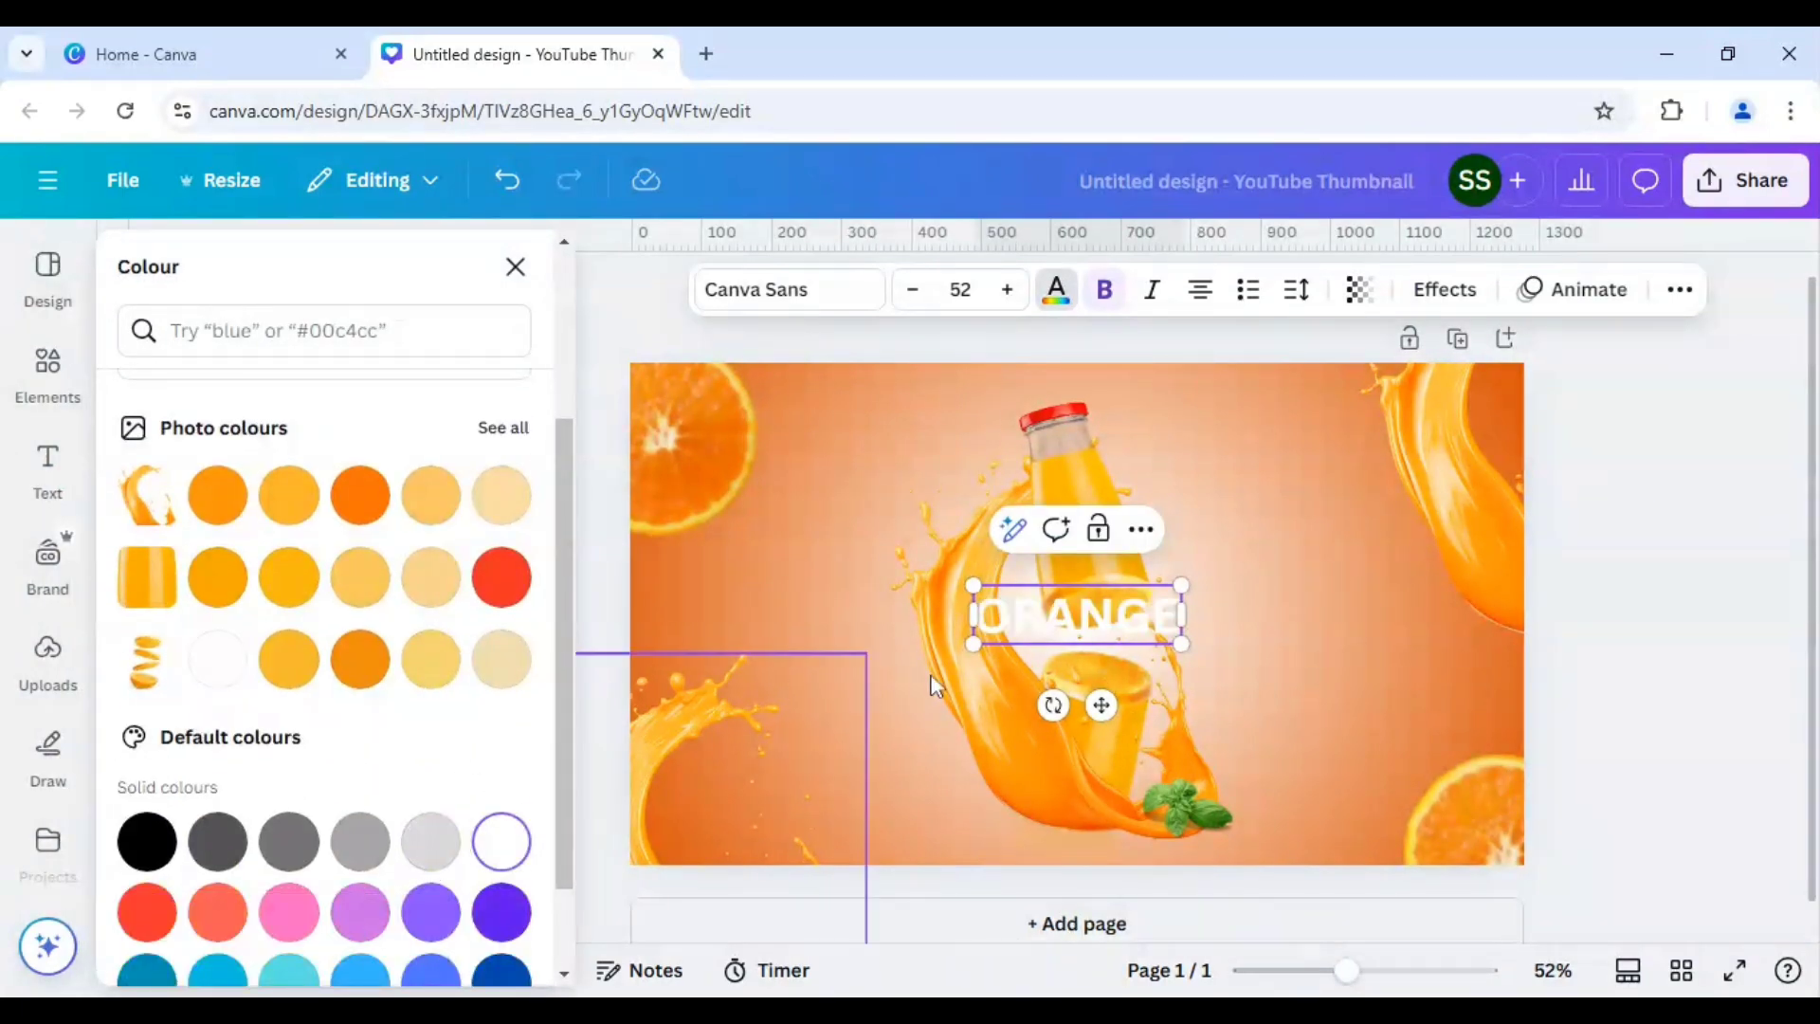
# - Enlarge the ORANGE heading to font size 180 across the centre of the page and give it the Lift effect
pyautogui.moveTo(973, 643); pyautogui.dragTo(714, 716)
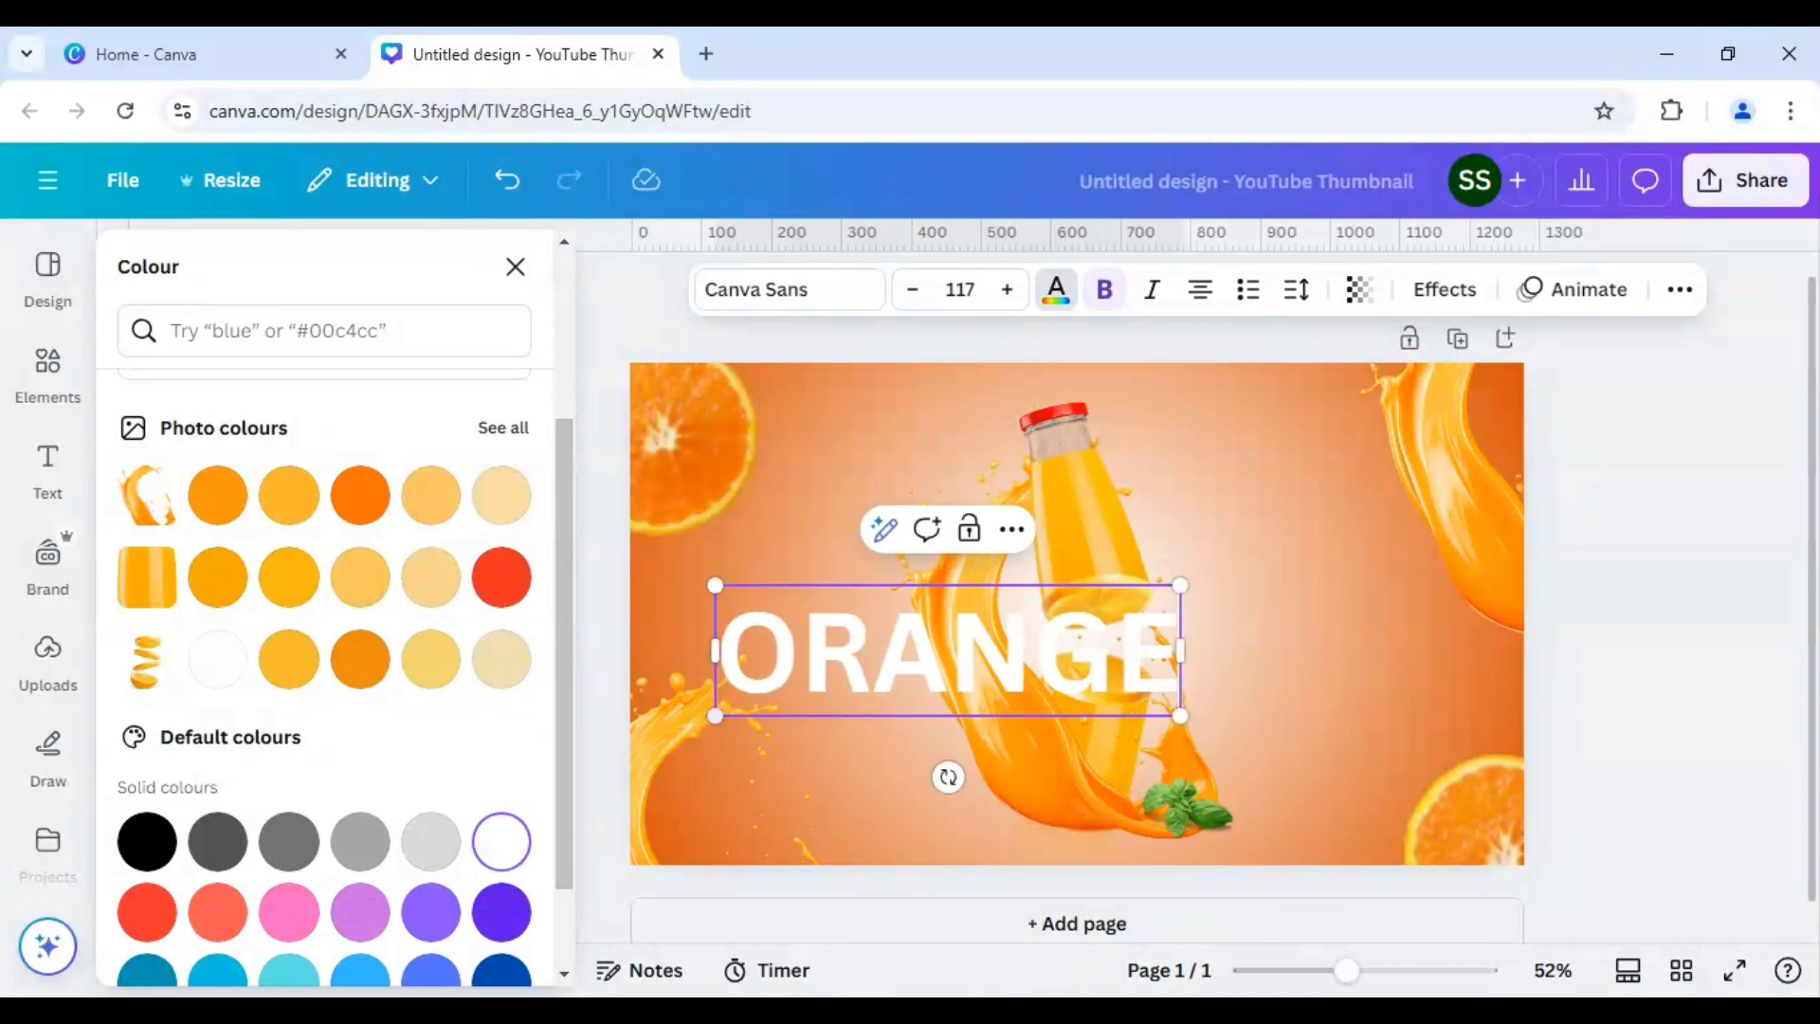
pyautogui.moveTo(1184, 582); pyautogui.dragTo(1370, 531)
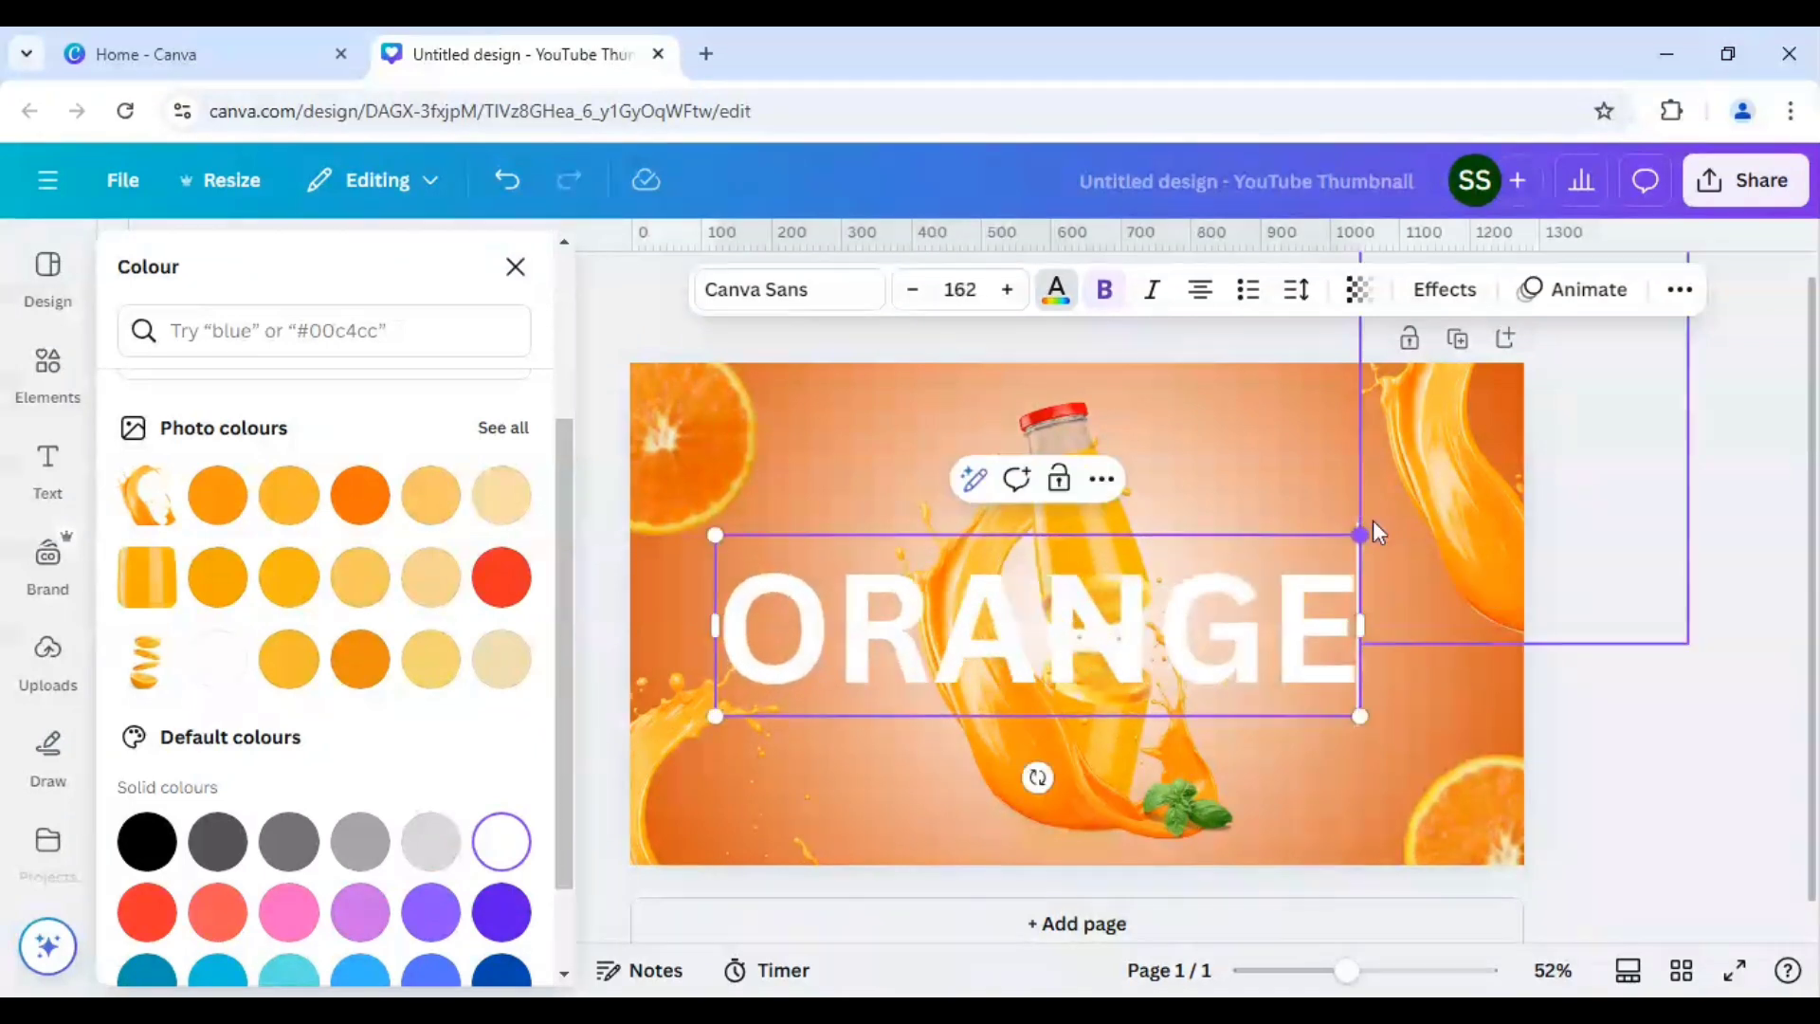
pyautogui.moveTo(1259, 631); pyautogui.dragTo(1298, 585)
pyautogui.click(1286, 483)
pyautogui.click(1236, 625)
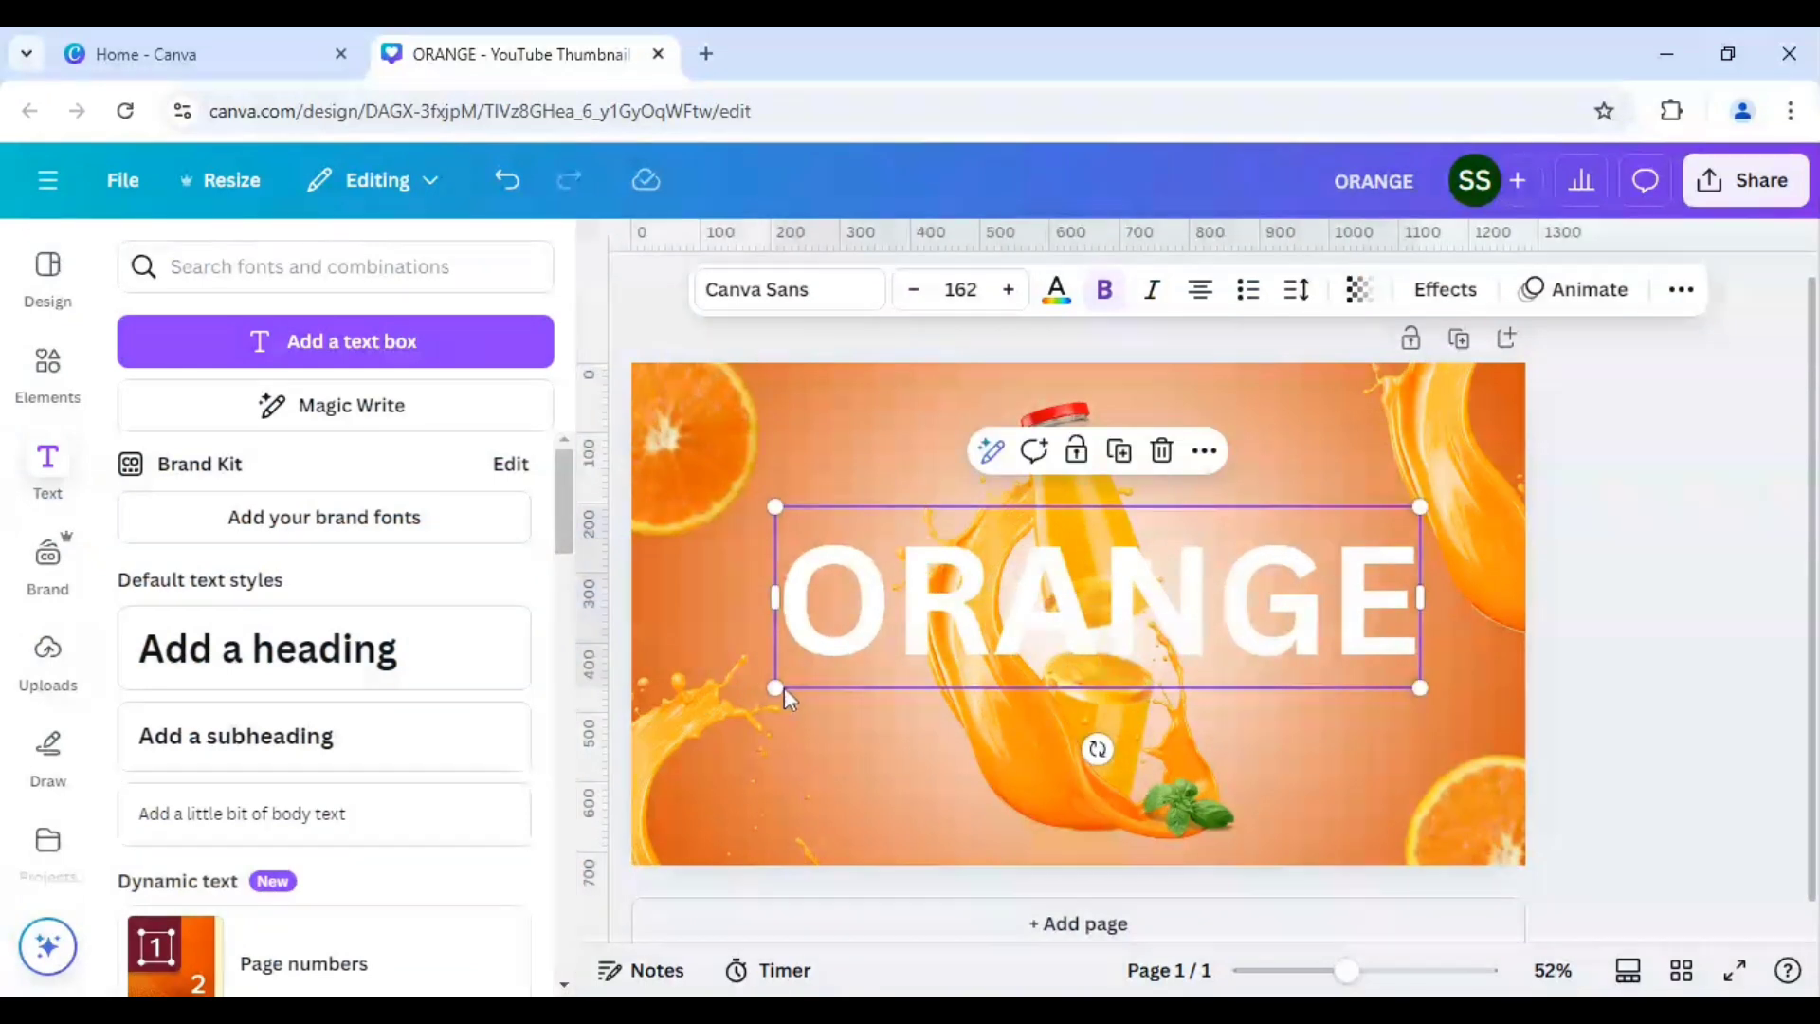
pyautogui.moveTo(785, 700); pyautogui.dragTo(709, 728)
pyautogui.moveTo(1059, 621); pyautogui.dragTo(1075, 611)
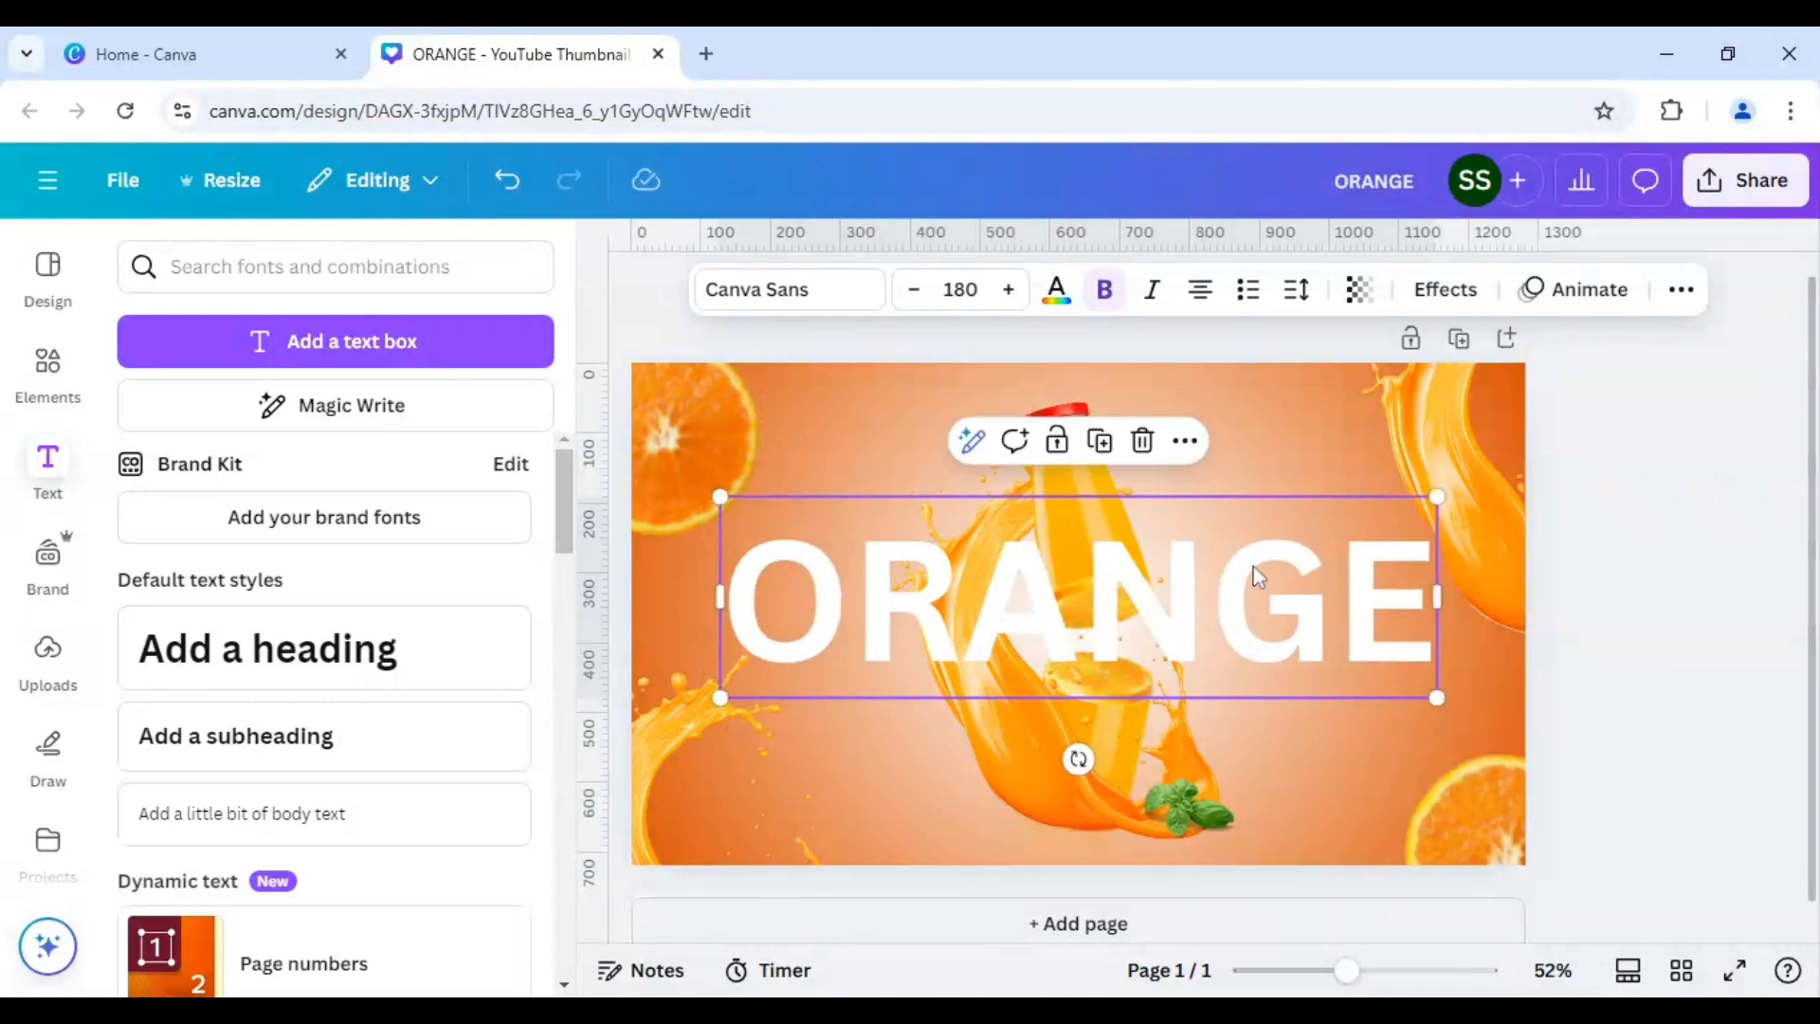
pyautogui.click(1448, 294)
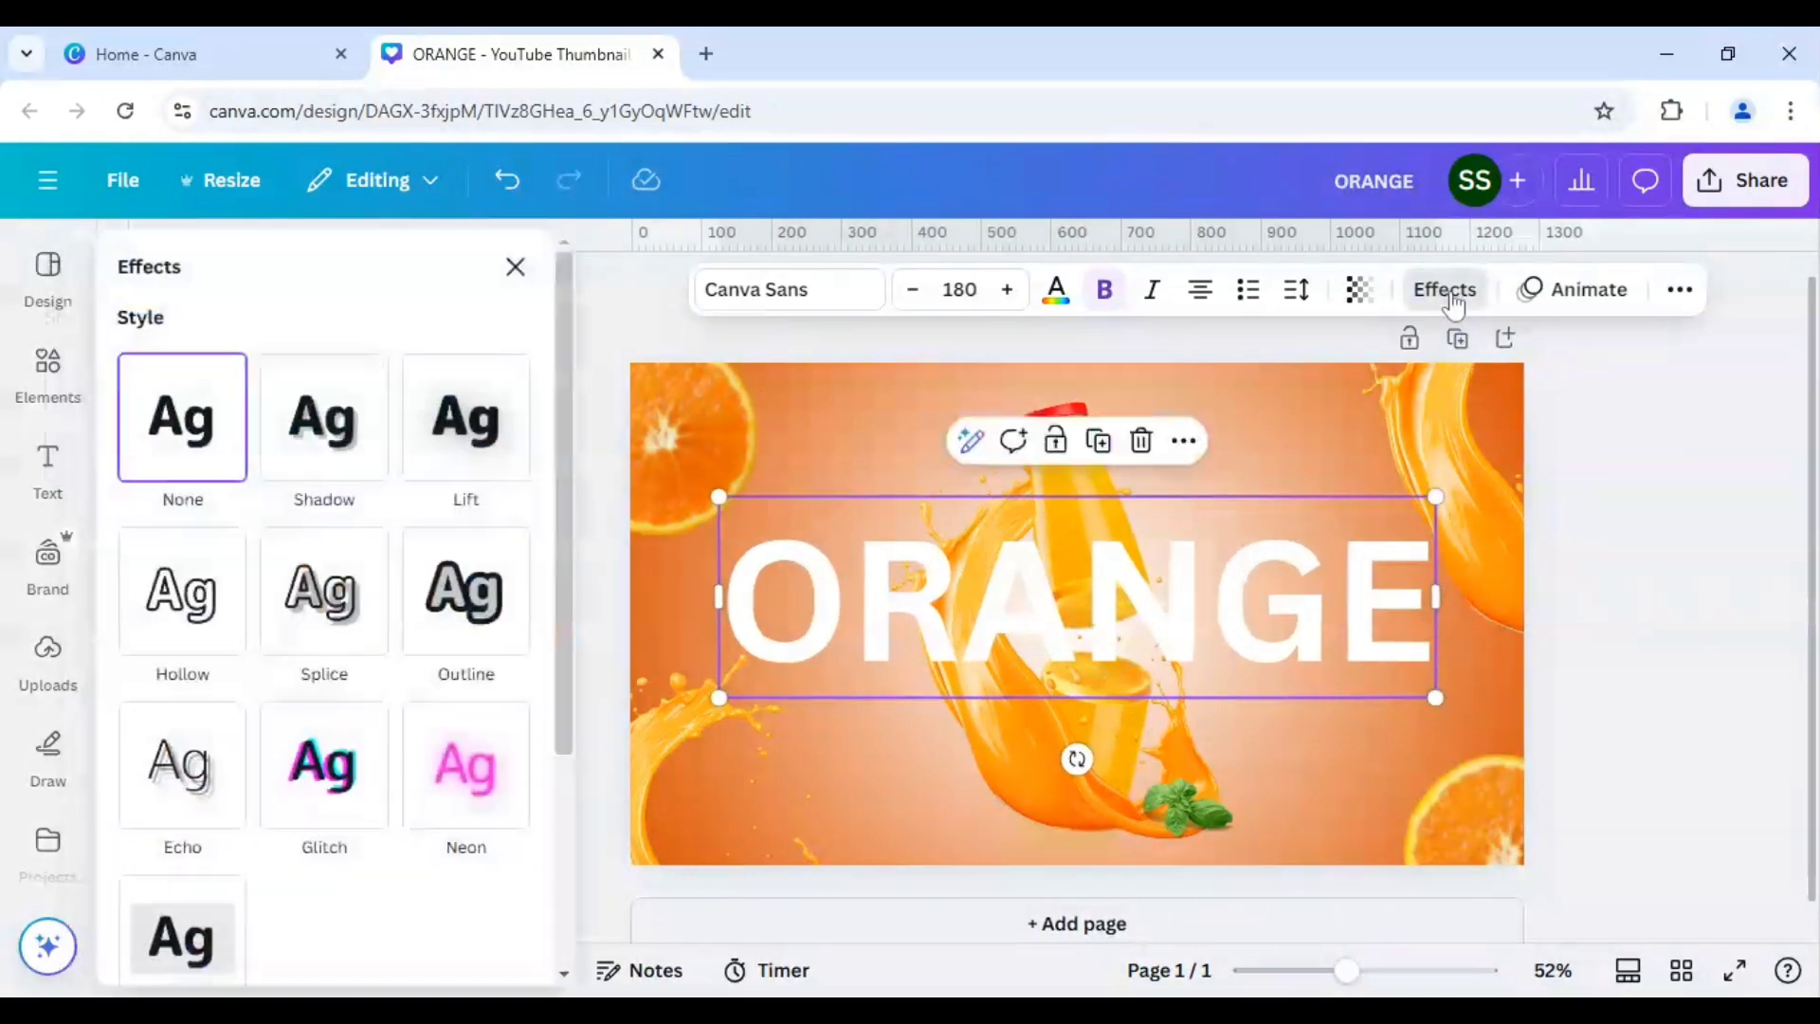
pyautogui.click(465, 468)
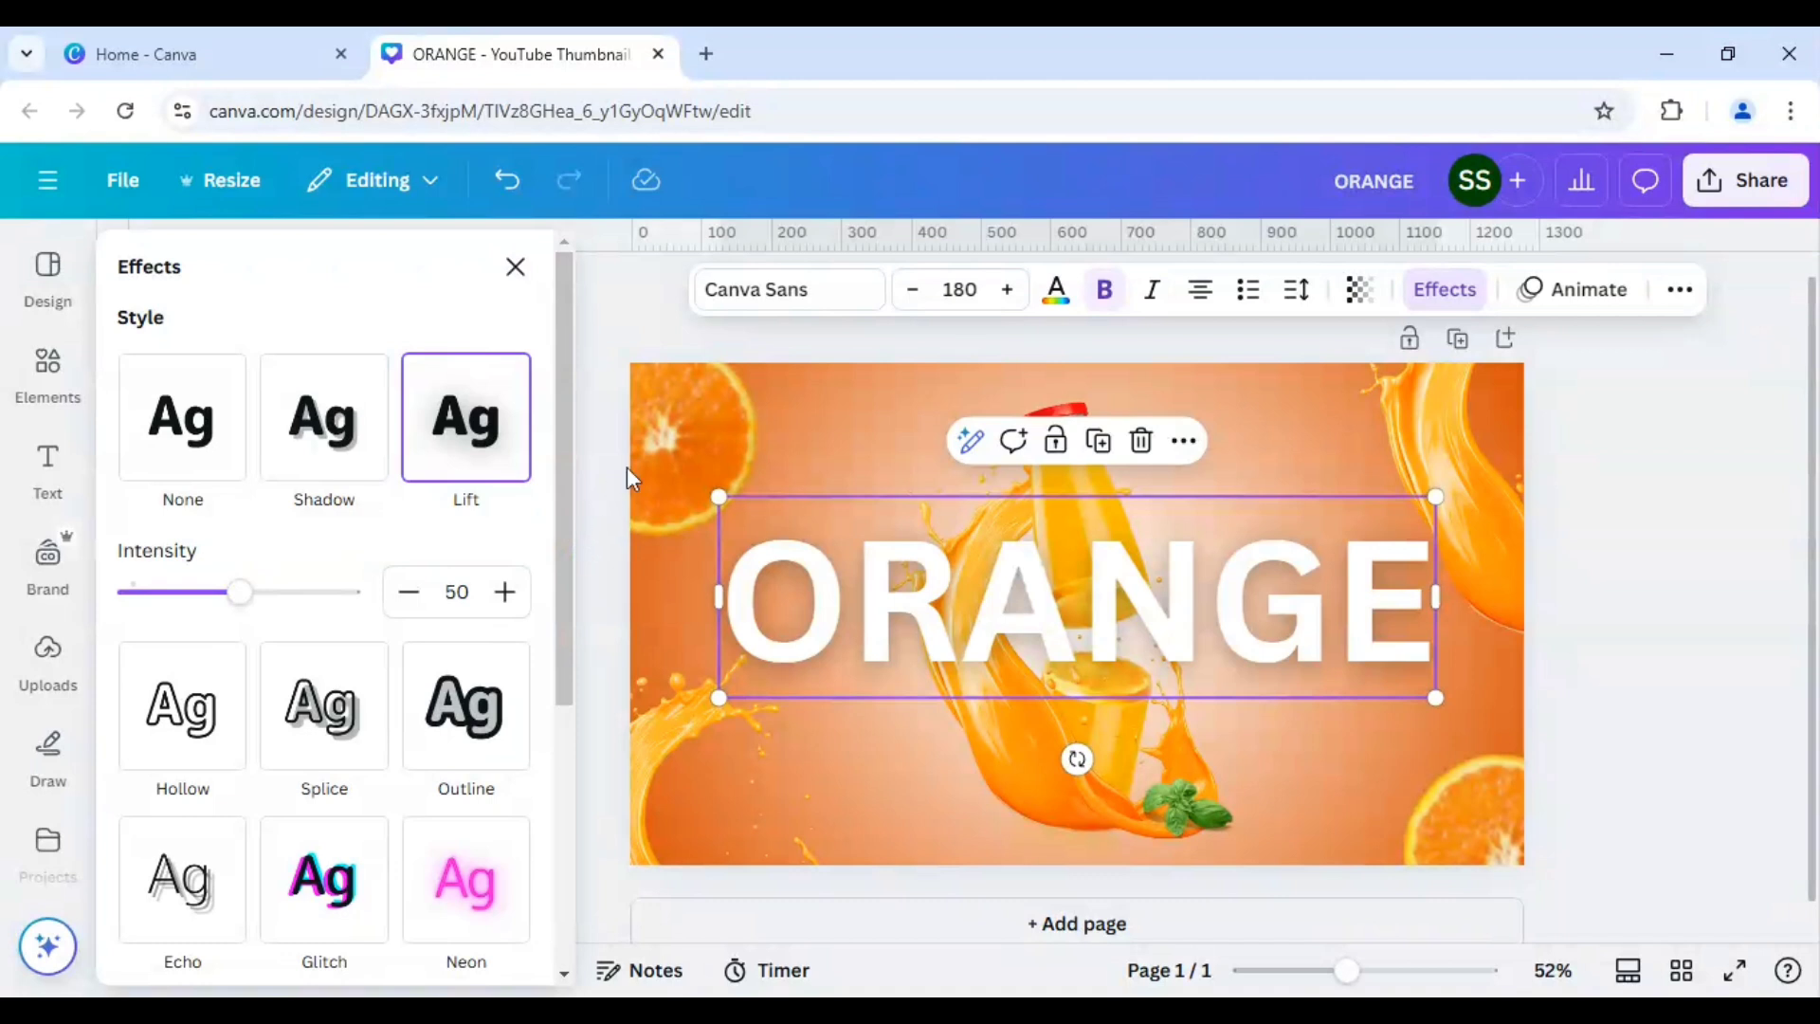
# - Duplicate the ORANGE heading and change the copy's text to "FRESH"
pyautogui.click(1099, 442)
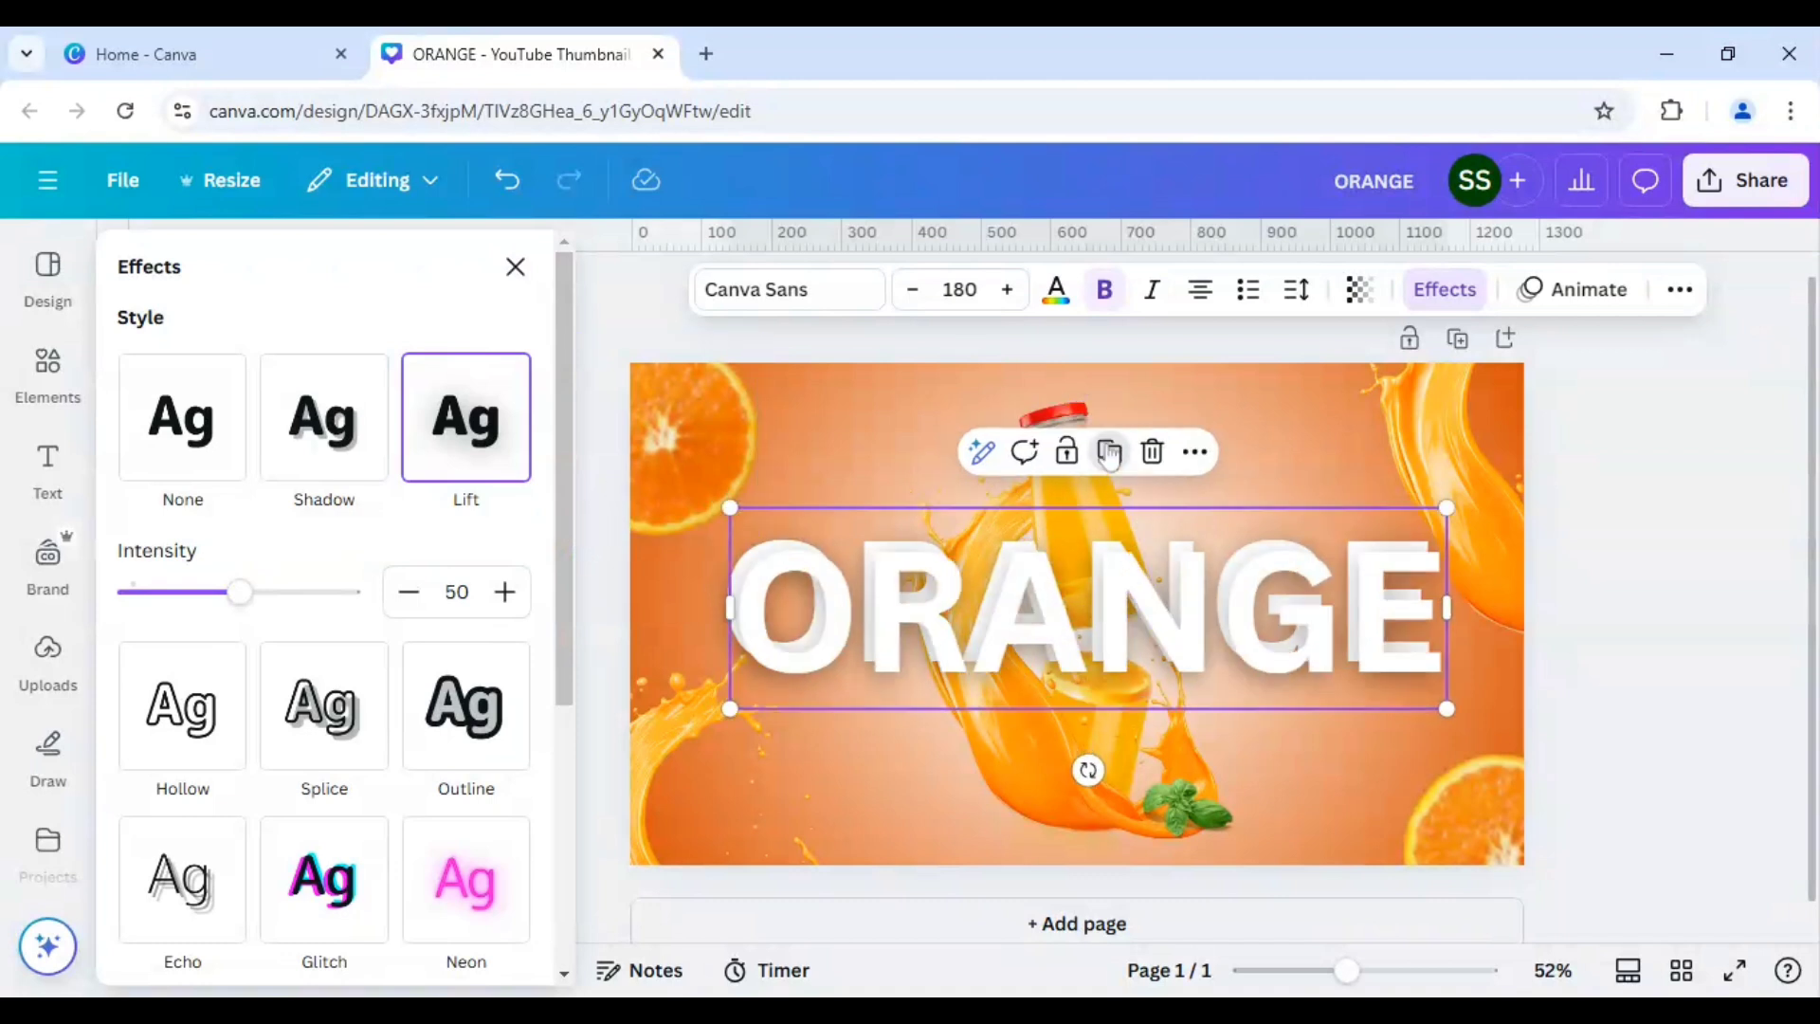
pyautogui.doubleClick(1082, 588)
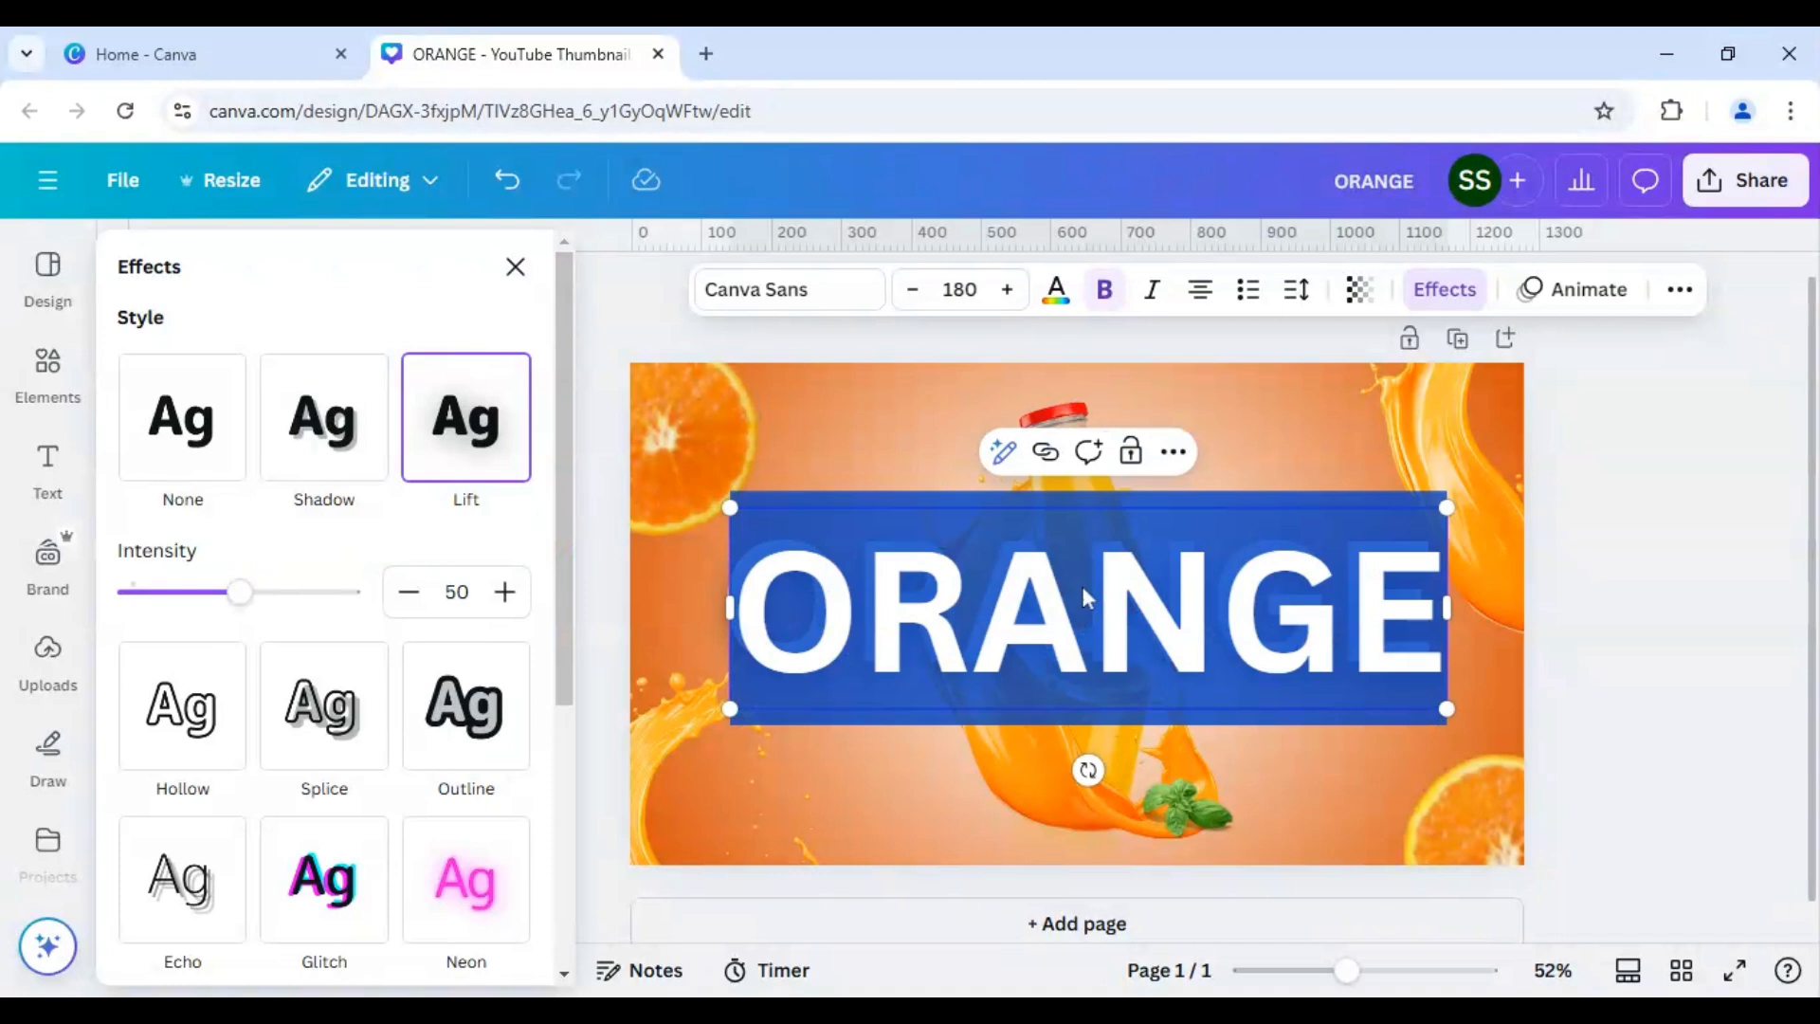
pyautogui.write('FRESH')
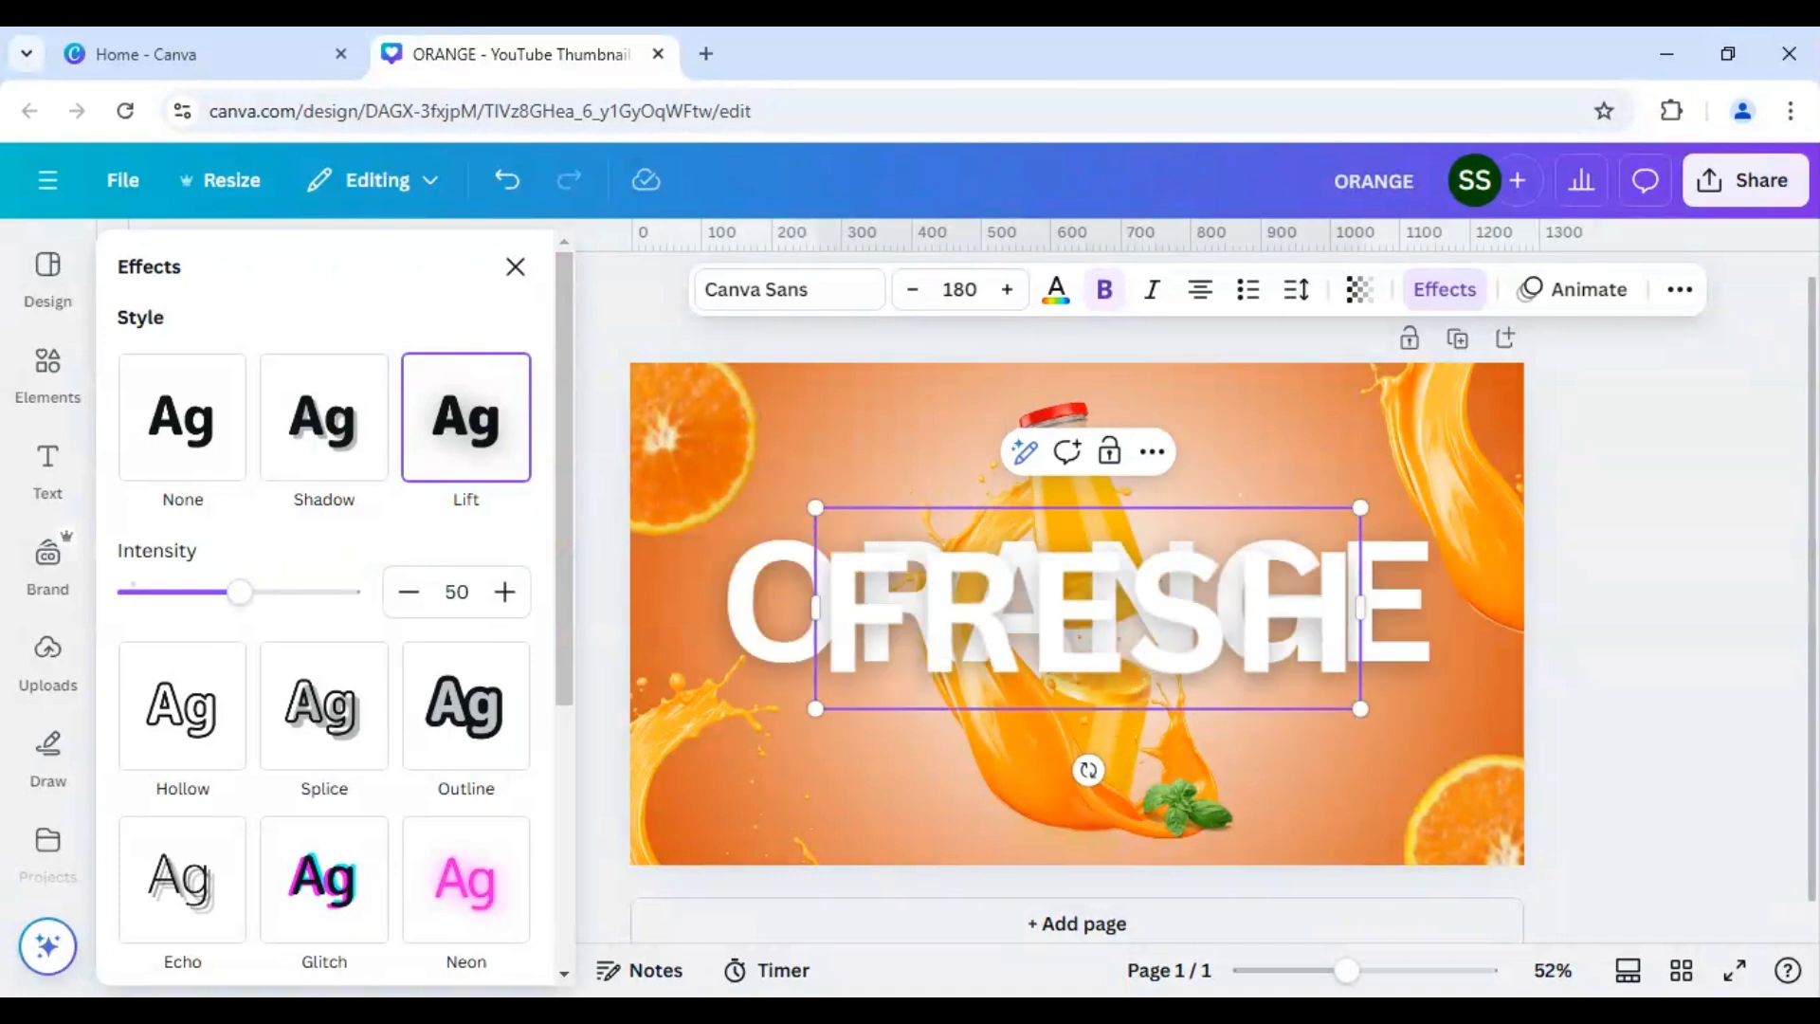
pyautogui.press('Escape')
pyautogui.click(1288, 772)
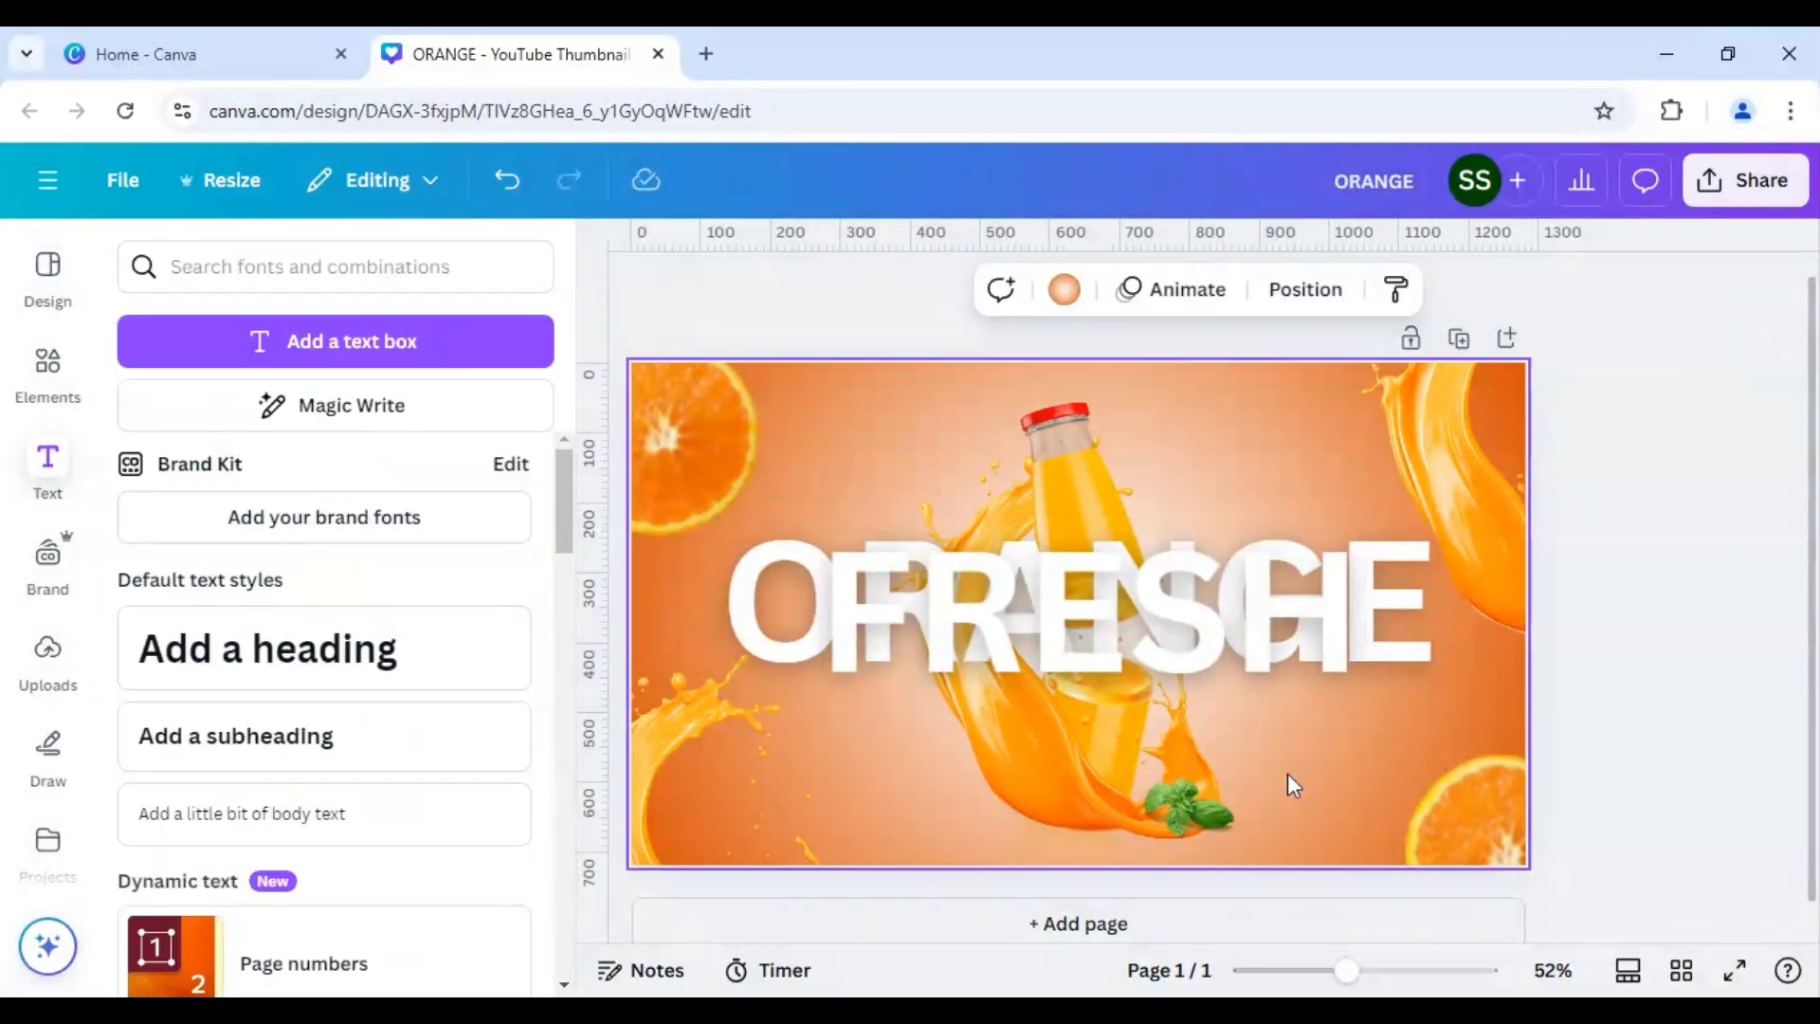
# - Reduce the FRESH text to font size 42
pyautogui.click(1226, 661)
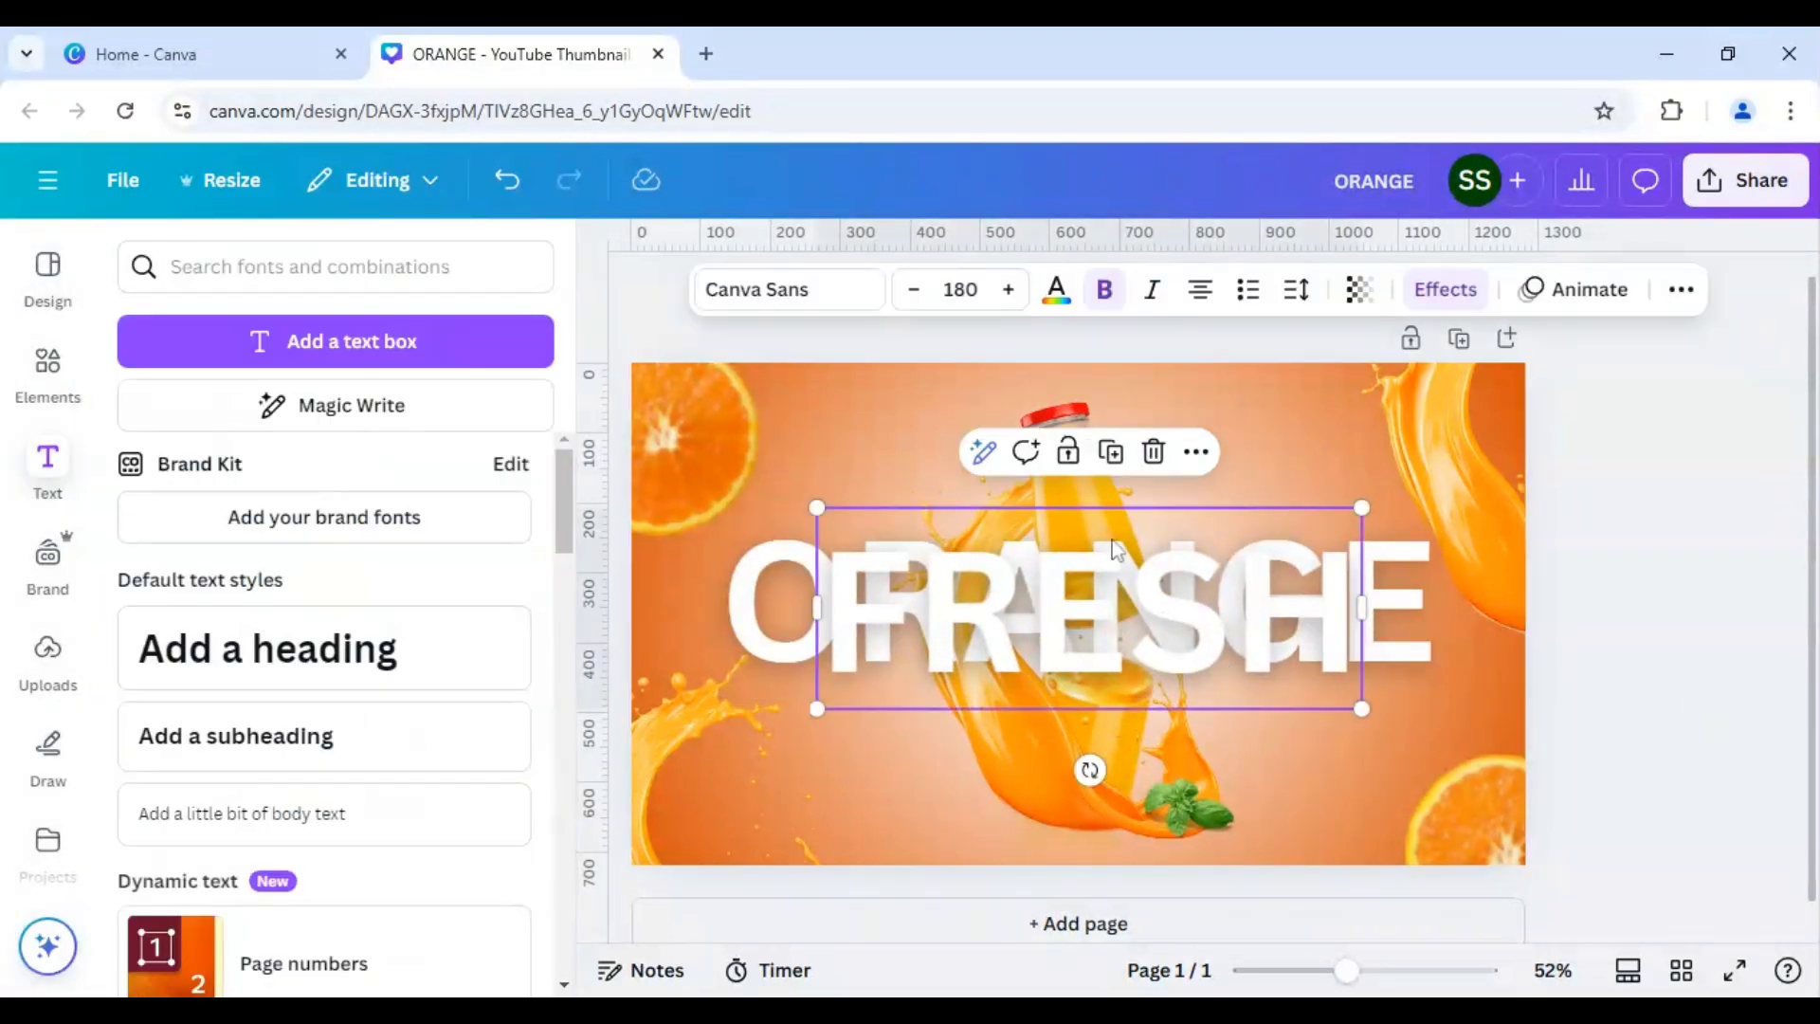
pyautogui.click(946, 289)
pyautogui.scroll(-3, 962, 578)
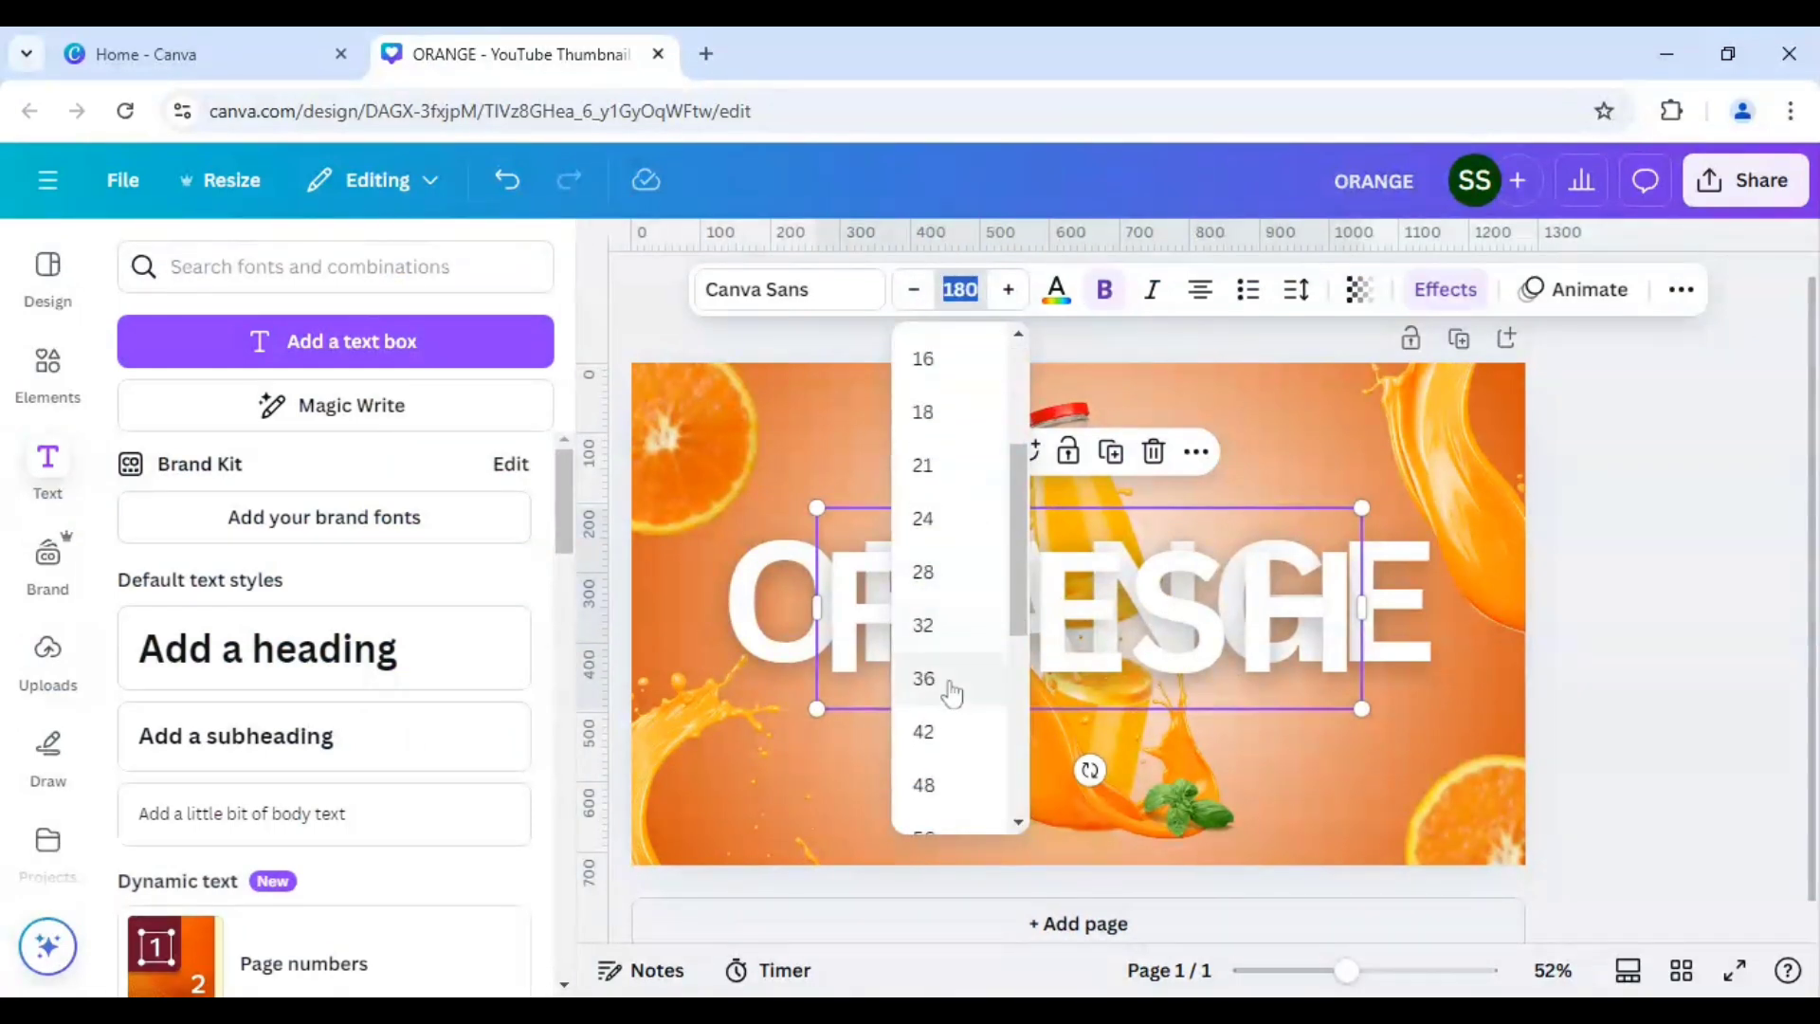
pyautogui.click(948, 732)
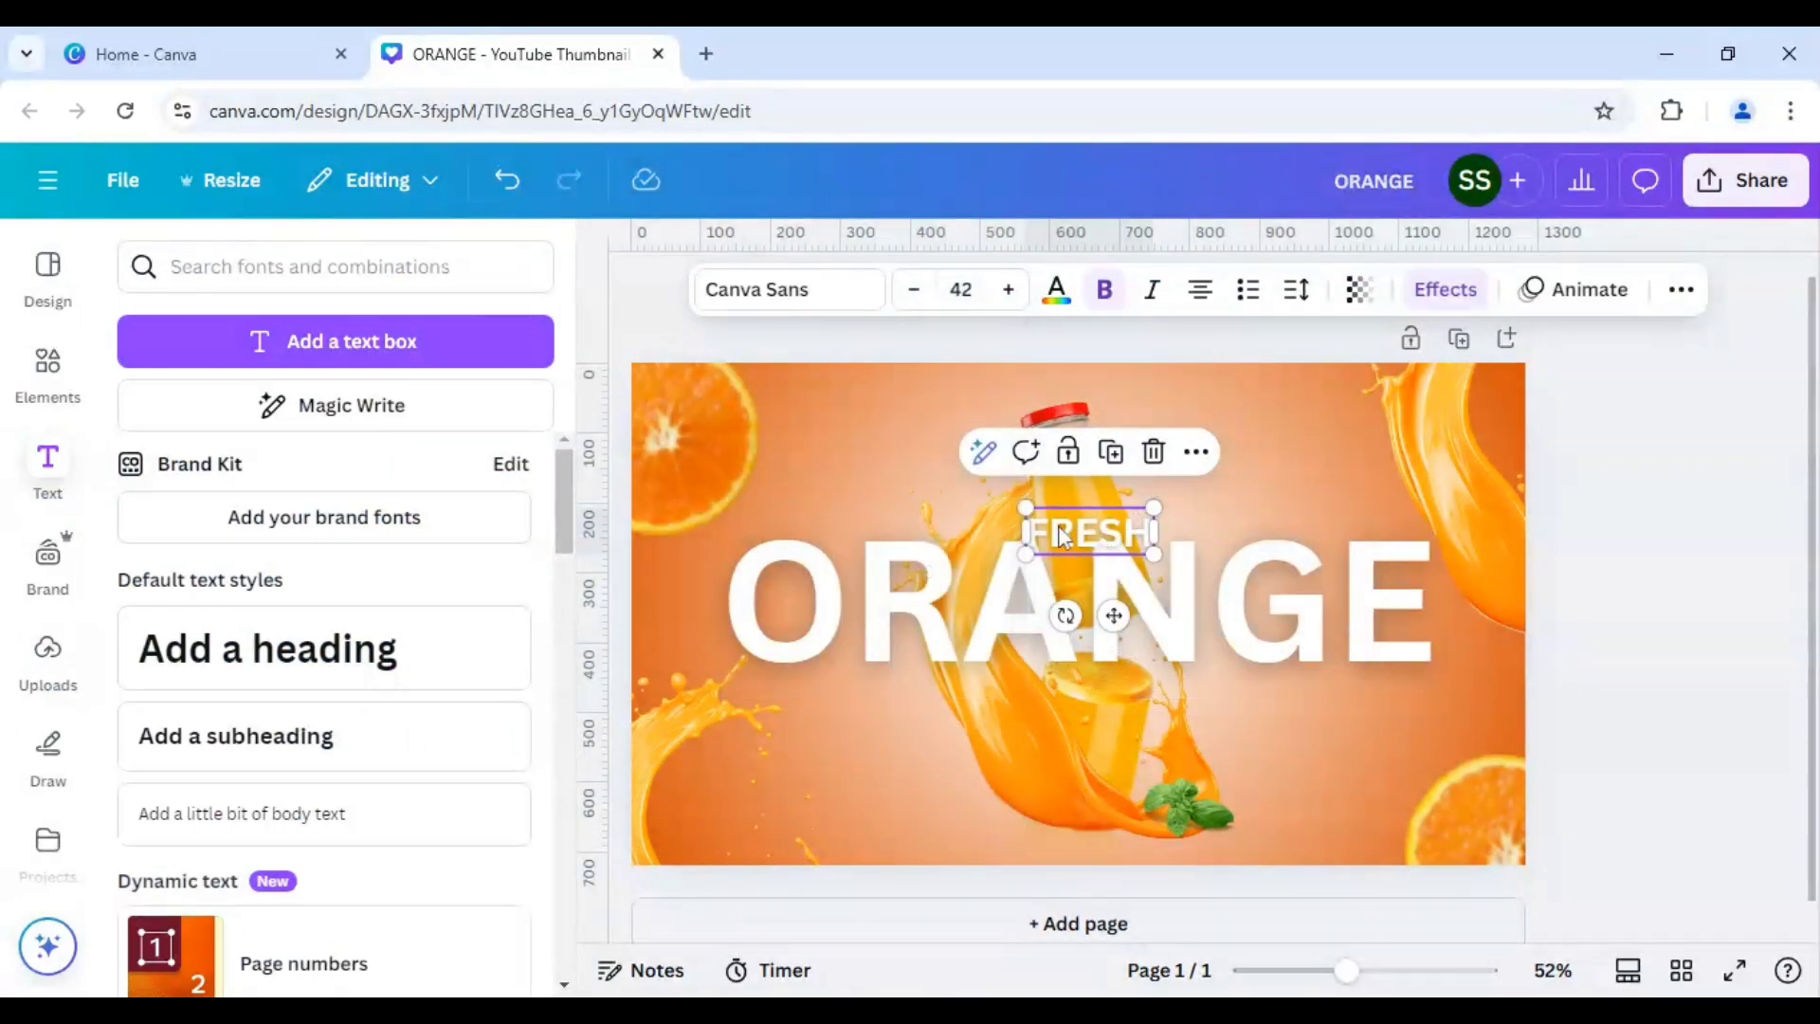
# - Place FRESH just above the O of ORANGE and add a duplicate below the final E, changing its text to "JUICE"
pyautogui.moveTo(1062, 535); pyautogui.dragTo(1382, 699)
pyautogui.click(824, 434)
pyautogui.doubleClick(1376, 700)
pyautogui.write('JUICE')
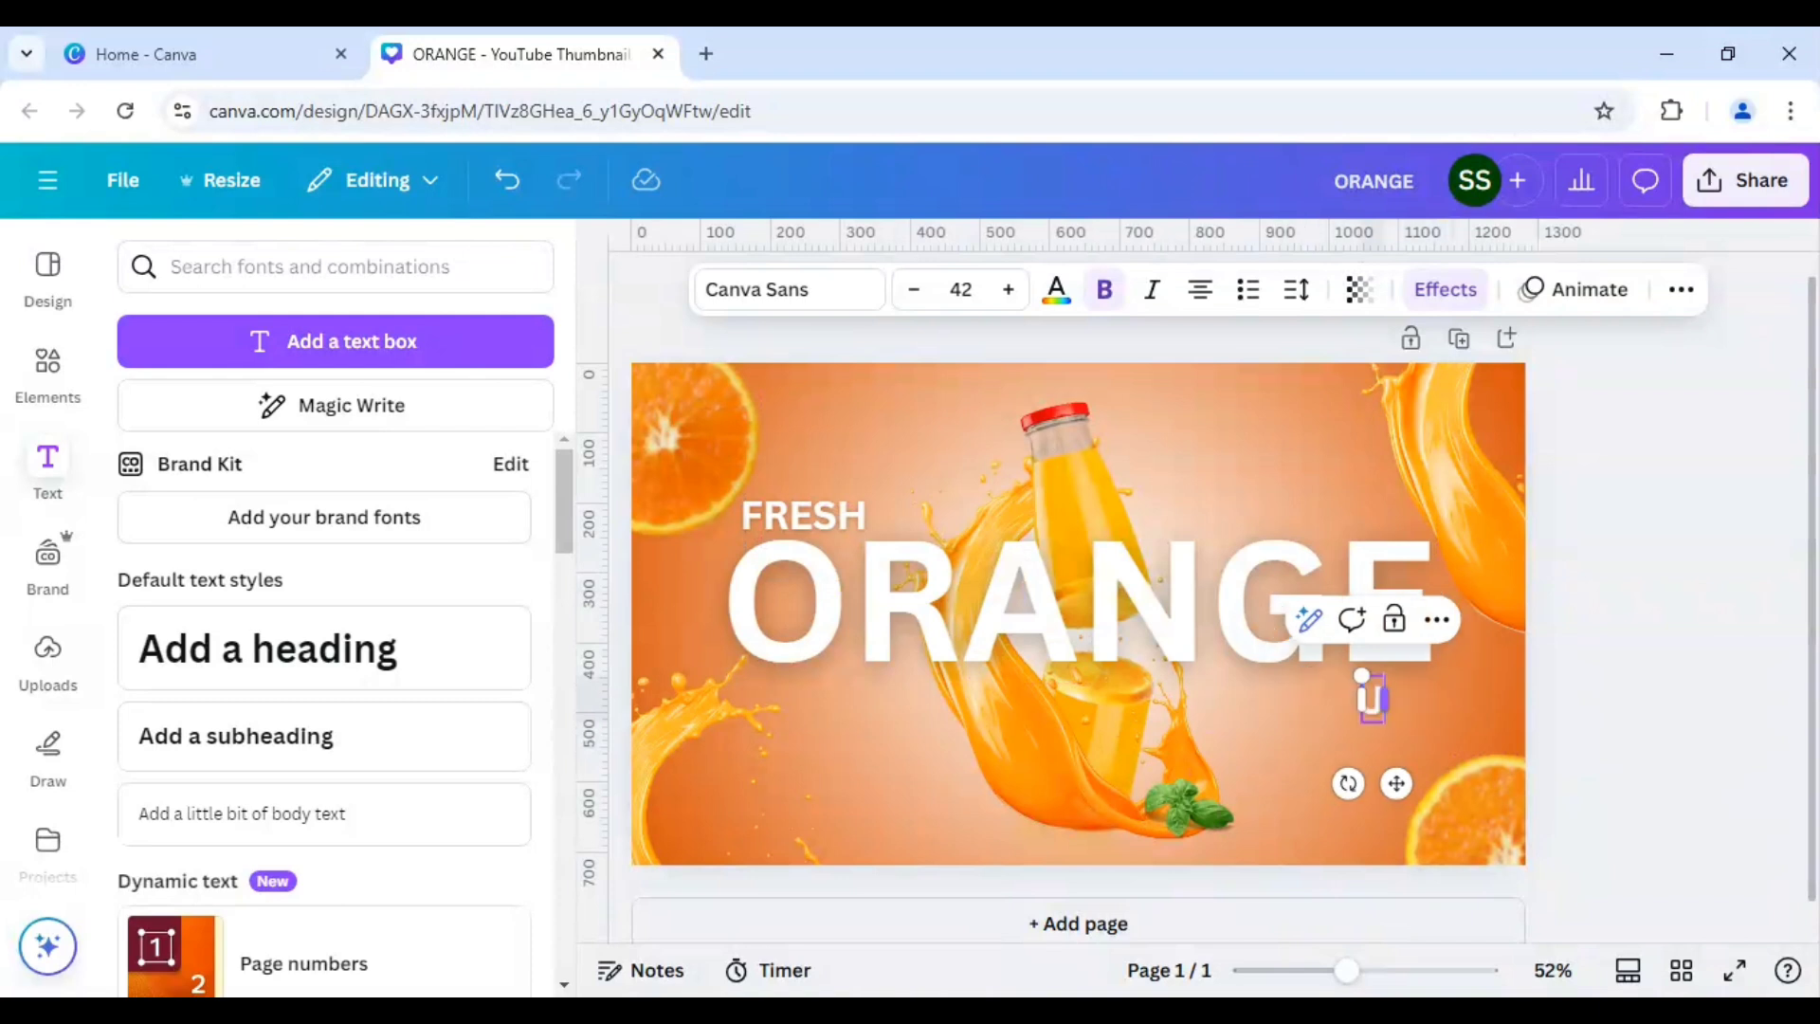
pyautogui.click(1285, 752)
pyautogui.click(1368, 699)
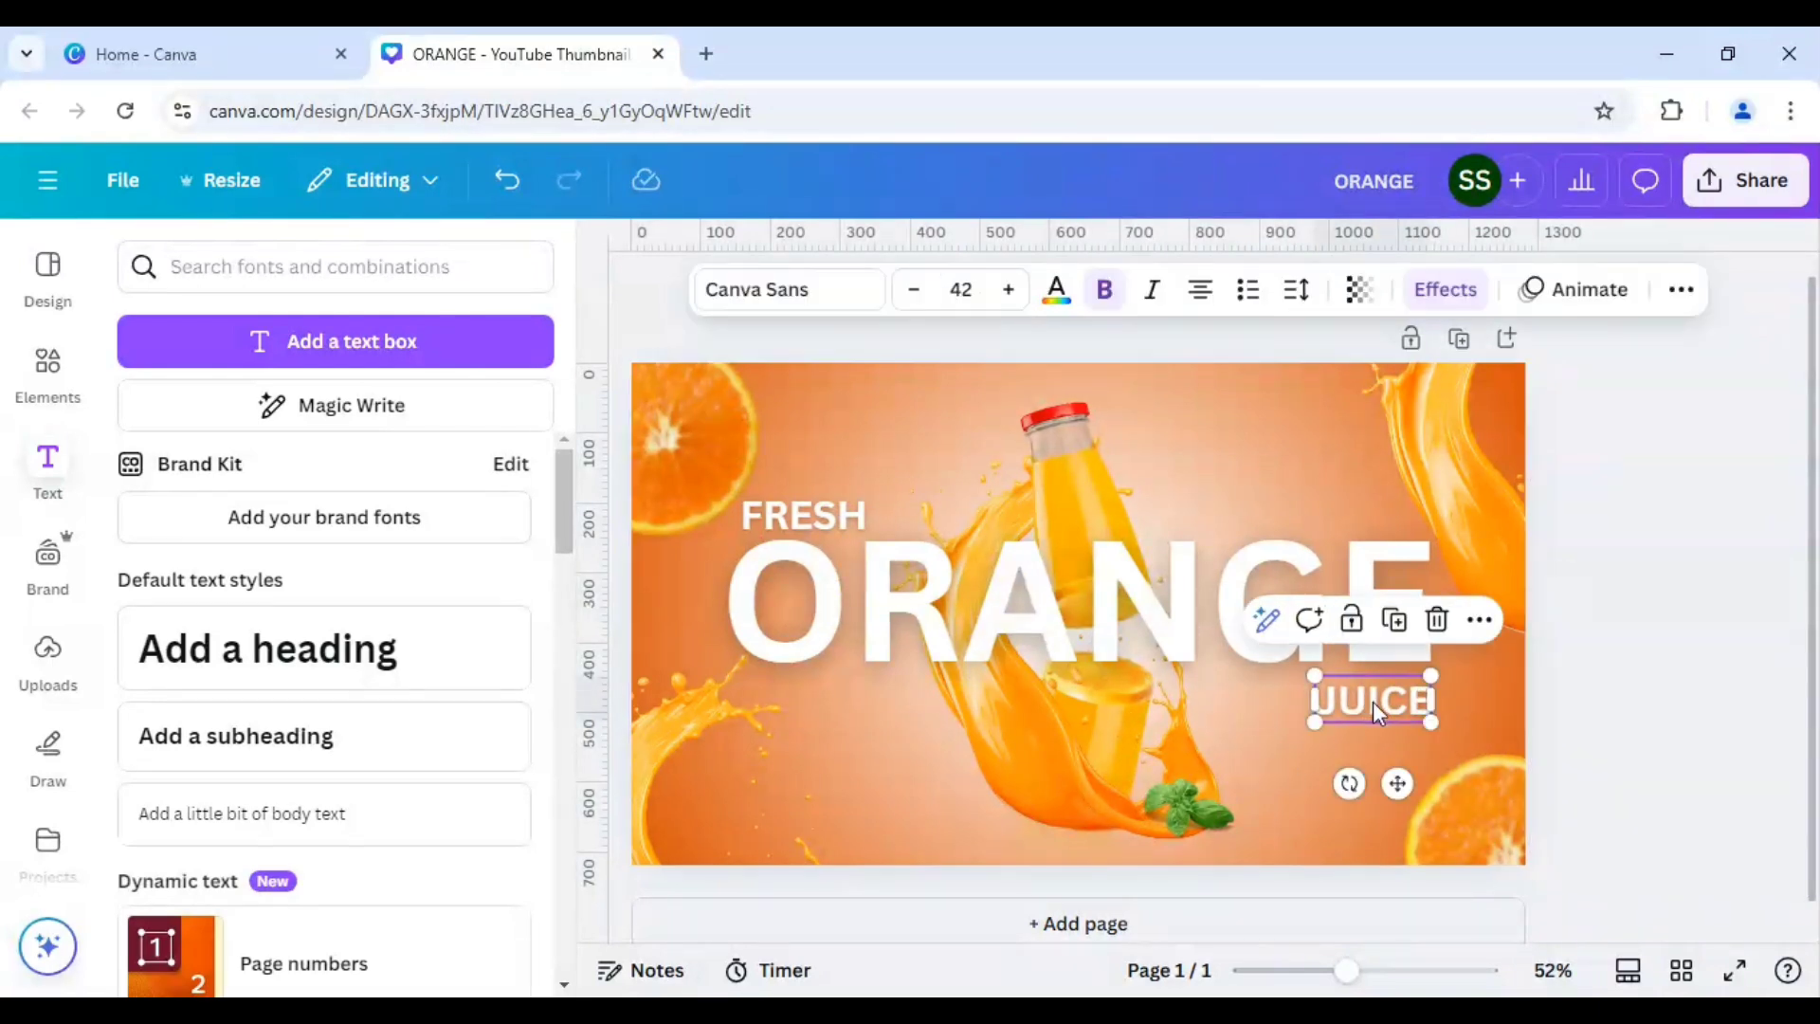
# - Send the ORANGE heading backward in the layer order, behind the sliced bottle and the central juice splash
pyautogui.click(1194, 611)
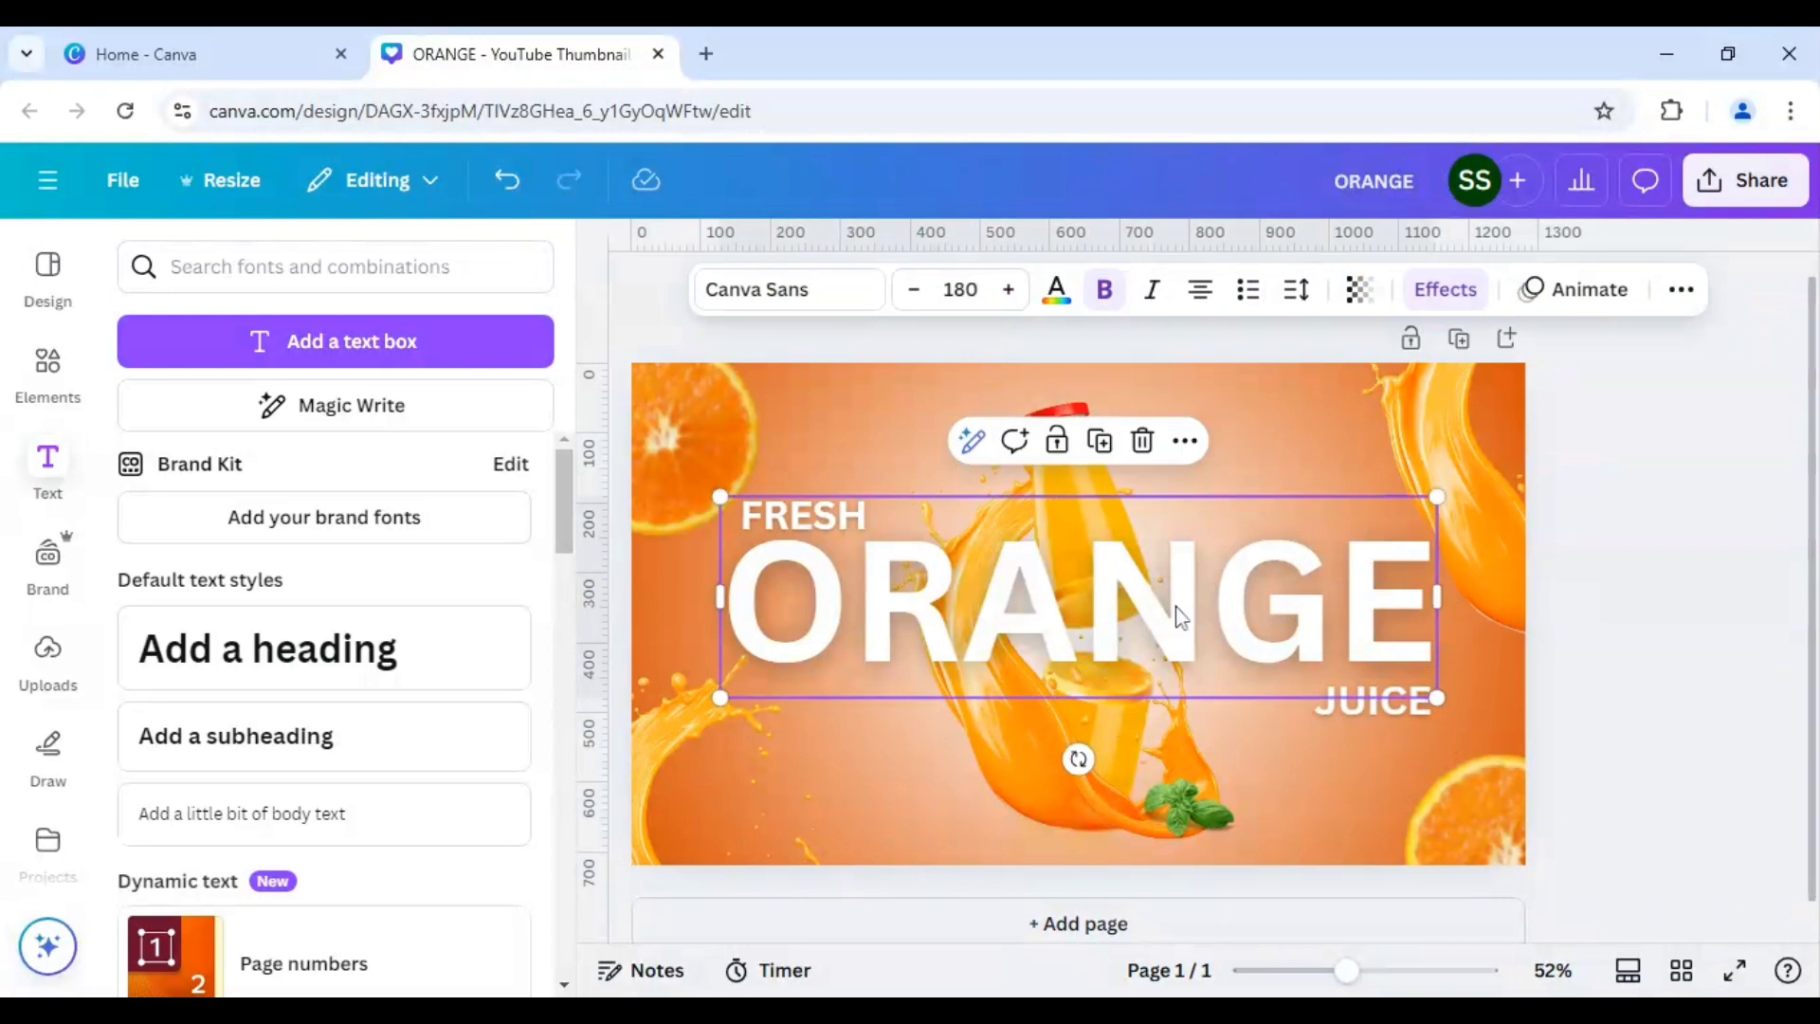
pyautogui.rightClick(1180, 616)
pyautogui.moveTo(1223, 532)
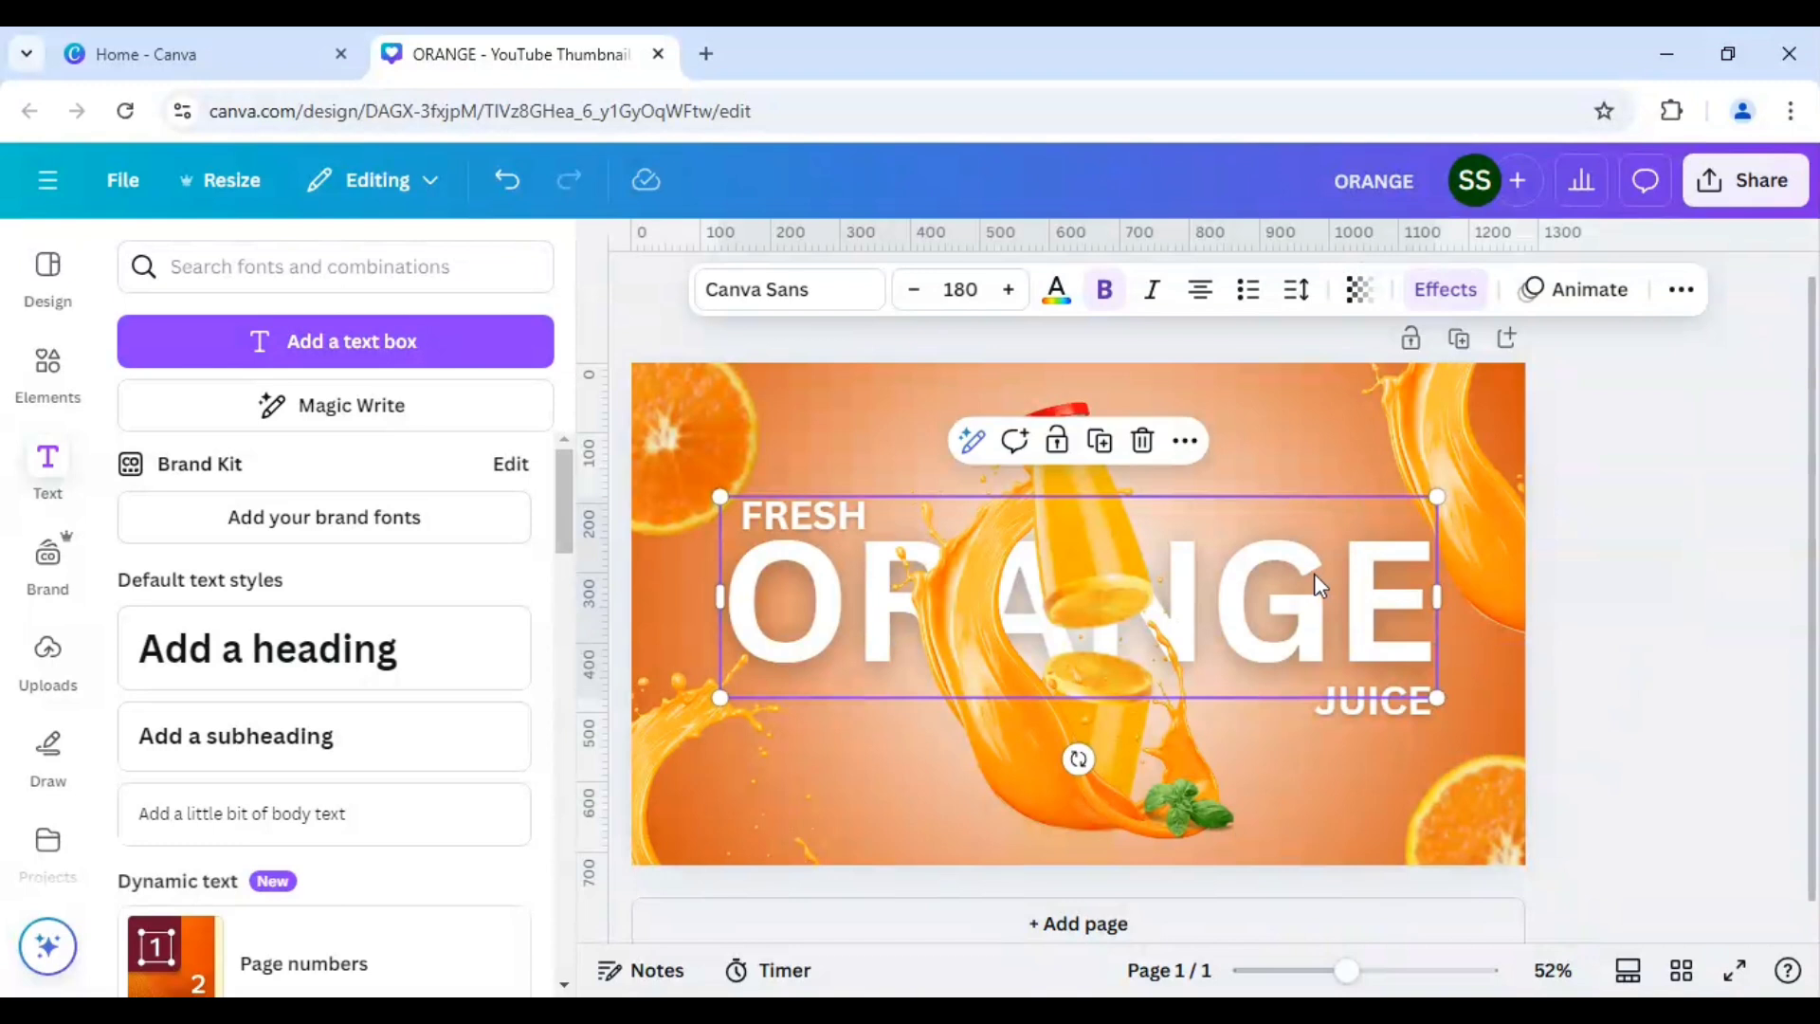
pyautogui.click(1684, 654)
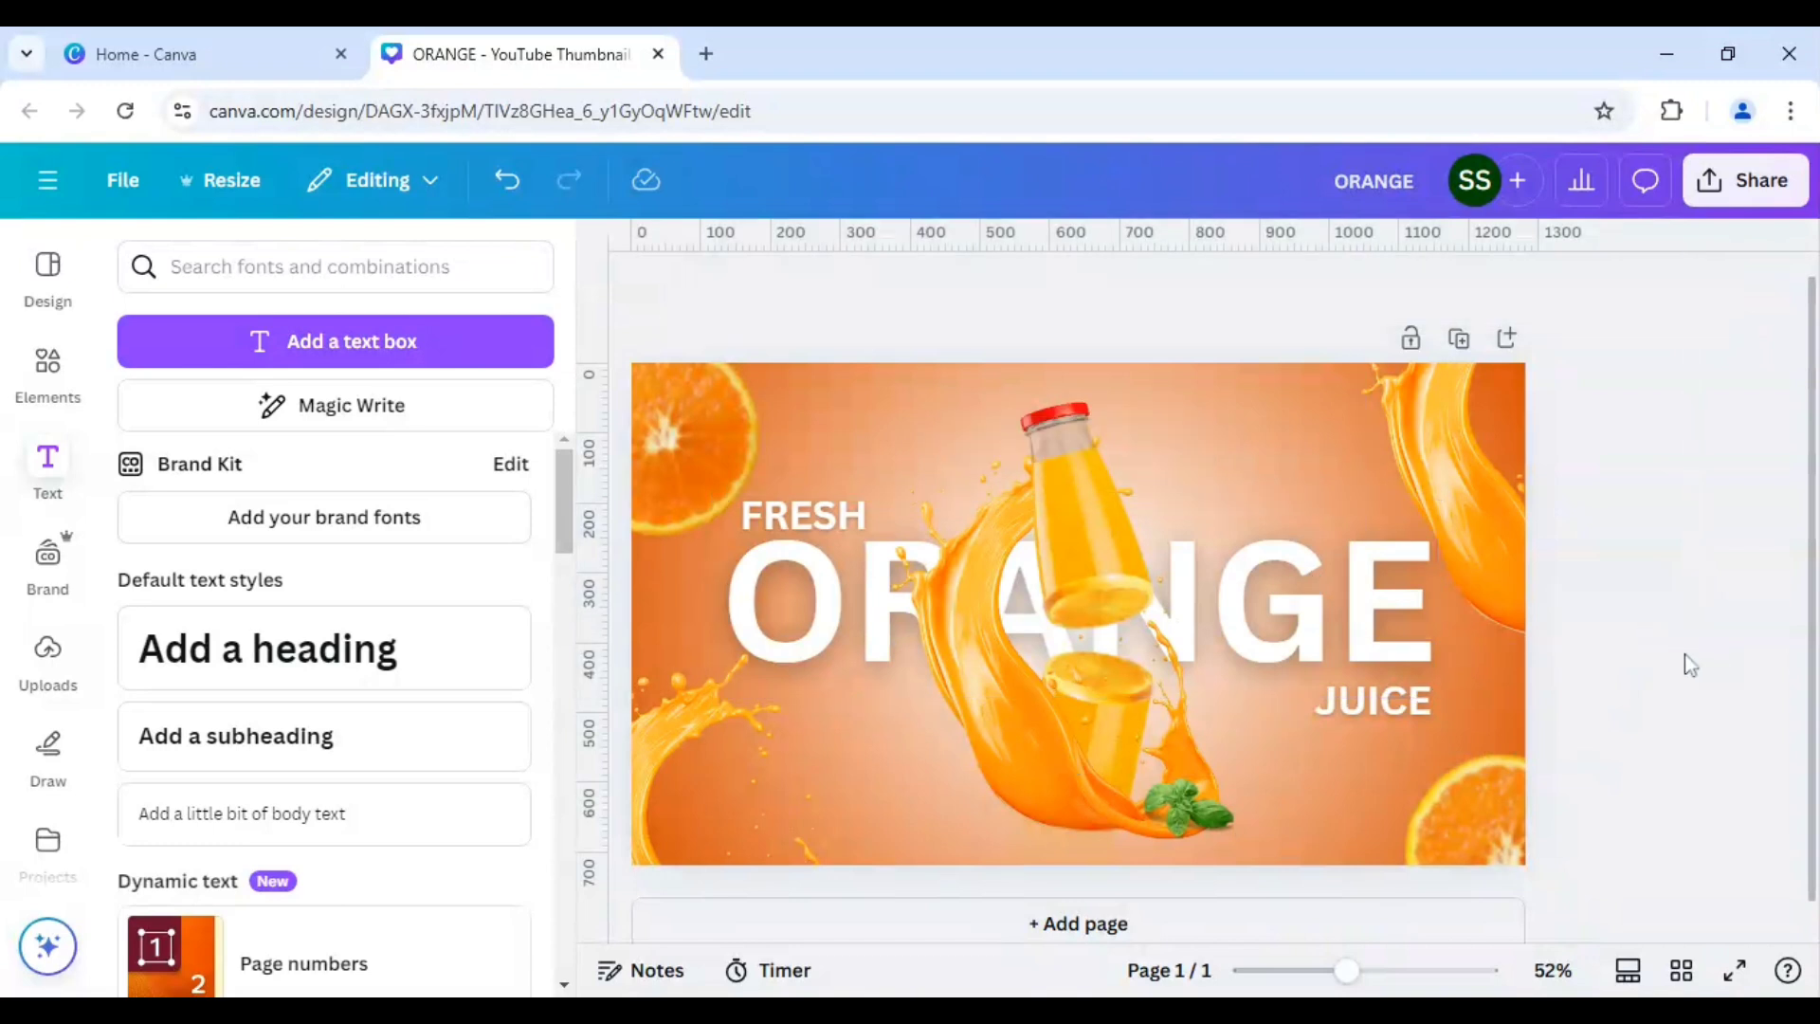